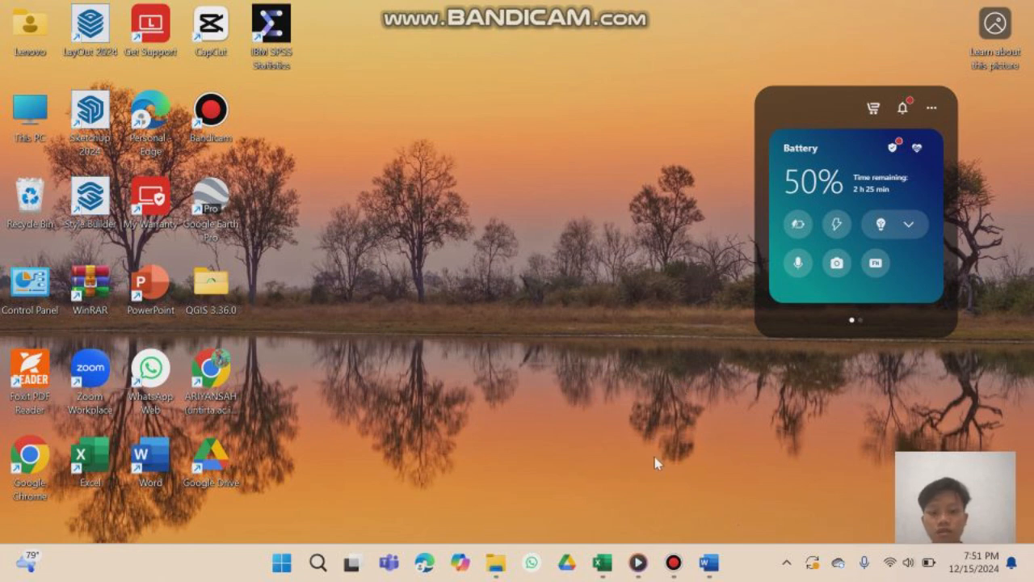
Step: Switch to the Book1 workbook in Excel and copy the physics scores and class codes in C3:D42
{"action": "mouse_move", "coordinate": [602, 564]}
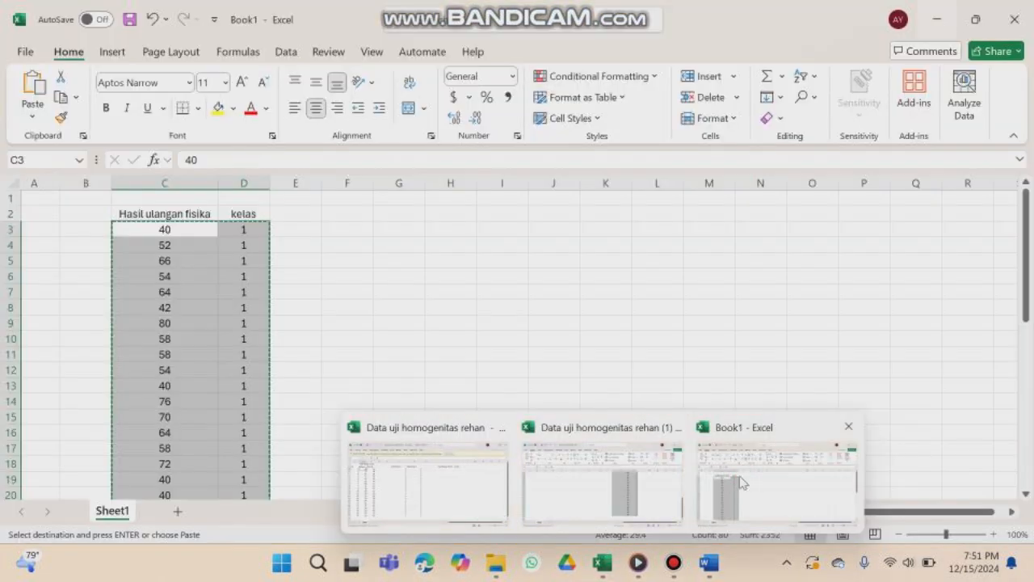
{"action": "left_click", "coordinate": [742, 480]}
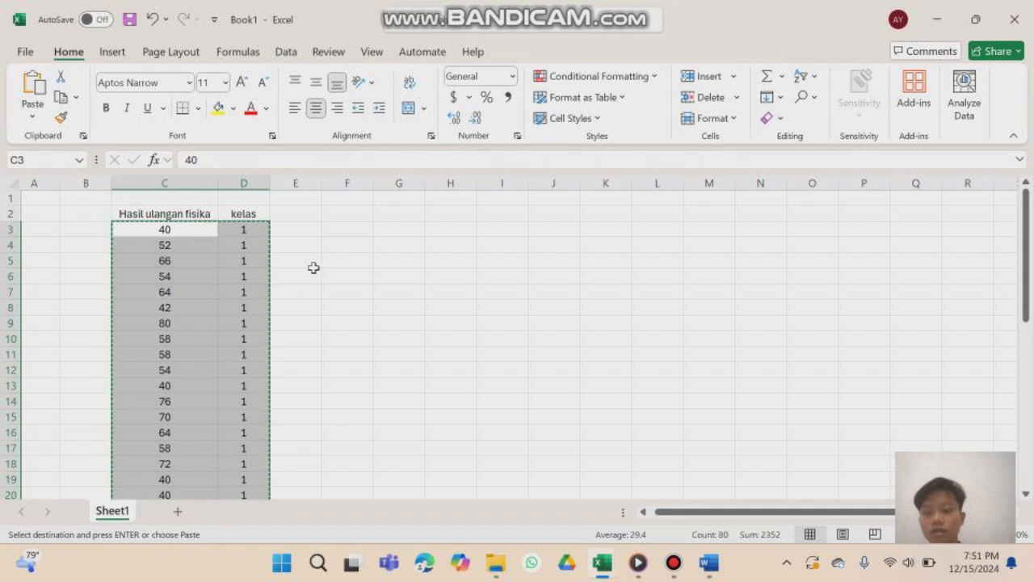
{"action": "scroll", "coordinate": [312, 268], "scroll_direction": "down", "scroll_amount": 3}
{"action": "scroll", "coordinate": [313, 268], "scroll_direction": "down", "scroll_amount": 2}
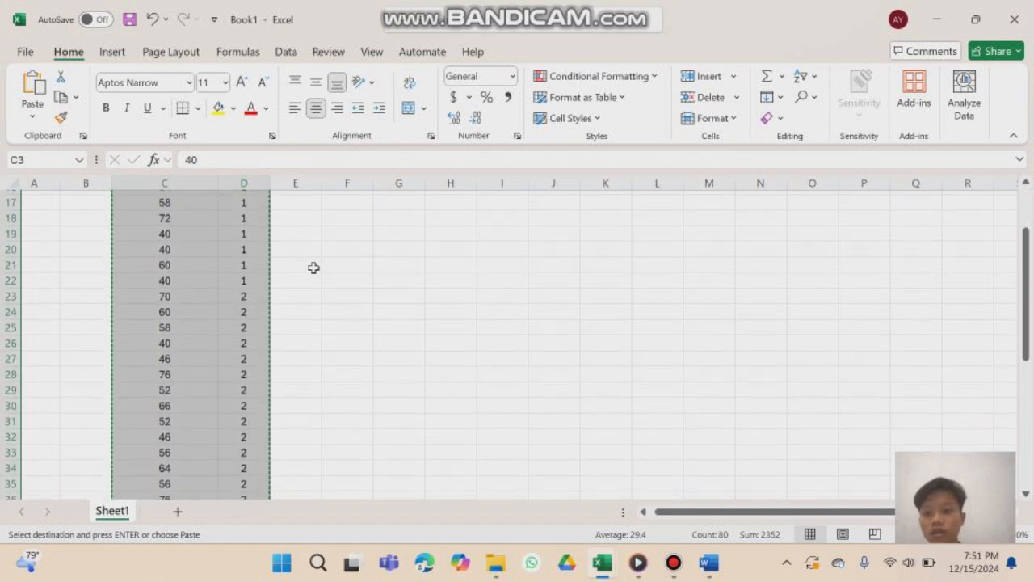
{"action": "scroll", "coordinate": [313, 268], "scroll_direction": "up", "scroll_amount": 5}
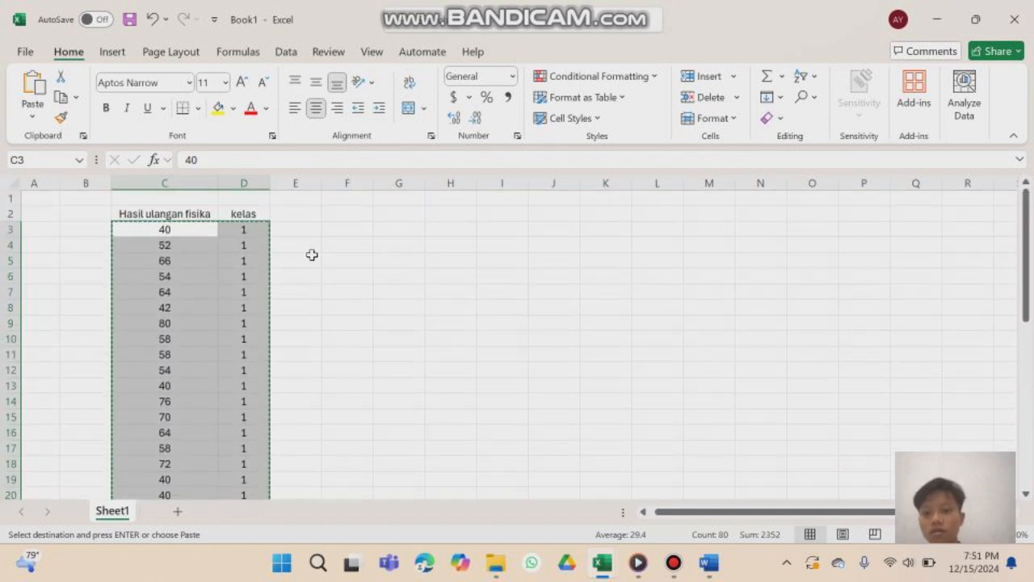
{"action": "left_click", "coordinate": [293, 233]}
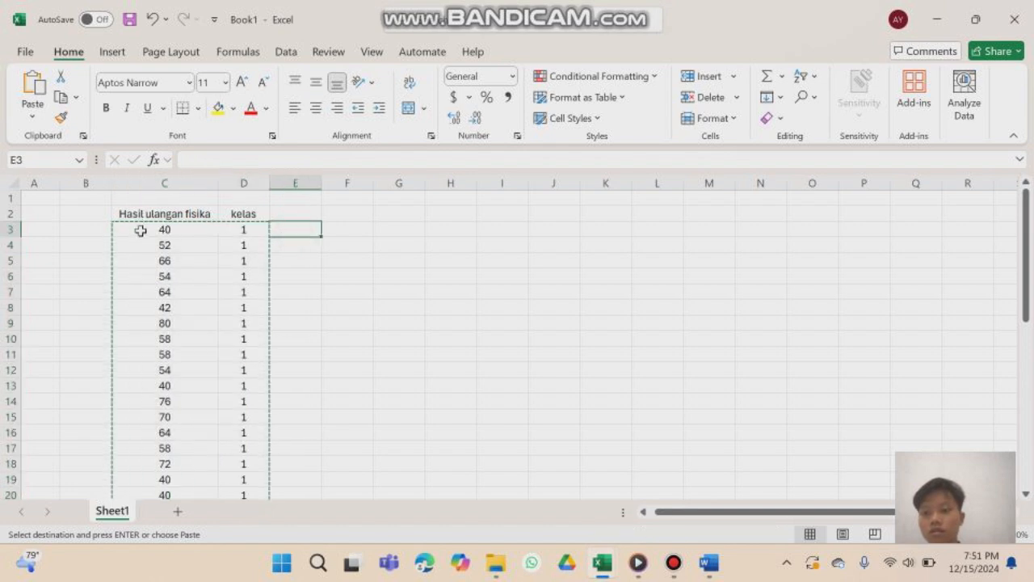
{"action": "left_click_drag", "start_coordinate": [141, 231], "coordinate": [254, 464]}
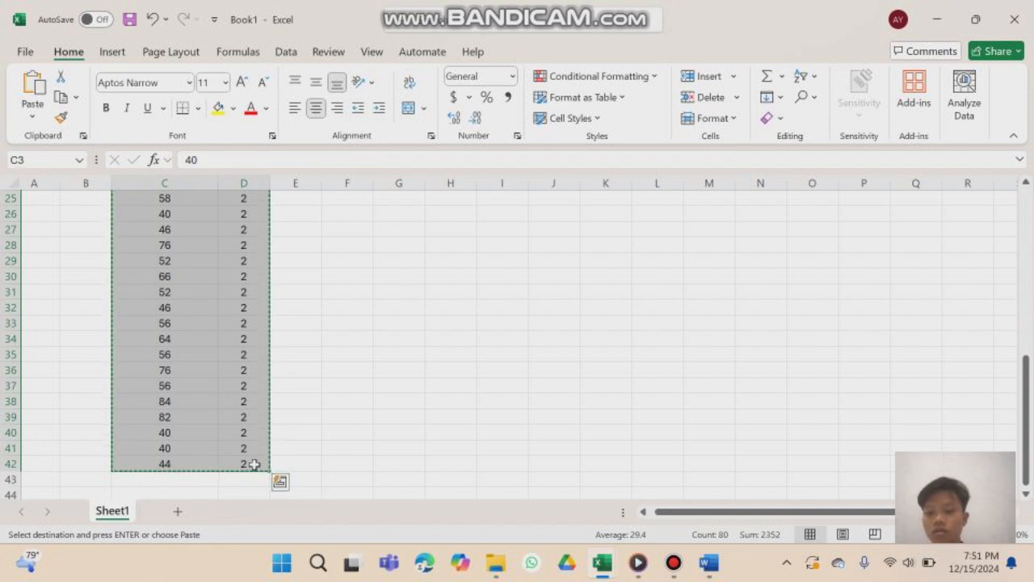
{"action": "right_click", "coordinate": [253, 464]}
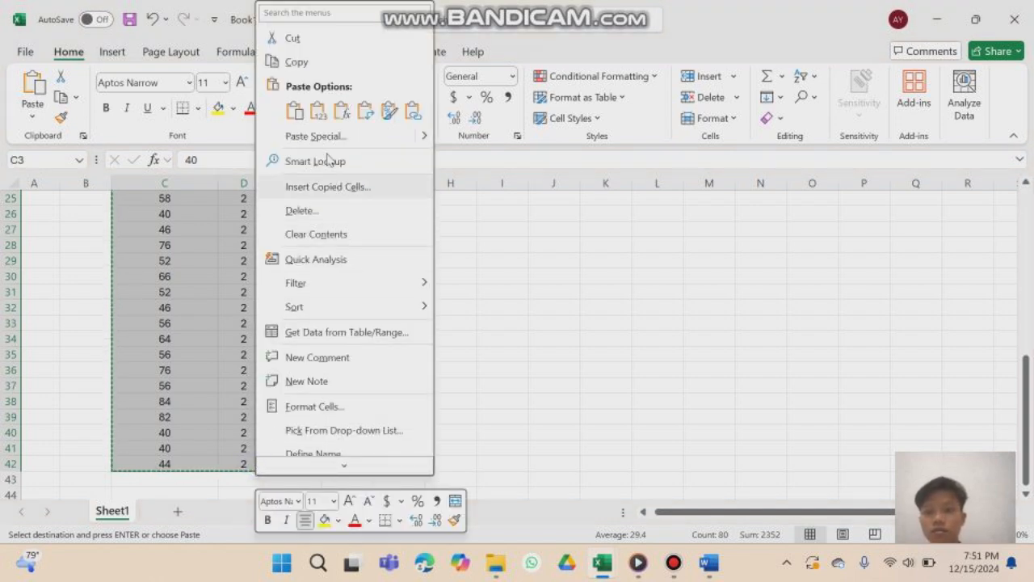
{"action": "scroll", "coordinate": [299, 321], "scroll_direction": "up", "scroll_amount": 8}
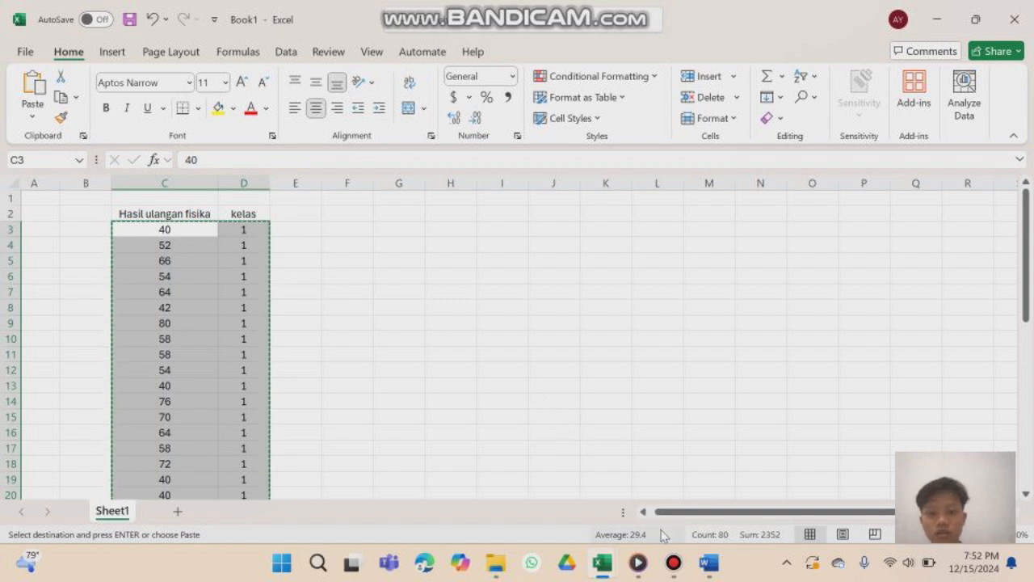
Step: Minimise the workbook, launch IBM SPSS Statistics and dismiss its welcome dialog to reach the empty dataset
{"action": "left_click", "coordinate": [936, 23]}
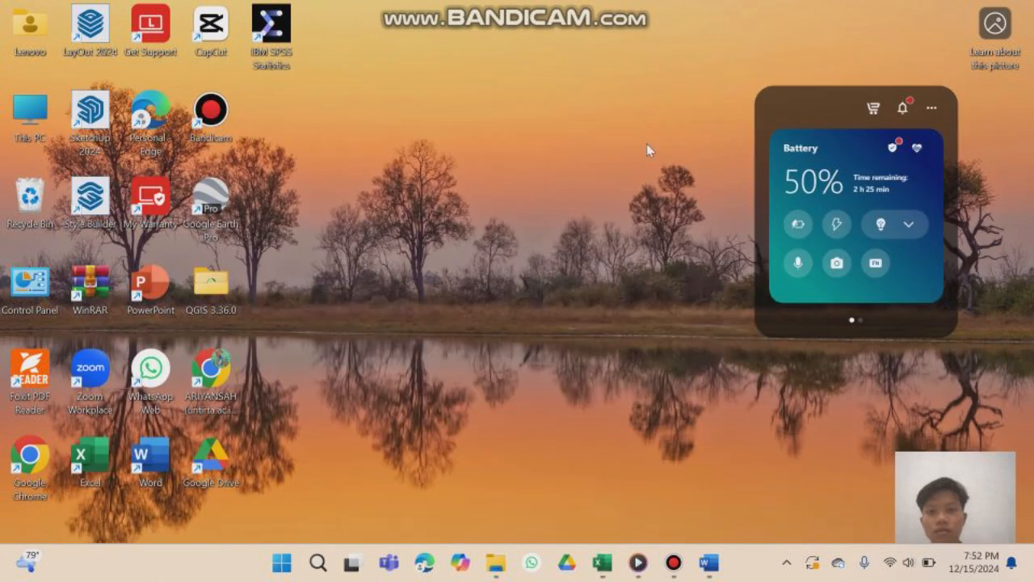
{"action": "double_click", "coordinate": [272, 29]}
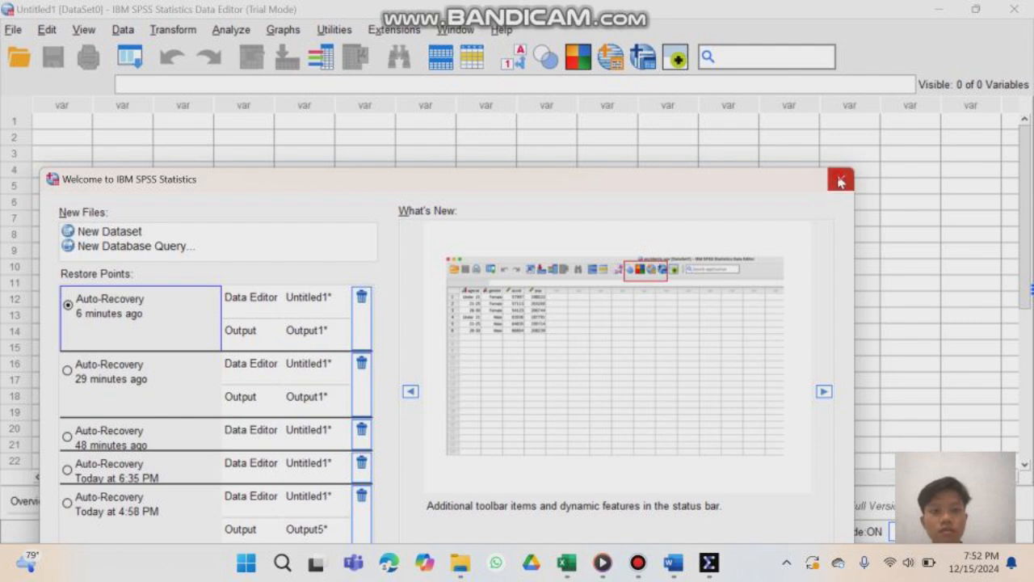
{"action": "left_click", "coordinate": [841, 180]}
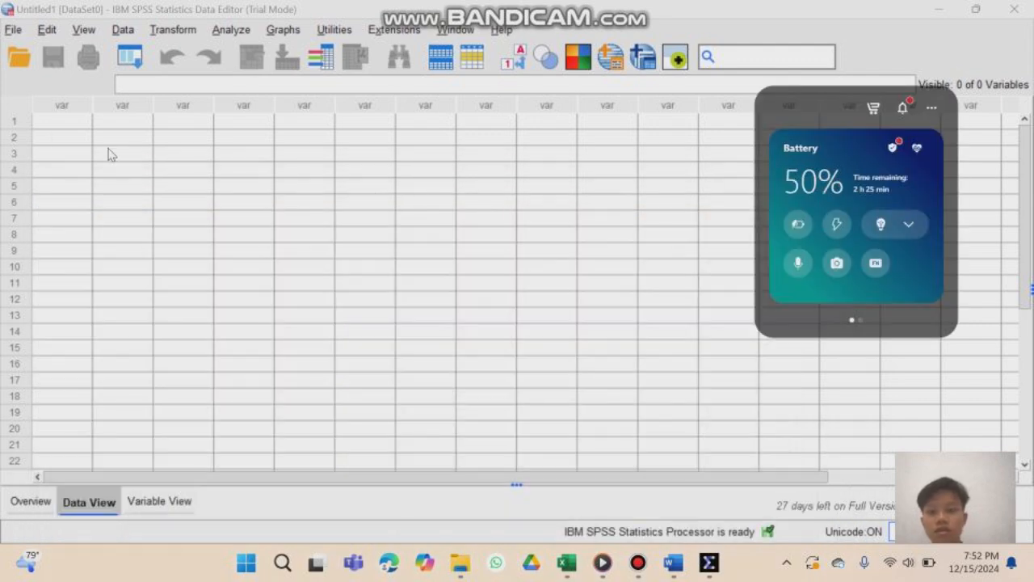
Step: Paste the copied scores and class codes into the empty dataset, starting at the first cell
{"action": "left_click", "coordinate": [51, 125]}
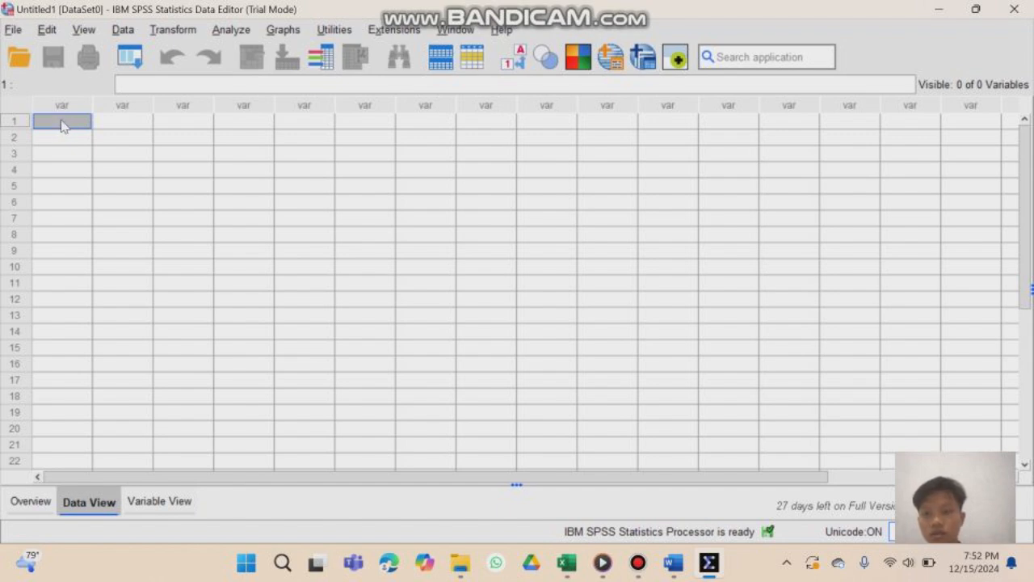
{"action": "right_click", "coordinate": [63, 125]}
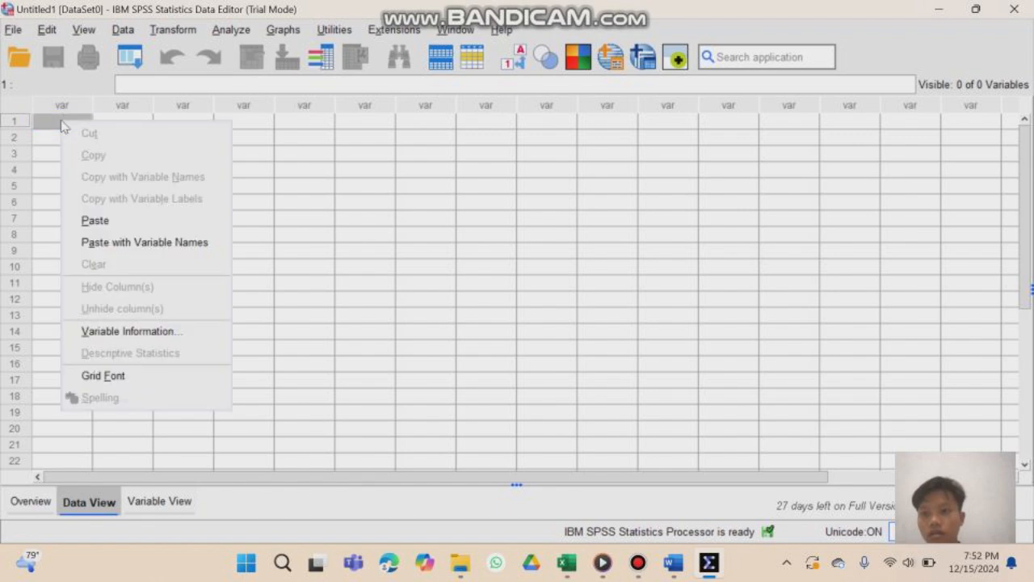
{"action": "left_click", "coordinate": [120, 218]}
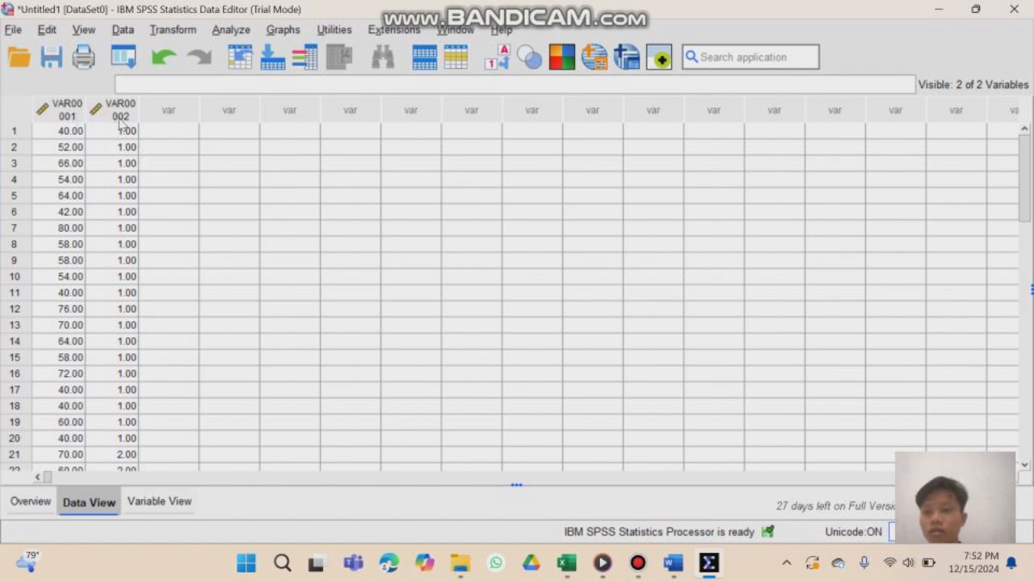
Step: In the variable definitions, rename the first variable, VAR00001, as Hail
{"action": "left_click", "coordinate": [159, 502]}
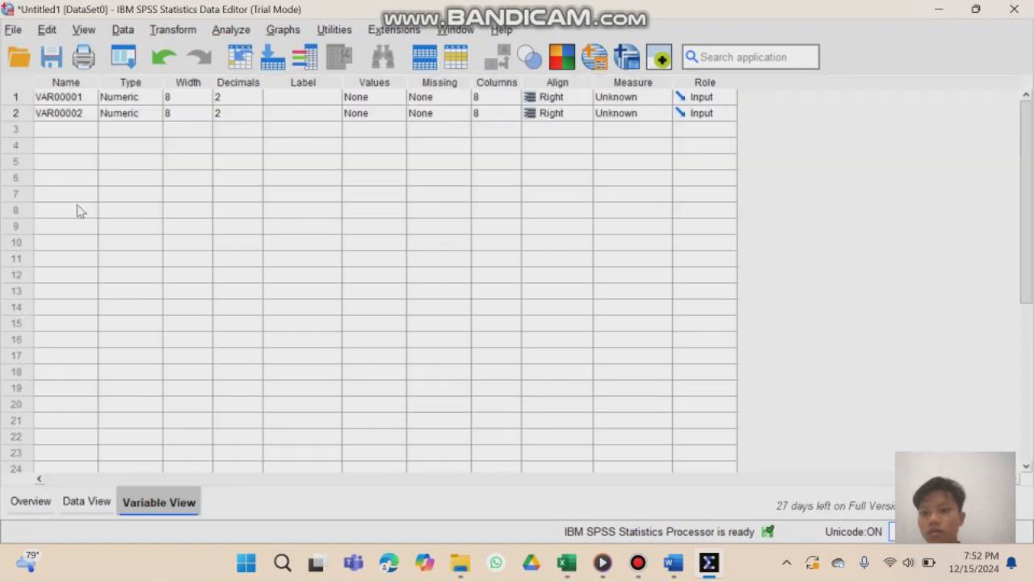
{"action": "left_click", "coordinate": [81, 98]}
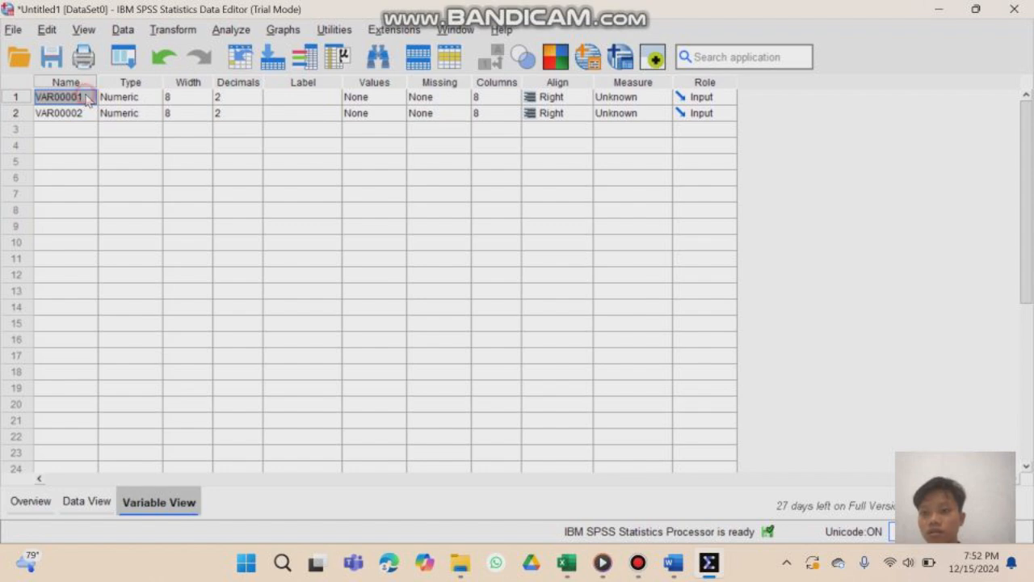
{"action": "left_click", "coordinate": [81, 102]}
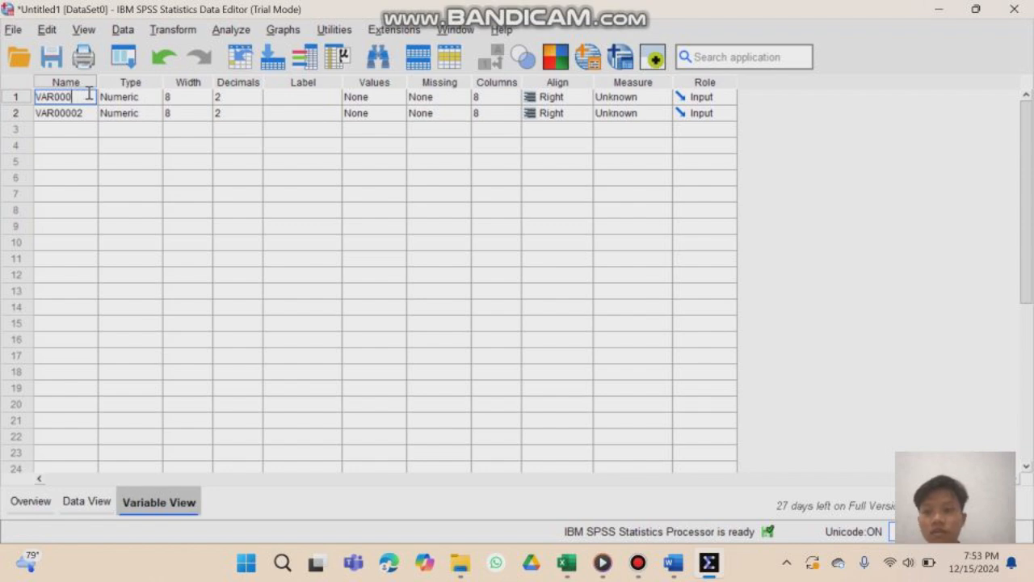
{"action": "key", "text": "BackSpace"}
{"action": "key", "text": "BackSpace"}
{"action": "key", "text": "BackSpace"}
{"action": "key", "text": "BackSpace"}
{"action": "key", "text": "BackSpace"}
{"action": "key", "text": "BackSpace"}
{"action": "type", "text": "H"}
{"action": "key", "text": "Caps_Lock"}
{"action": "type", "text": "a"}
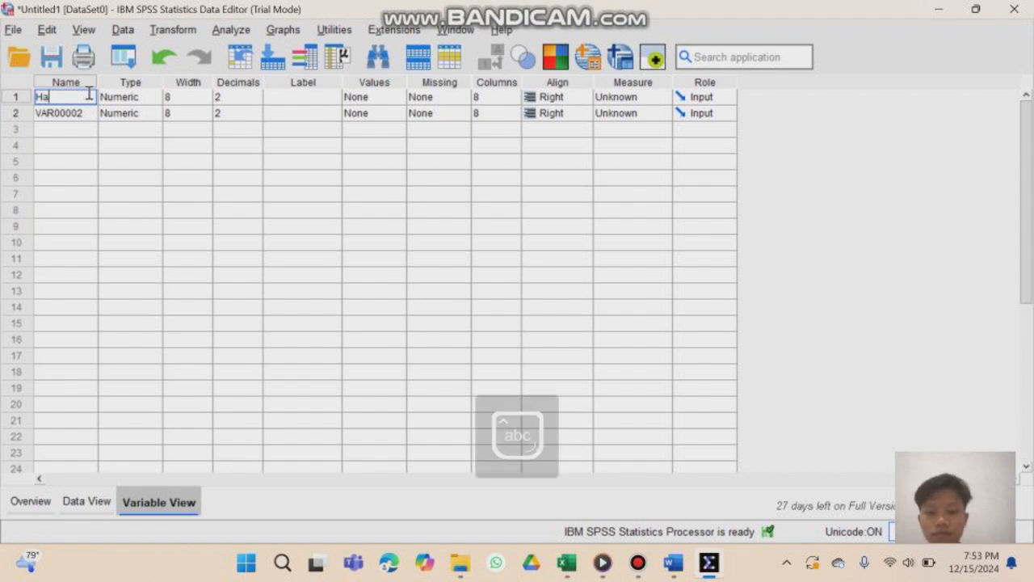
{"action": "type", "text": "il"}
{"action": "key", "text": "Return"}
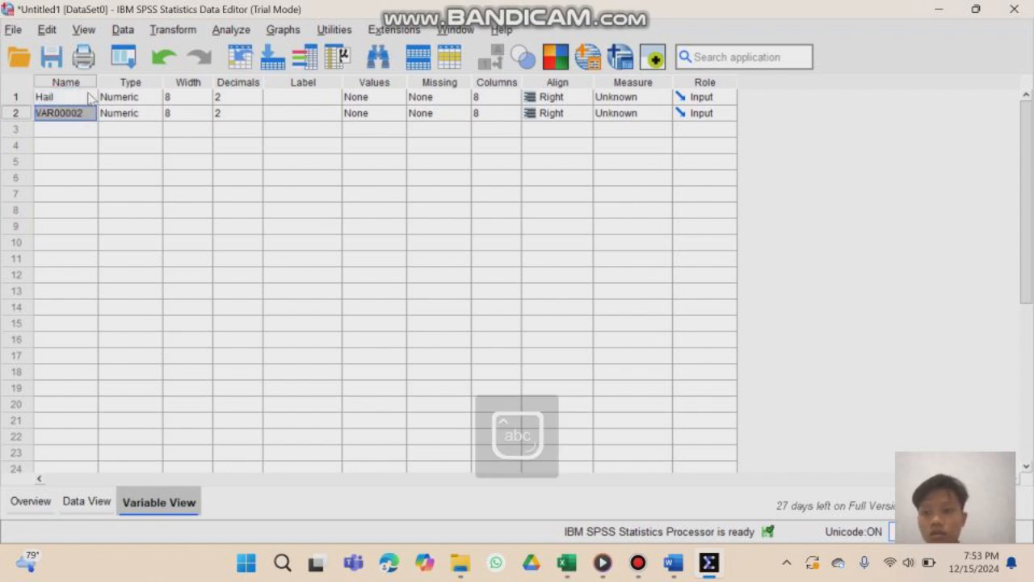
Step: Rename the second variable as Kelas and correct the first variable's name to Hasil
{"action": "left_click", "coordinate": [85, 113]}
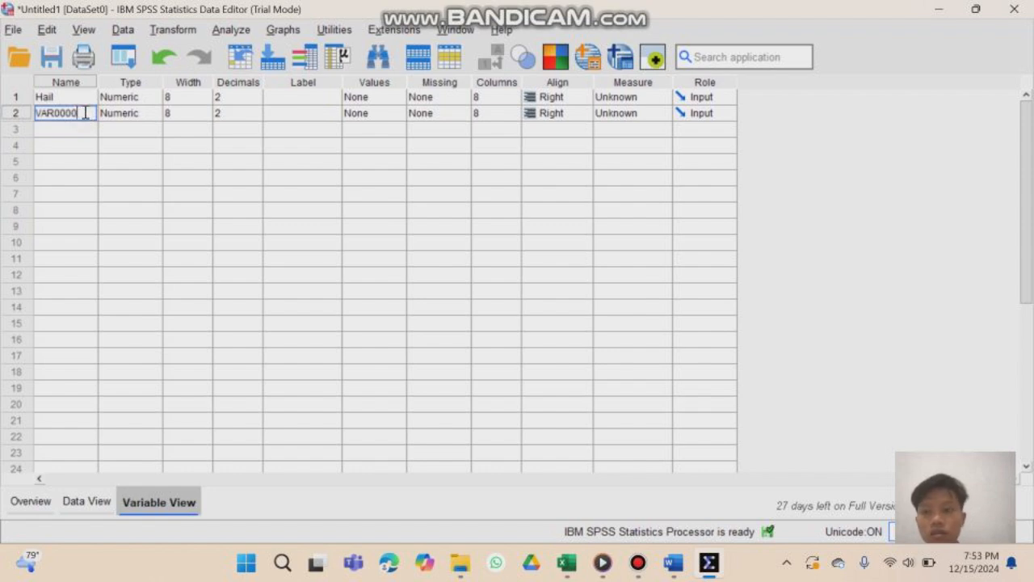
{"action": "key", "text": "BackSpace"}
{"action": "key", "text": "BackSpace"}
{"action": "key", "text": "BackSpace"}
{"action": "key", "text": "BackSpace"}
{"action": "key", "text": "BackSpace"}
{"action": "key", "text": "BackSpace"}
{"action": "key", "text": "BackSpace"}
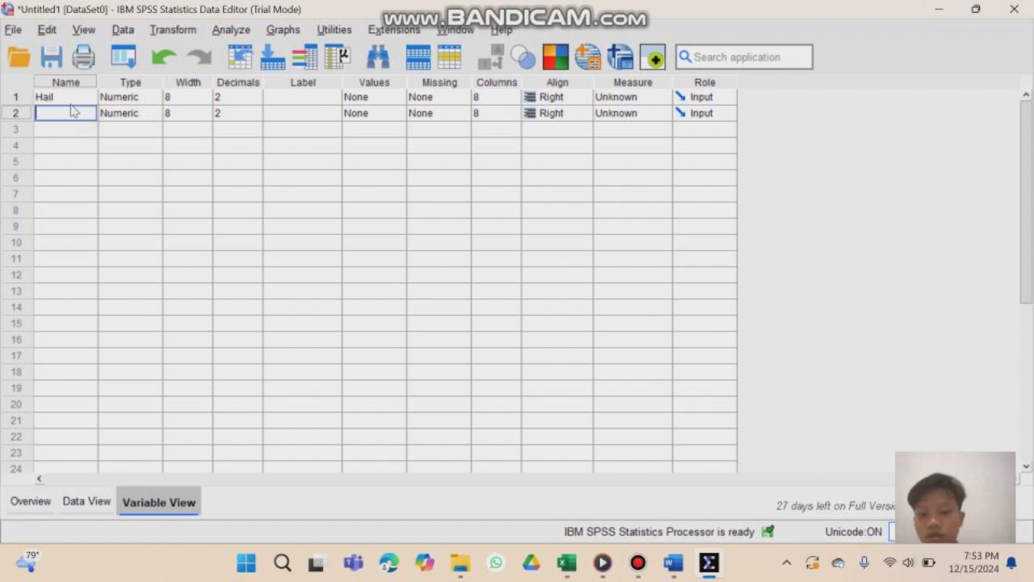
{"action": "key", "text": "Caps_Lock"}
{"action": "type", "text": "K"}
{"action": "key", "text": "Caps_Lock"}
{"action": "type", "text": "elas"}
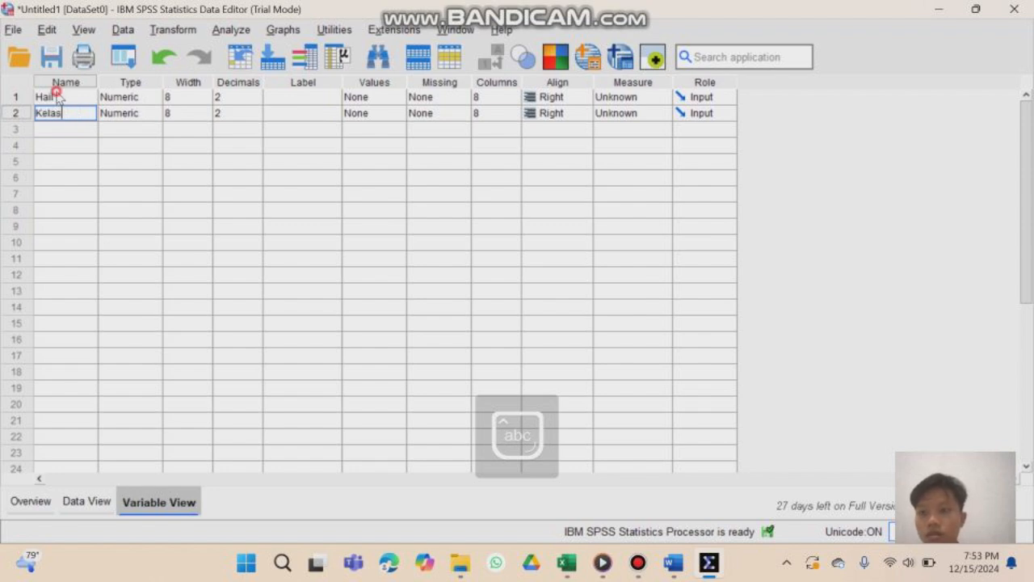
{"action": "left_click", "coordinate": [48, 96]}
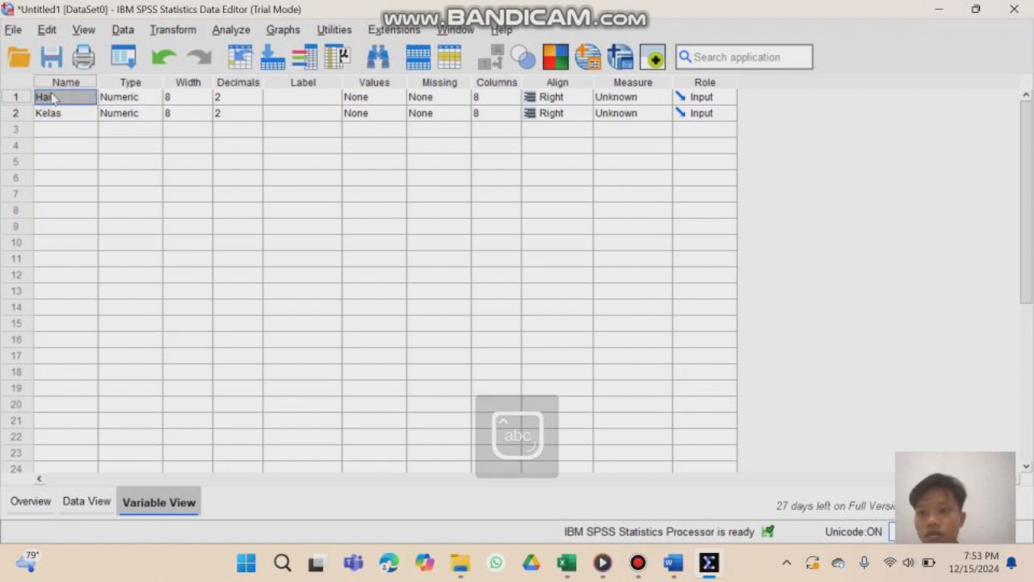
{"action": "left_click", "coordinate": [67, 97]}
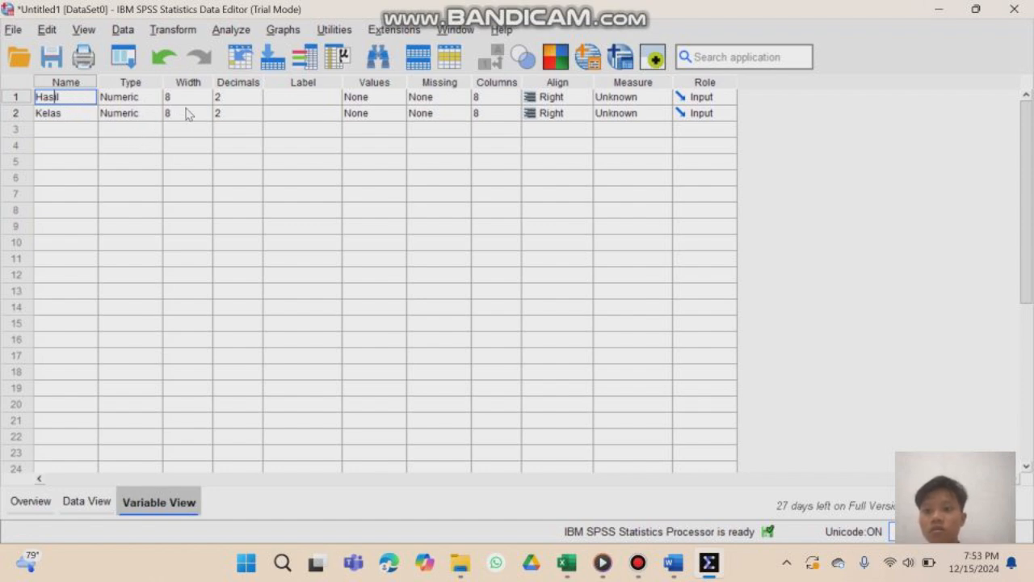
Step: Set the number of decimals to 0 for both the Hasil and Kelas variables
{"action": "left_click", "coordinate": [240, 96]}
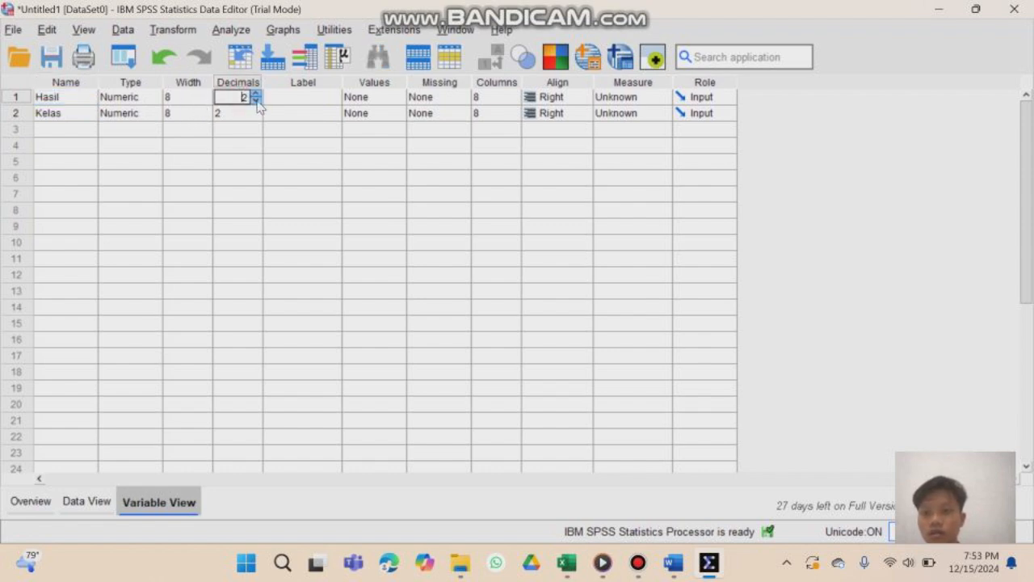
{"action": "left_click", "coordinate": [256, 101]}
{"action": "left_click", "coordinate": [256, 101]}
{"action": "left_click", "coordinate": [249, 112]}
{"action": "left_click", "coordinate": [255, 117]}
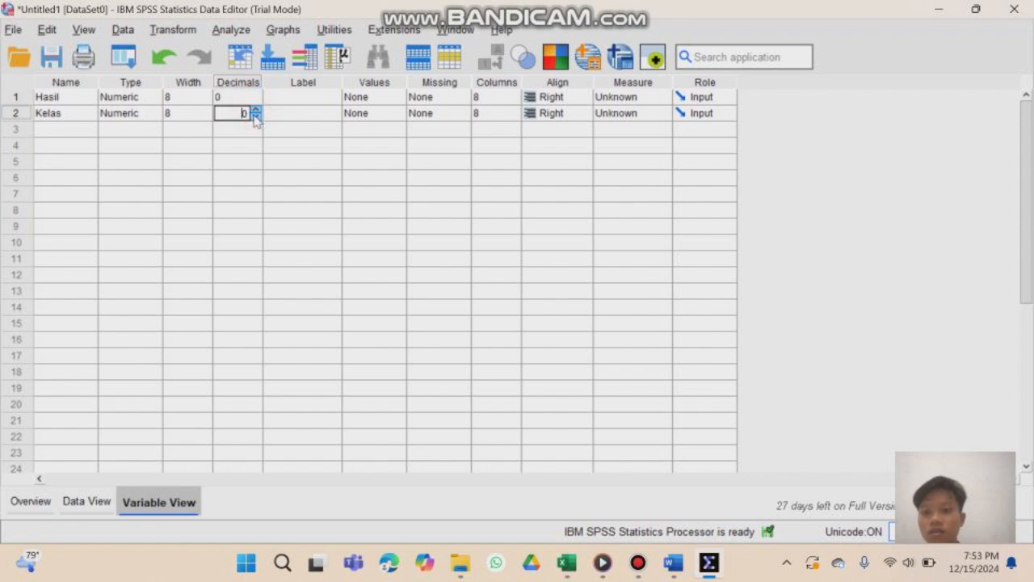
{"action": "left_click", "coordinate": [255, 117]}
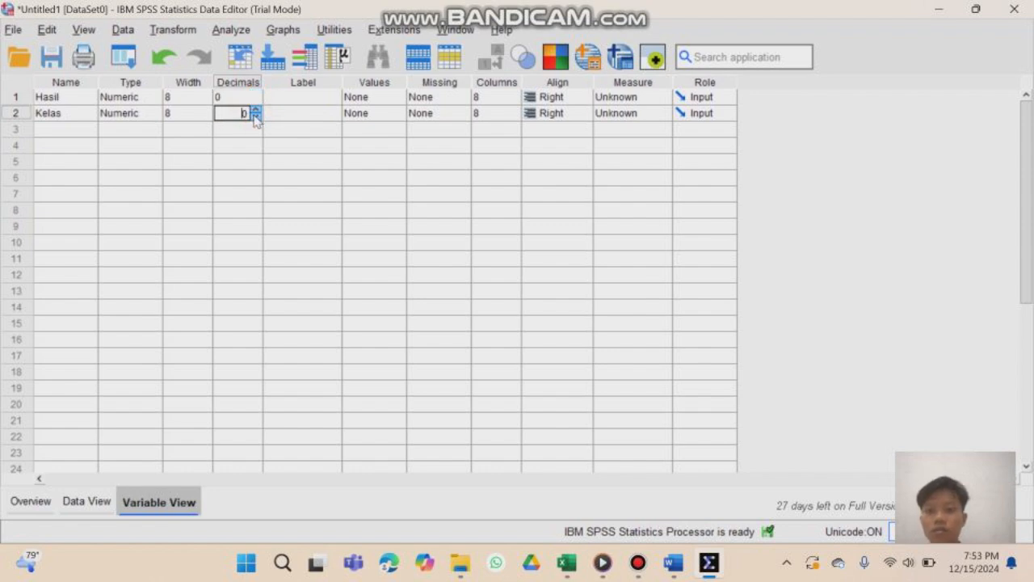
Step: Open the value labels of the Kelas variable and add five blank label rows
{"action": "left_click", "coordinate": [377, 113]}
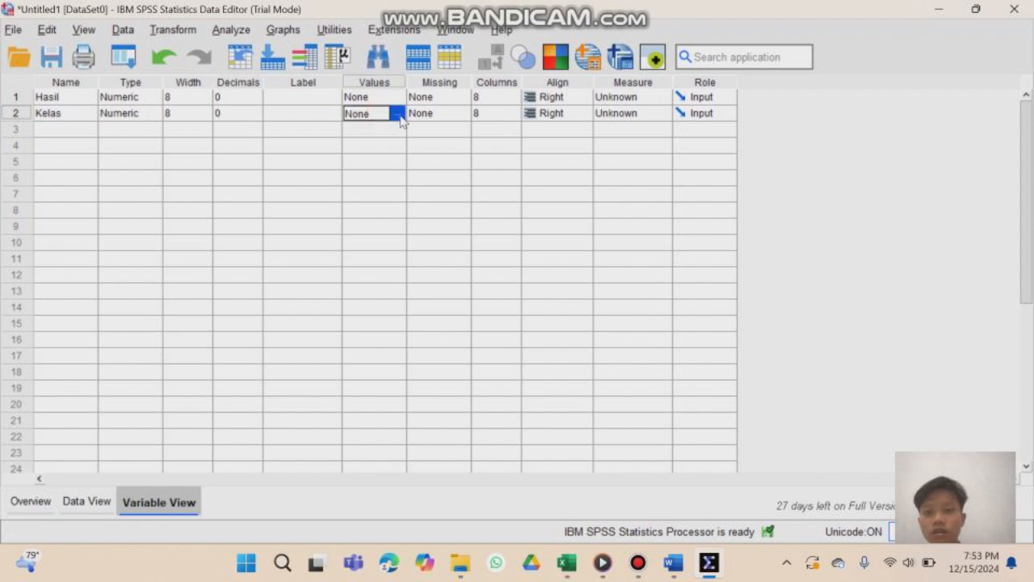
{"action": "left_click", "coordinate": [399, 114]}
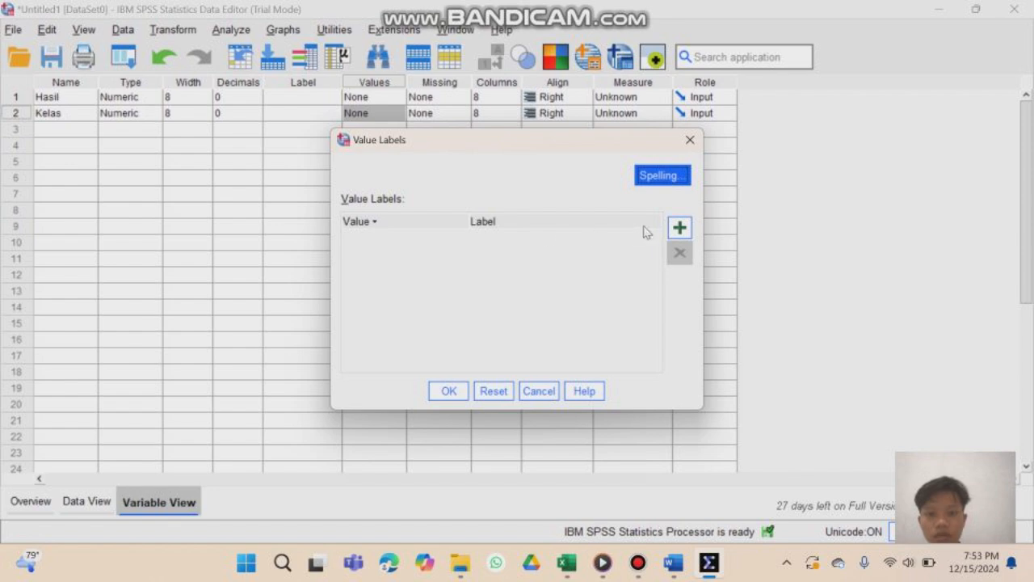
{"action": "left_click", "coordinate": [681, 229]}
{"action": "left_click", "coordinate": [680, 230]}
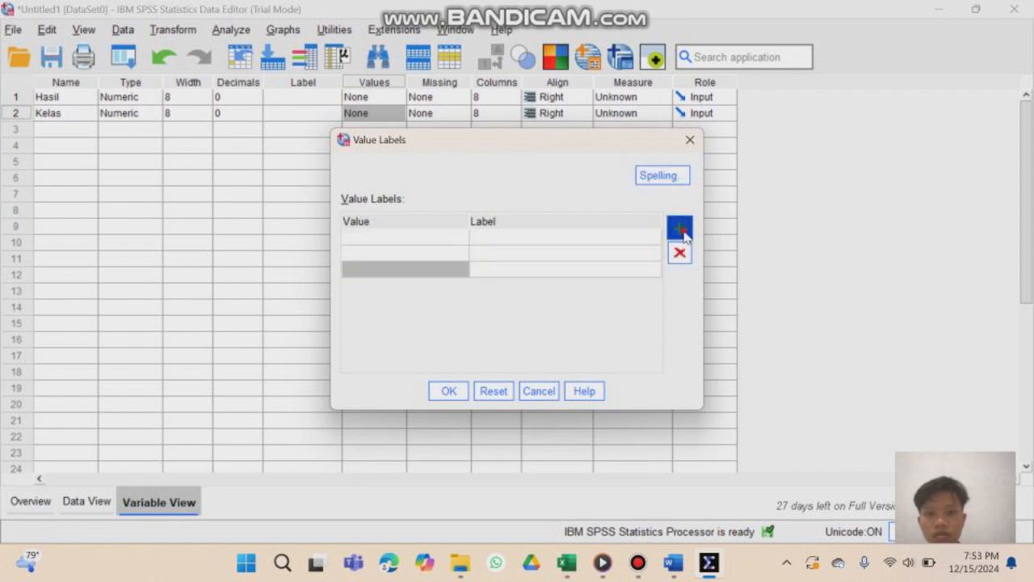
{"action": "left_click", "coordinate": [680, 230]}
{"action": "left_click", "coordinate": [680, 229]}
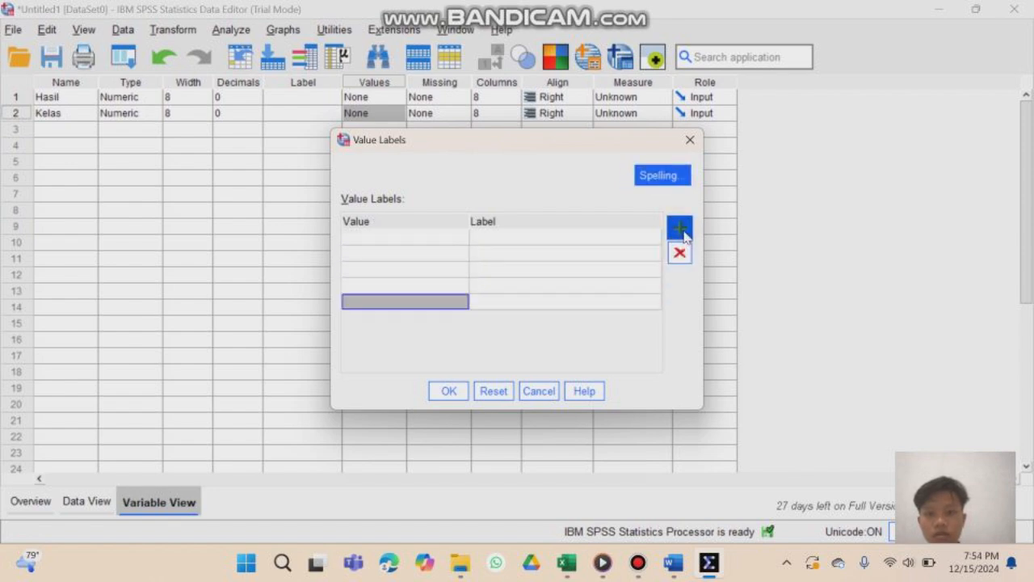
Step: In the second row of the value labels, enter value 1 with the label KELAS A
{"action": "left_click", "coordinate": [431, 253]}
{"action": "type", "text": "1"}
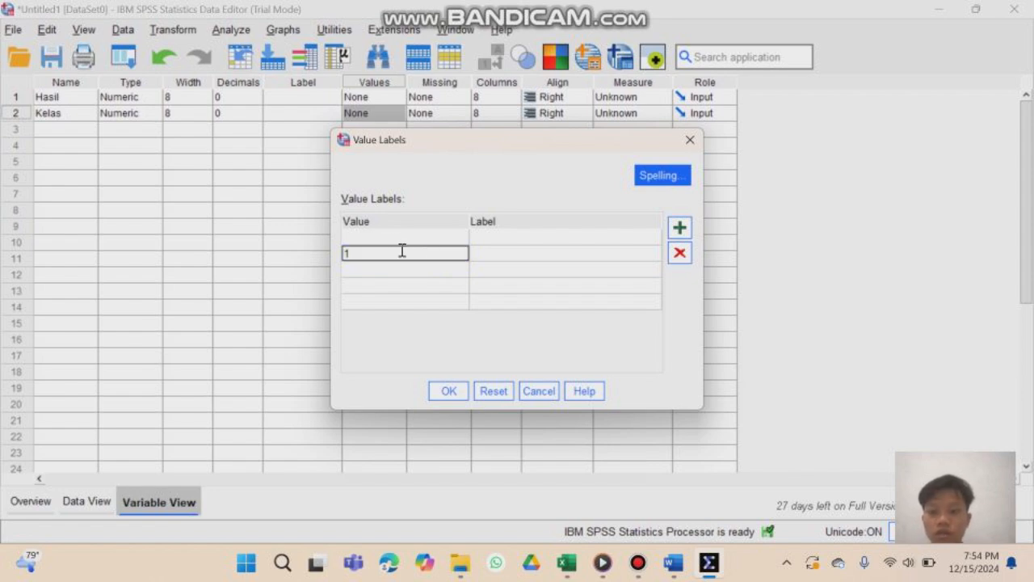
{"action": "left_click", "coordinate": [495, 257]}
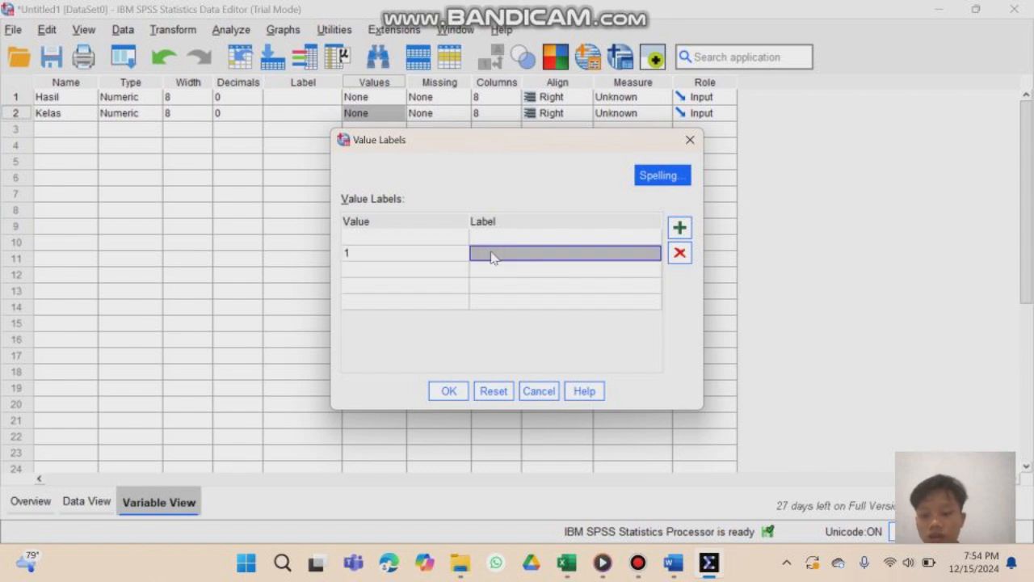
{"action": "left_click", "coordinate": [492, 253]}
{"action": "key", "text": "Caps_Lock"}
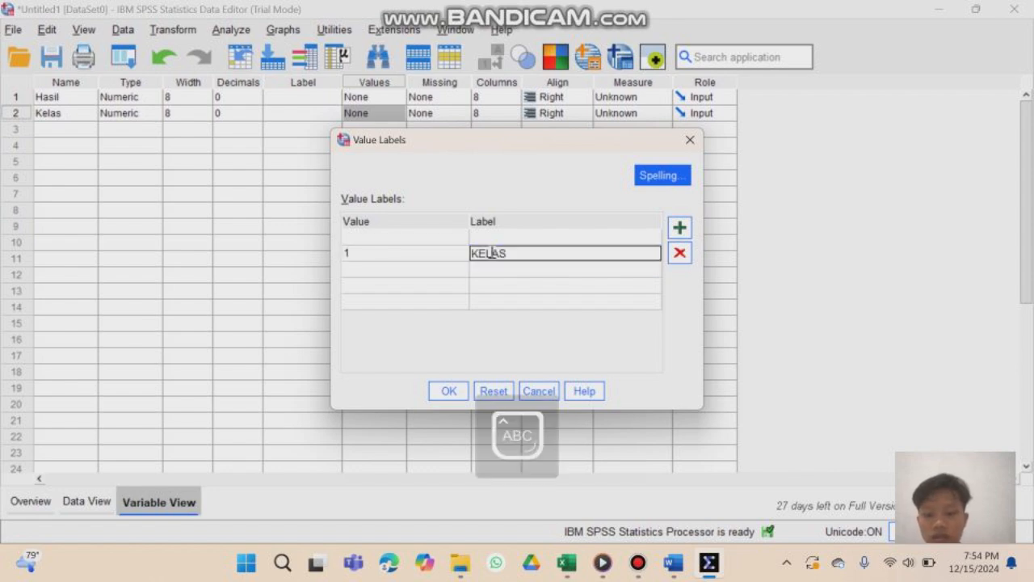
{"action": "type", "text": "KELAS A"}
{"action": "left_click", "coordinate": [421, 271]}
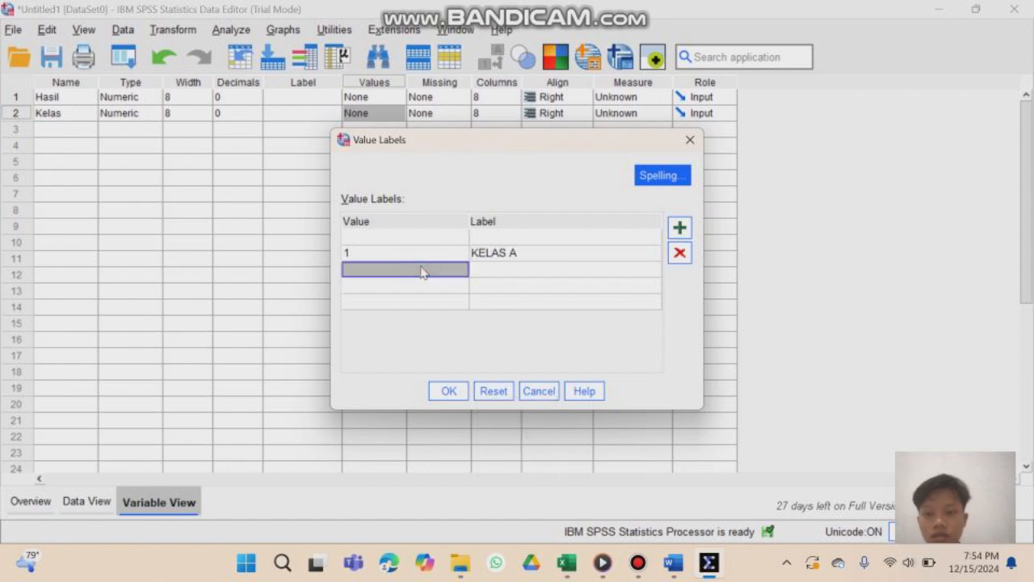
Step: In the third row of the value labels, enter value 2 with the label KELAS B and apply the labels to Kelas
{"action": "type", "text": "2"}
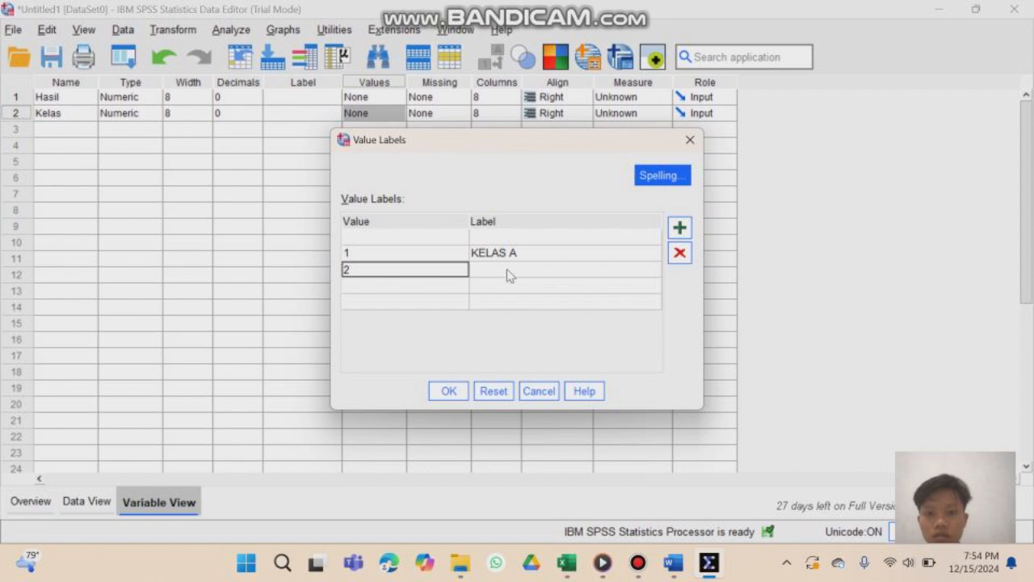
{"action": "left_click", "coordinate": [507, 271]}
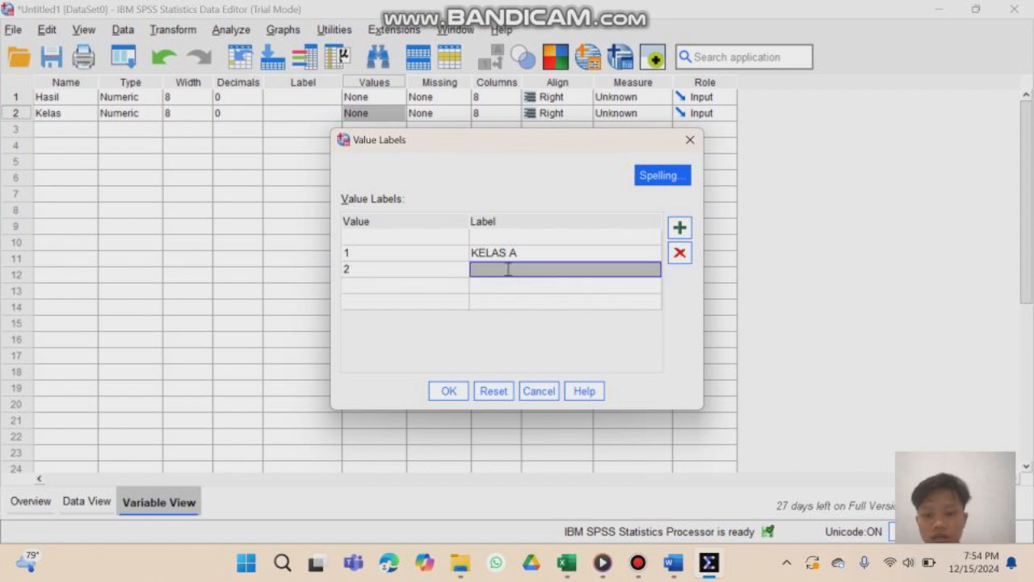
{"action": "type", "text": "KELAS B"}
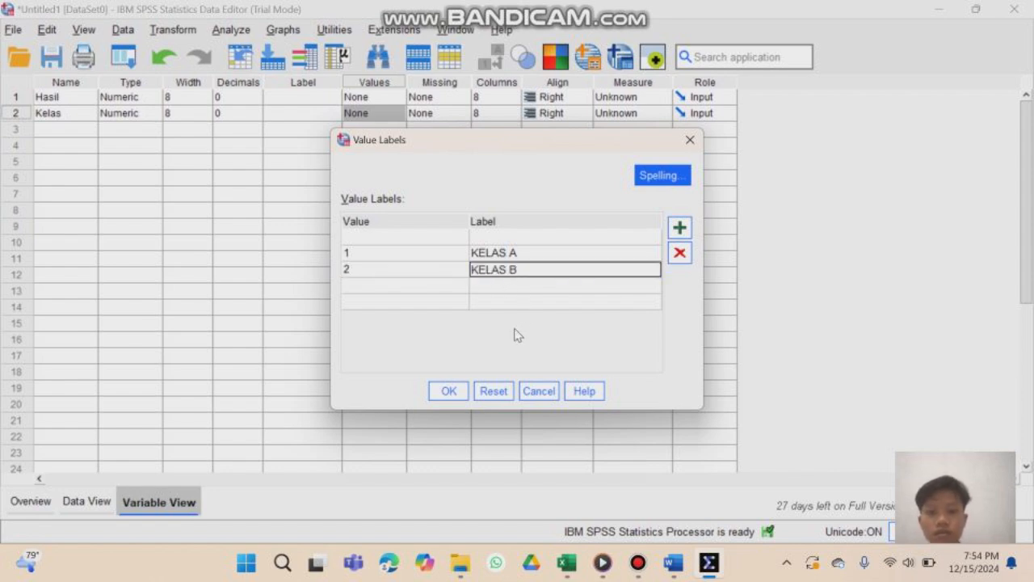
{"action": "left_click", "coordinate": [449, 392]}
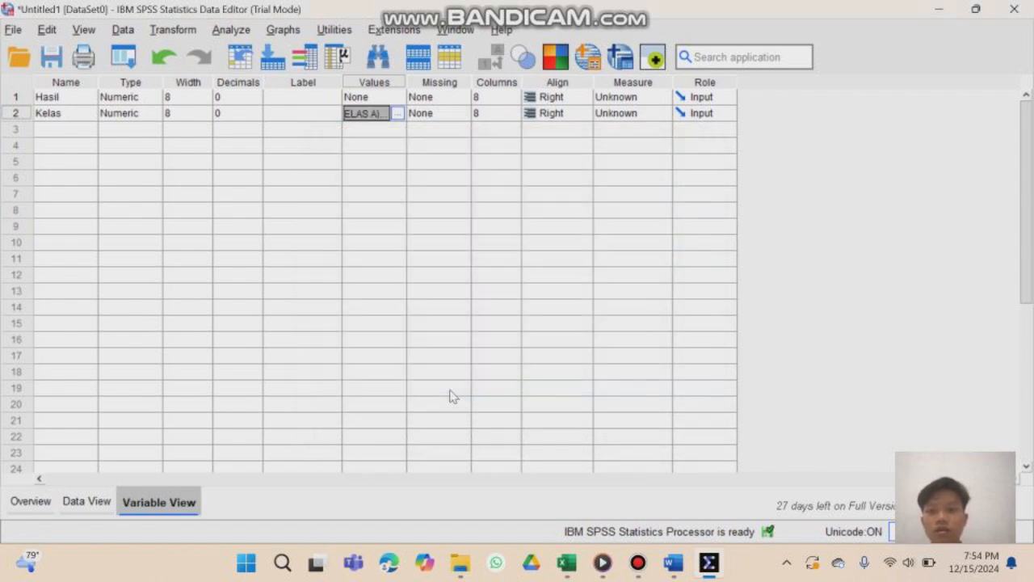
Step: Set up a One-Way ANOVA on the data with Hasil as the dependent variable and Kelas as the factor
{"action": "left_click", "coordinate": [91, 502]}
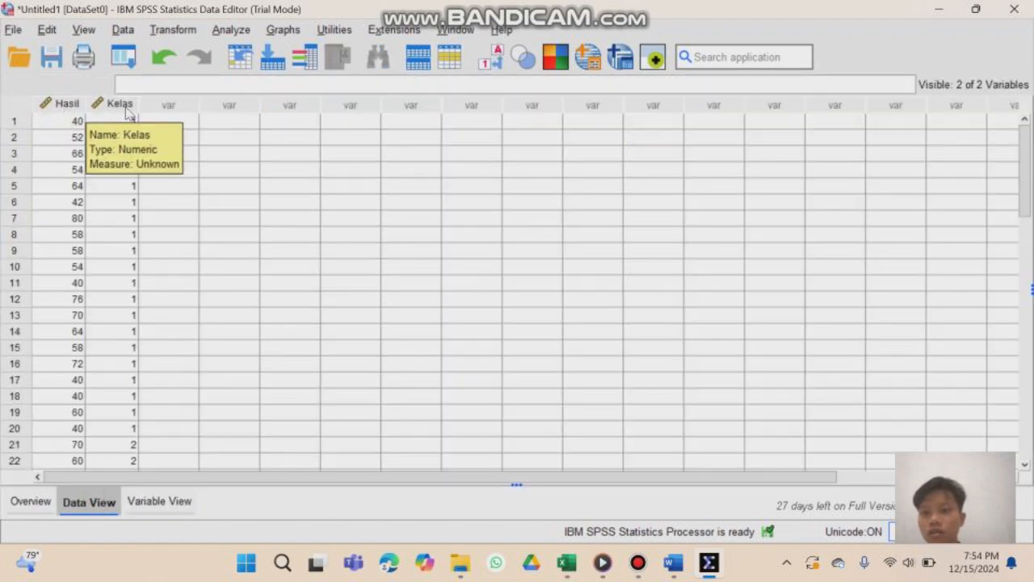
{"action": "left_click", "coordinate": [234, 31]}
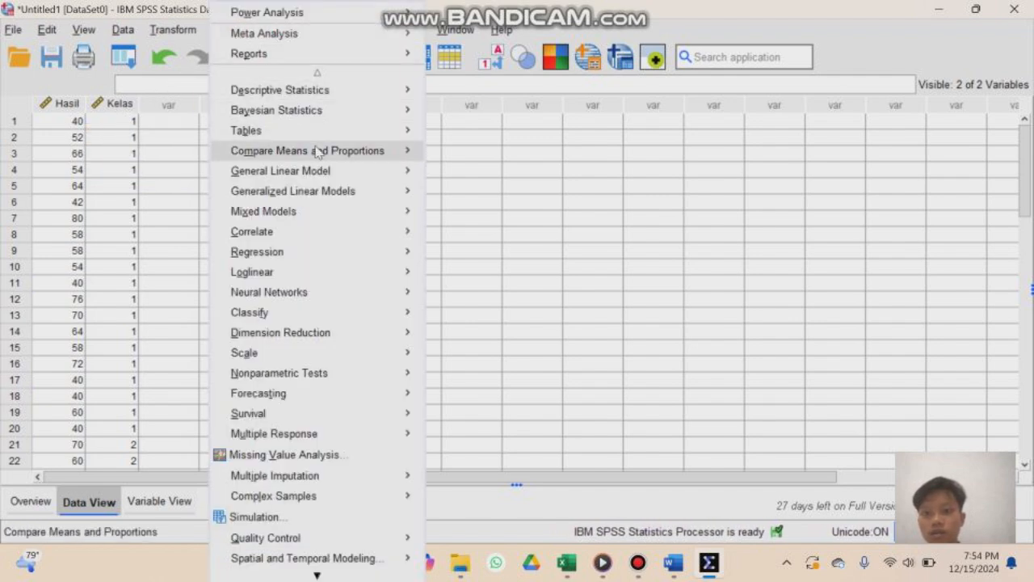
{"action": "mouse_move", "coordinate": [320, 155]}
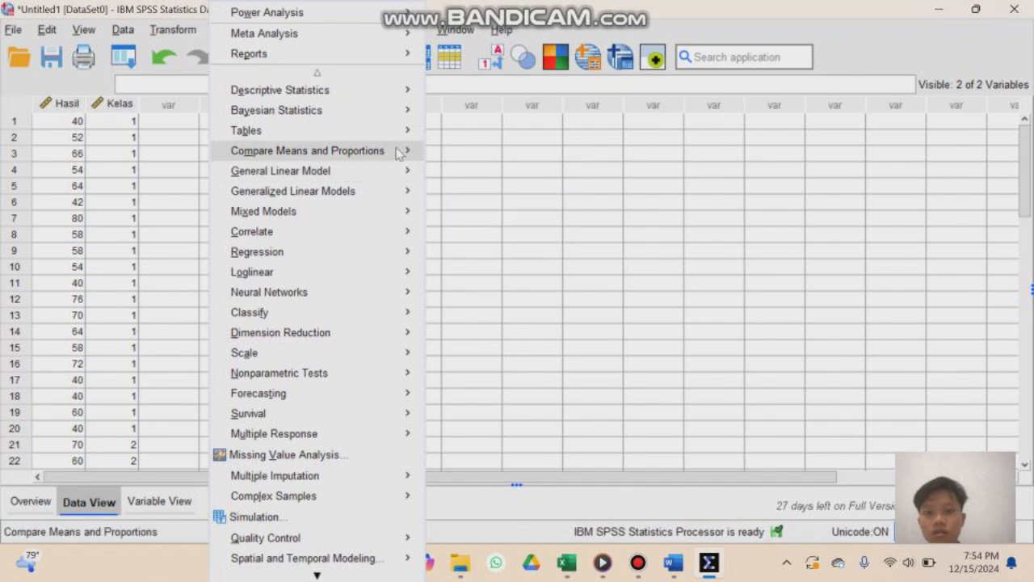
{"action": "left_click", "coordinate": [485, 242]}
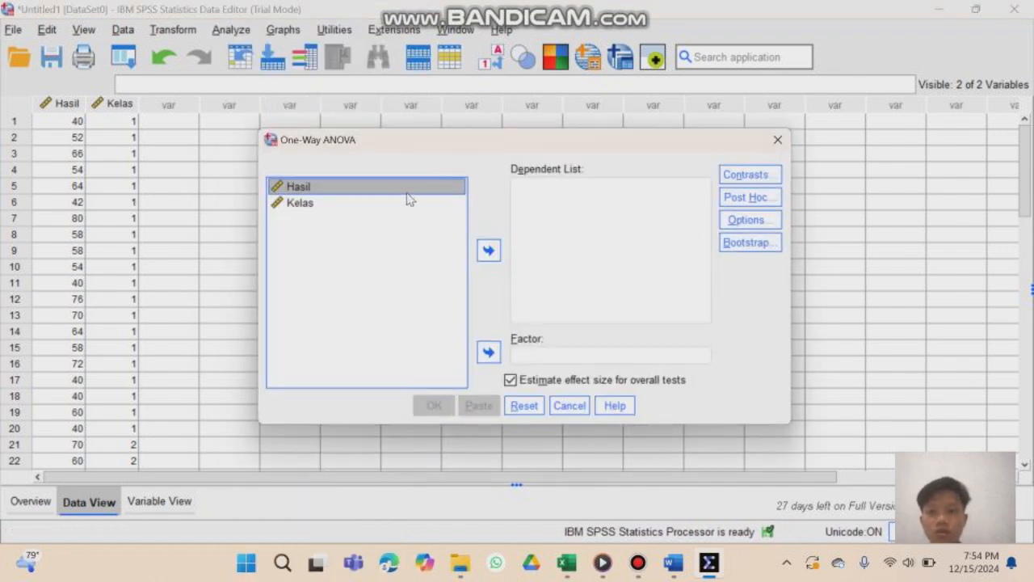
{"action": "left_click", "coordinate": [490, 250]}
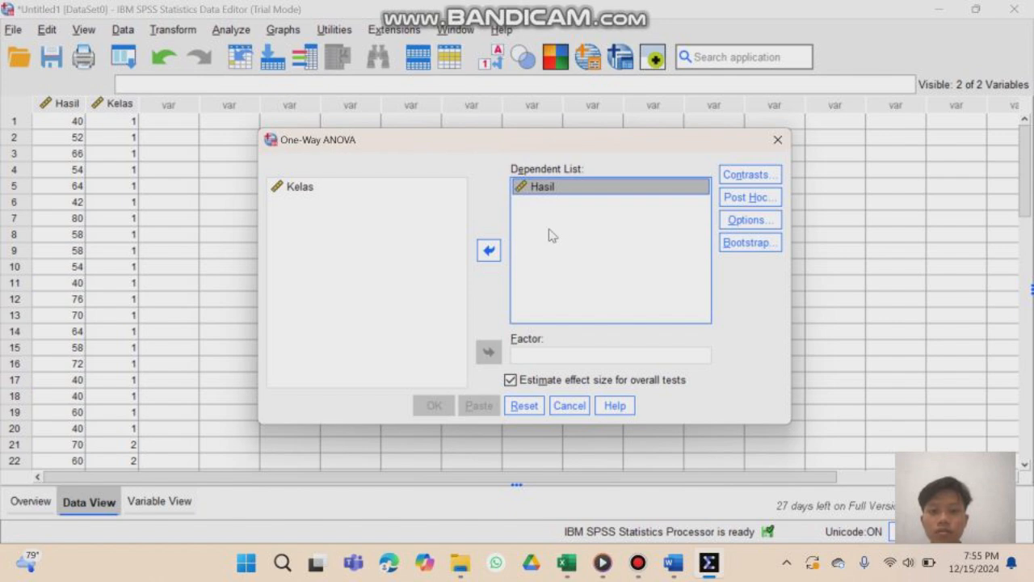
{"action": "left_click", "coordinate": [367, 188]}
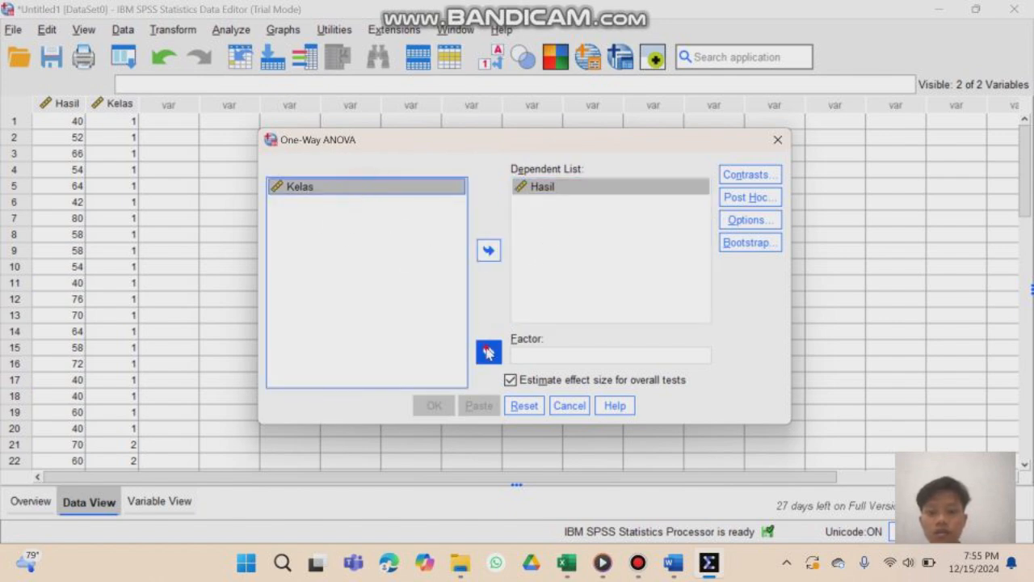
{"action": "left_click", "coordinate": [488, 353]}
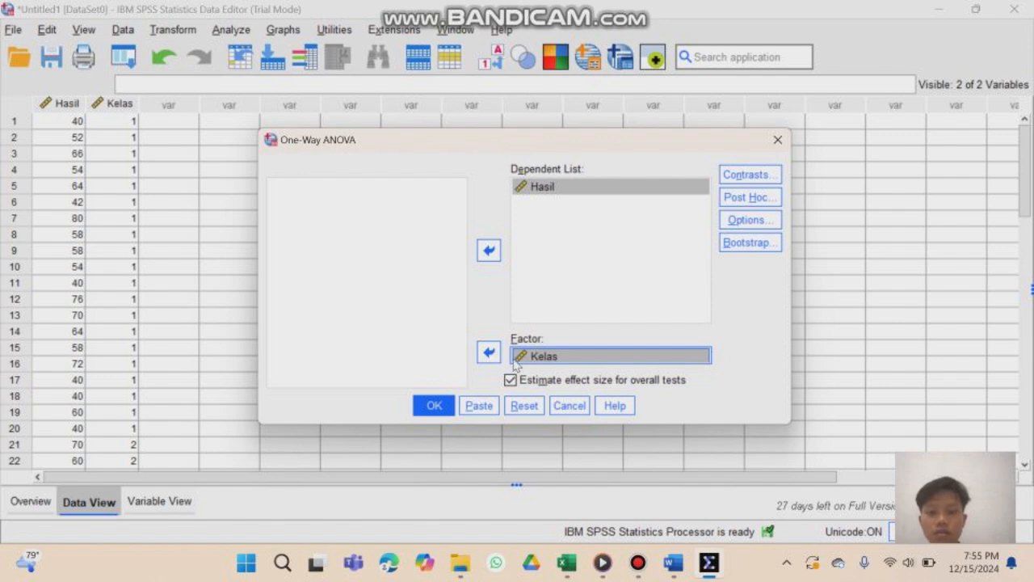
Step: Enable the Homogeneity of variance test for the One-Way ANOVA and run the analysis
{"action": "left_click", "coordinate": [748, 223]}
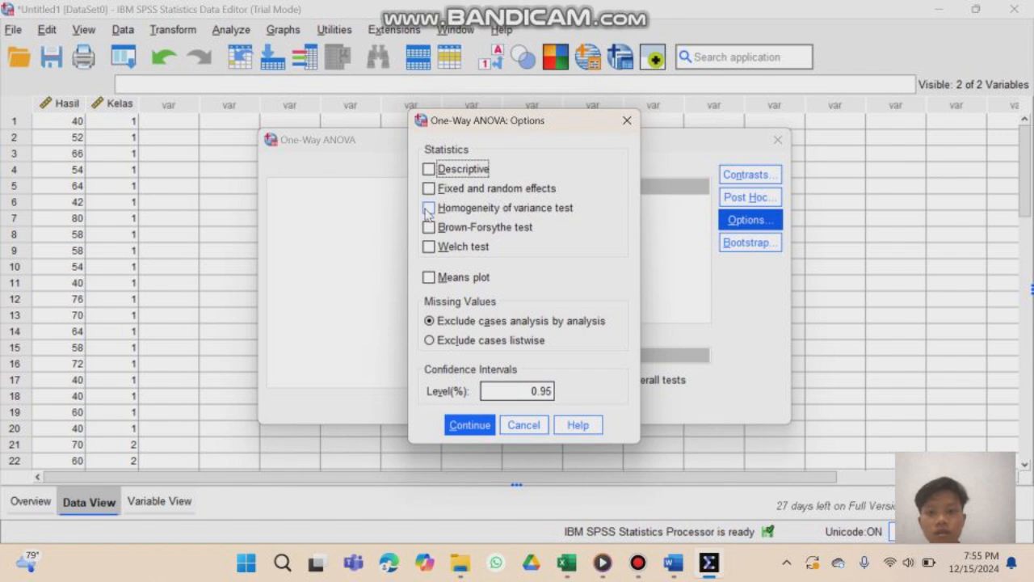
{"action": "left_click", "coordinate": [429, 209]}
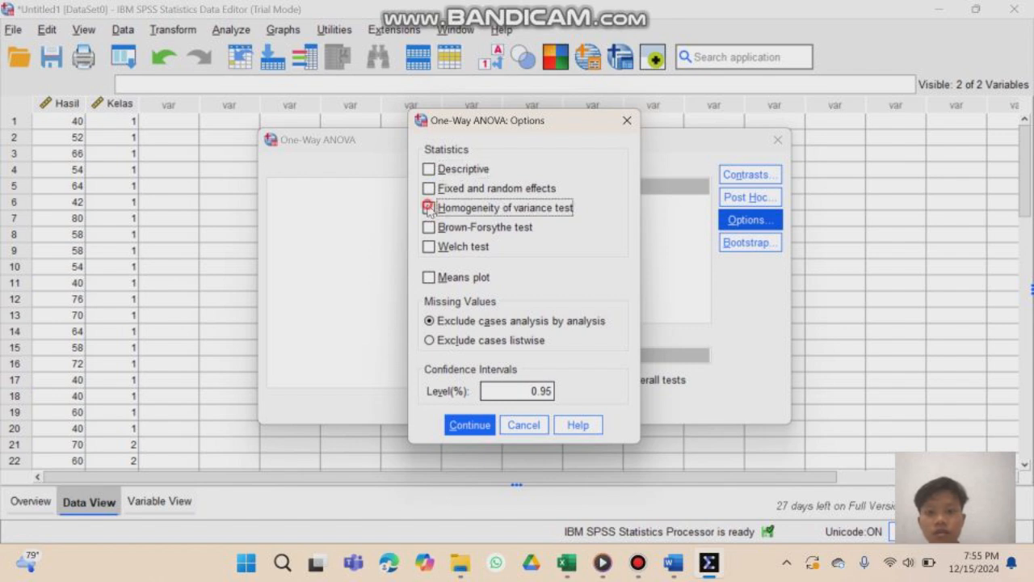
{"action": "left_click", "coordinate": [479, 427]}
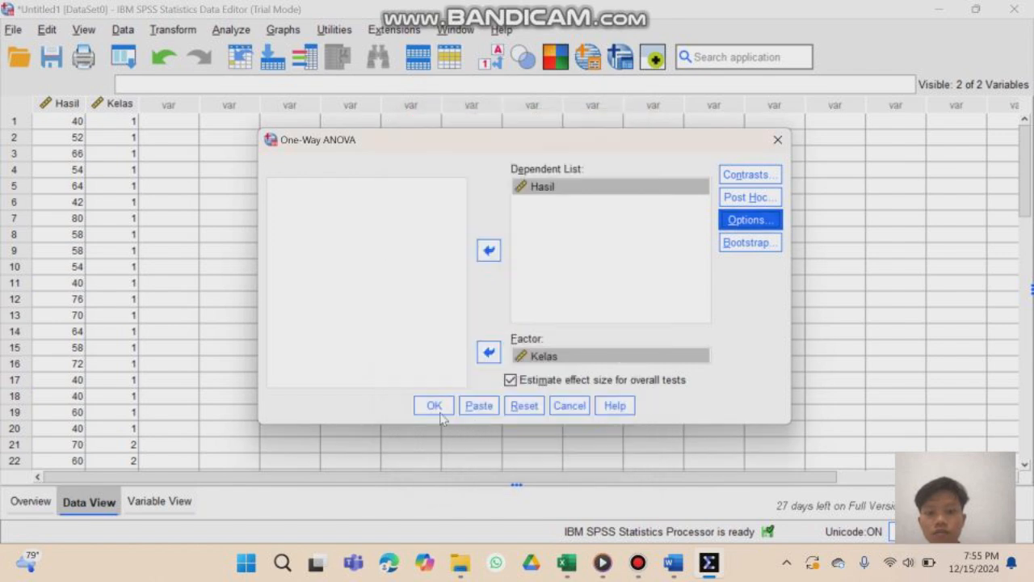
{"action": "left_click", "coordinate": [435, 406]}
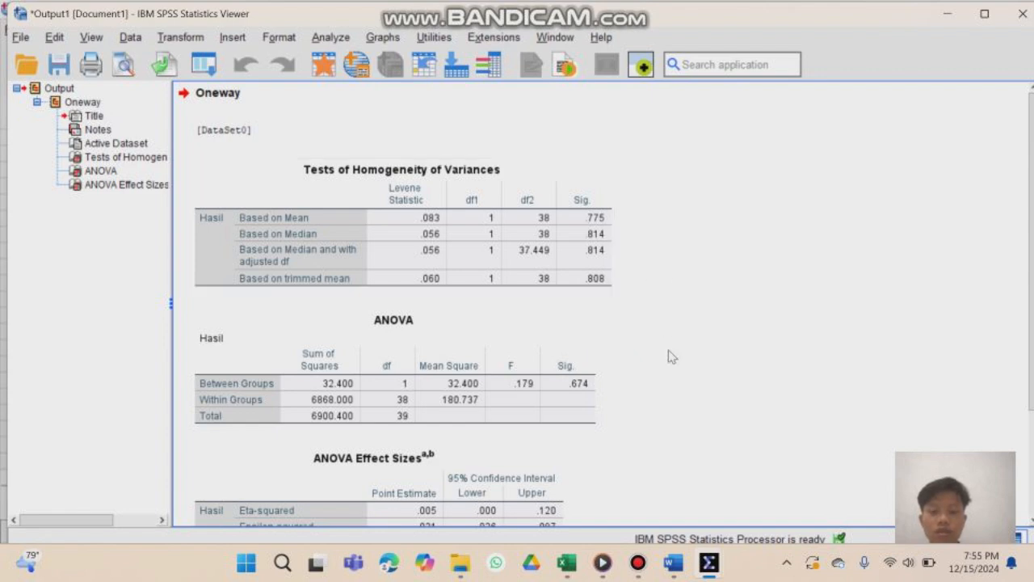
Step: Check the decision rules for UJI HOMOGENITAS in the Word document, and return to the SPSS output to compare the significance values
{"action": "mouse_move", "coordinate": [675, 557]}
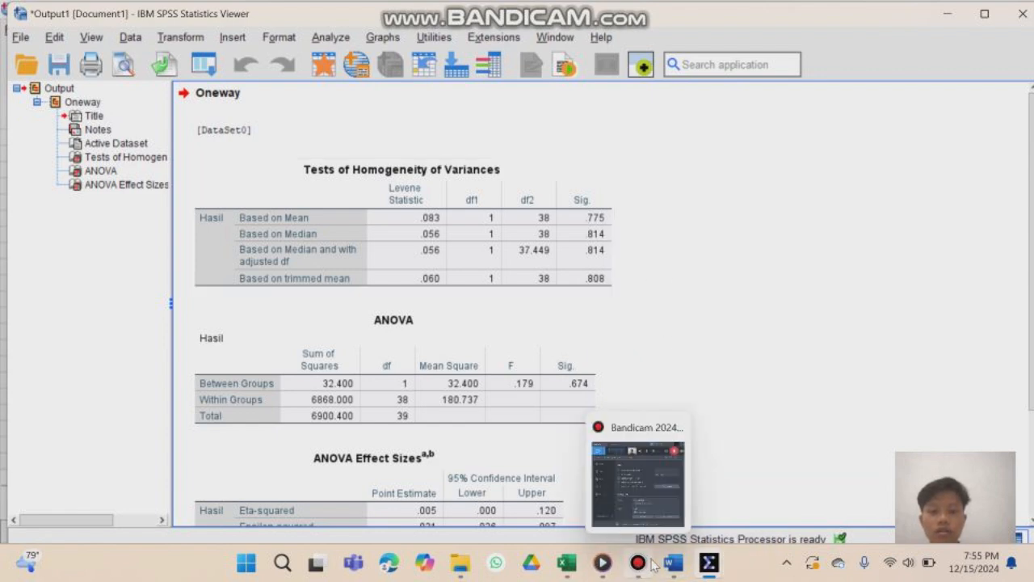
{"action": "left_click", "coordinate": [681, 499]}
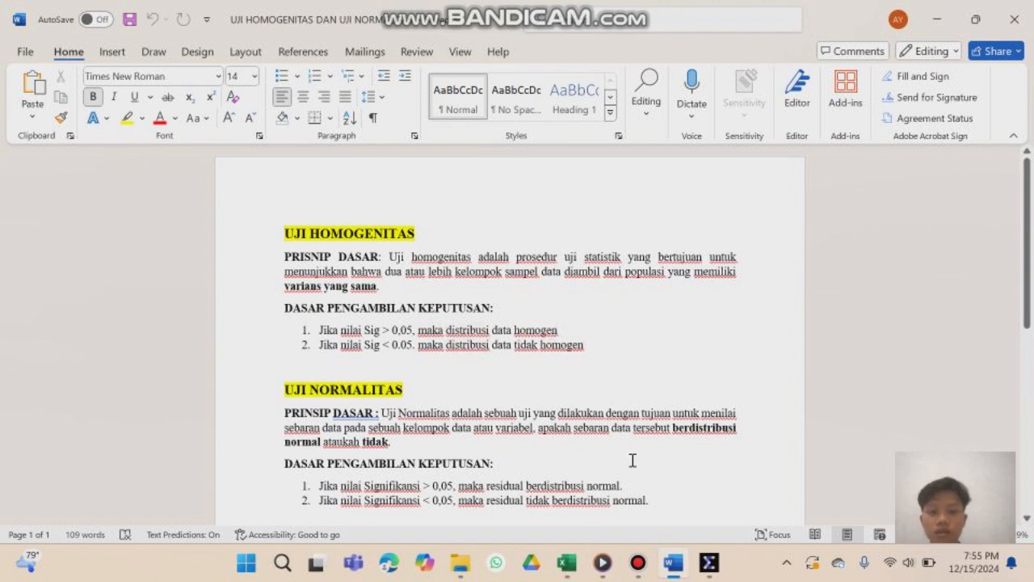
{"action": "mouse_move", "coordinate": [676, 570]}
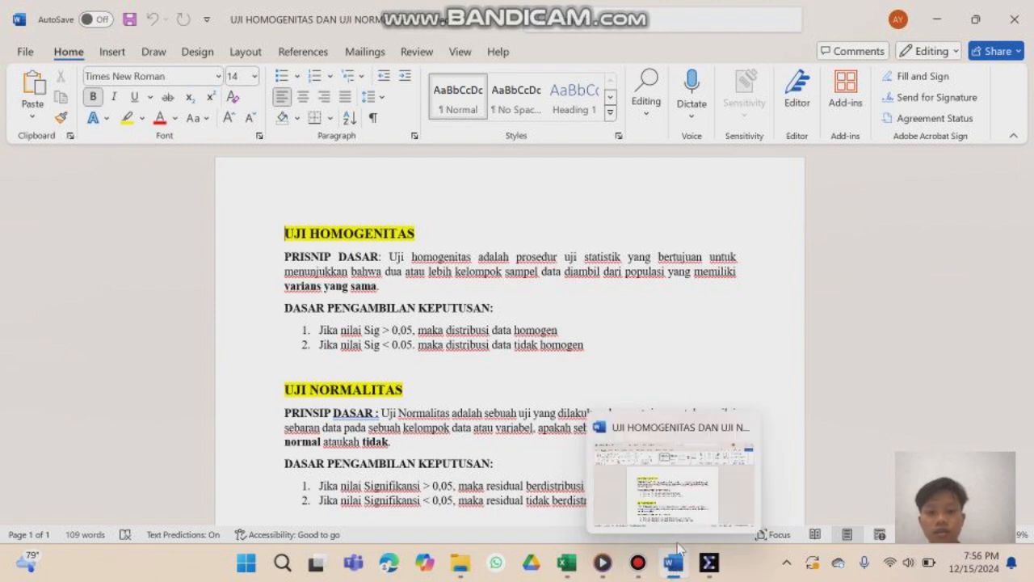
{"action": "mouse_move", "coordinate": [628, 566]}
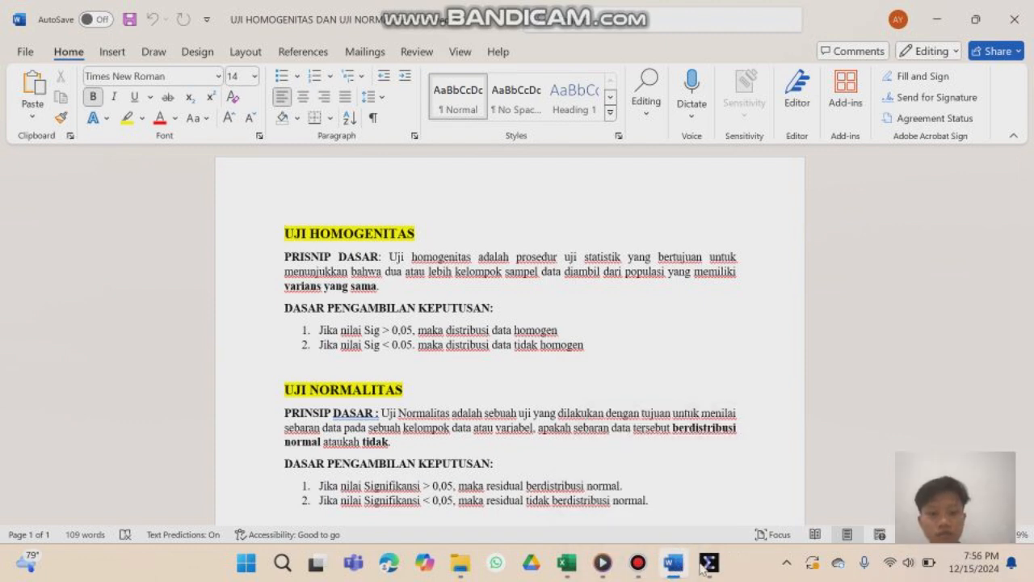
{"action": "mouse_move", "coordinate": [710, 566]}
{"action": "left_click", "coordinate": [748, 497]}
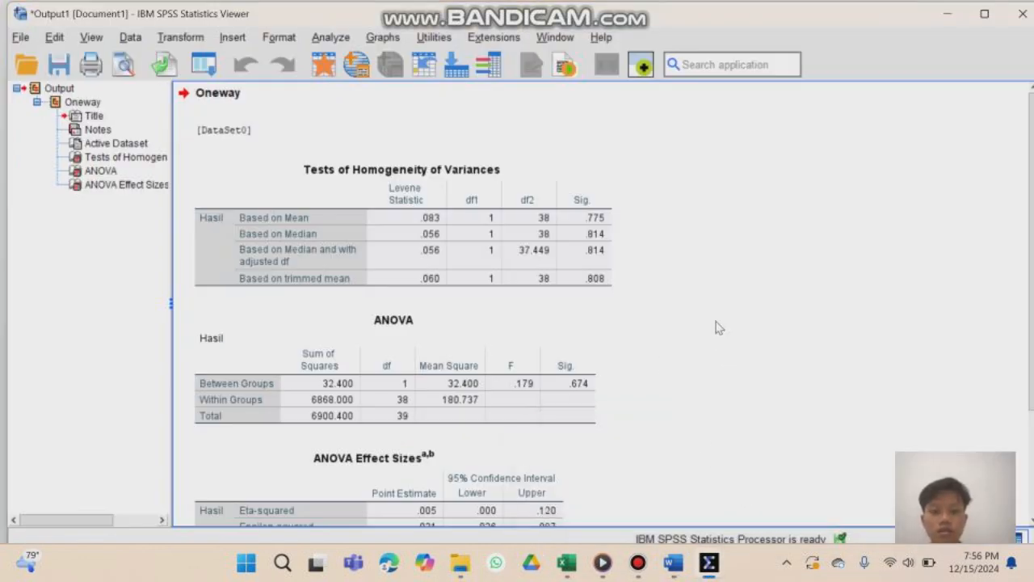
{"action": "mouse_move", "coordinate": [644, 558]}
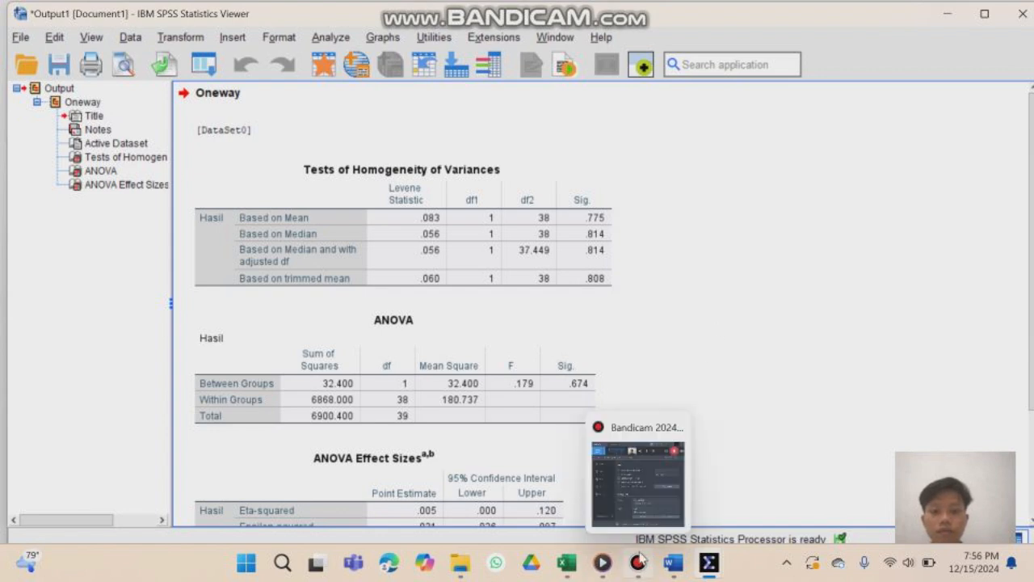
{"action": "left_click", "coordinate": [644, 473]}
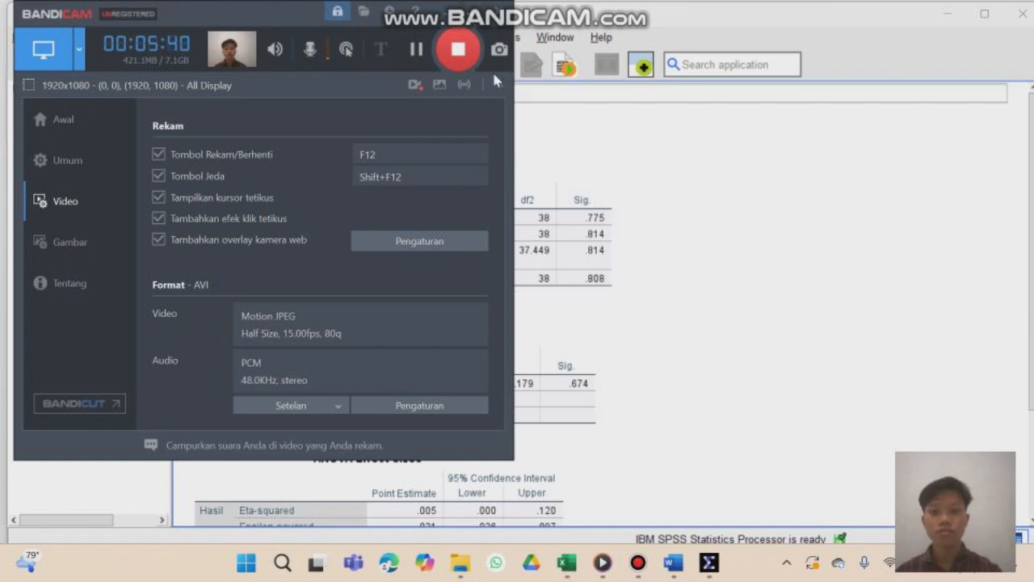
{"action": "left_click", "coordinate": [416, 49]}
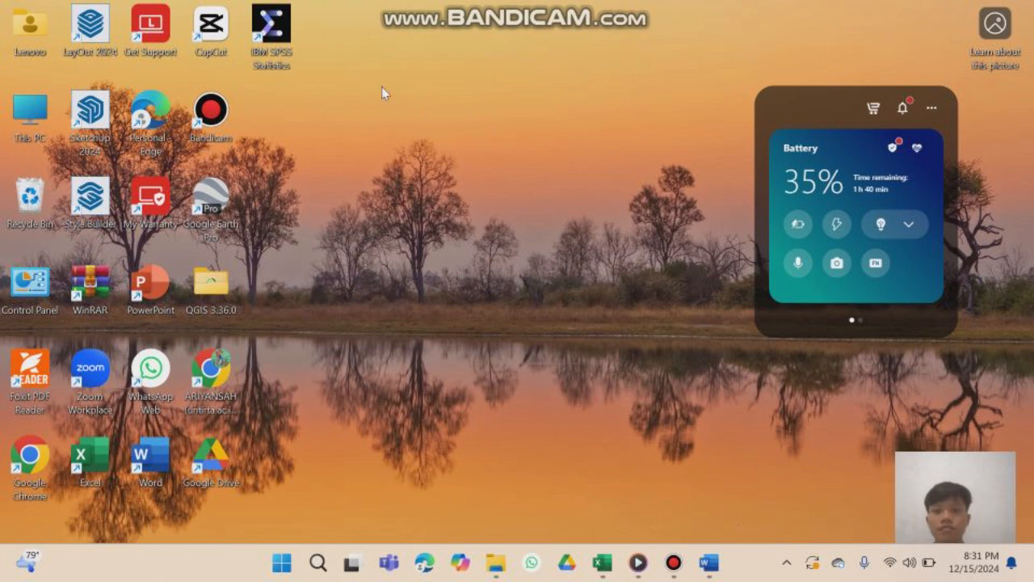
Step: Start IBM SPSS Statistics and dismiss the welcome dialog to work in an empty dataset
{"action": "double_click", "coordinate": [279, 30]}
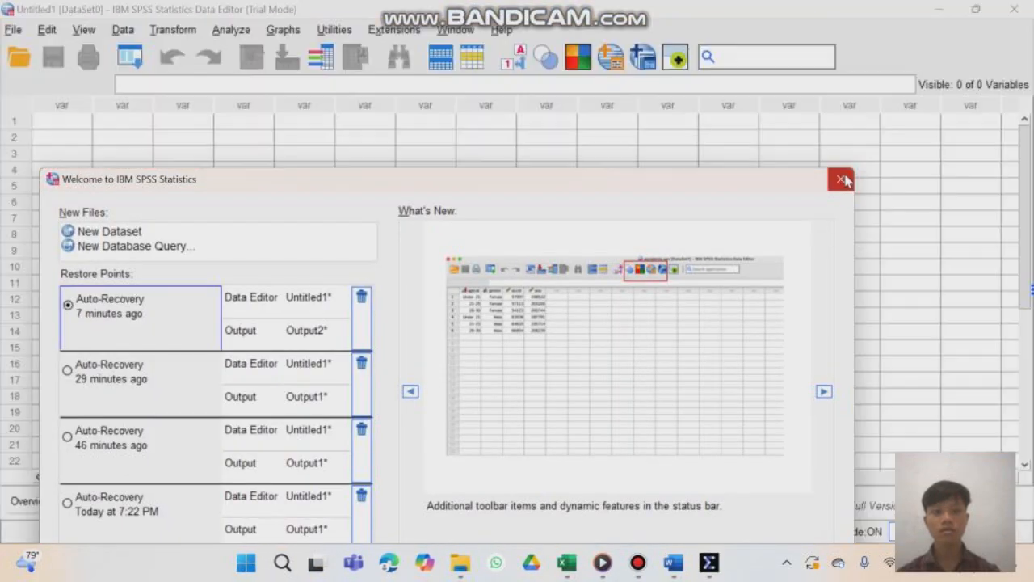
{"action": "left_click", "coordinate": [841, 178]}
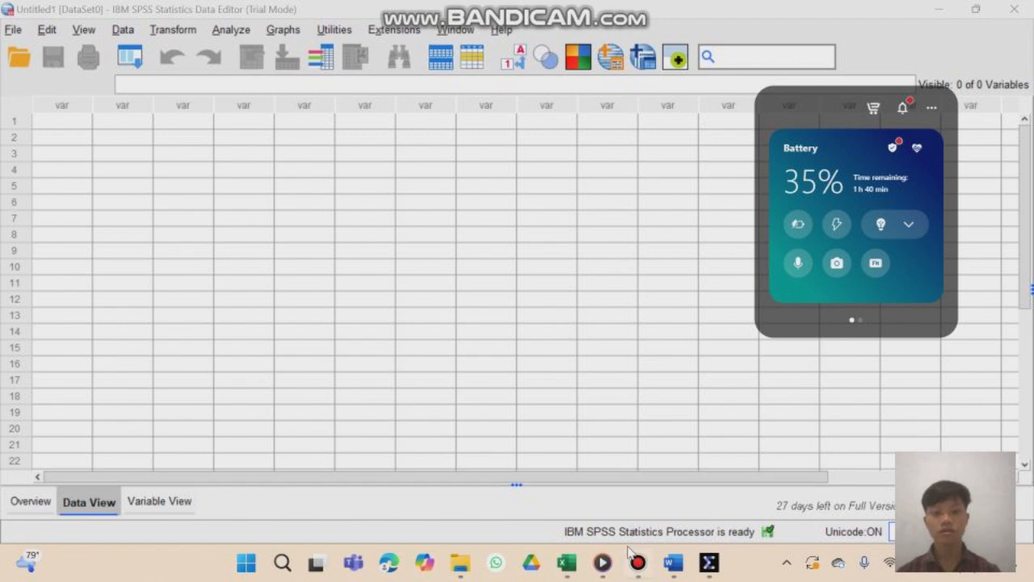
Step: Switch to the Book1 workbook in Excel and copy the Kelas A and Kelas B physics scores in G5:H24
{"action": "mouse_move", "coordinate": [577, 563]}
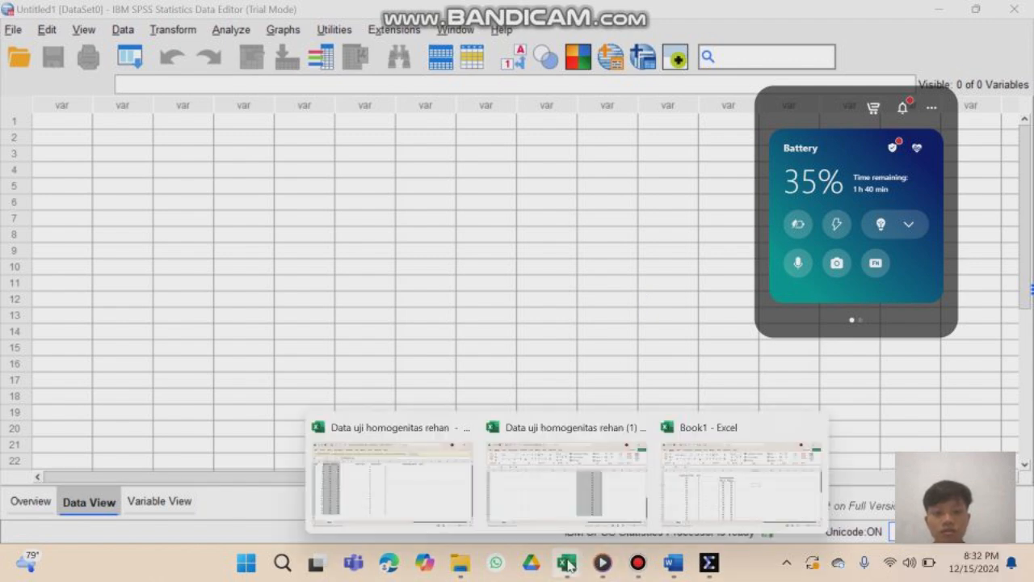
{"action": "left_click", "coordinate": [693, 487]}
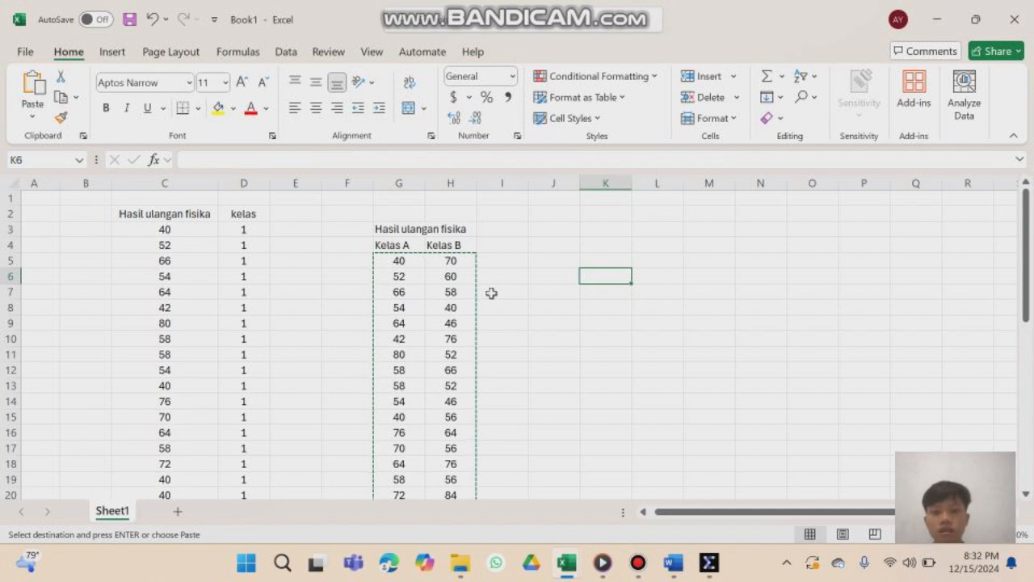
{"action": "scroll", "coordinate": [491, 293], "scroll_direction": "down", "scroll_amount": 3}
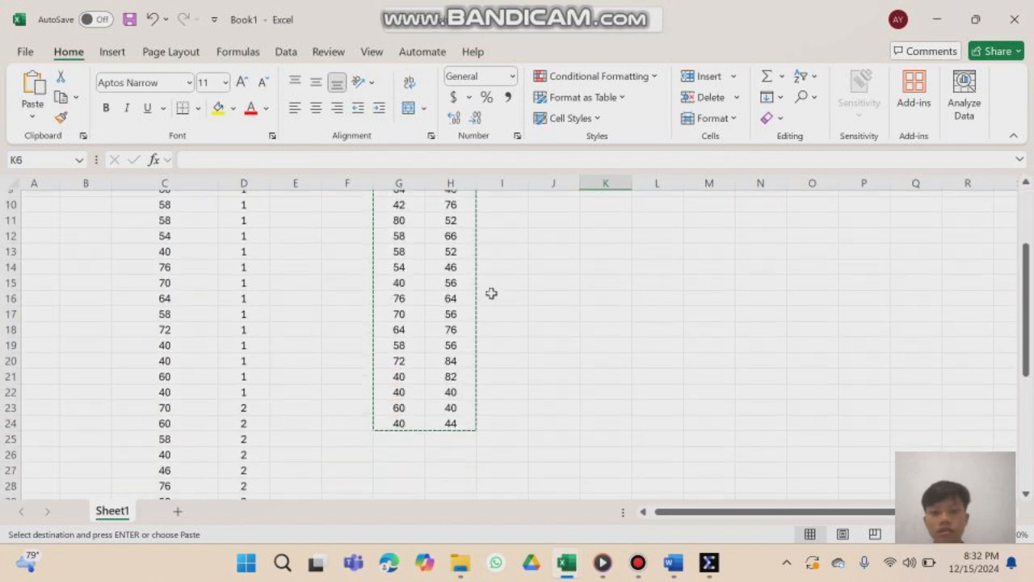
{"action": "scroll", "coordinate": [491, 293], "scroll_direction": "up", "scroll_amount": 3}
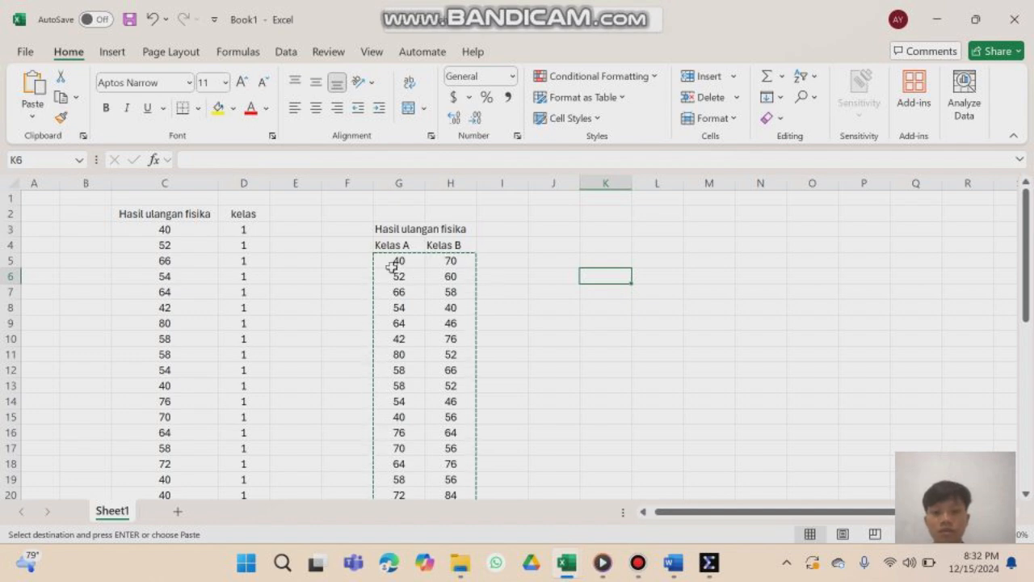
{"action": "left_click_drag", "start_coordinate": [387, 260], "coordinate": [463, 469]}
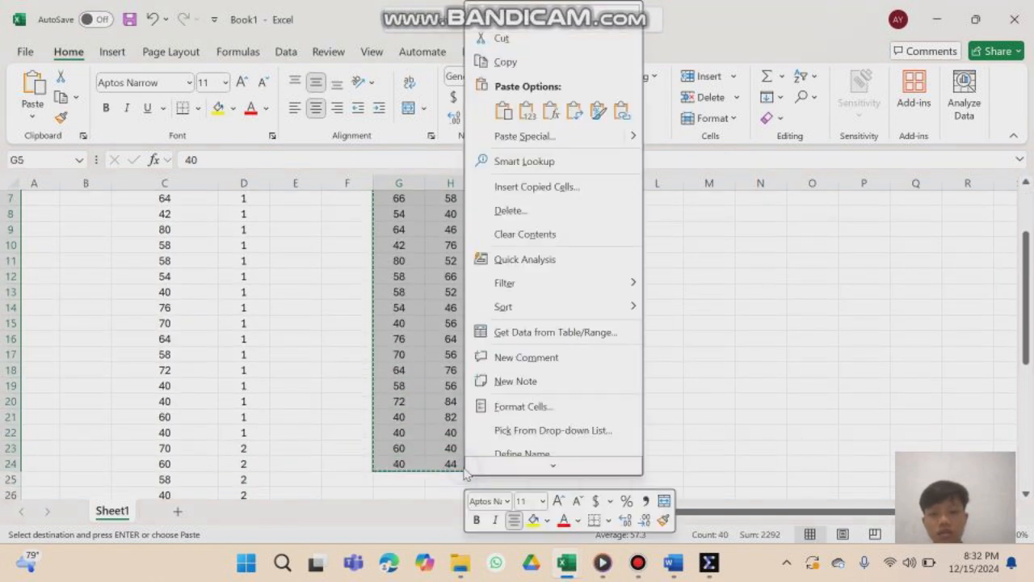
{"action": "right_click", "coordinate": [464, 474]}
{"action": "left_click", "coordinate": [510, 63]}
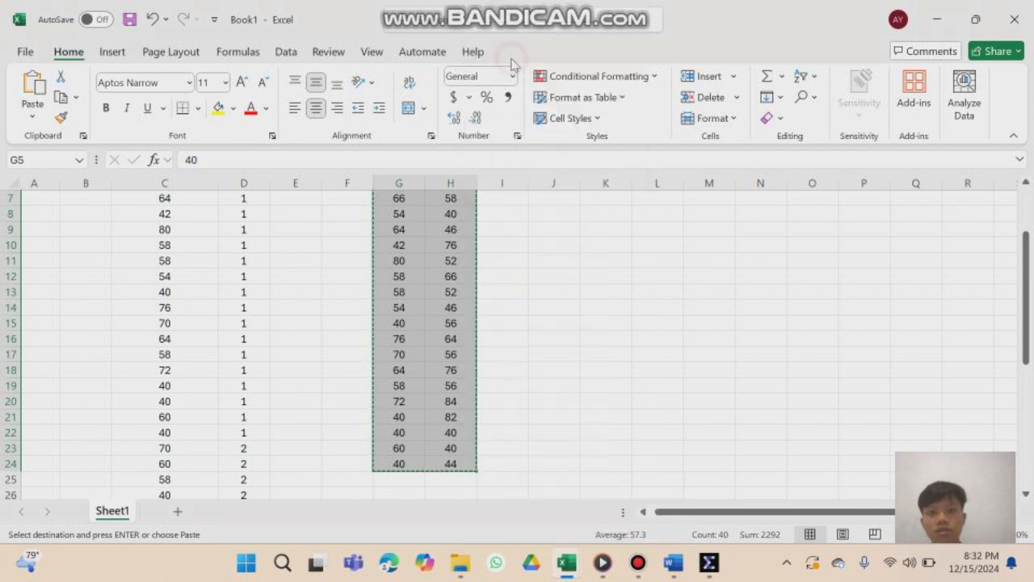
{"action": "scroll", "coordinate": [512, 63], "scroll_direction": "up", "scroll_amount": 2}
Step: Switch to the empty SPSS dataset and paste the copied Kelas A and Kelas B scores starting at the first cell
{"action": "mouse_move", "coordinate": [709, 563]}
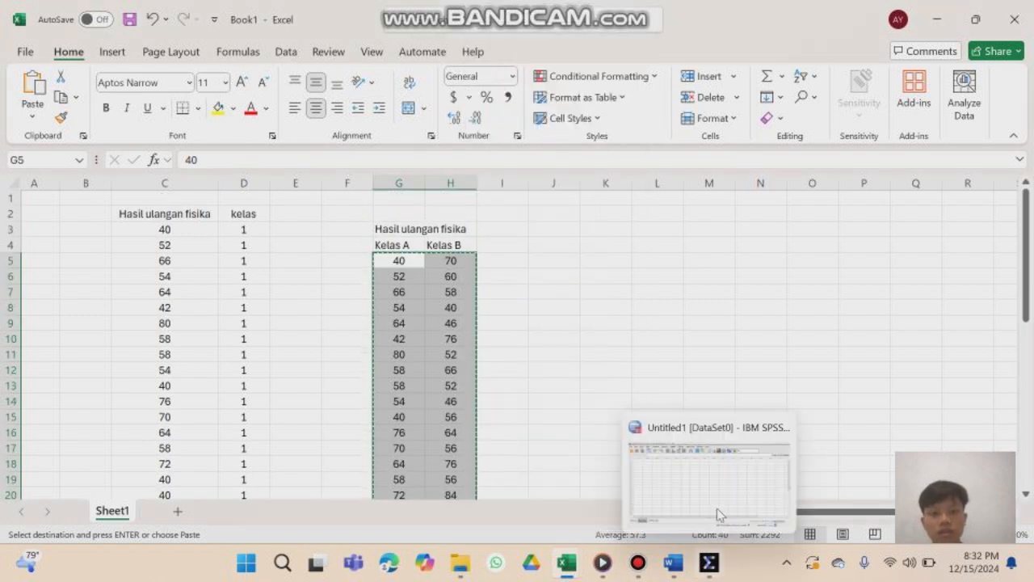
{"action": "left_click", "coordinate": [719, 487]}
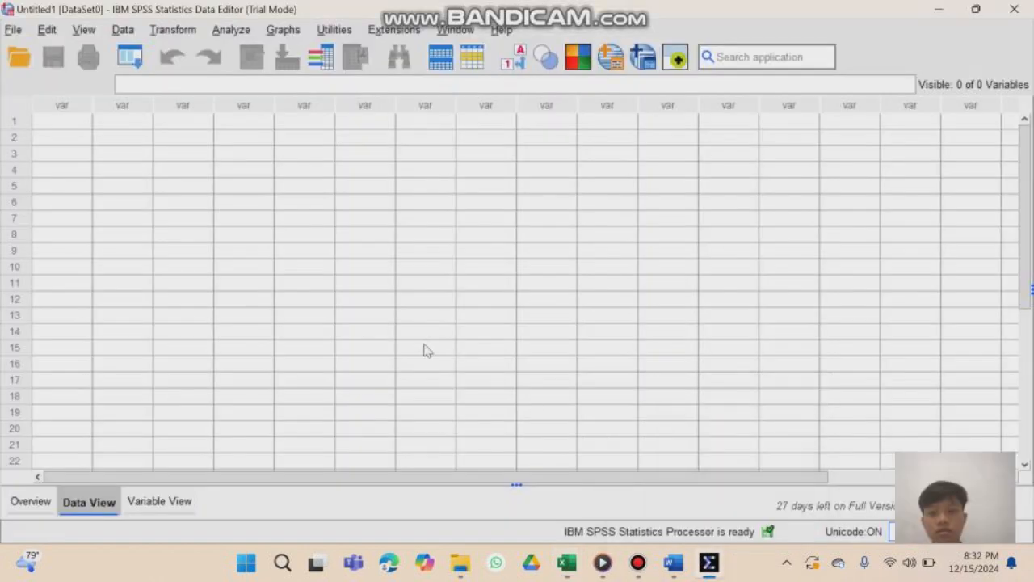
{"action": "left_click", "coordinate": [76, 122]}
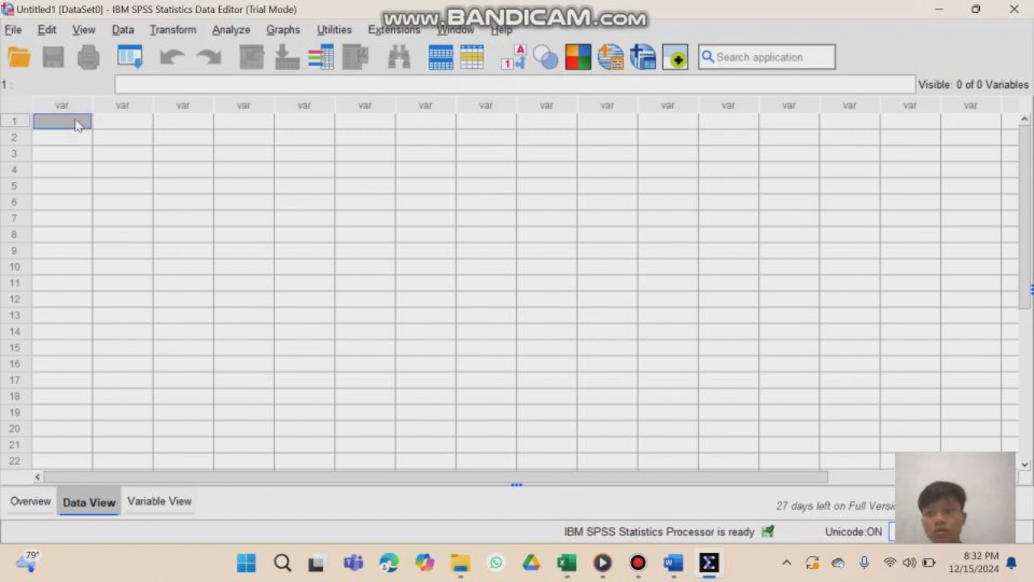
{"action": "right_click", "coordinate": [77, 123]}
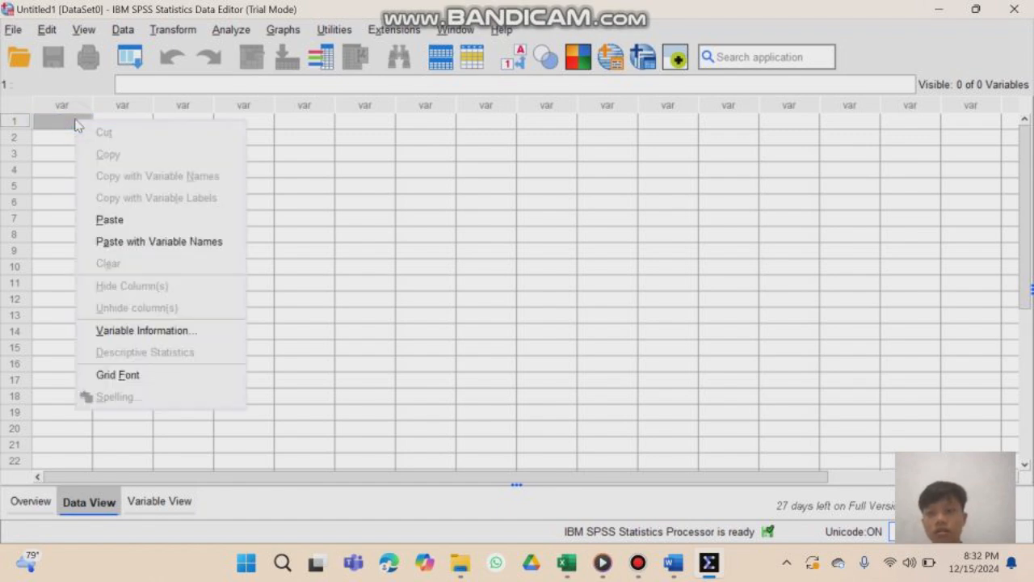
{"action": "left_click", "coordinate": [123, 224]}
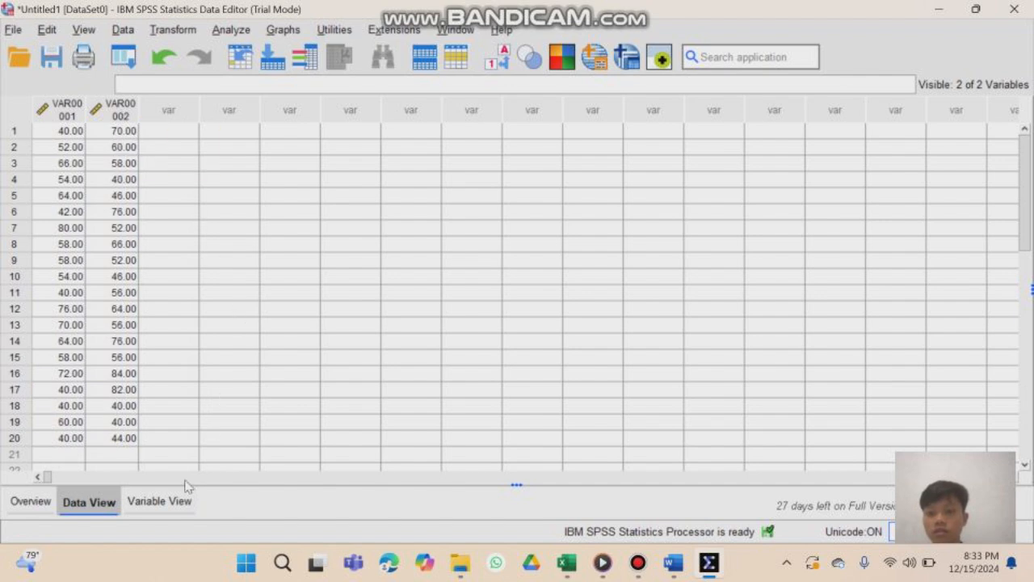
Step: Rename the first variable, VAR00001, as X in the variable definitions
{"action": "left_click", "coordinate": [177, 503]}
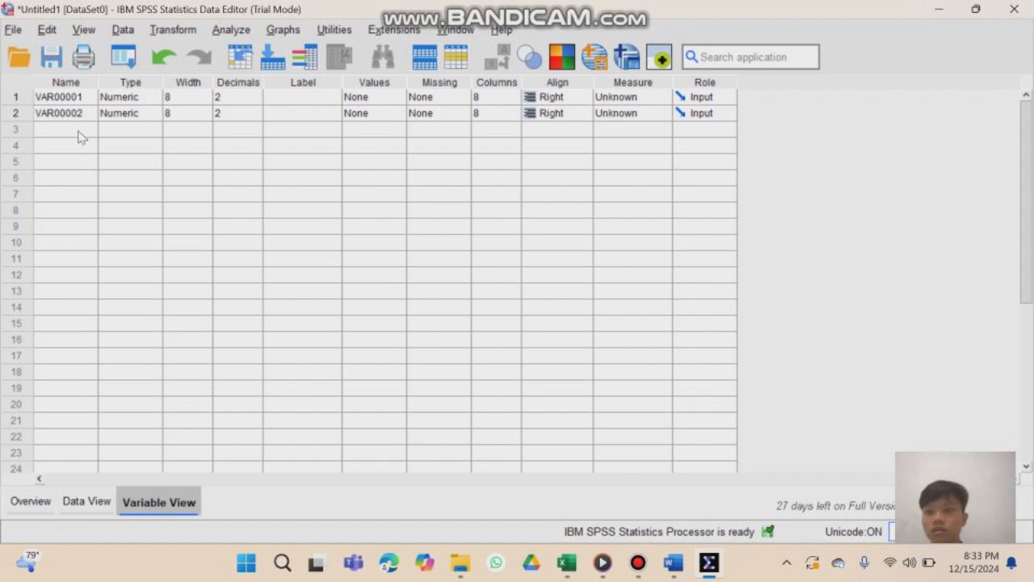
{"action": "left_click", "coordinate": [77, 97]}
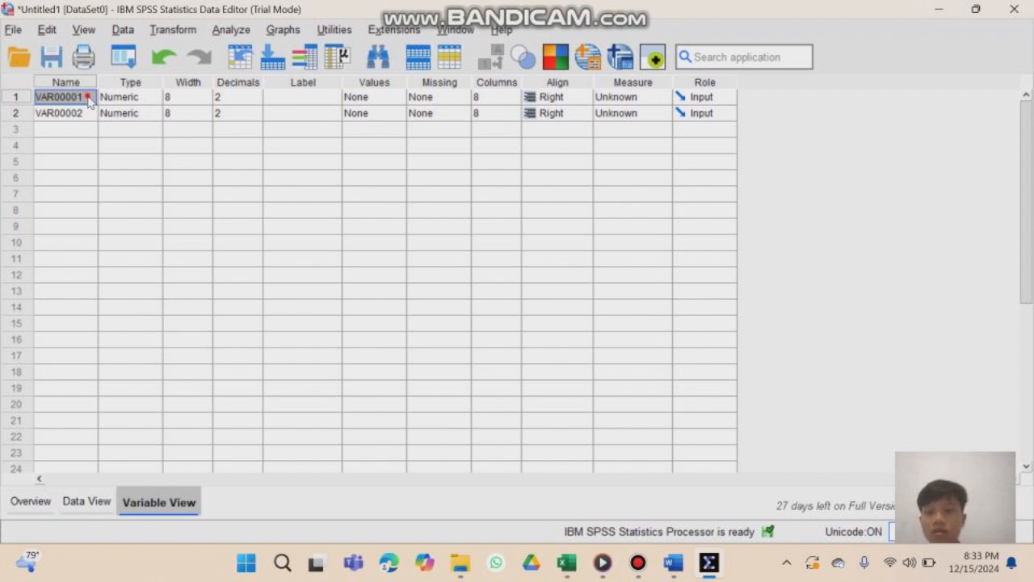
{"action": "double_click", "coordinate": [88, 97]}
{"action": "key", "text": "BackSpace"}
{"action": "key", "text": "BackSpace"}
{"action": "key", "text": "BackSpace"}
{"action": "key", "text": "BackSpace"}
{"action": "key", "text": "BackSpace"}
{"action": "key", "text": "BackSpace"}
{"action": "key", "text": "BackSpace"}
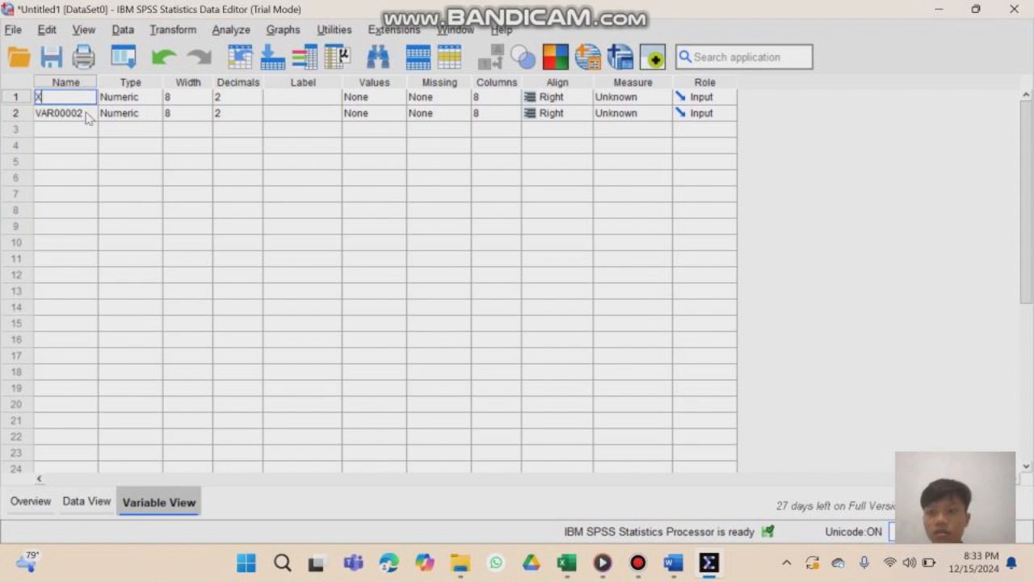
Step: Rename the second variable, VAR00002, as Y
{"action": "double_click", "coordinate": [87, 113]}
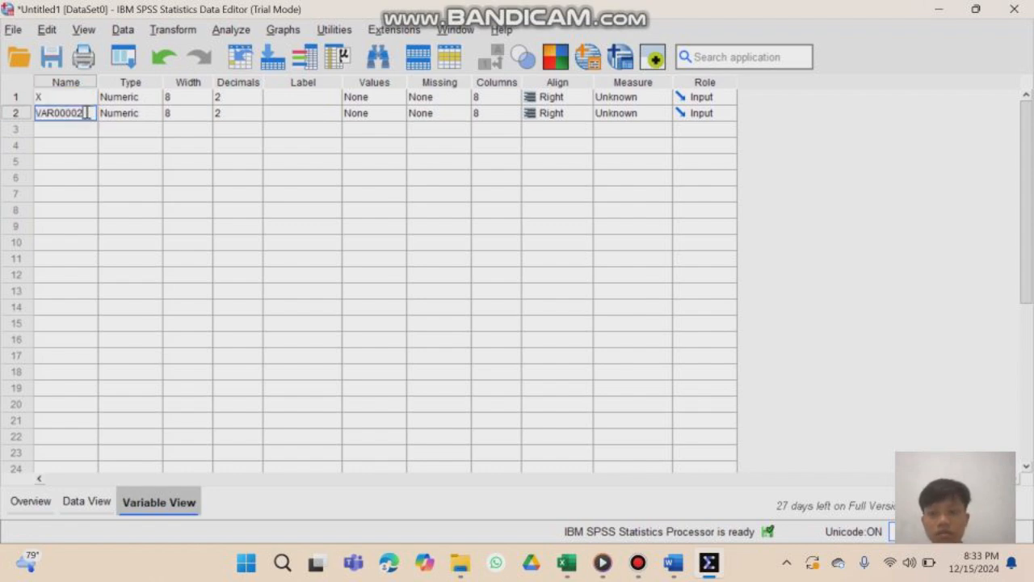
{"action": "key", "text": "BackSpace"}
{"action": "key", "text": "BackSpace"}
{"action": "key", "text": "BackSpace"}
{"action": "key", "text": "BackSpace"}
{"action": "key", "text": "BackSpace"}
{"action": "key", "text": "BackSpace"}
{"action": "key", "text": "BackSpace"}
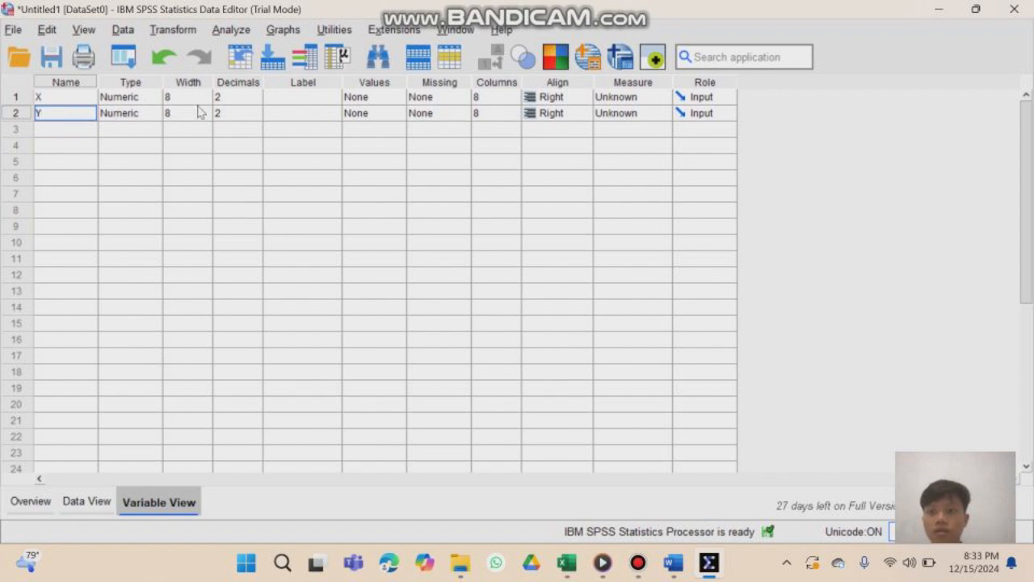
Step: Set the decimals of both variables X and Y to 0
{"action": "left_click", "coordinate": [236, 97]}
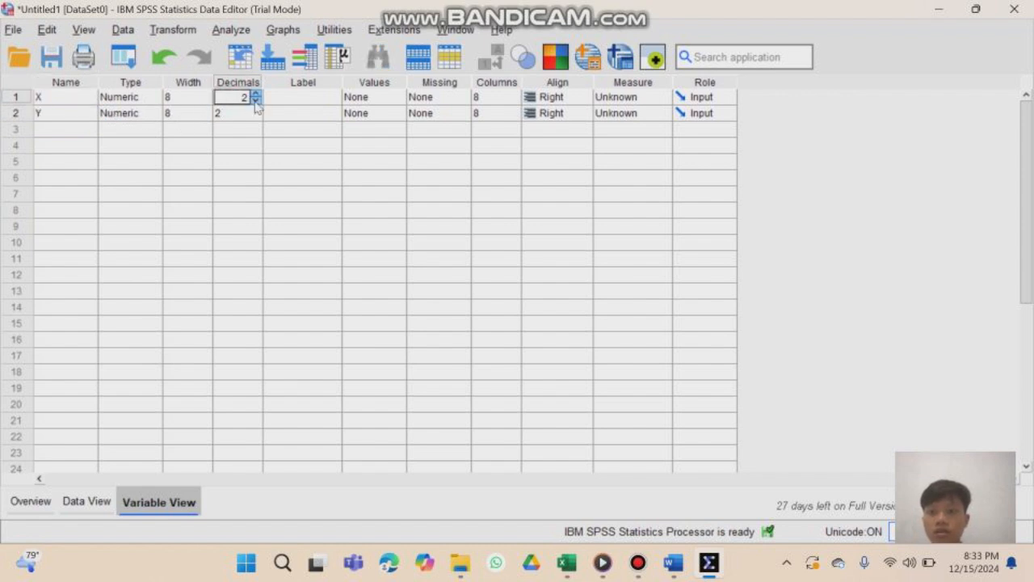
{"action": "left_click", "coordinate": [256, 101]}
{"action": "left_click", "coordinate": [256, 101]}
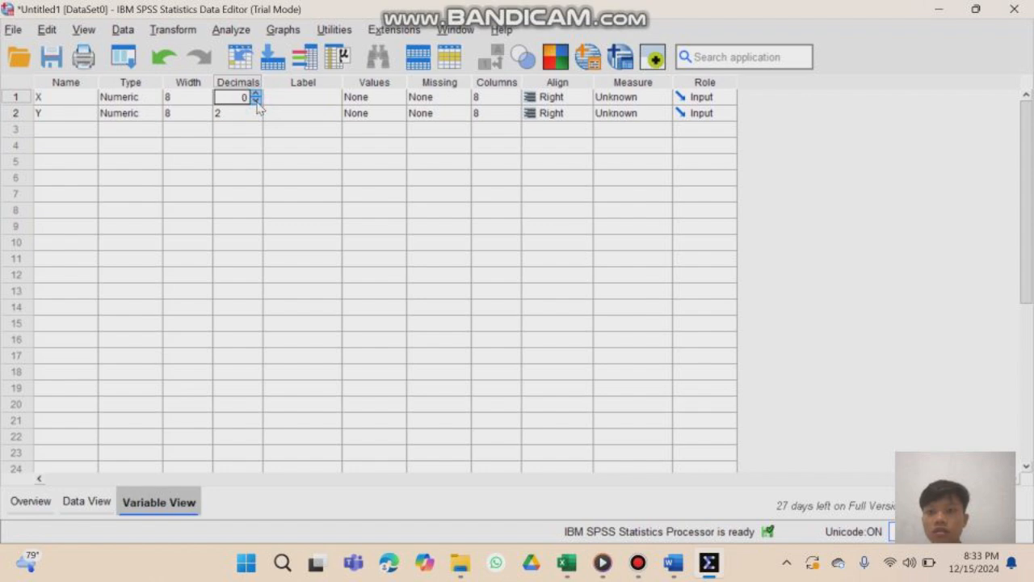
{"action": "left_click", "coordinate": [246, 114]}
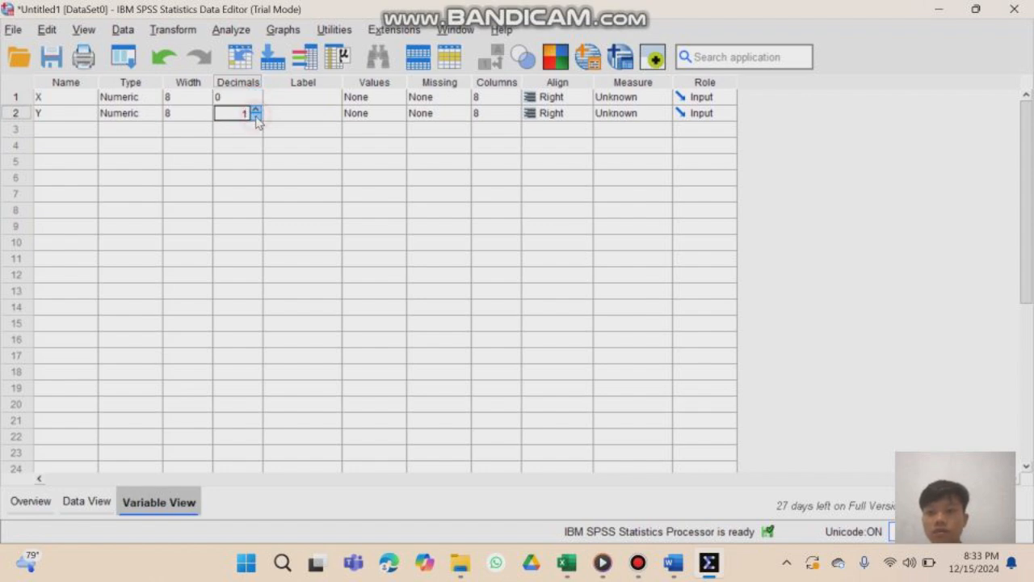
Step: Label variable X as KELAS A and variable Y as KELAS B
{"action": "left_click", "coordinate": [314, 96]}
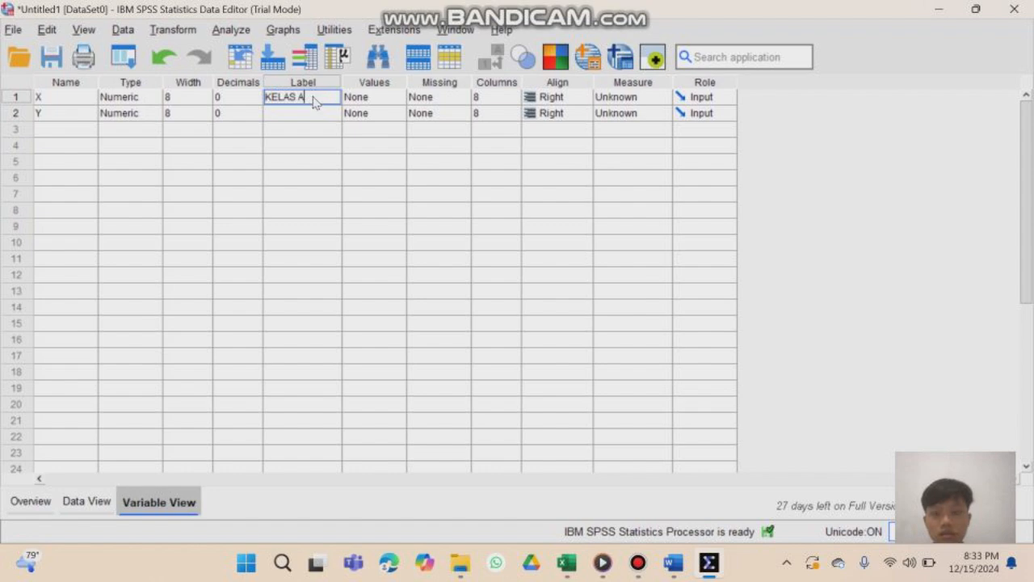
{"action": "key", "text": "Return"}
{"action": "type", "text": "KELAS B"}
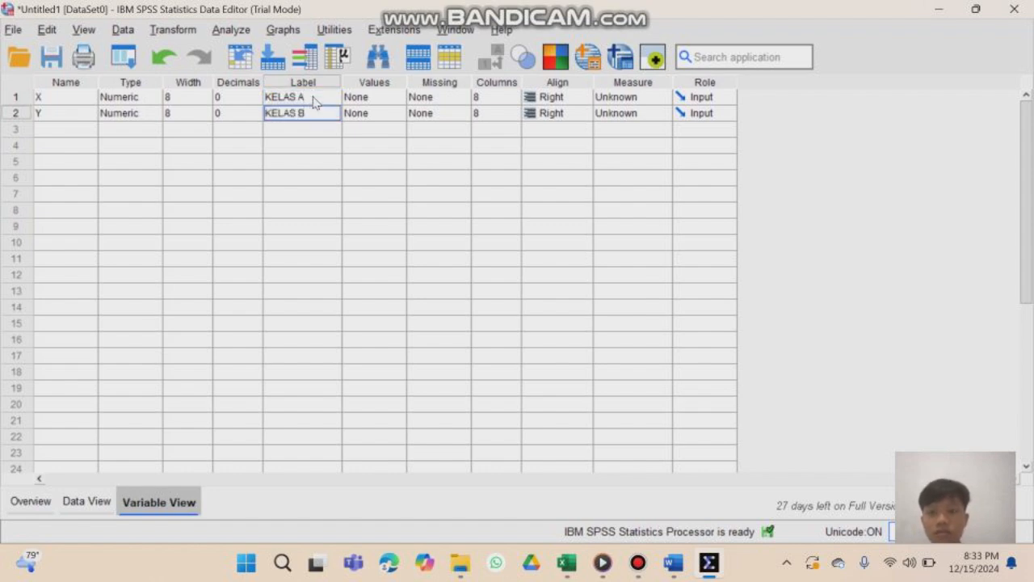
Step: Set up a Linear Regression from the data with KELAS A as the independent variable and KELAS B as the dependent variable
{"action": "left_click", "coordinate": [97, 505]}
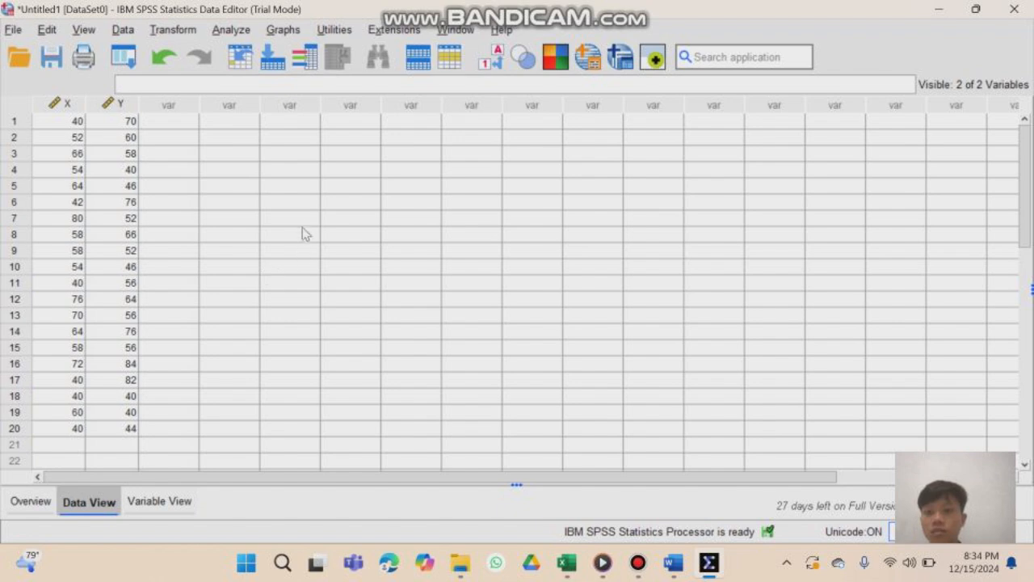
{"action": "left_click", "coordinate": [233, 31]}
{"action": "mouse_move", "coordinate": [322, 234]}
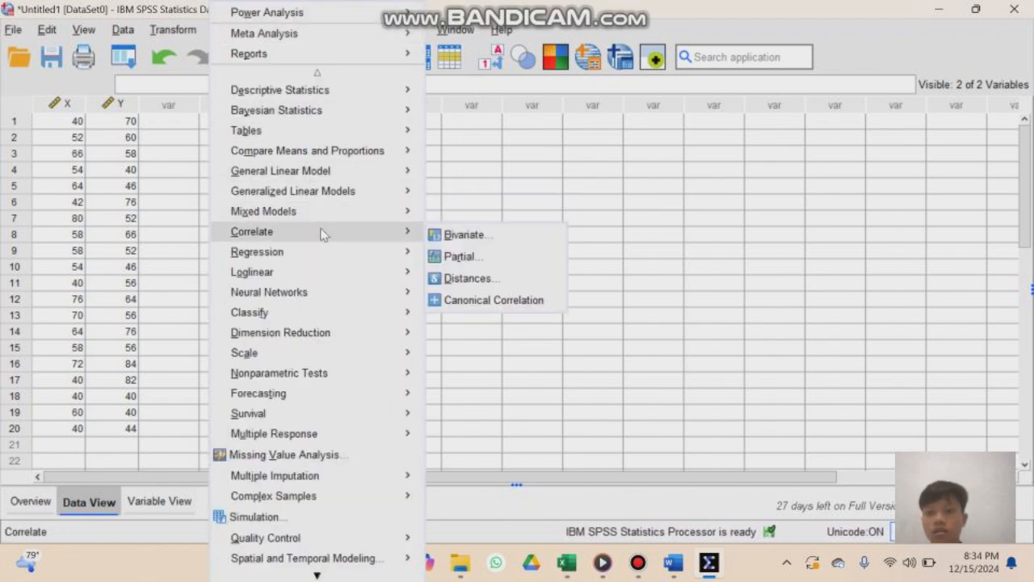
{"action": "mouse_move", "coordinate": [326, 255]}
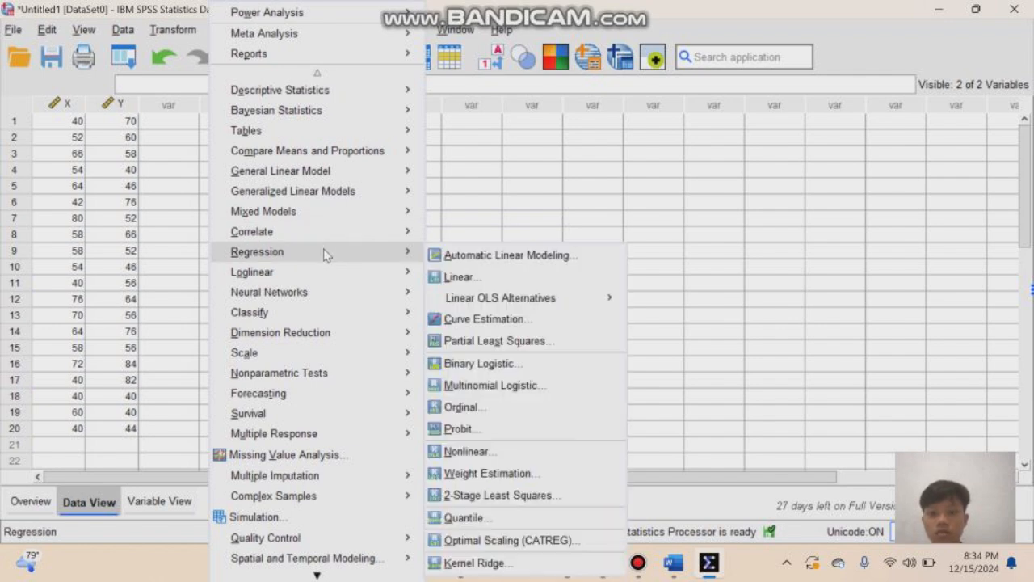
{"action": "left_click", "coordinate": [468, 283]}
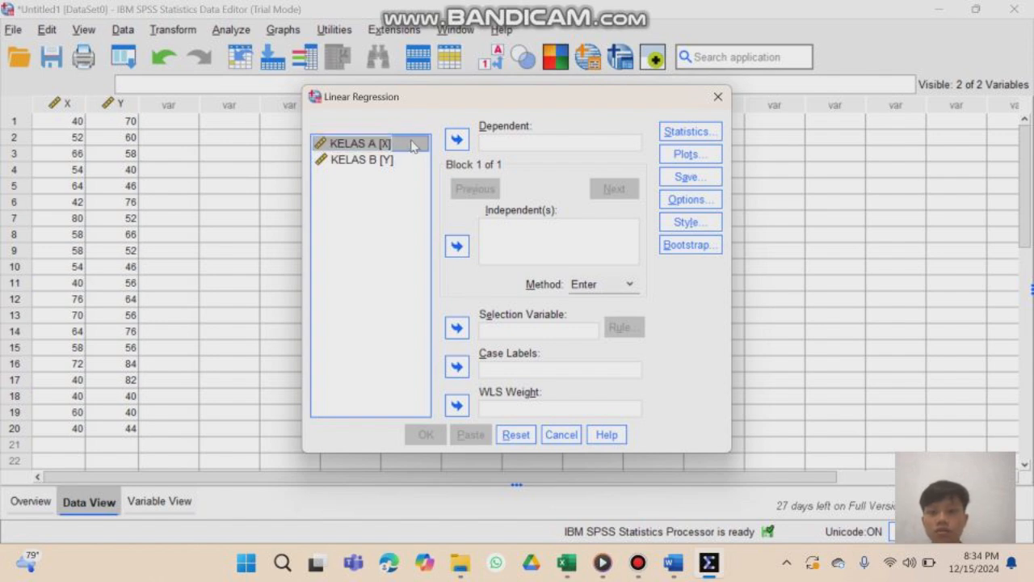
{"action": "left_click", "coordinate": [457, 248]}
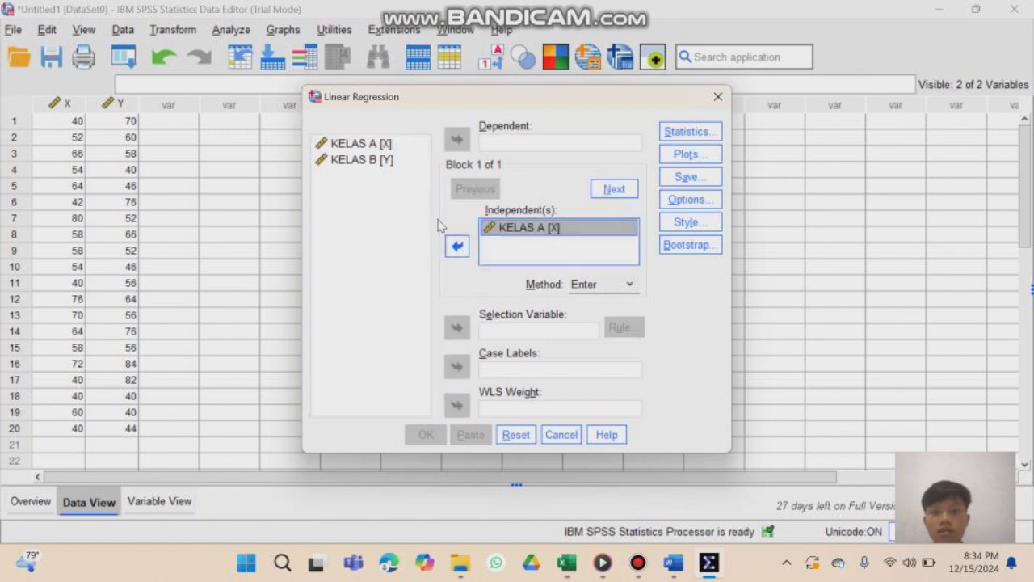
{"action": "left_click", "coordinate": [375, 160]}
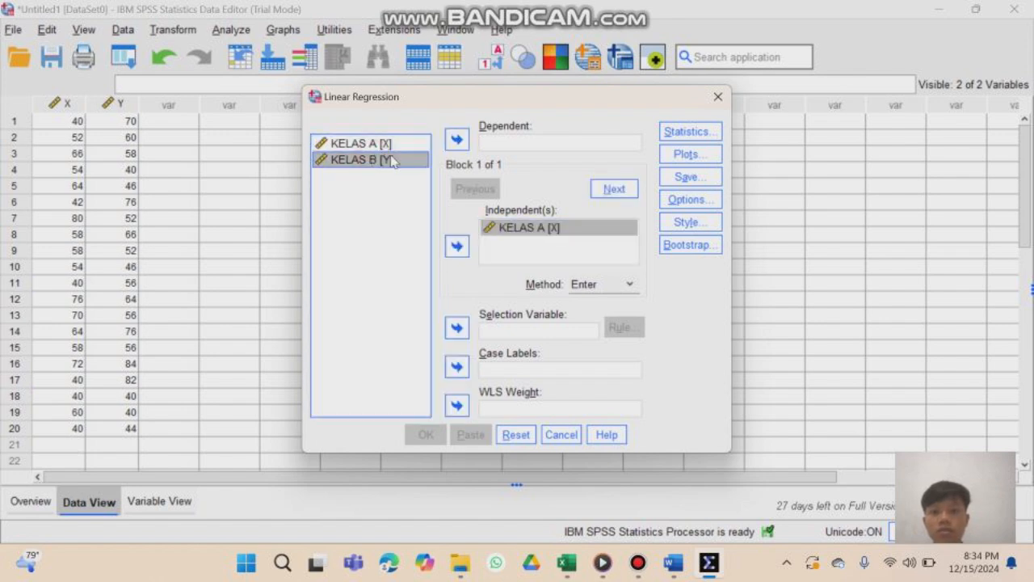
{"action": "left_click", "coordinate": [457, 141]}
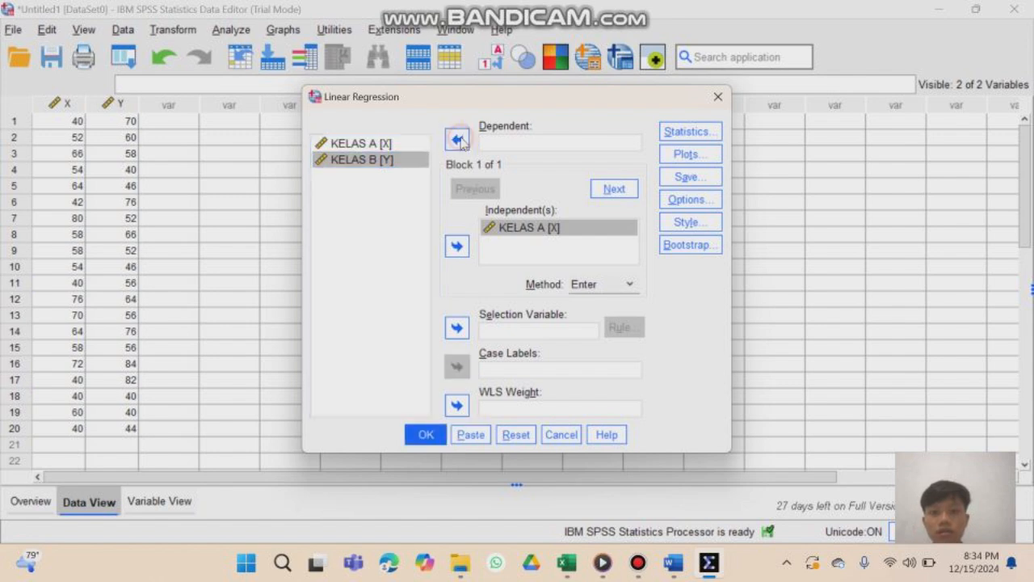
Step: Choose to save the unstandardized residuals as a new variable and run the regression
{"action": "left_click", "coordinate": [686, 177]}
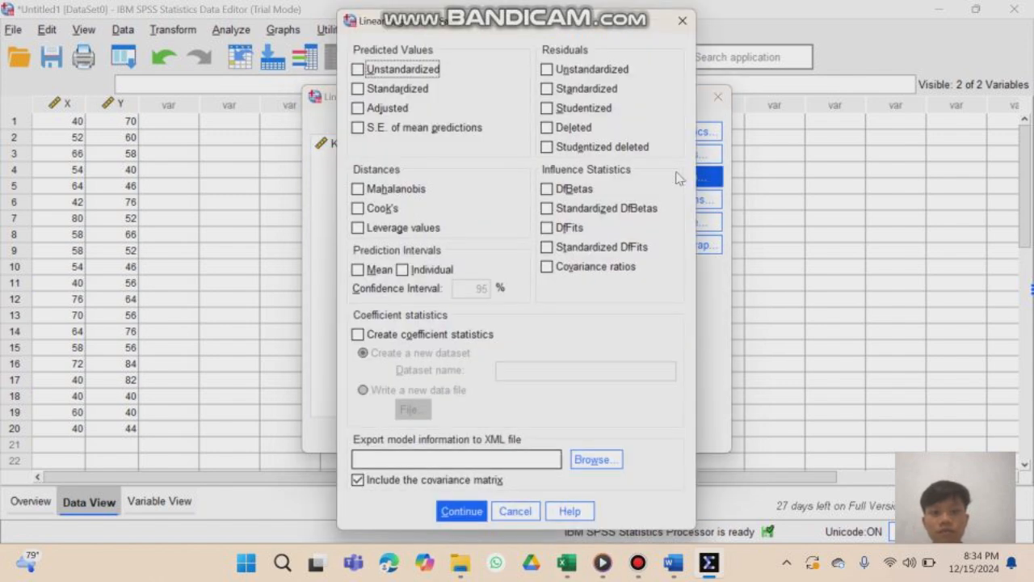
{"action": "left_click", "coordinate": [550, 72]}
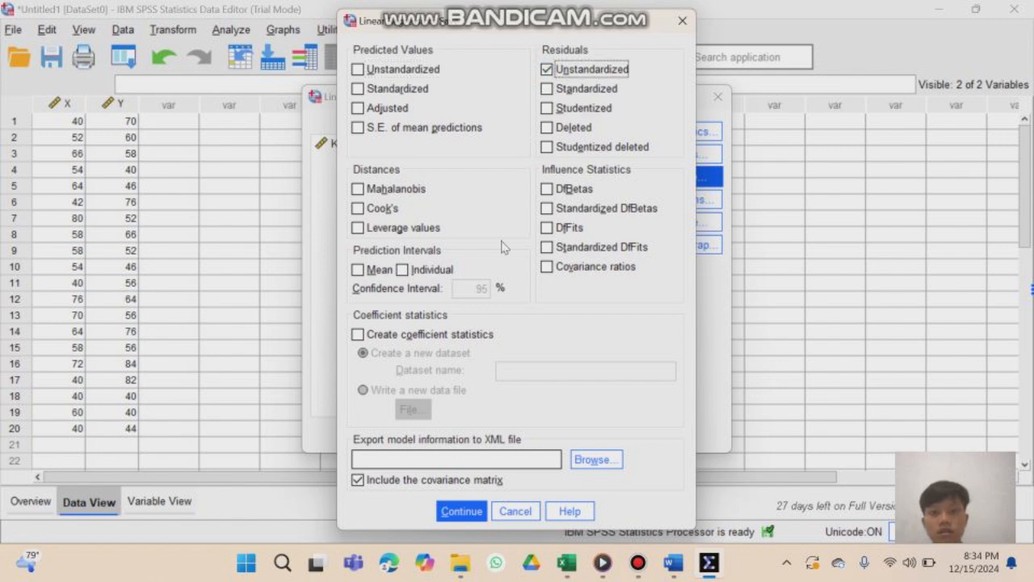
{"action": "left_click", "coordinate": [467, 513]}
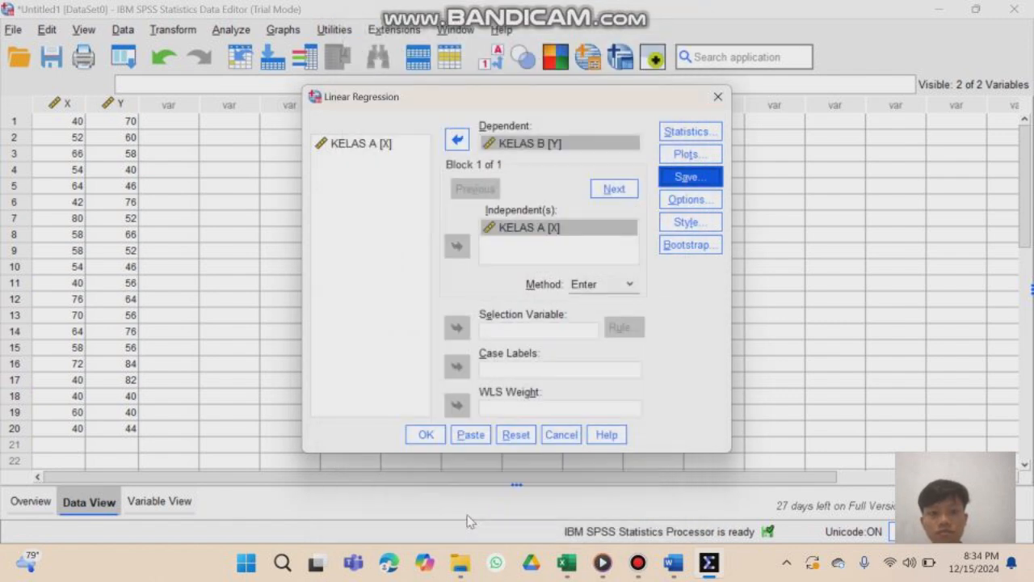
{"action": "left_click", "coordinate": [426, 435]}
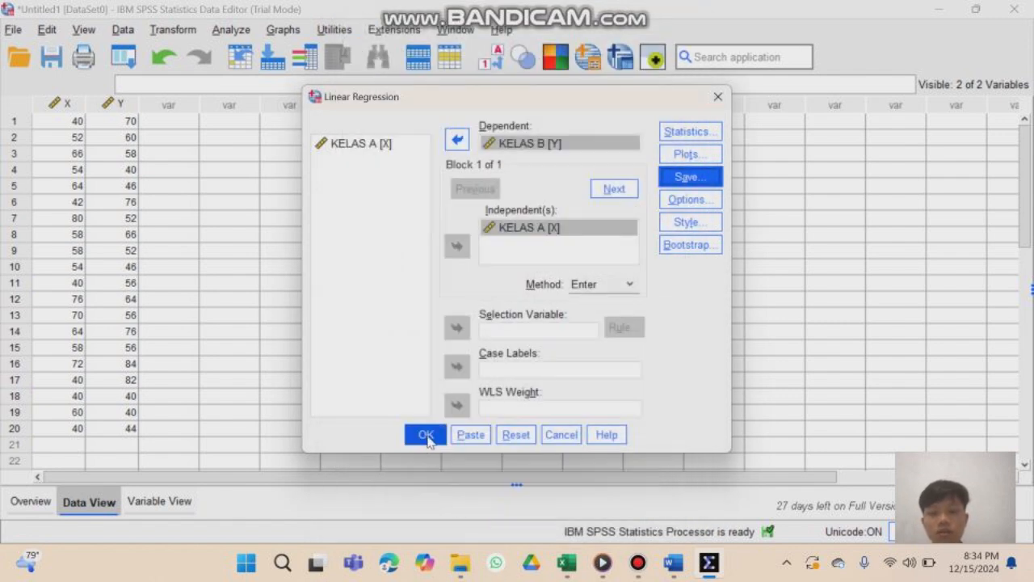
{"action": "left_click", "coordinate": [426, 435]}
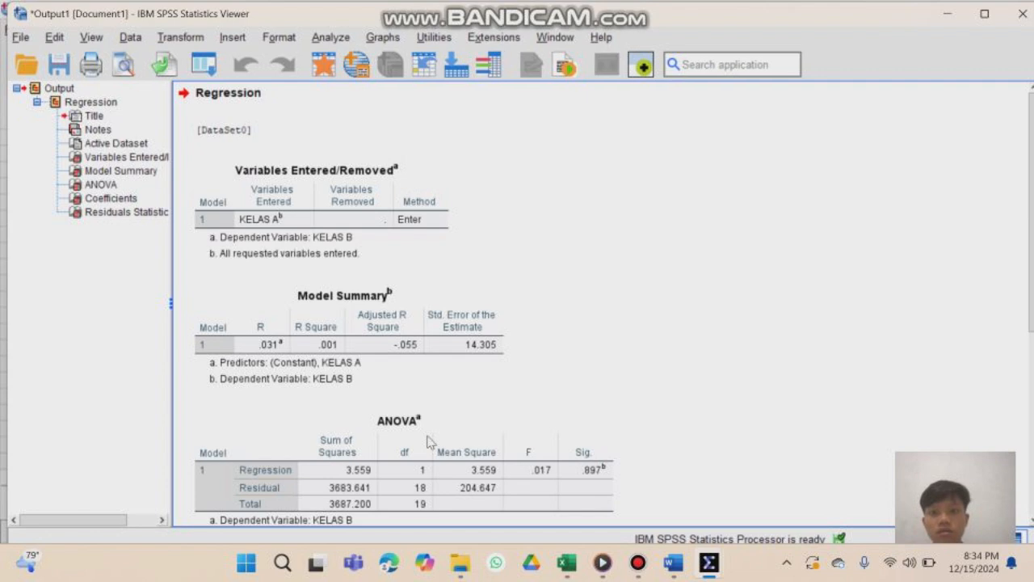
Step: Look through the regression output tables and close the output viewer without saving its contents
{"action": "scroll", "coordinate": [429, 441], "scroll_direction": "down", "scroll_amount": 3}
{"action": "scroll", "coordinate": [430, 440], "scroll_direction": "up", "scroll_amount": 1}
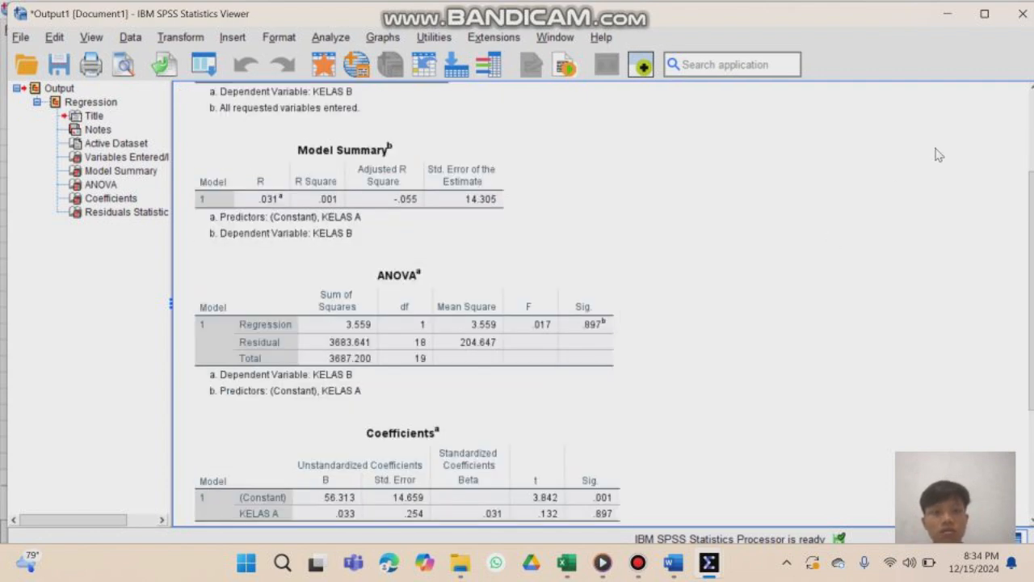
{"action": "left_click", "coordinate": [1022, 14]}
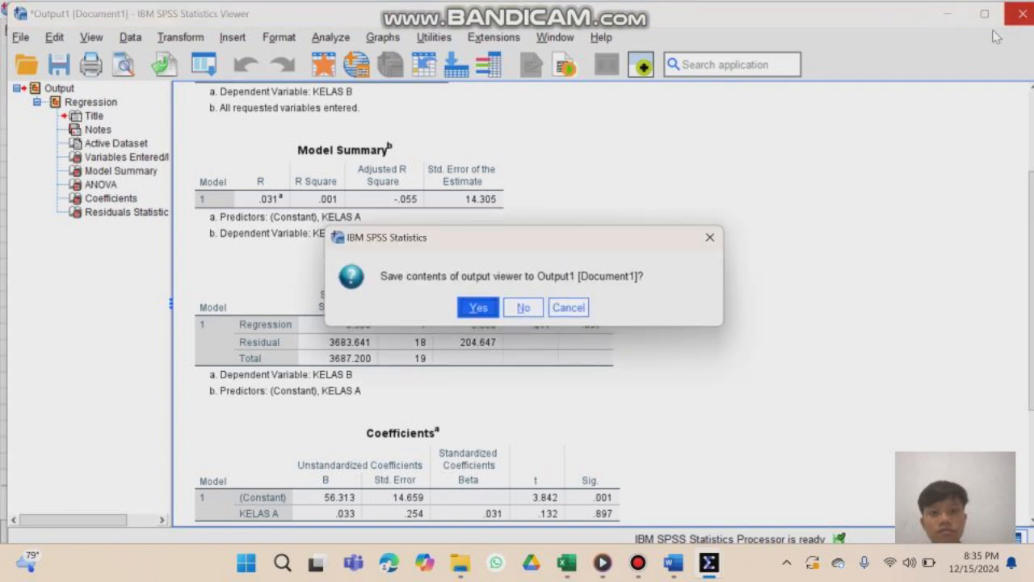
{"action": "left_click", "coordinate": [522, 308]}
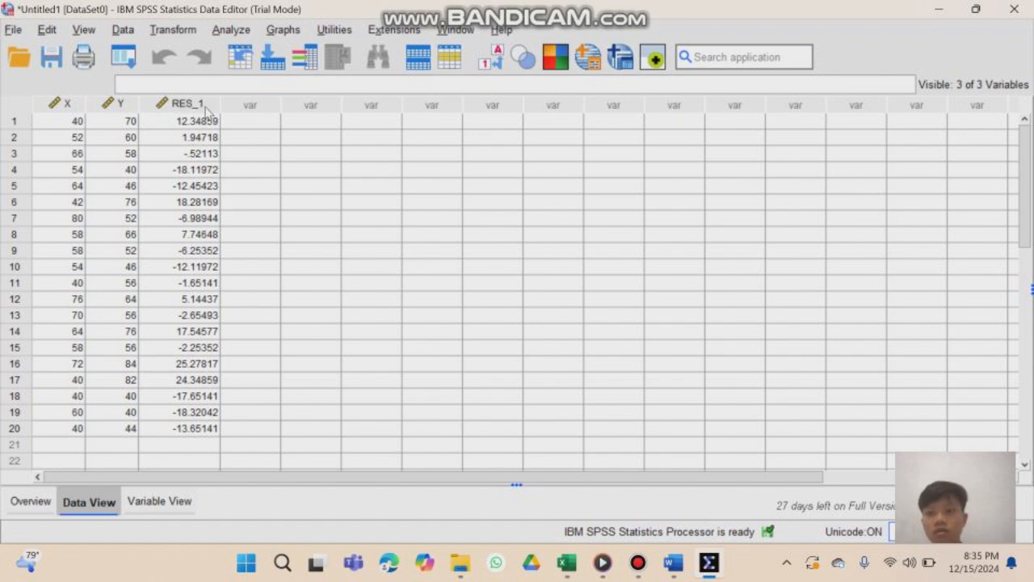
Step: Run a legacy one-sample Kolmogorov-Smirnov test on Unstandardized Residual [RES_1] against the Normal distribution, using sample data
{"action": "left_click", "coordinate": [245, 35]}
{"action": "mouse_move", "coordinate": [308, 360]}
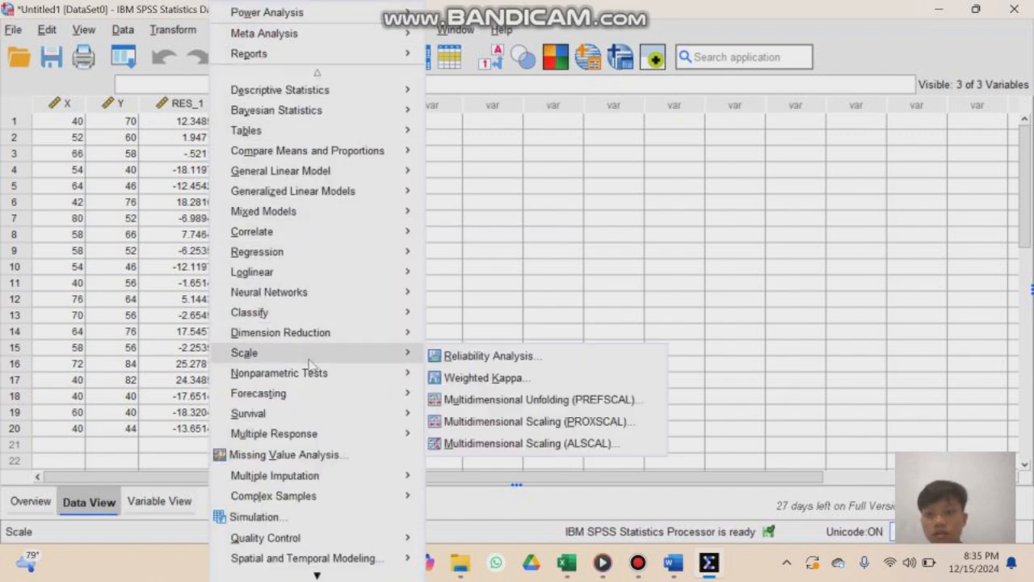
{"action": "mouse_move", "coordinate": [310, 379]}
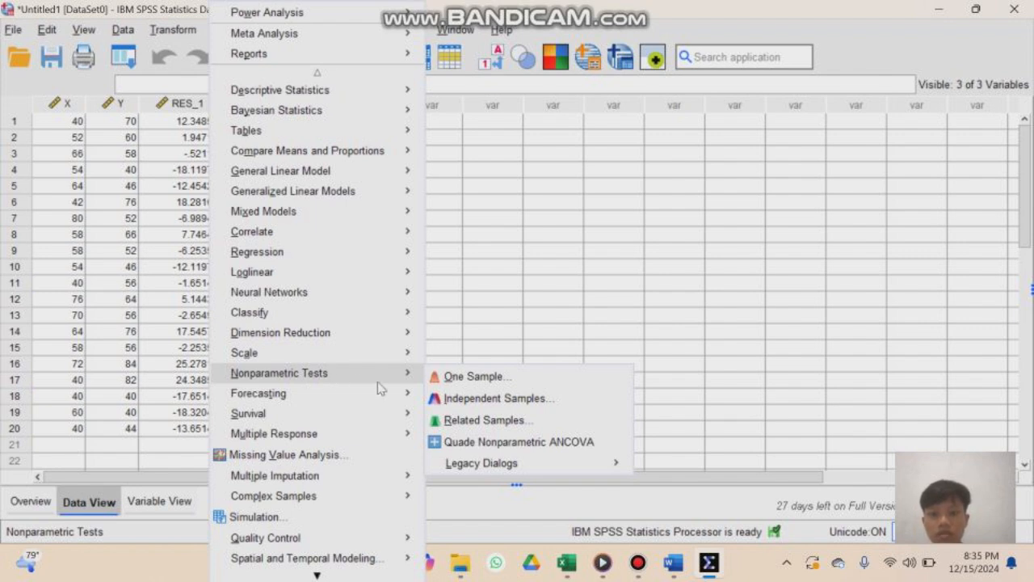
{"action": "mouse_move", "coordinate": [378, 373]}
{"action": "mouse_move", "coordinate": [485, 466]}
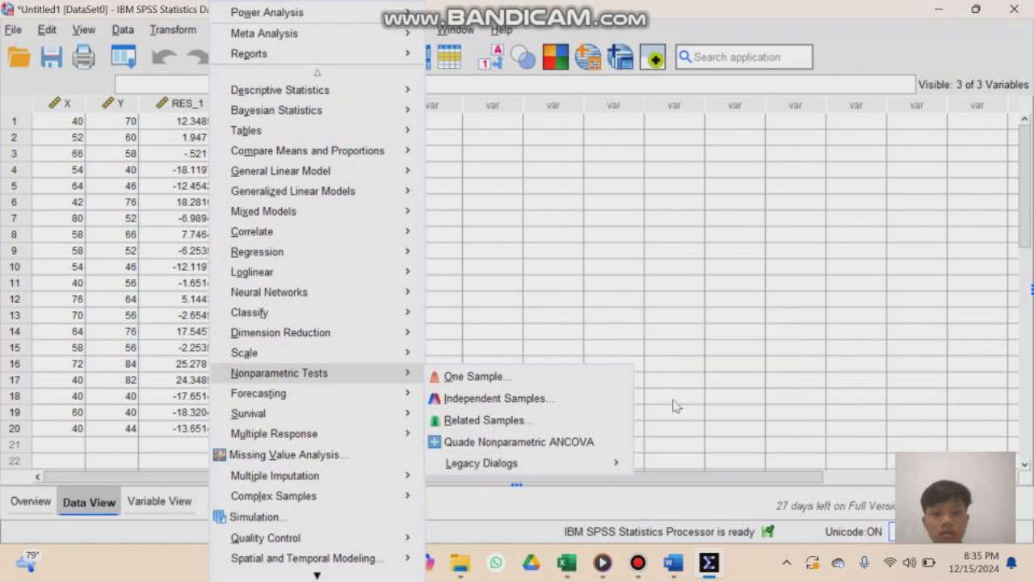
{"action": "mouse_move", "coordinate": [619, 467]}
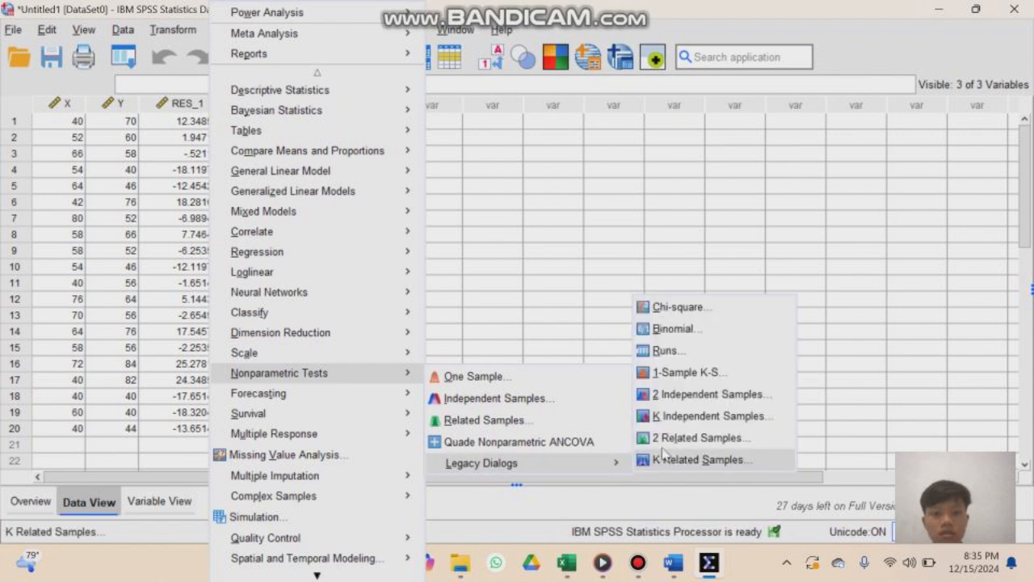
{"action": "left_click", "coordinate": [687, 373]}
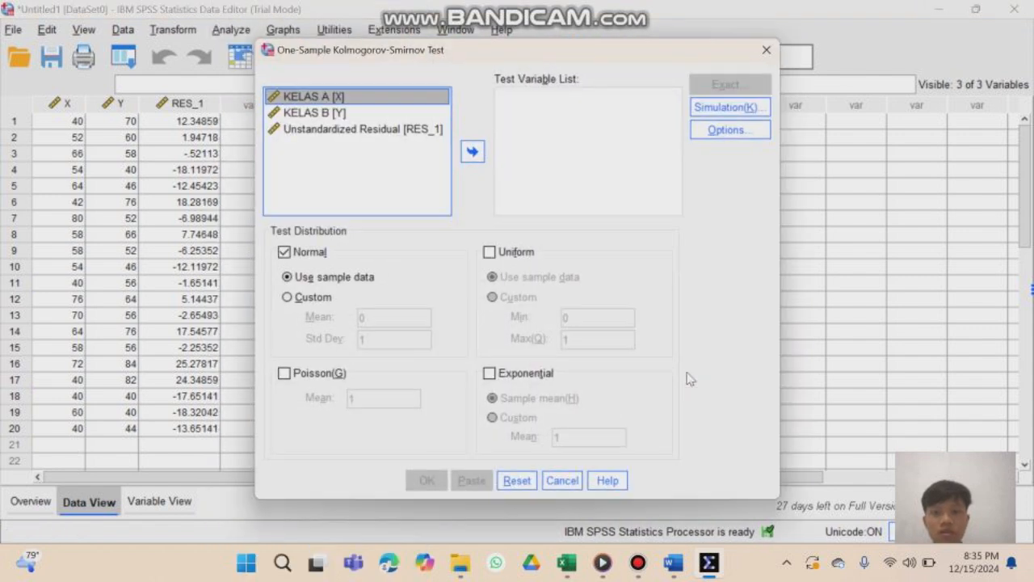
{"action": "left_click", "coordinate": [403, 129]}
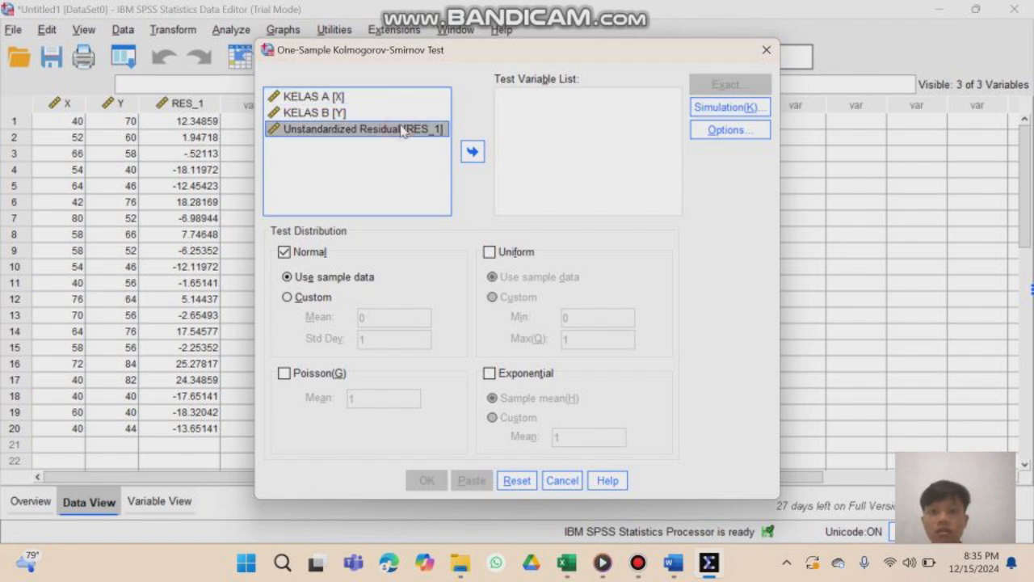
{"action": "left_click", "coordinate": [474, 152]}
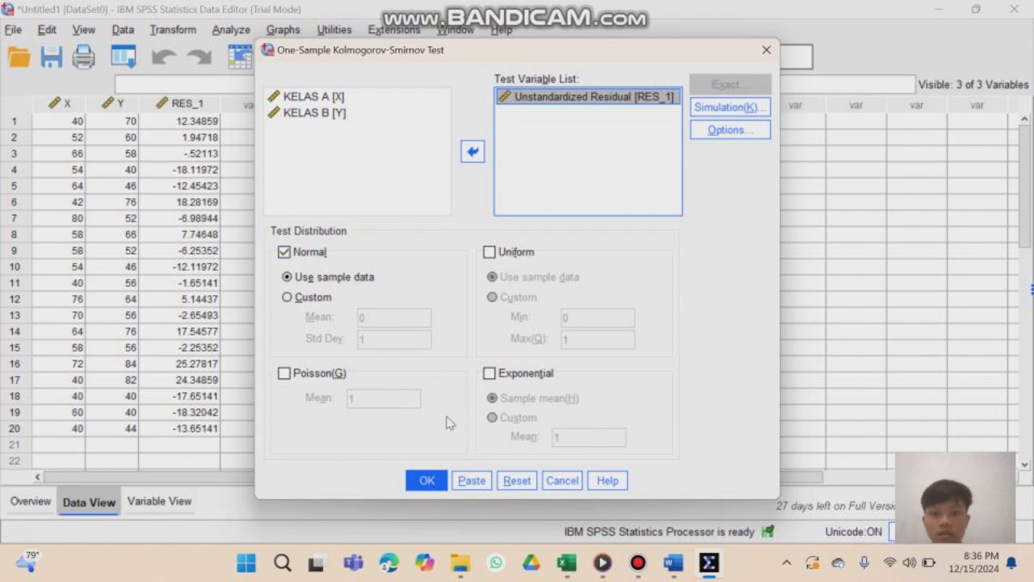
{"action": "left_click", "coordinate": [426, 480]}
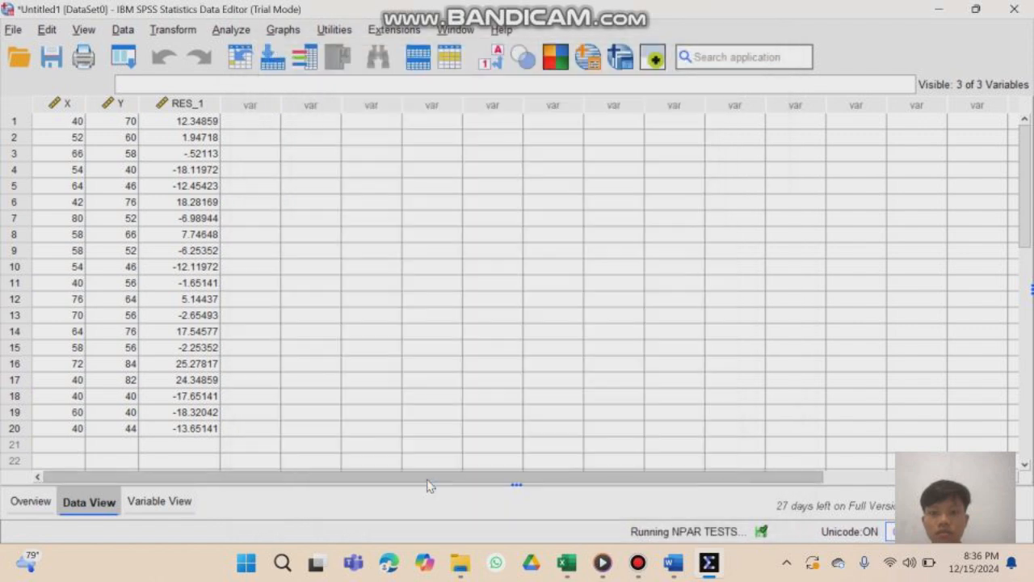
Step: Examine the Kolmogorov-Smirnov significance values, switching to the Word document to check them against the normality decision criteria
{"action": "left_click", "coordinate": [380, 349]}
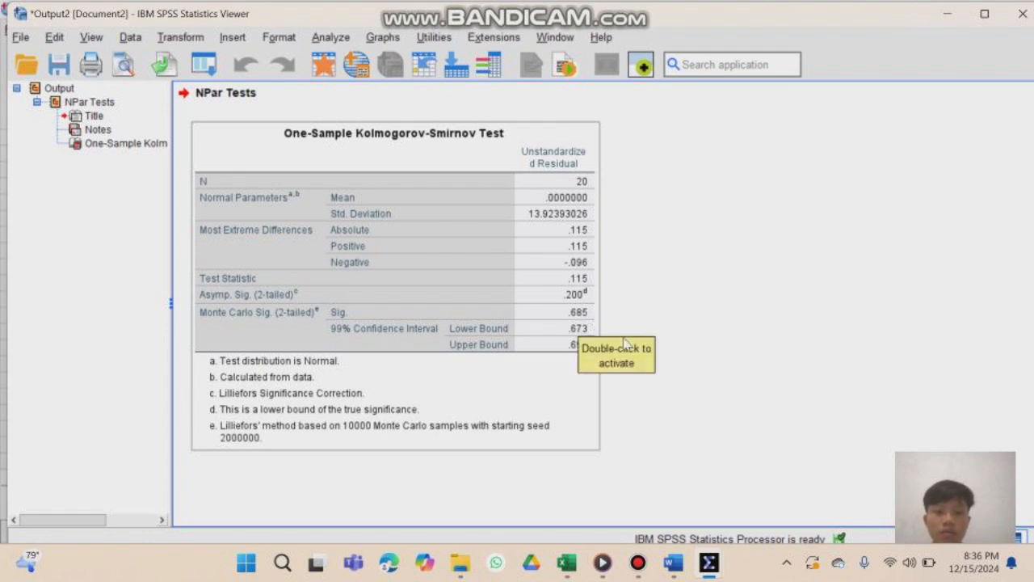
{"action": "mouse_move", "coordinate": [674, 561]}
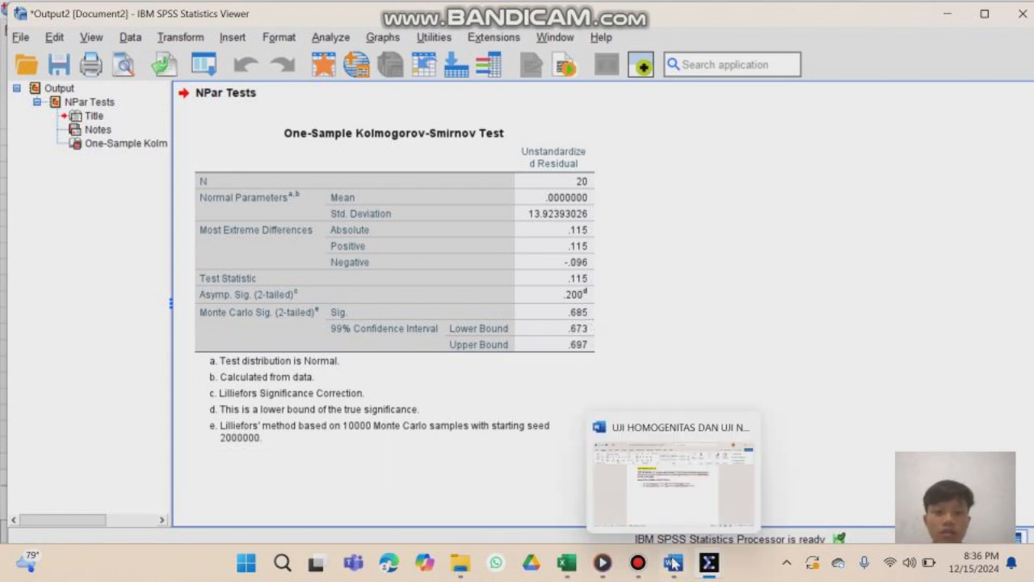
{"action": "left_click", "coordinate": [683, 503]}
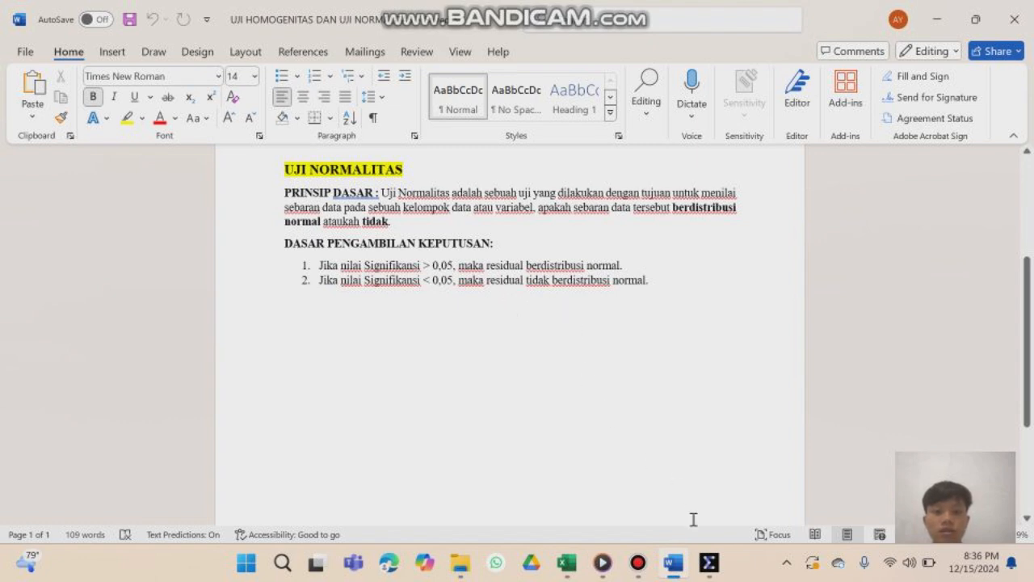
{"action": "mouse_move", "coordinate": [673, 559]}
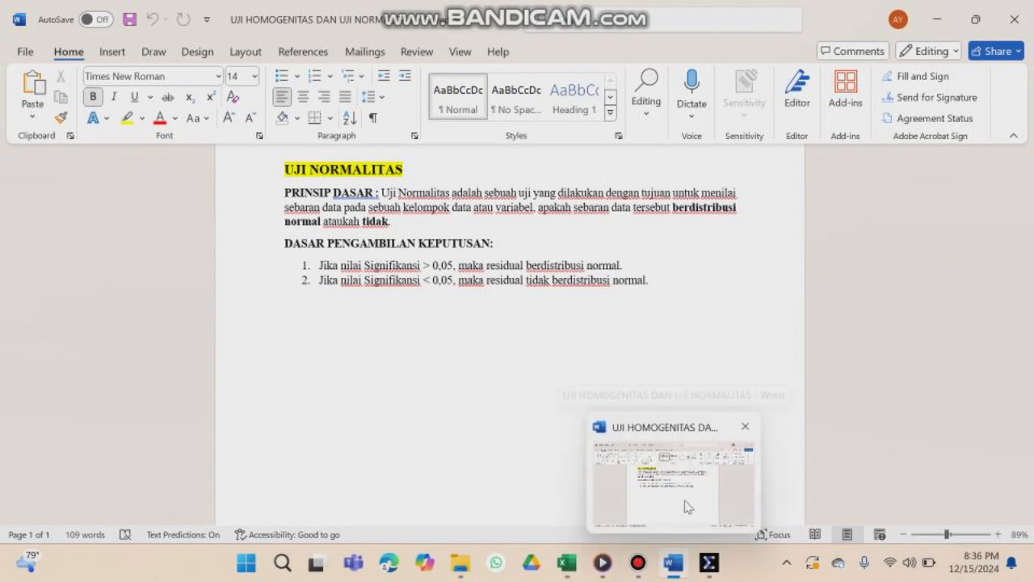
{"action": "mouse_move", "coordinate": [710, 563]}
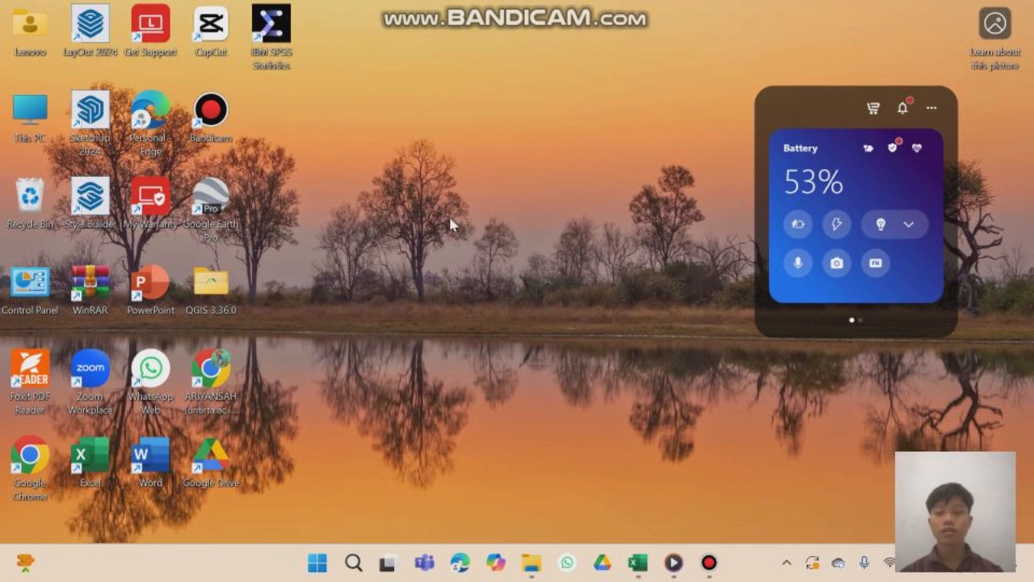
Step: Start IBM SPSS Statistics from the desktop, dismiss the welcome dialog and maximize the empty Data Editor
{"action": "double_click", "coordinate": [283, 33]}
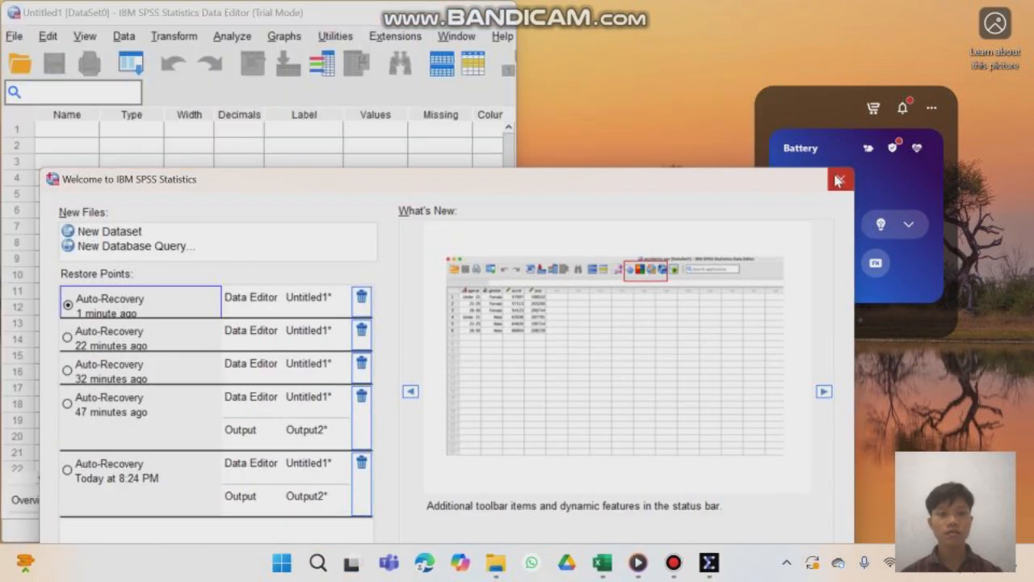
{"action": "left_click", "coordinate": [838, 182]}
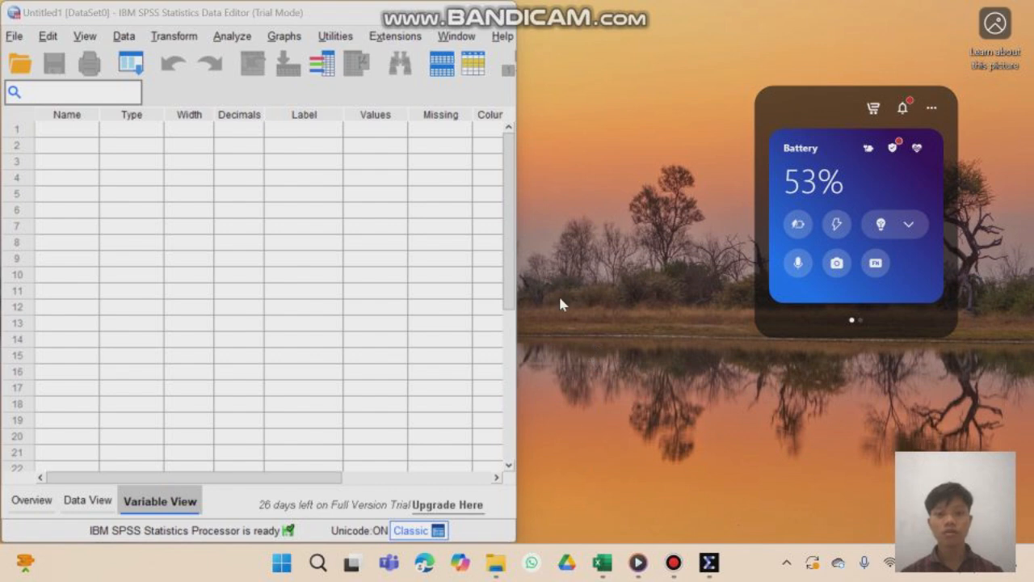
{"action": "left_click", "coordinate": [459, 13]}
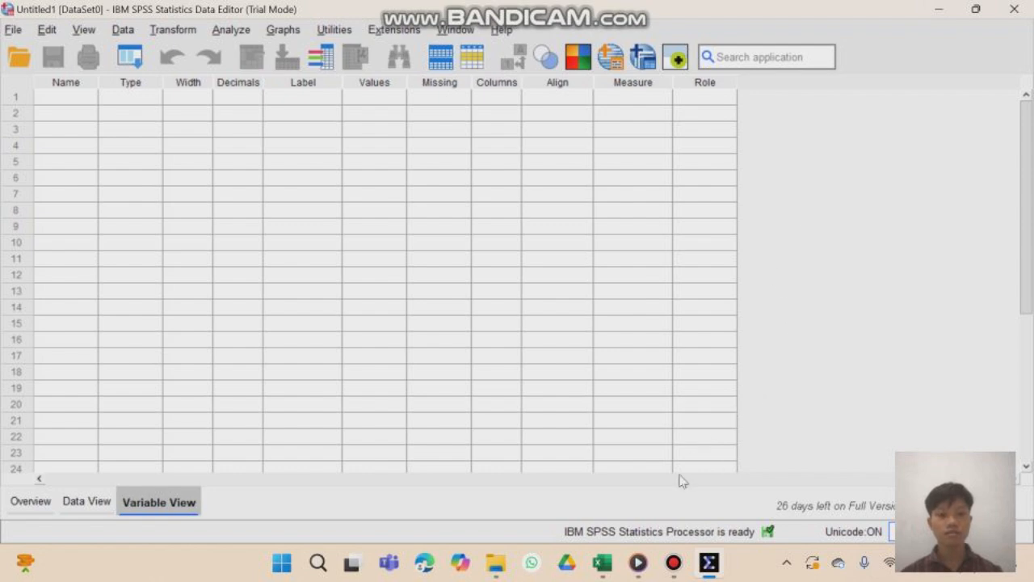
Step: Switch to the Book1 workbook in Excel and clear the draft text from cell L13 below the fertilizer table
{"action": "mouse_move", "coordinate": [607, 557]}
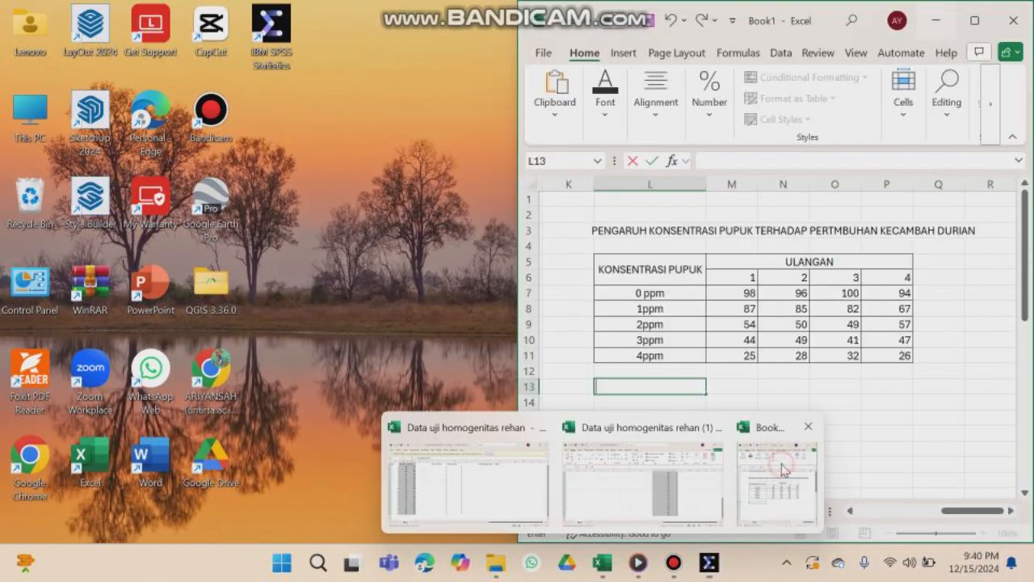
{"action": "left_click", "coordinate": [781, 469]}
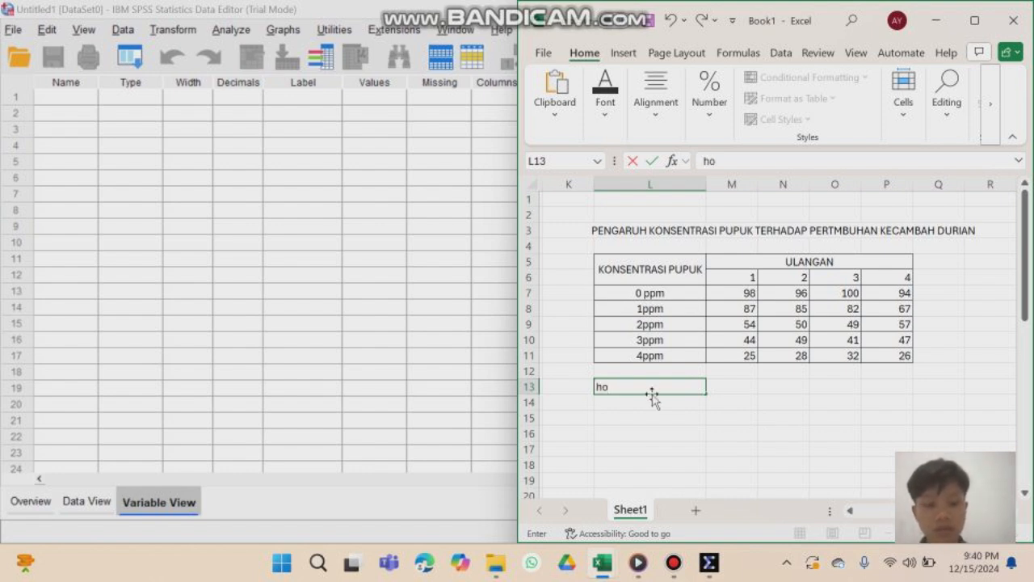
{"action": "key", "text": "BackSpace"}
{"action": "key", "text": "BackSpace"}
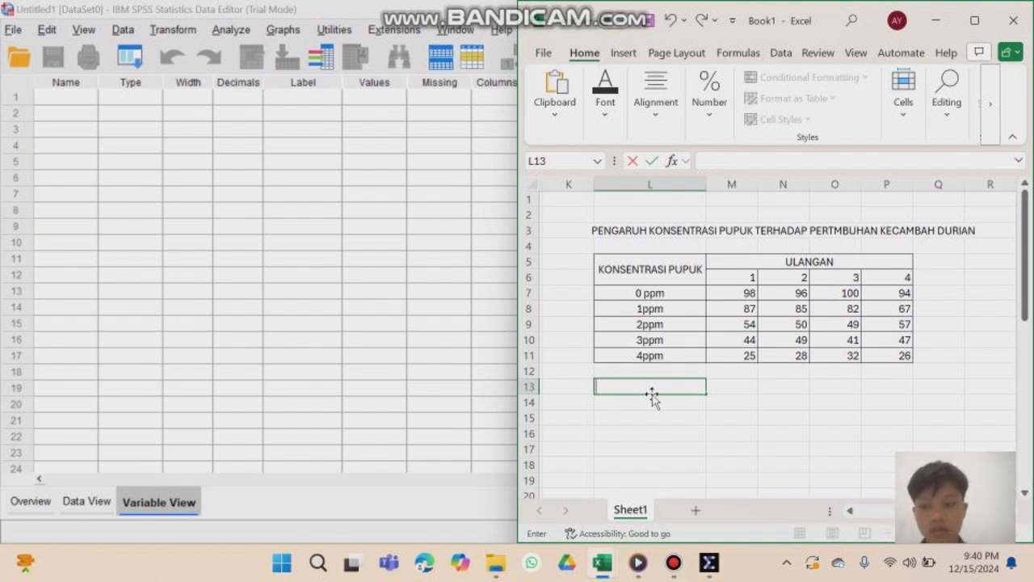
{"action": "key", "text": "Tab"}
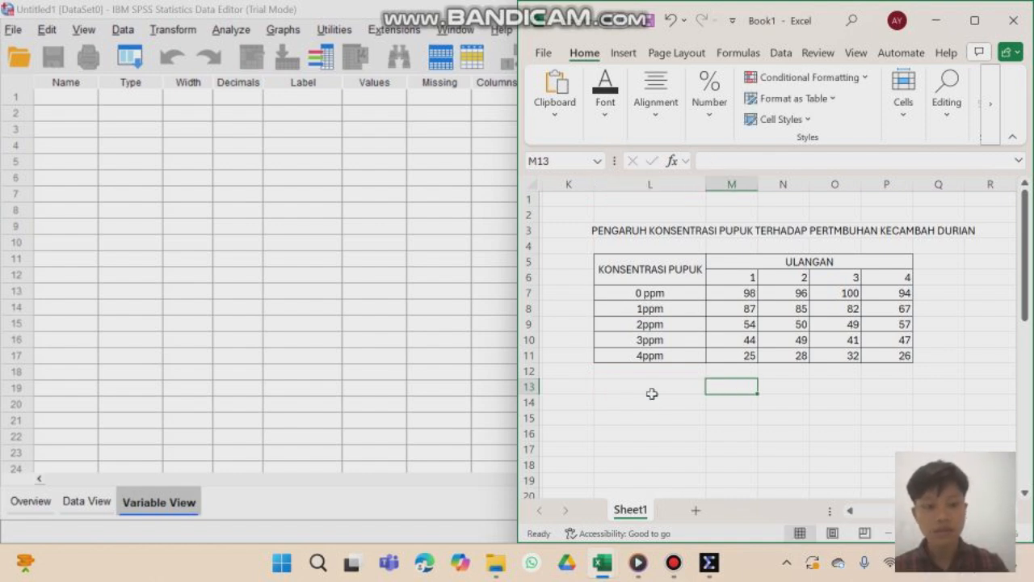
Step: Enter the null hypothesis "HO : tidak ada pengaruh konsentrasi pupuk terhadap pertumbuhan kecambah durian" in cell M13
{"action": "key", "text": "BackSpace"}
{"action": "key", "text": "Caps_Lock"}
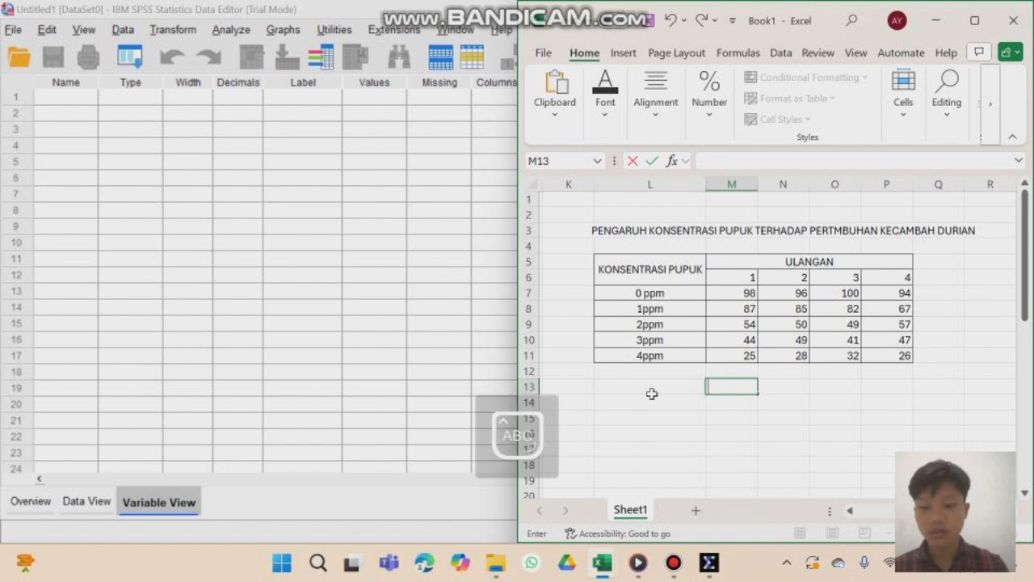
{"action": "type", "text": "HO"}
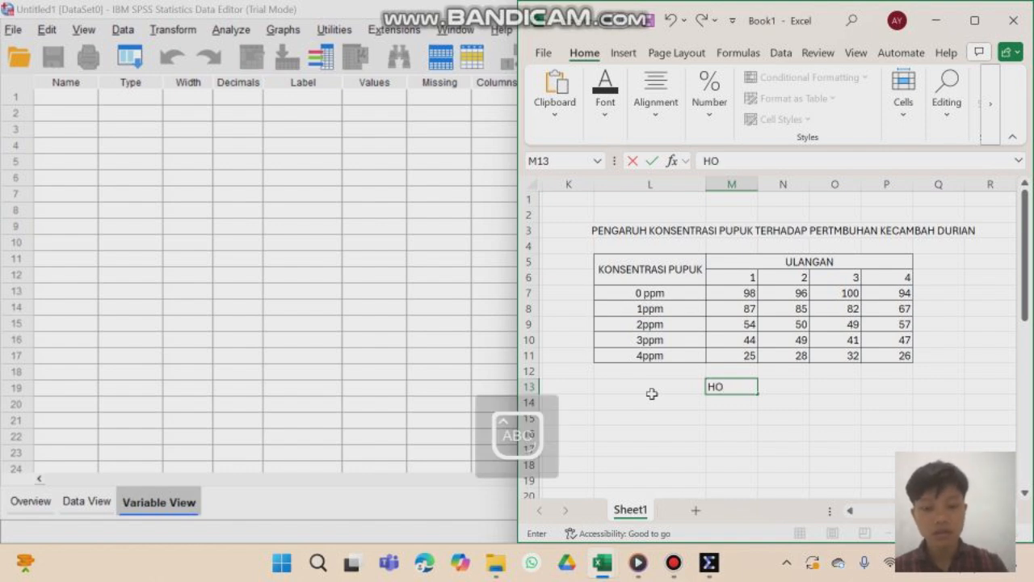
{"action": "type", "text": " ;"}
{"action": "key", "text": "Caps_Lock"}
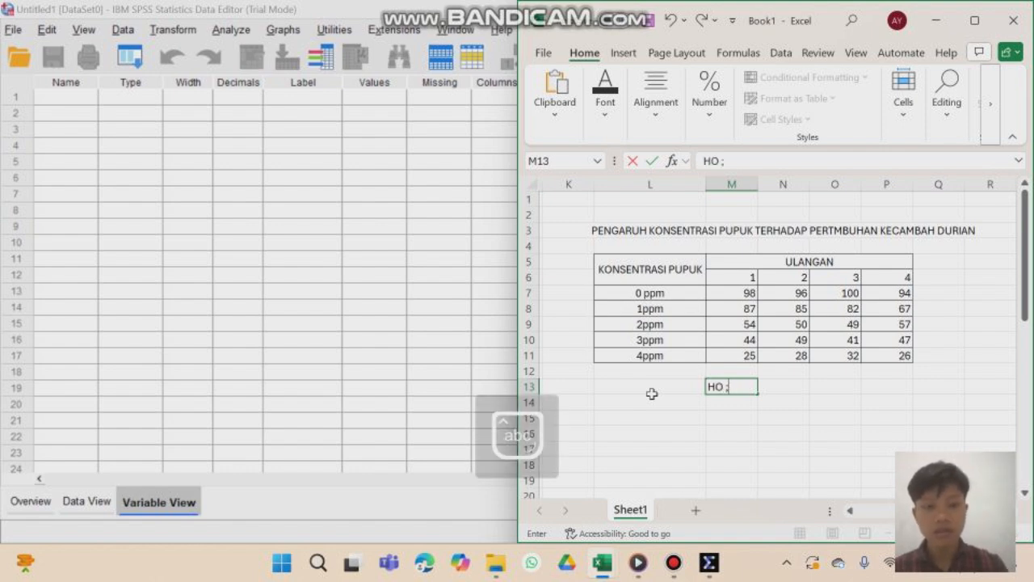
{"action": "type", "text": ":"}
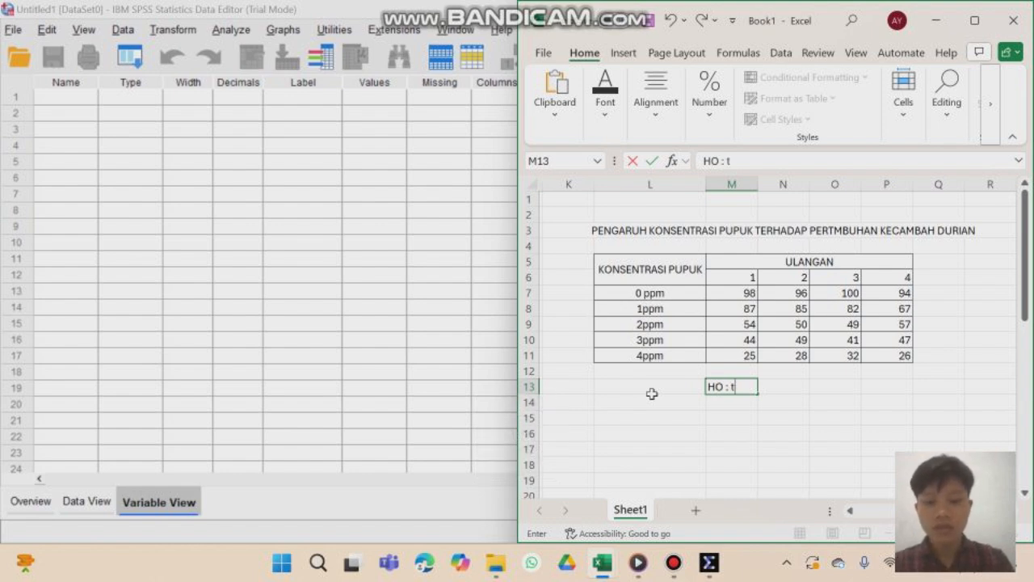
{"action": "type", "text": " tidak ada"}
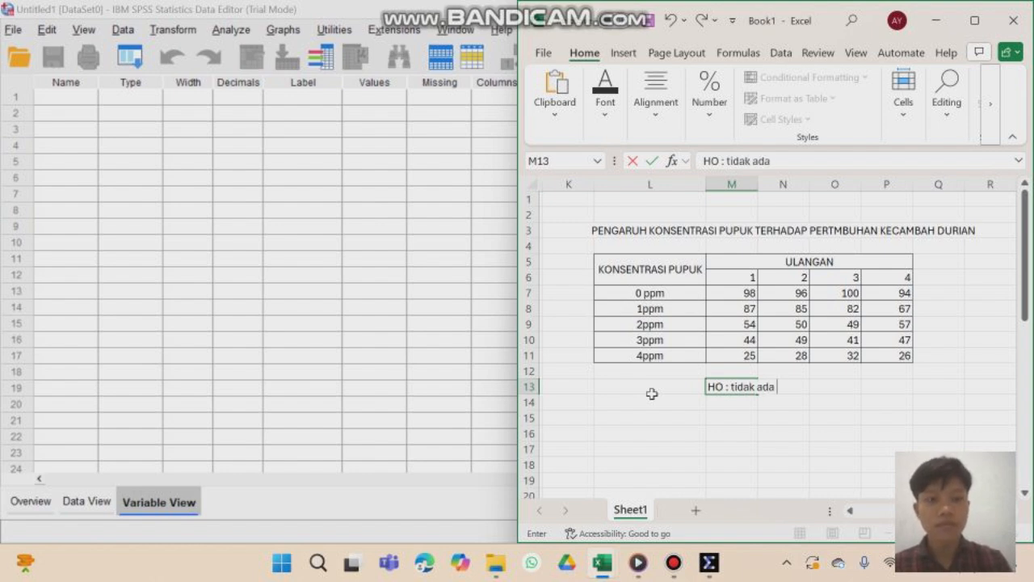
{"action": "type", "text": " pen"}
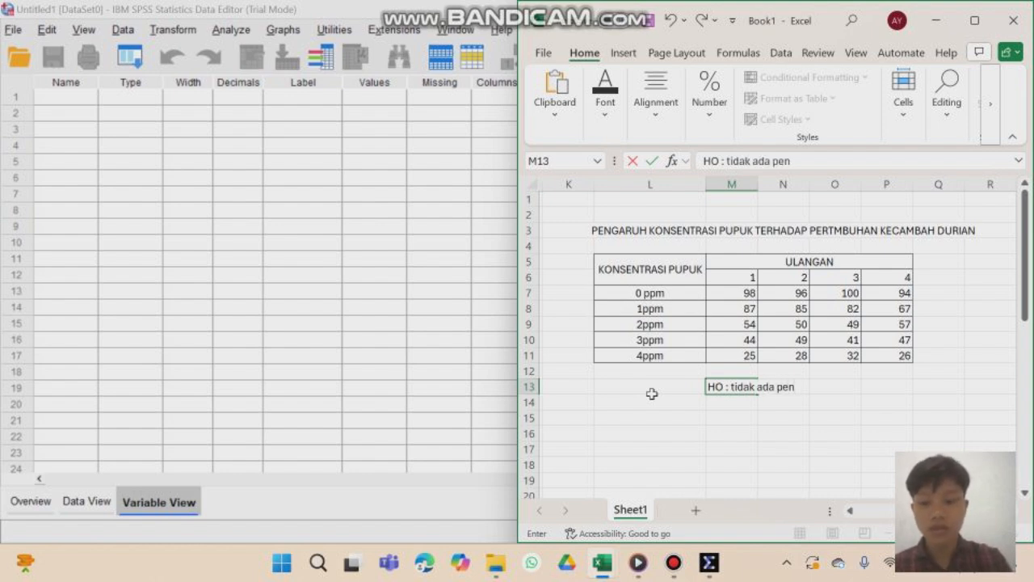
{"action": "type", "text": "garuh"}
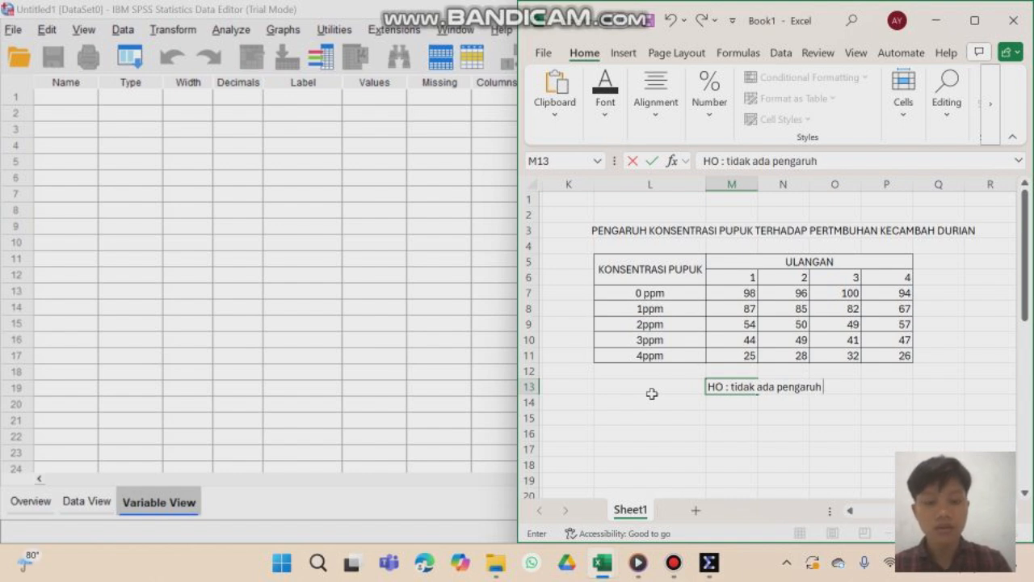
{"action": "type", "text": " kon"}
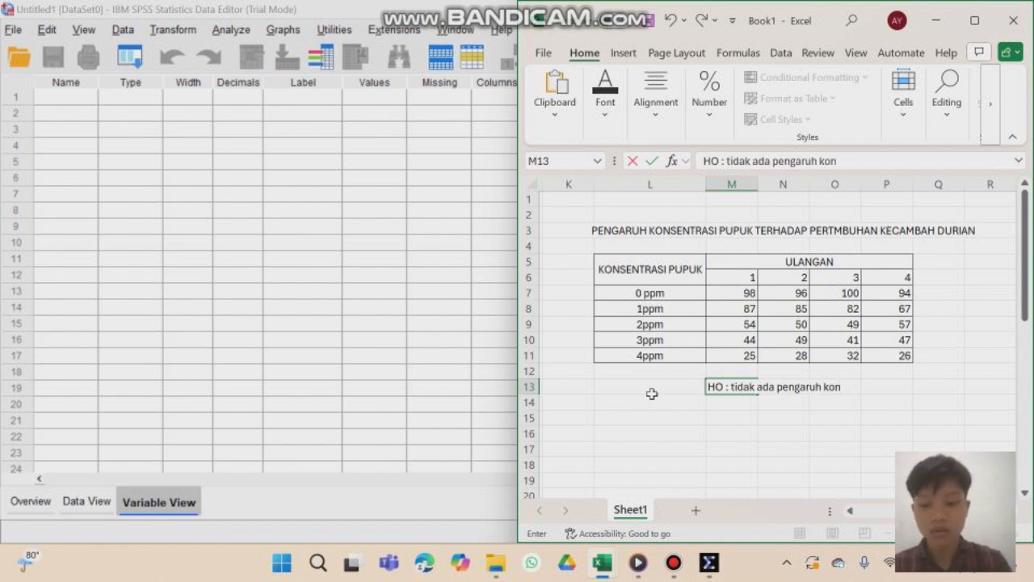
{"action": "type", "text": "sentrasi"}
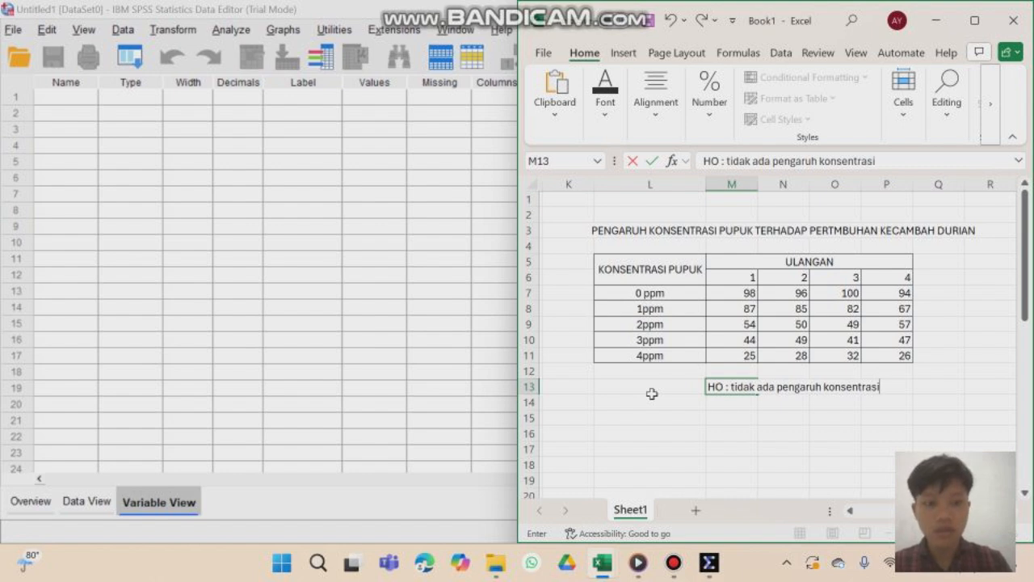
{"action": "type", "text": " pup"}
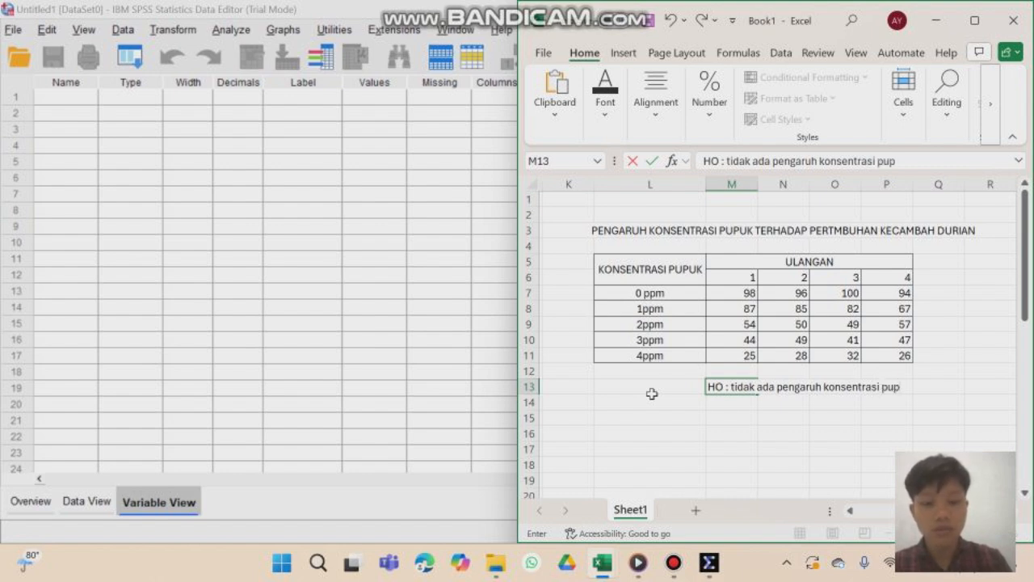
{"action": "type", "text": "uk terhadap"}
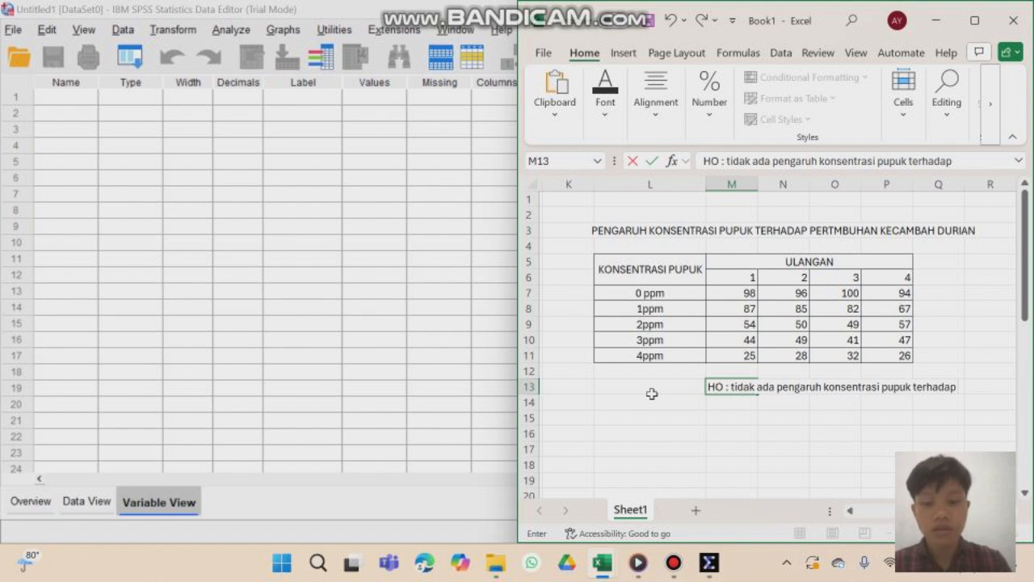
{"action": "type", "text": " pertumbu"}
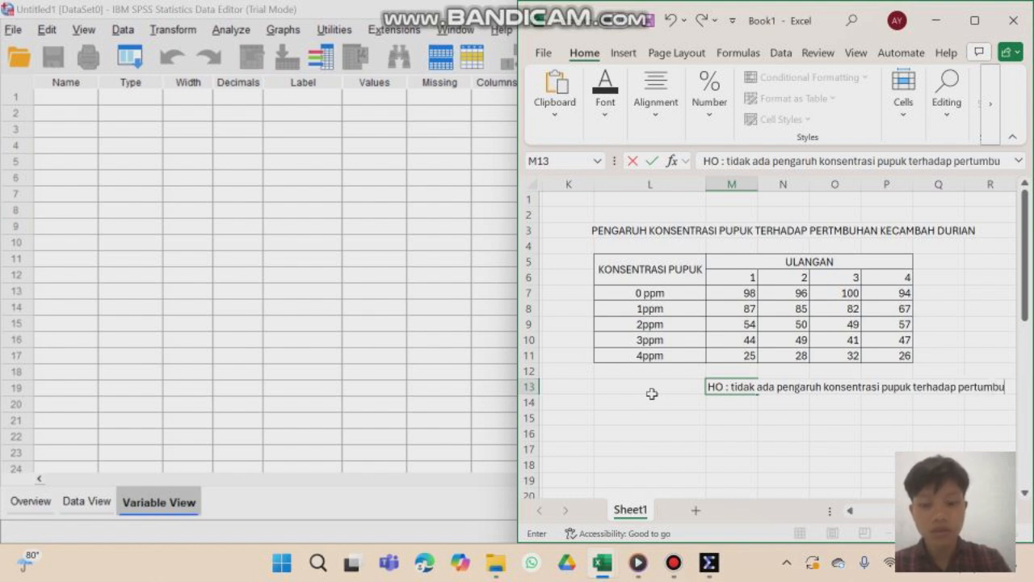
{"action": "type", "text": "han kec"}
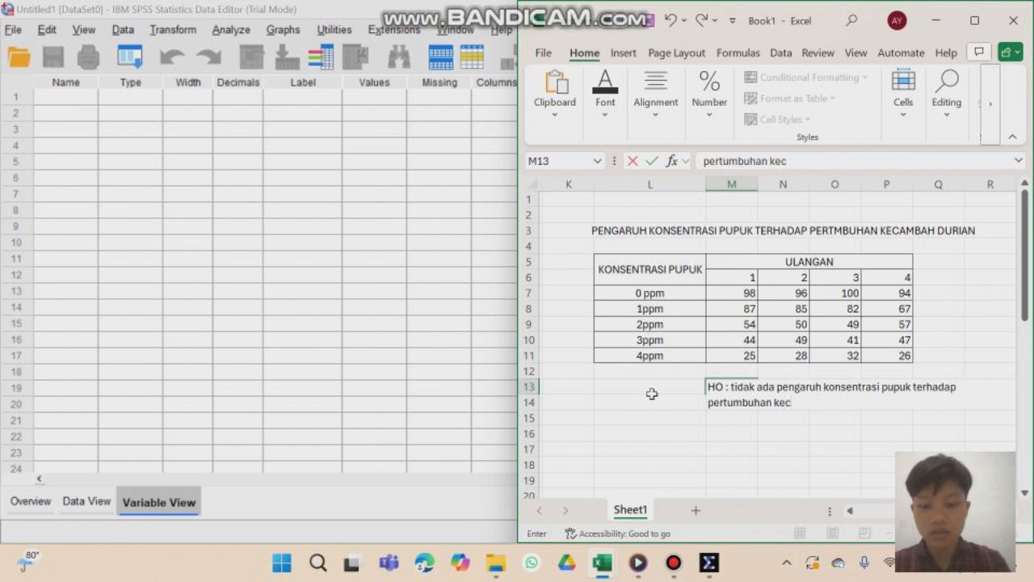
{"action": "type", "text": "ambah"}
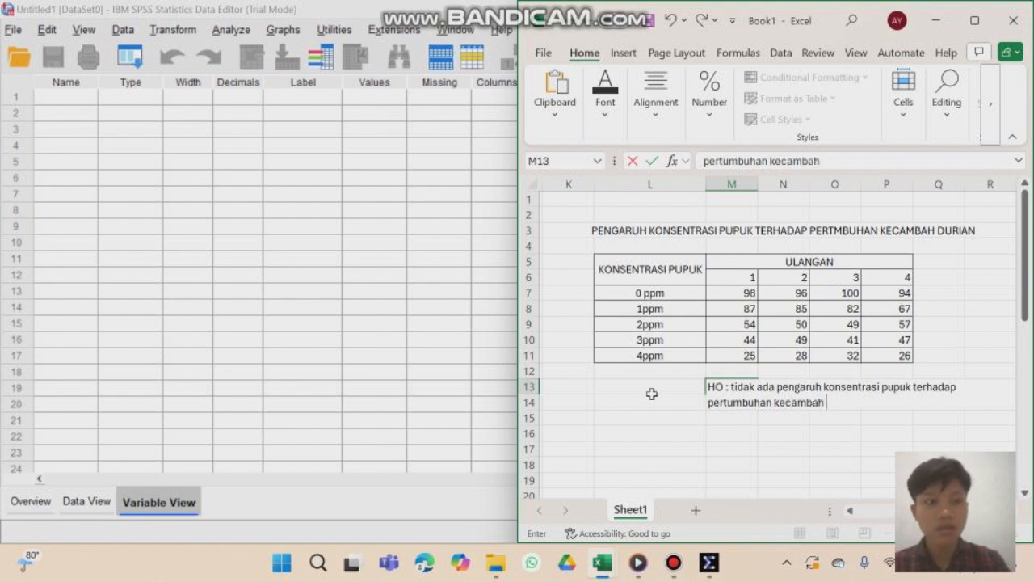
{"action": "type", "text": " durian"}
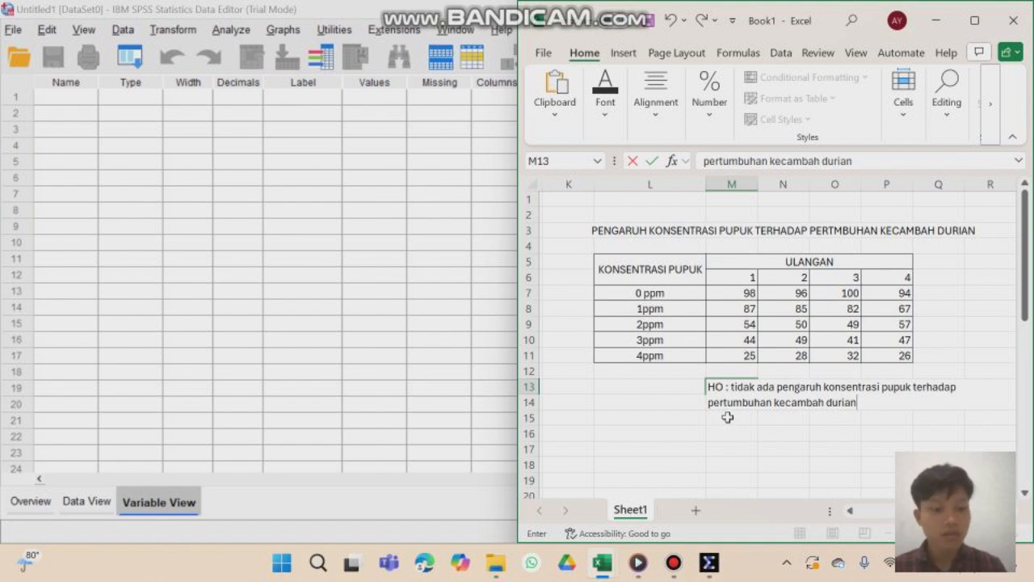
Step: Enter the alternative hypothesis "H1 : terdapat pengaruh konsentrasi pupuk terhadap pertumbuhan kecambah durian" in cell M14, correcting the misspelled "terdapat"
{"action": "key", "text": "Return"}
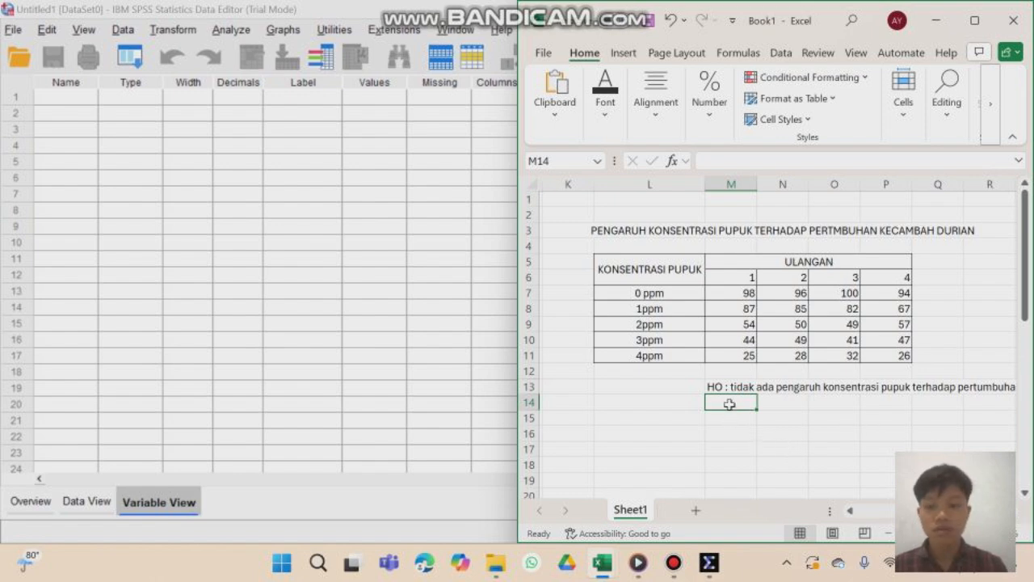
{"action": "key", "text": "Caps_Lock"}
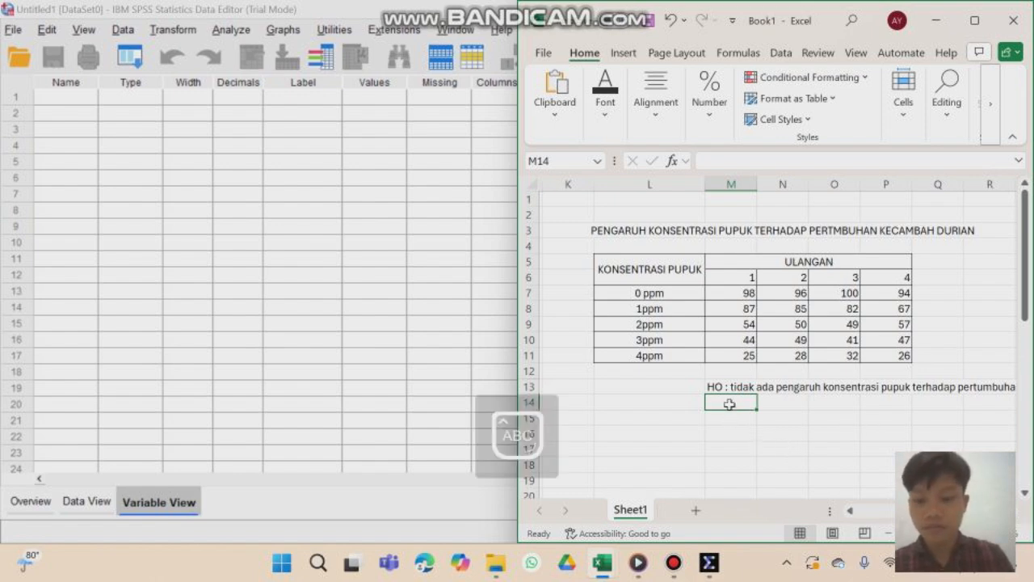
{"action": "type", "text": "H1"}
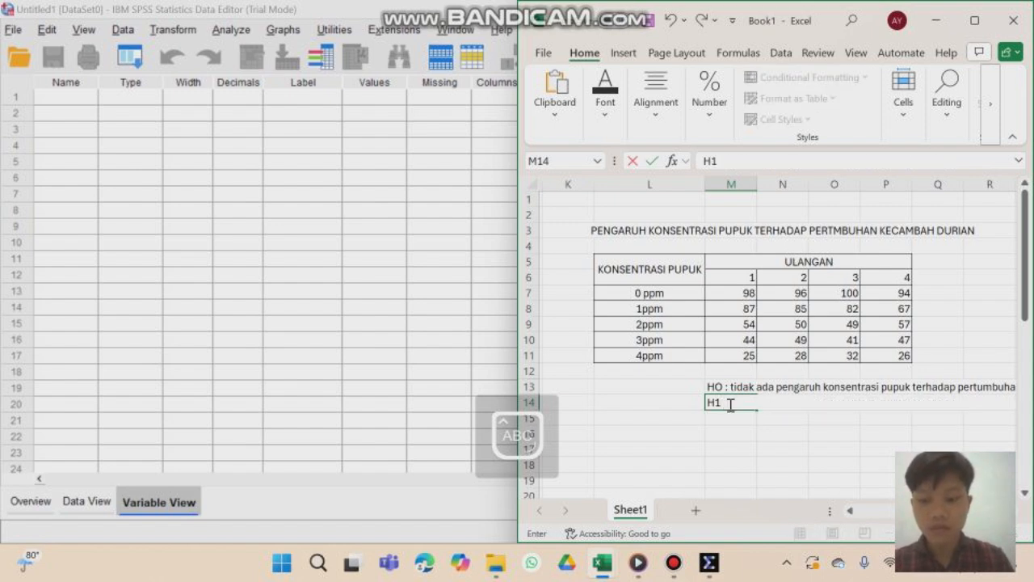
{"action": "key", "text": "Caps_Lock"}
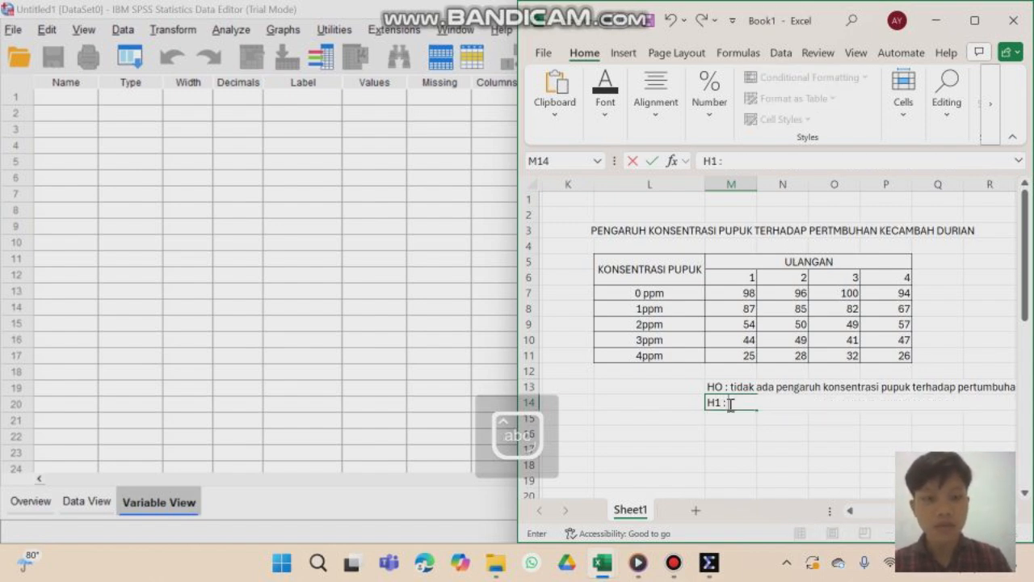
{"action": "type", "text": ": ter"}
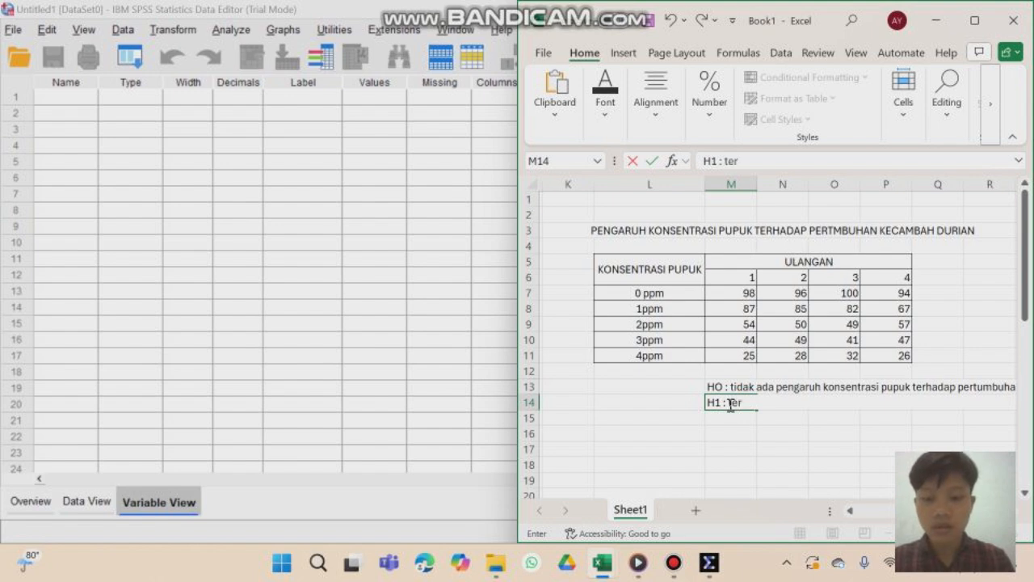
{"action": "type", "text": "dP"}
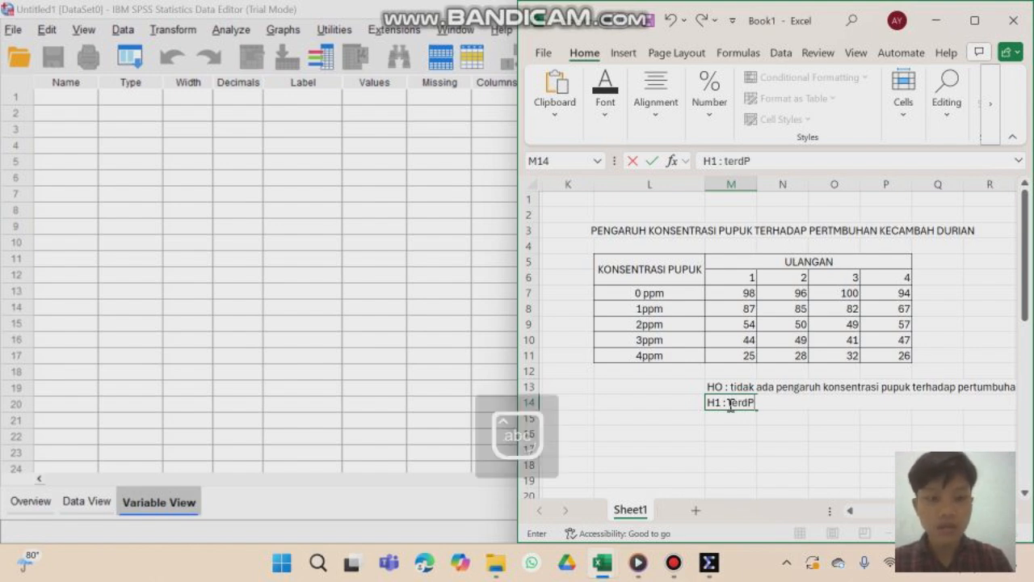
{"action": "key", "text": "BackSpace"}
{"action": "type", "text": "pa"}
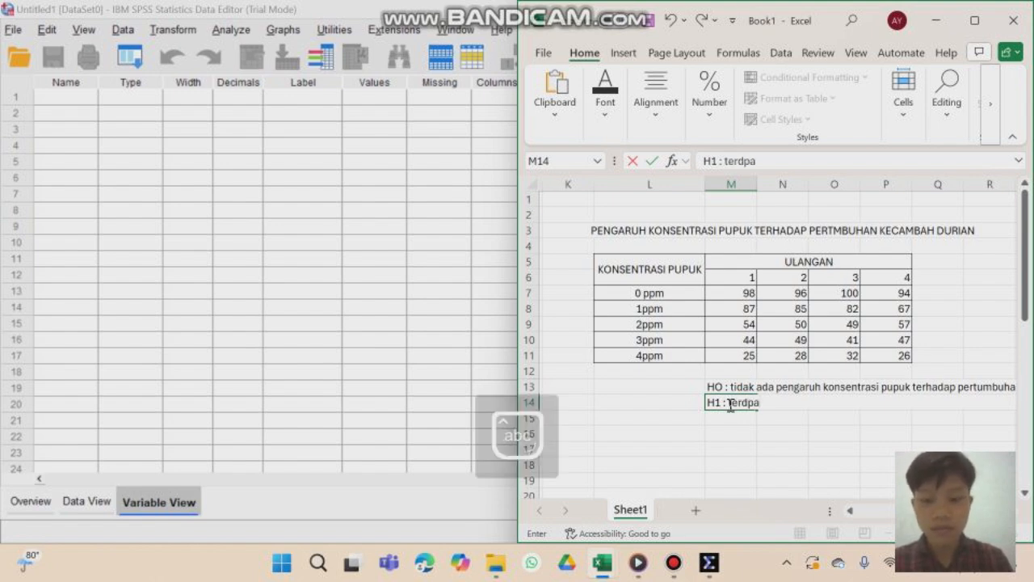
{"action": "type", "text": "t pengar"}
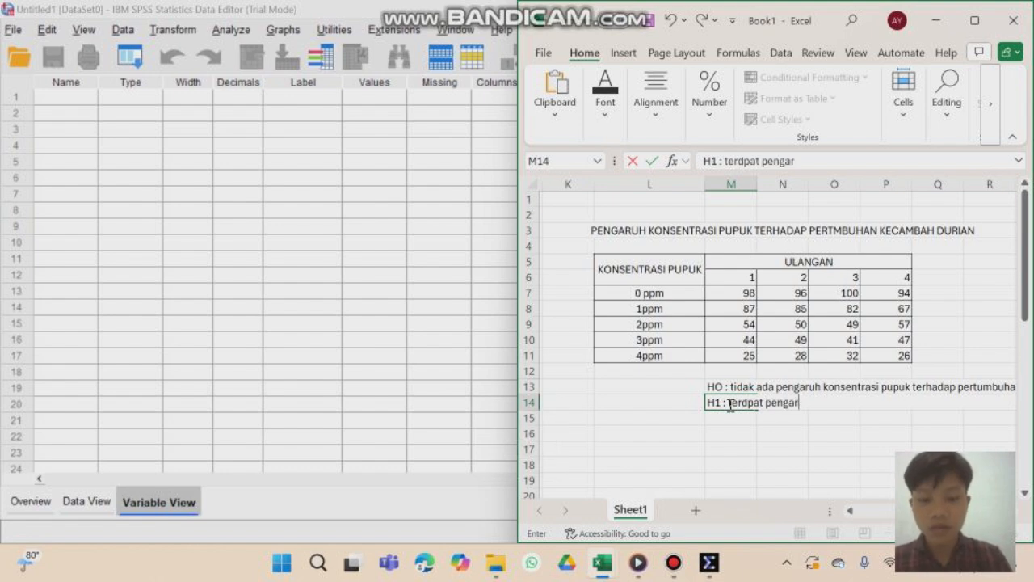
{"action": "type", "text": "uh kon"}
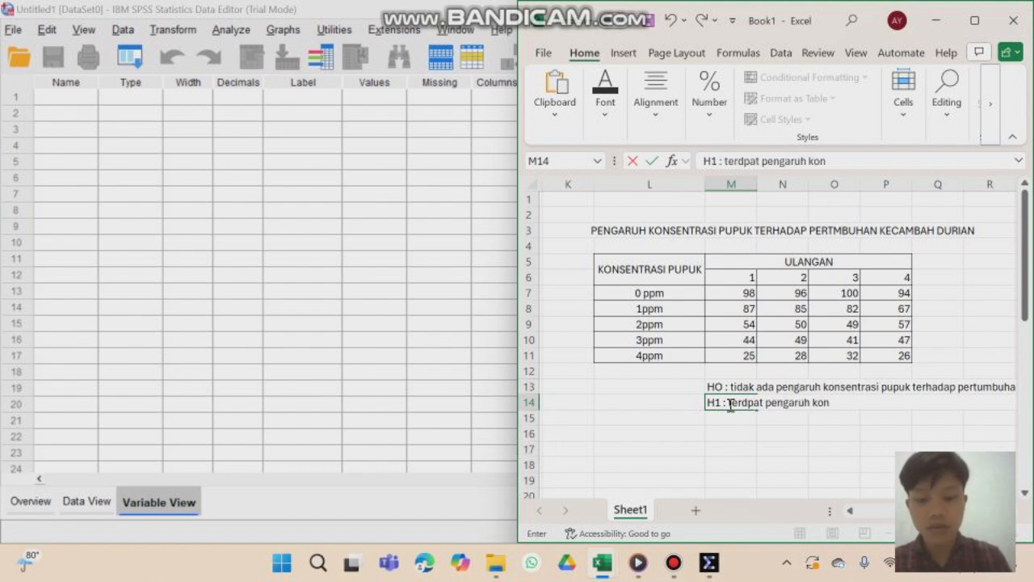
{"action": "type", "text": "sentrasi"}
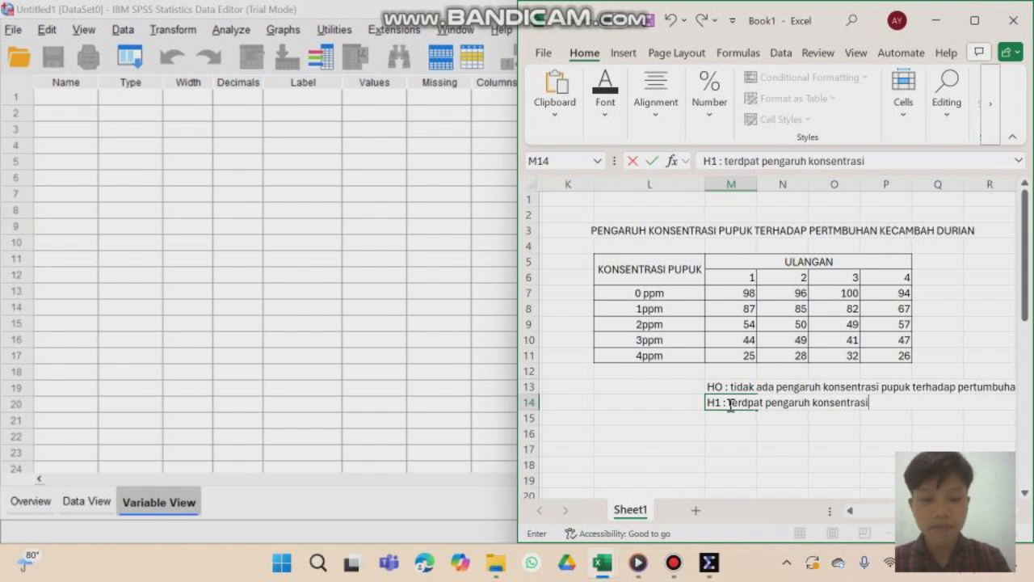
{"action": "type", "text": " pupuk tw"}
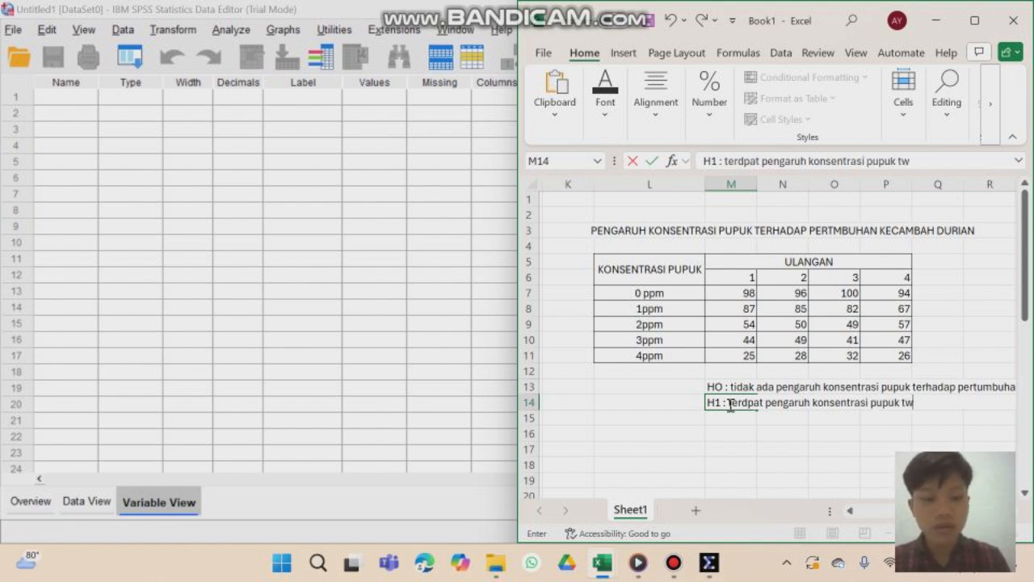
{"action": "key", "text": "BackSpace"}
{"action": "type", "text": "erhadap"}
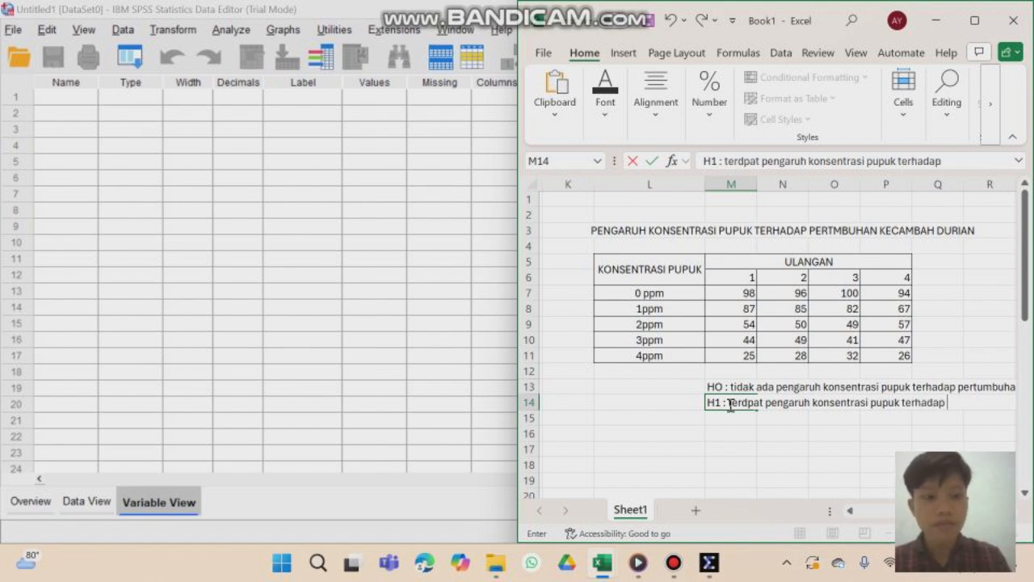
{"action": "type", "text": " per"}
{"action": "type", "text": "tum"}
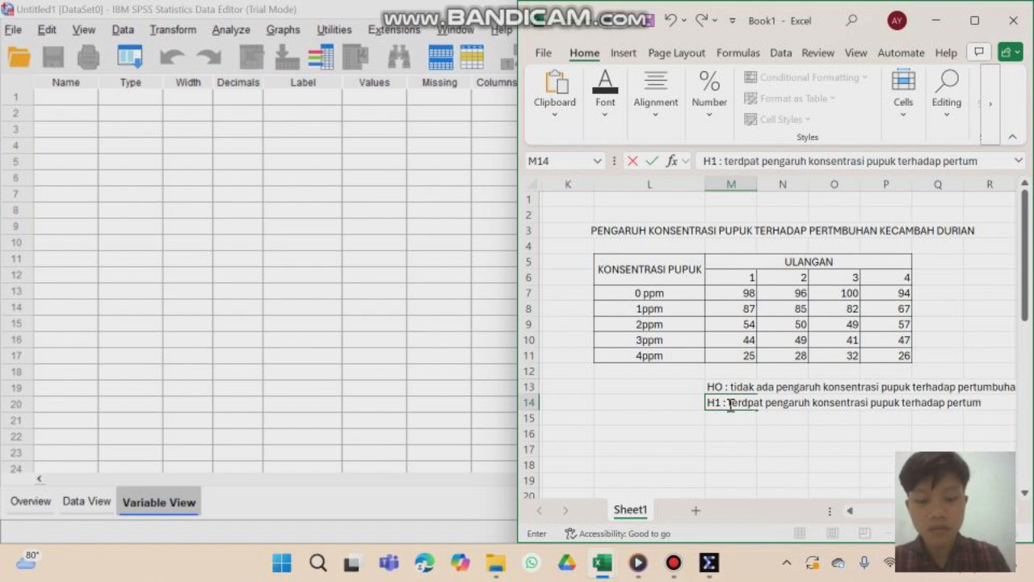
{"action": "type", "text": "buhan"}
{"action": "key", "text": "alt+Return"}
{"action": "type", "text": "ke"}
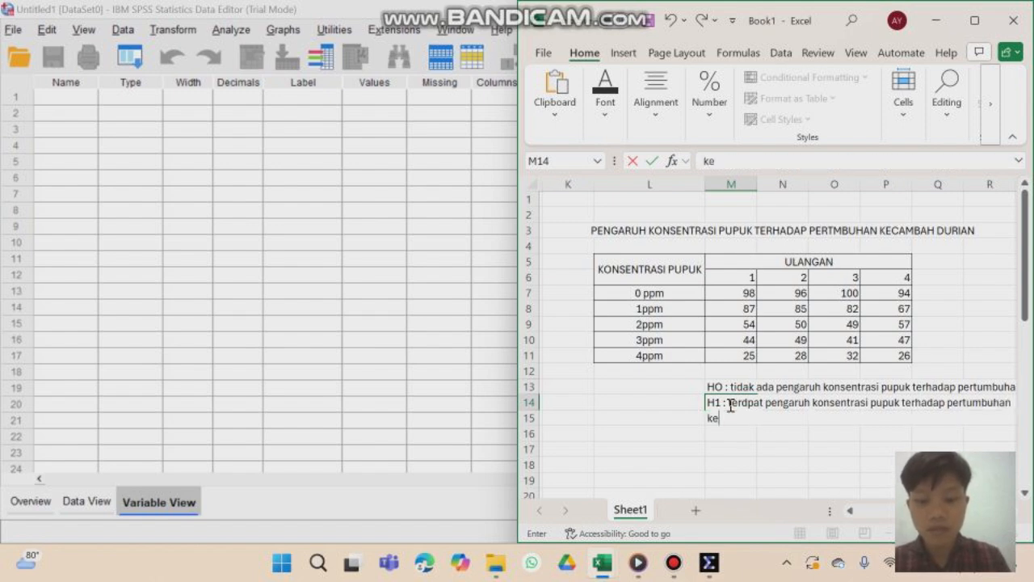
{"action": "type", "text": "cambah"}
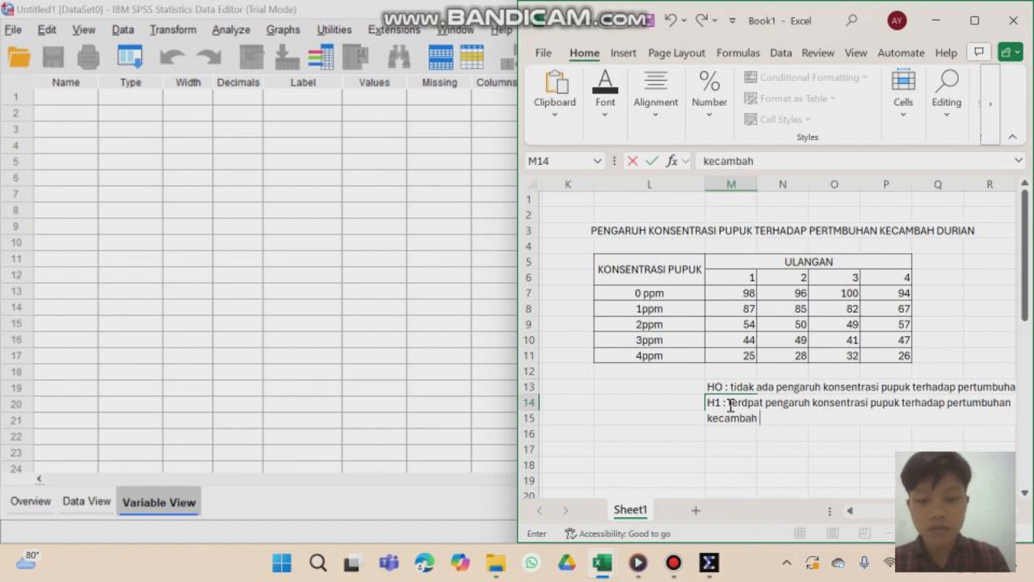
{"action": "type", "text": "n durian"}
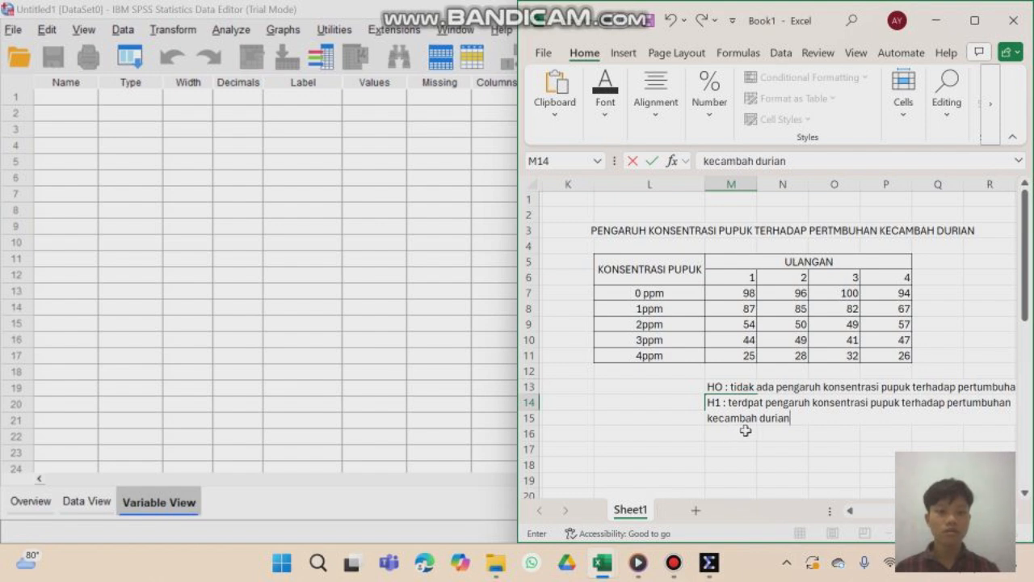
{"action": "left_click", "coordinate": [747, 403]}
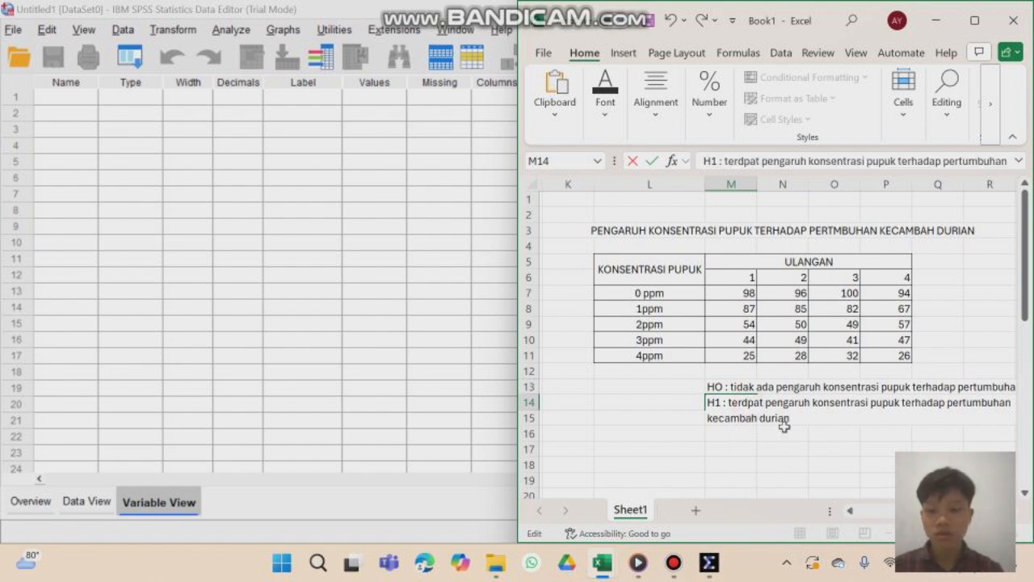
{"action": "type", "text": "a"}
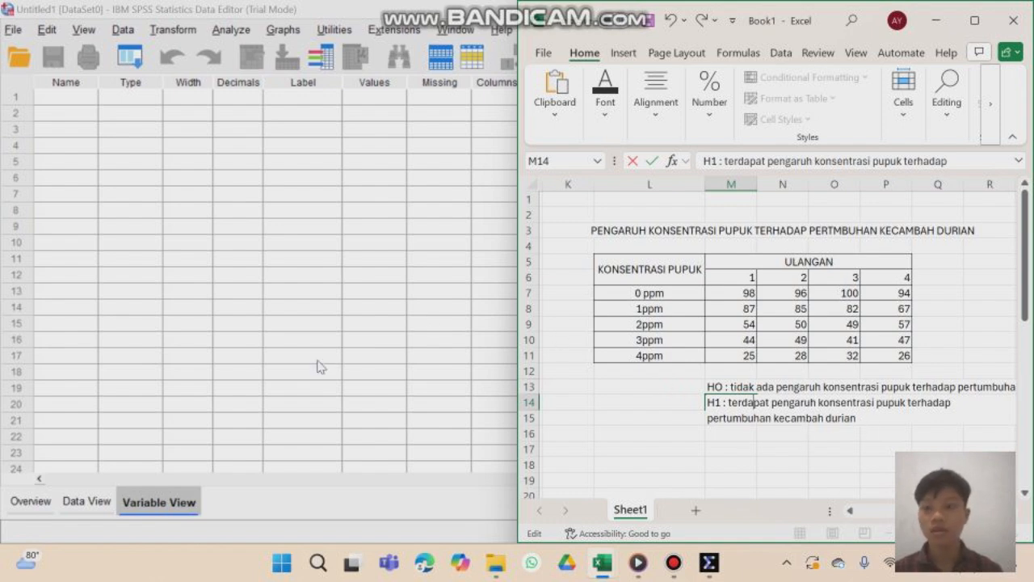
Step: Switch to the SPSS Data Editor in Variable View and tile its window side by side with the Book1 workbook
{"action": "left_click", "coordinate": [113, 505]}
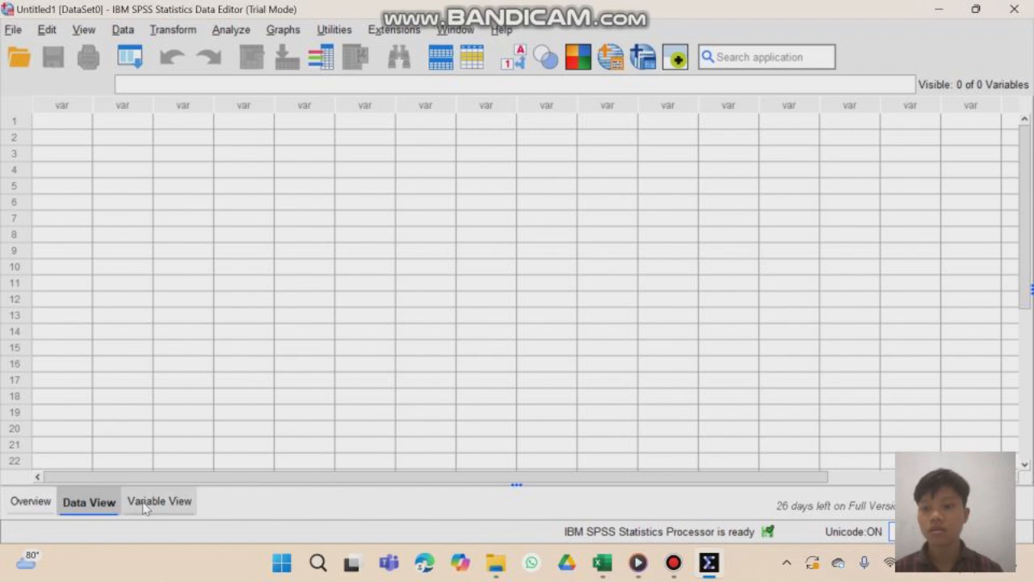
{"action": "left_click", "coordinate": [146, 503]}
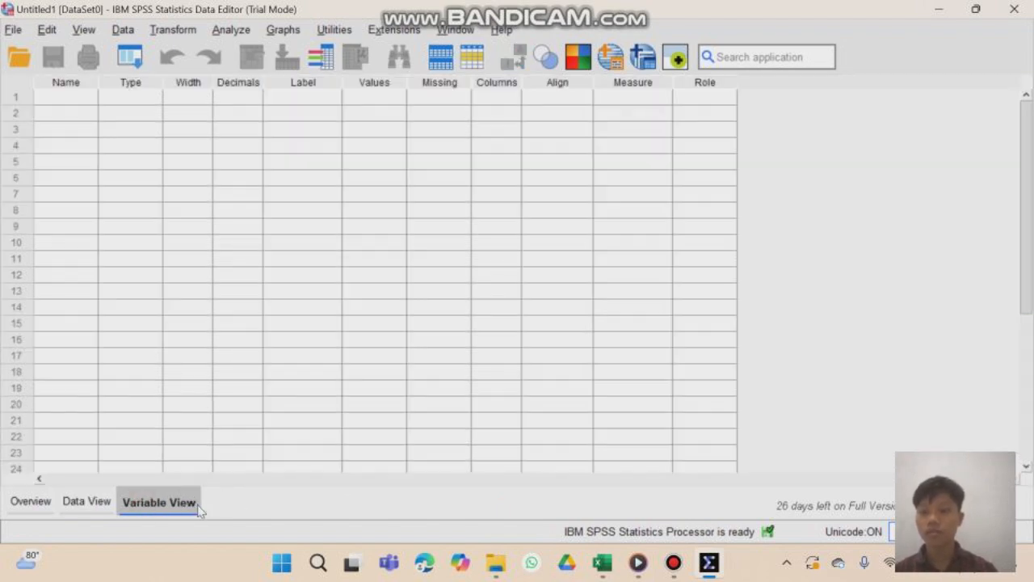
{"action": "mouse_move", "coordinate": [602, 563]}
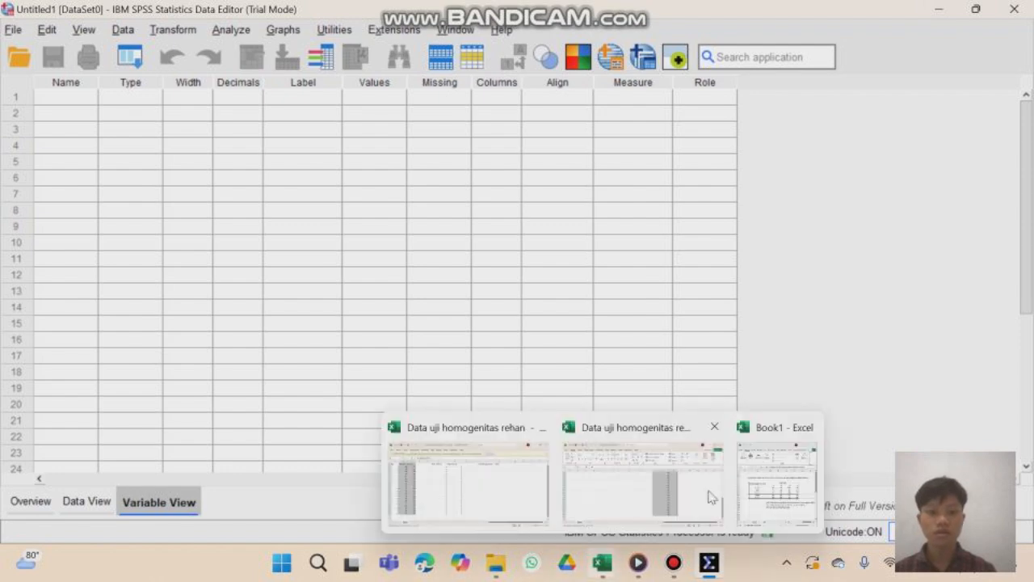
{"action": "left_click", "coordinate": [763, 481]}
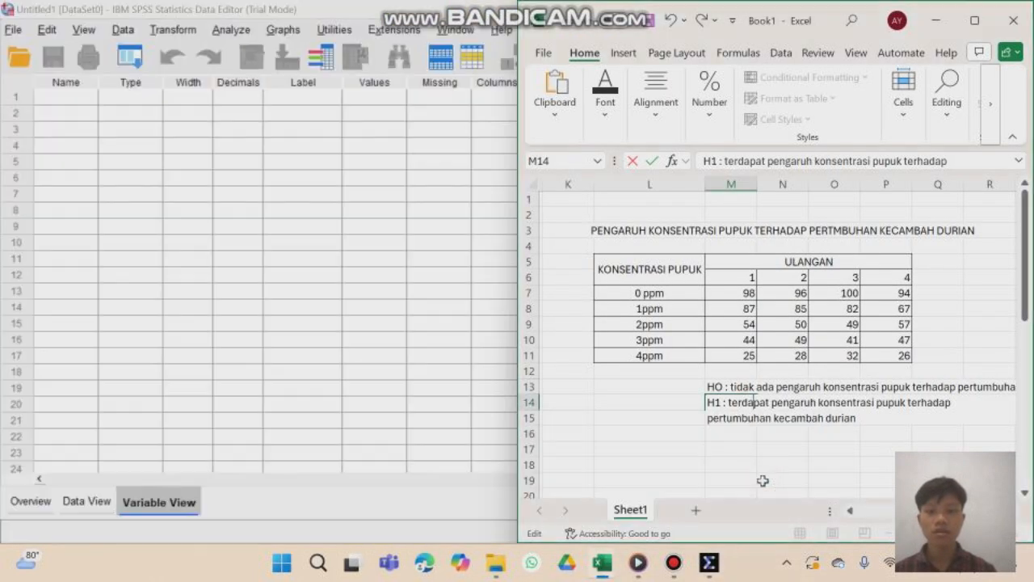
{"action": "left_click", "coordinate": [58, 99]}
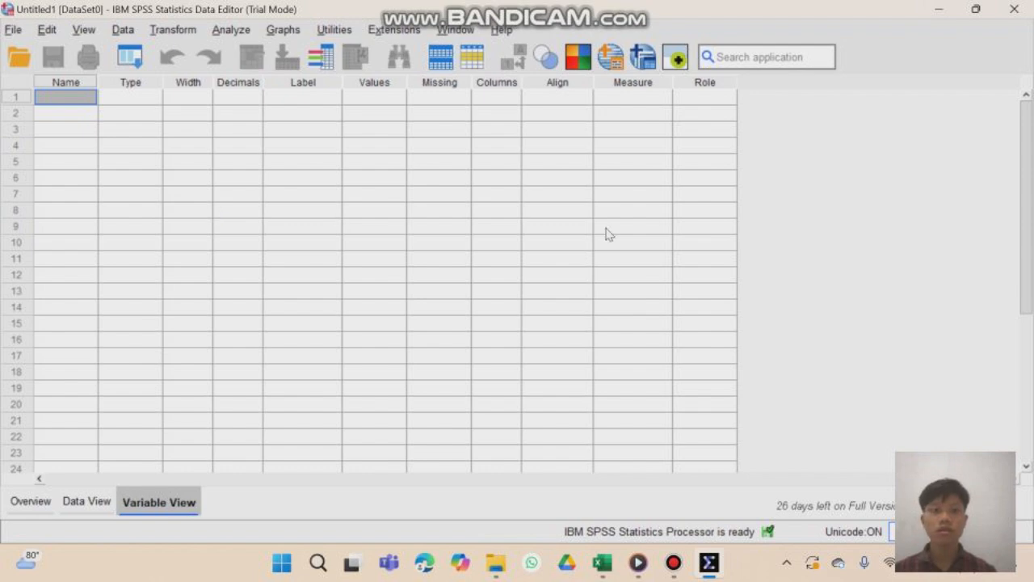
{"action": "mouse_move", "coordinate": [975, 10]}
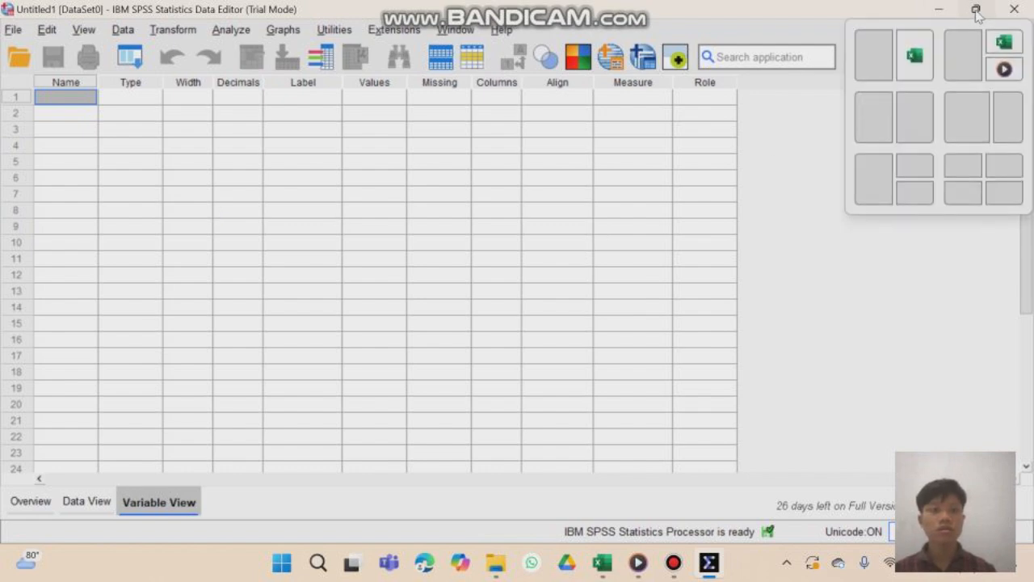
{"action": "left_click", "coordinate": [885, 63]}
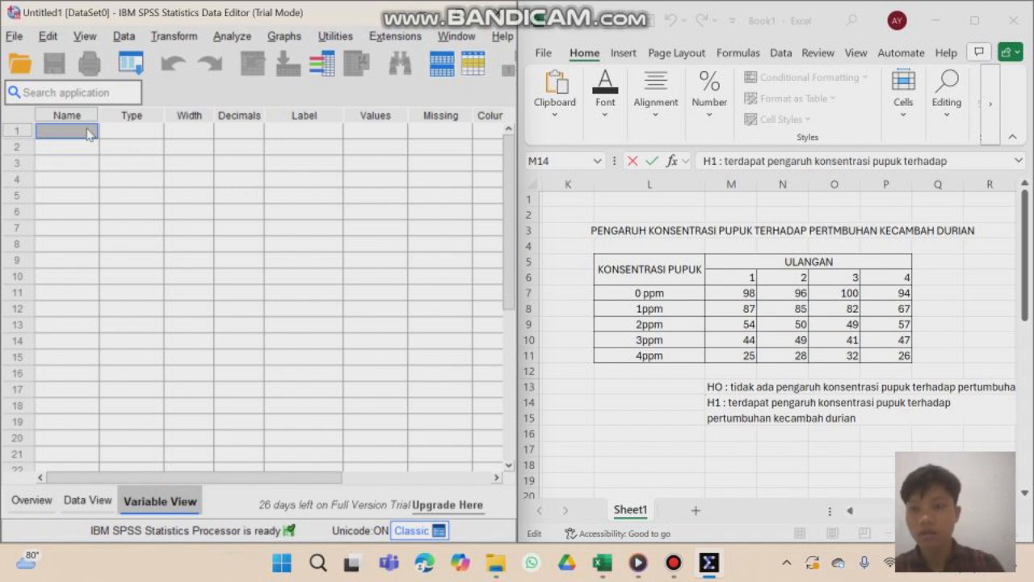
Step: Define the first variable with the name konsentrasi, 0 decimals and the label "konsentrasi pupuk"
{"action": "type", "text": "konsentrasi"}
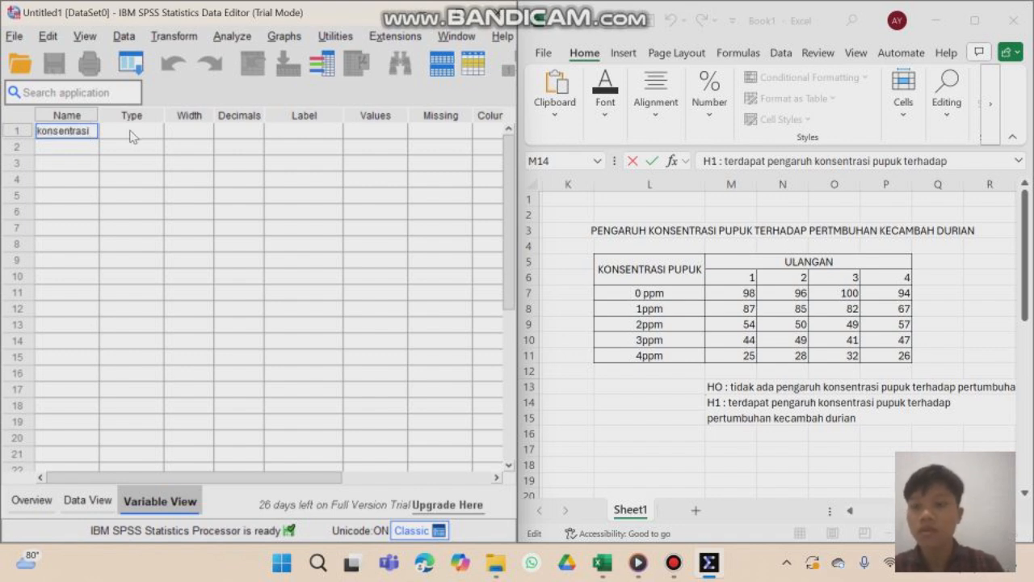
{"action": "left_click", "coordinate": [183, 131]}
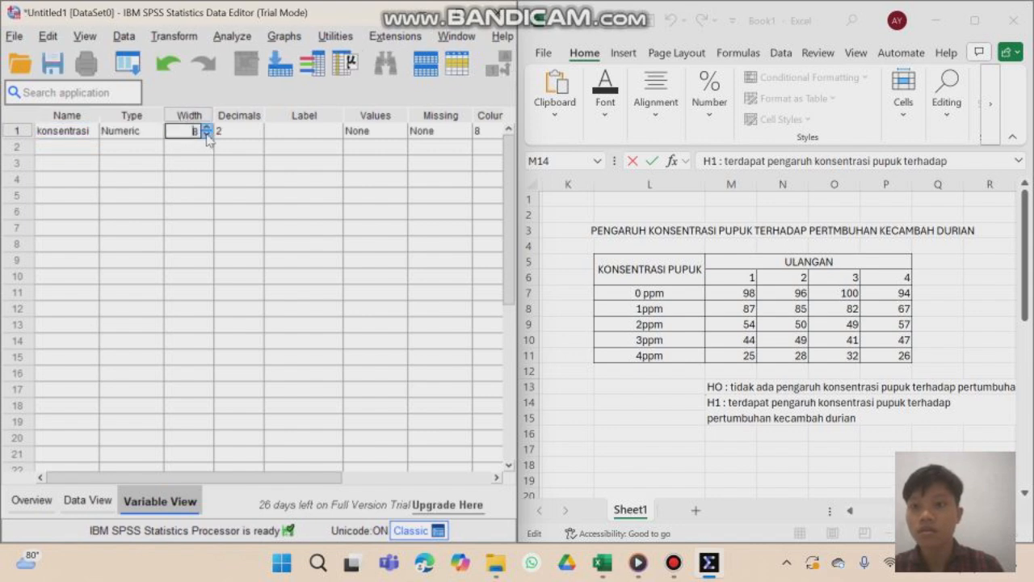
{"action": "left_click", "coordinate": [229, 132]}
{"action": "left_click", "coordinate": [257, 135]}
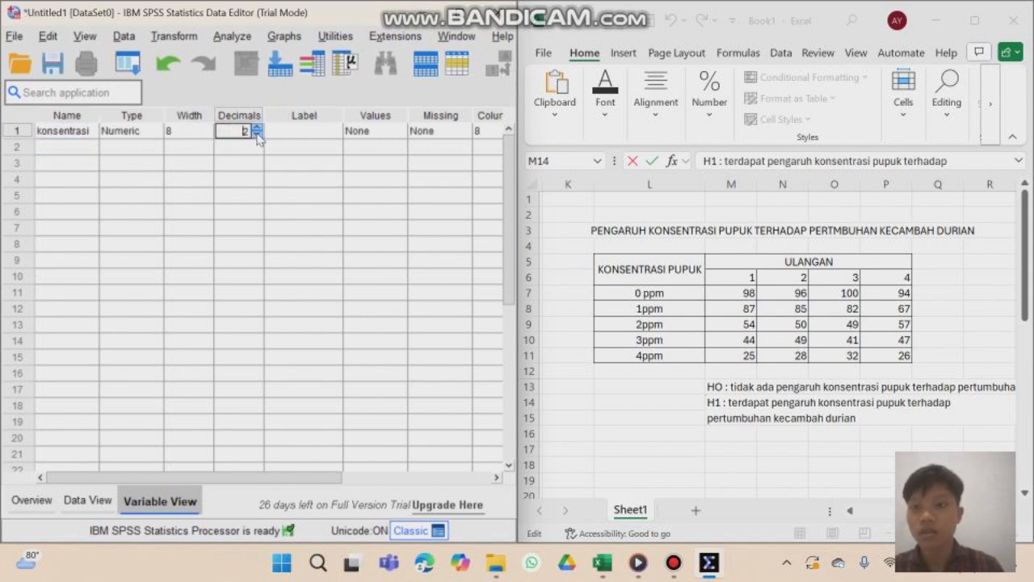
{"action": "left_click", "coordinate": [257, 135]}
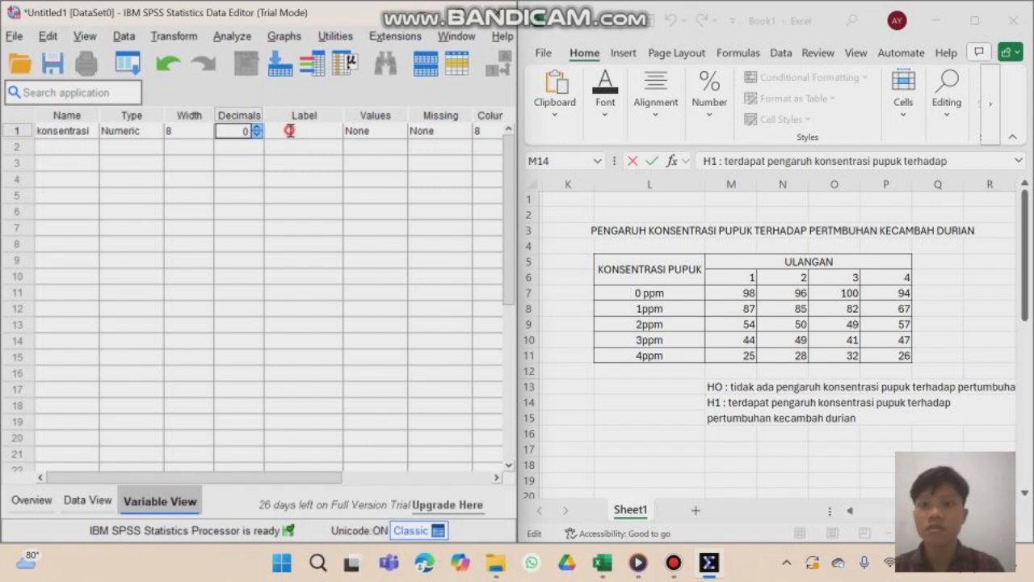
{"action": "left_click", "coordinate": [289, 132]}
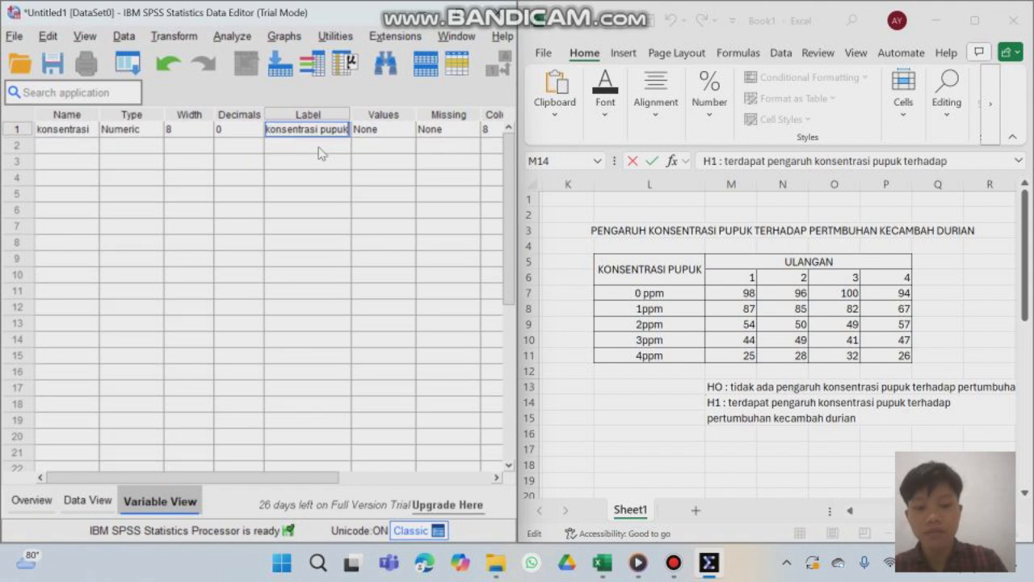
Step: Open the value labels of the konsentrasi variable and add six empty rows to the list
{"action": "left_click", "coordinate": [406, 131]}
{"action": "left_click", "coordinate": [406, 131]}
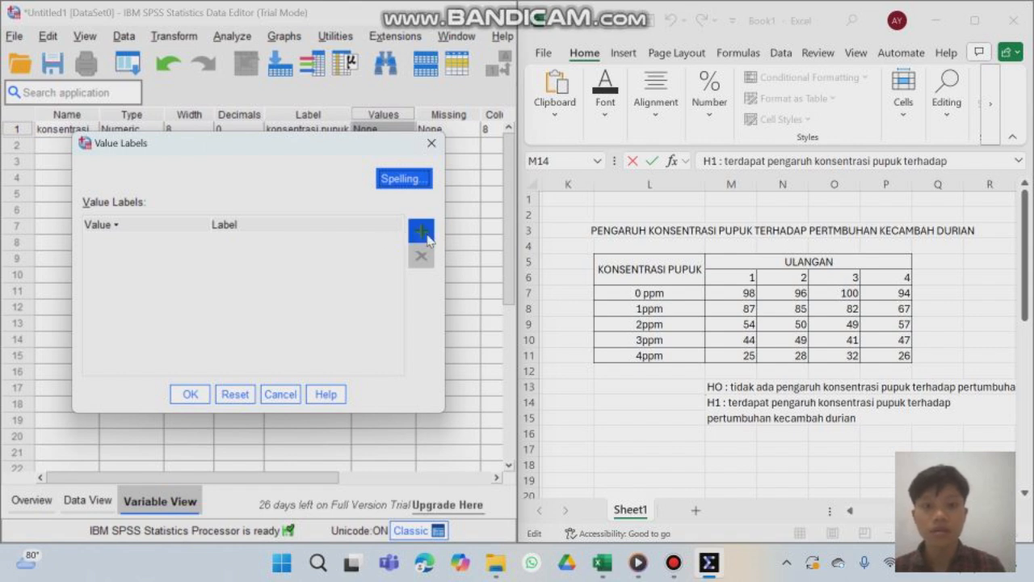
{"action": "left_click", "coordinate": [422, 234]}
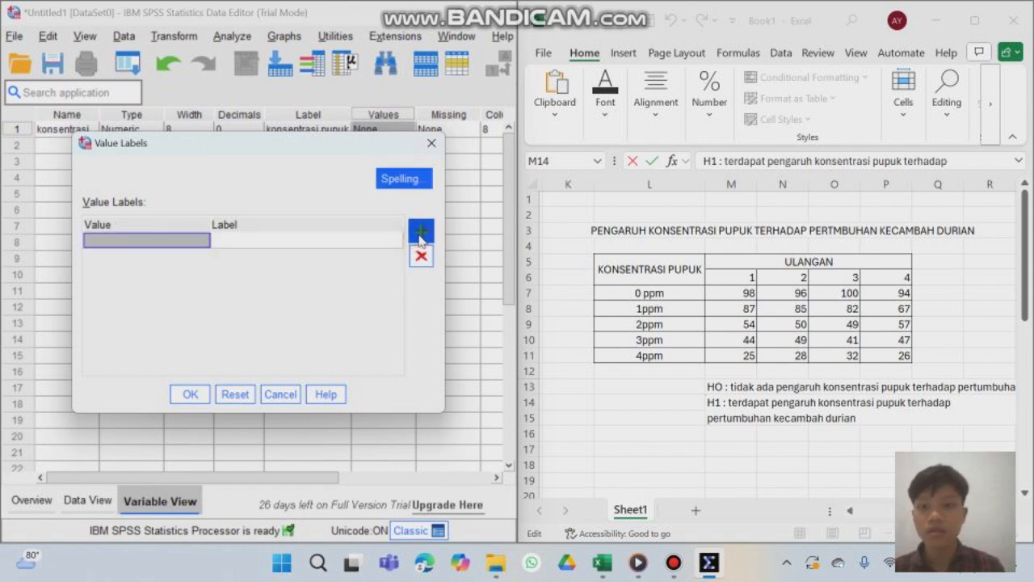
{"action": "left_click", "coordinate": [421, 234]}
{"action": "left_click", "coordinate": [421, 234]}
{"action": "left_click", "coordinate": [421, 234]}
{"action": "left_click", "coordinate": [421, 234]}
{"action": "left_click", "coordinate": [421, 234]}
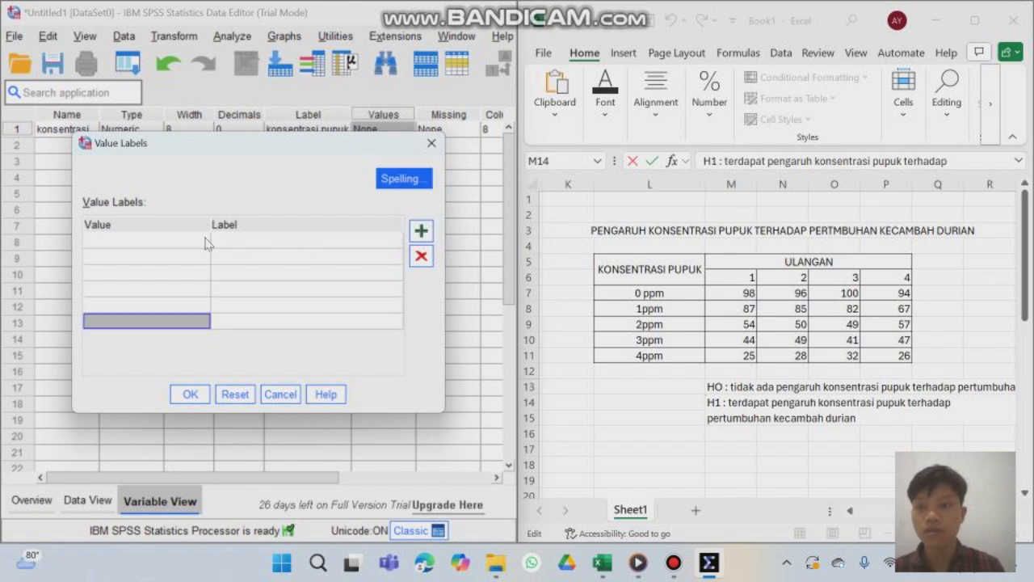
Step: Label value 1 as 0ppm and value 2 as 1ppm for the konsentrasi variable
{"action": "left_click", "coordinate": [174, 241]}
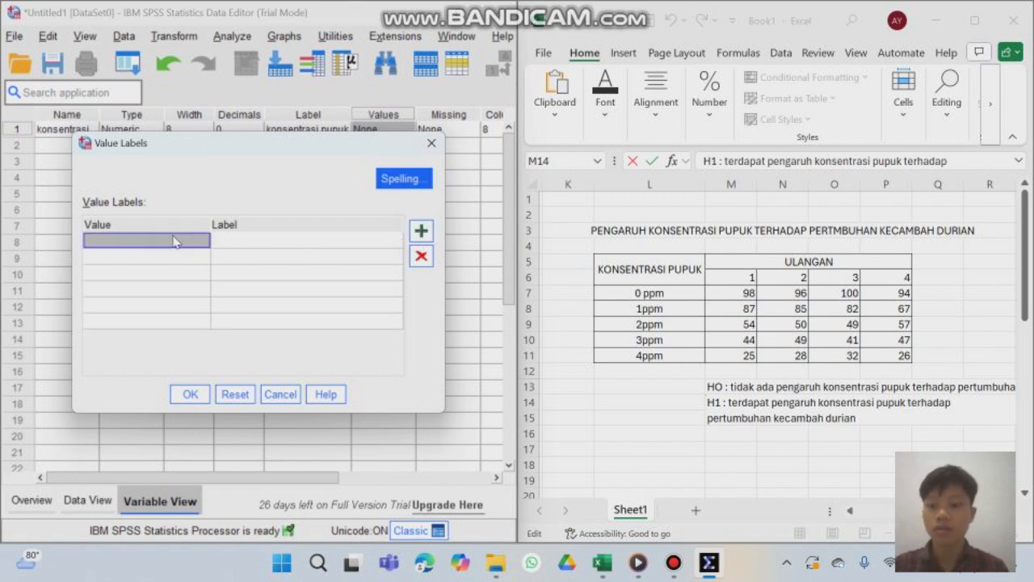
{"action": "type", "text": "1"}
{"action": "left_click", "coordinate": [249, 241]}
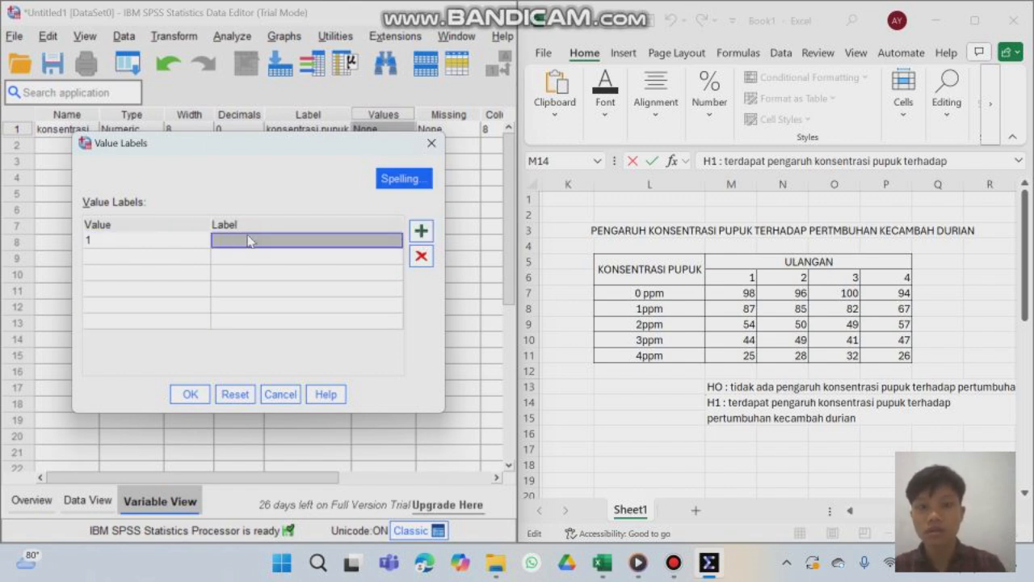
{"action": "type", "text": "0ppm"}
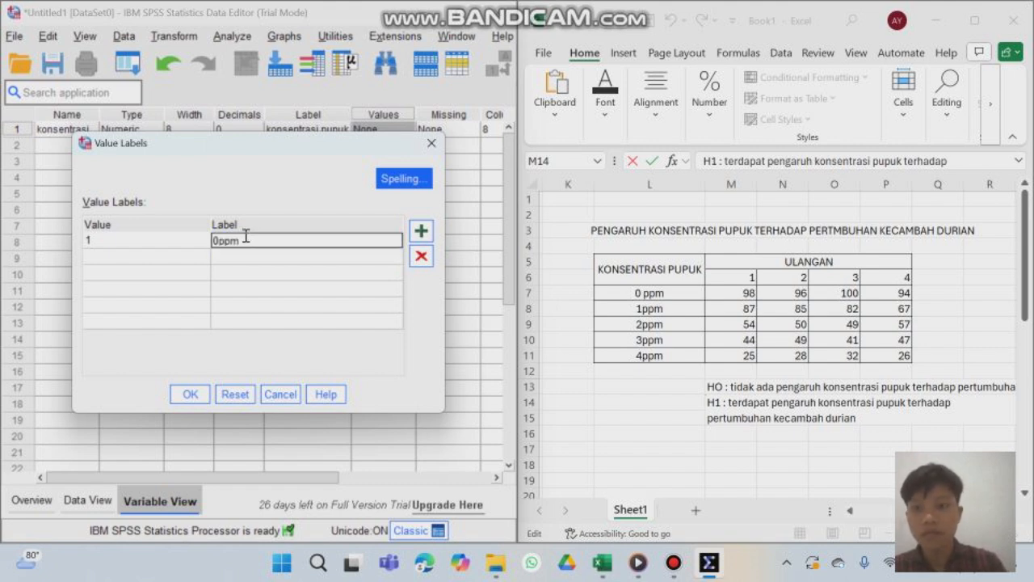
{"action": "left_click", "coordinate": [155, 255]}
{"action": "type", "text": "2"}
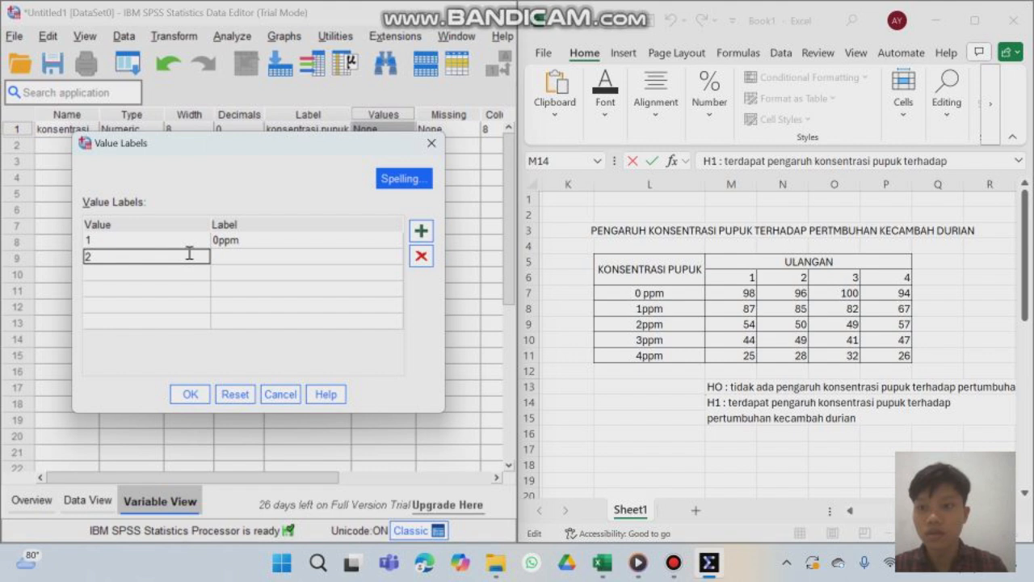
{"action": "left_click", "coordinate": [231, 262]}
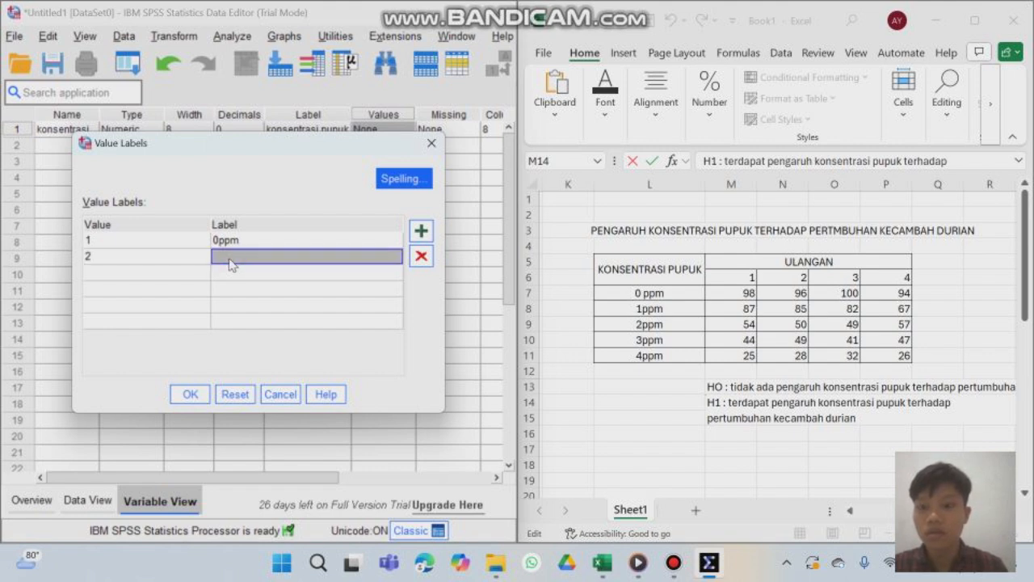
{"action": "type", "text": "1"}
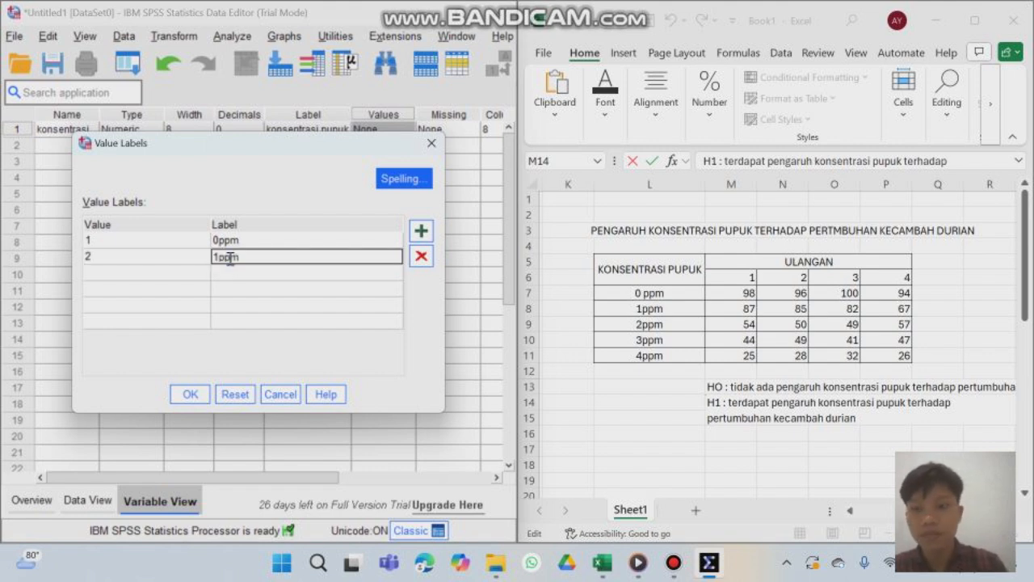
{"action": "type", "text": "ppm"}
Step: Label value 3 as 2ppm and value 4 as 3ppm for the konsentrasi variable
{"action": "left_click", "coordinate": [176, 273]}
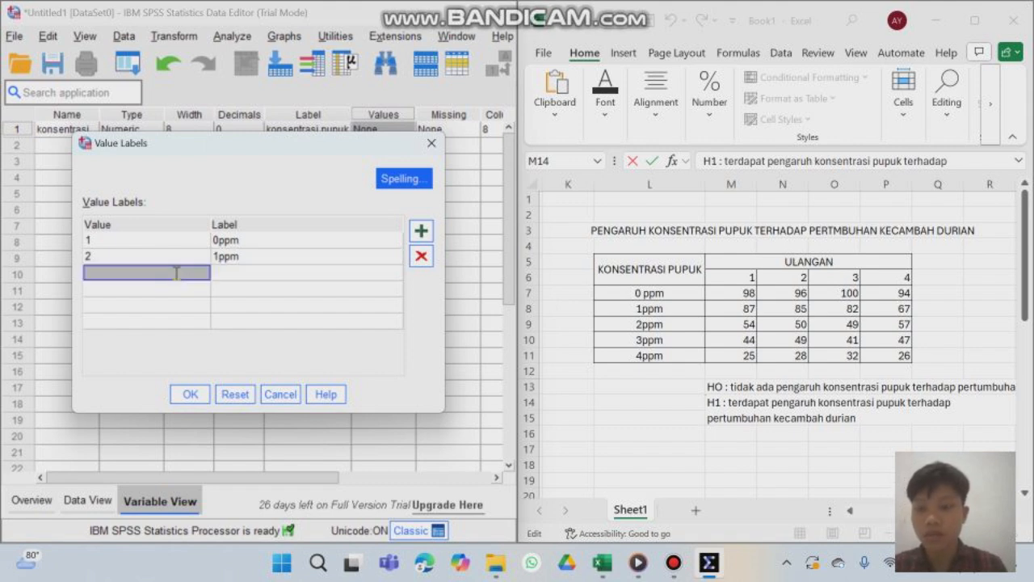
{"action": "type", "text": "3"}
{"action": "left_click", "coordinate": [242, 272]}
{"action": "type", "text": "2ppm"}
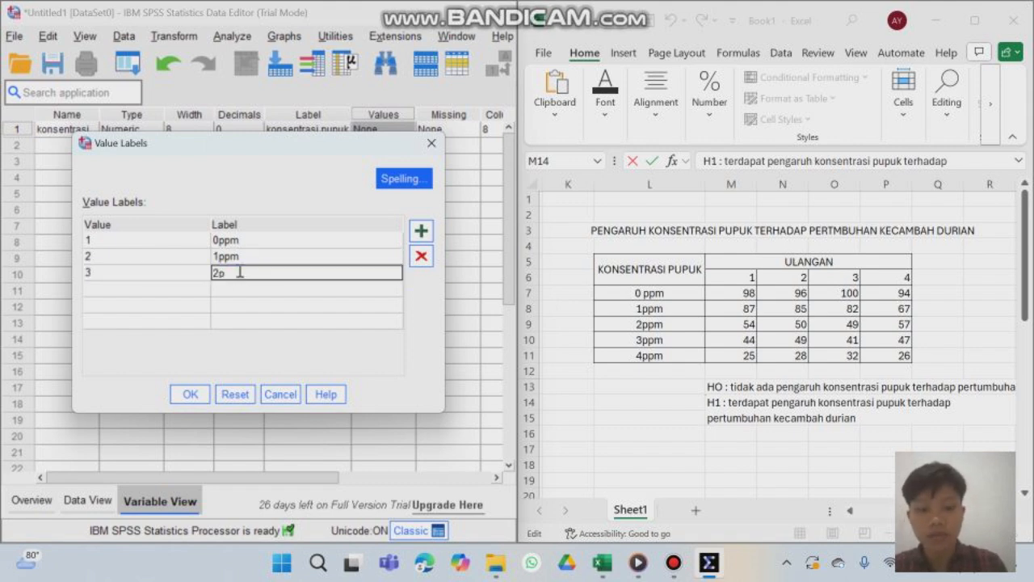
{"action": "left_click", "coordinate": [166, 289]}
{"action": "type", "text": "4"}
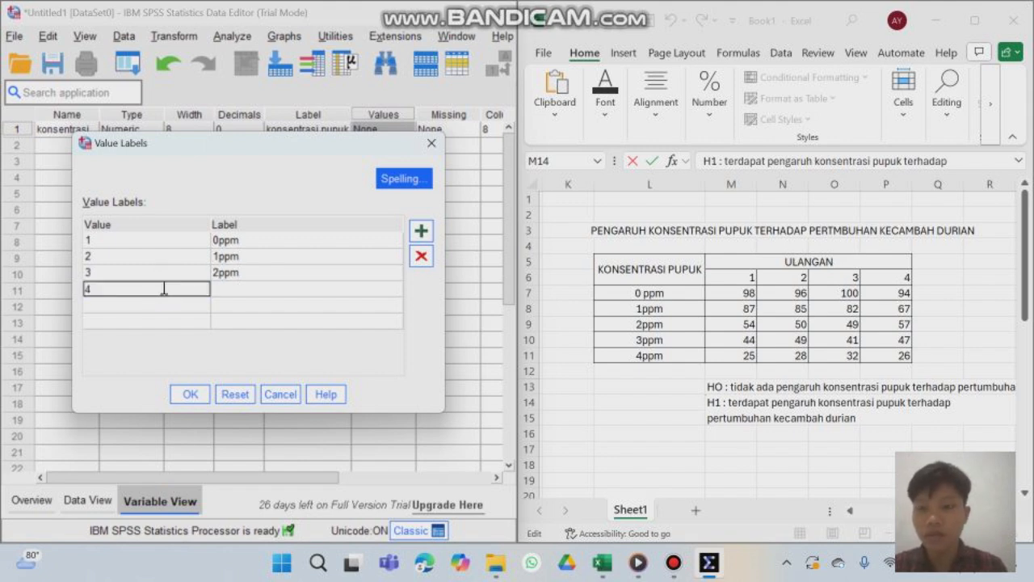
{"action": "left_click", "coordinate": [232, 290]}
{"action": "type", "text": "3"}
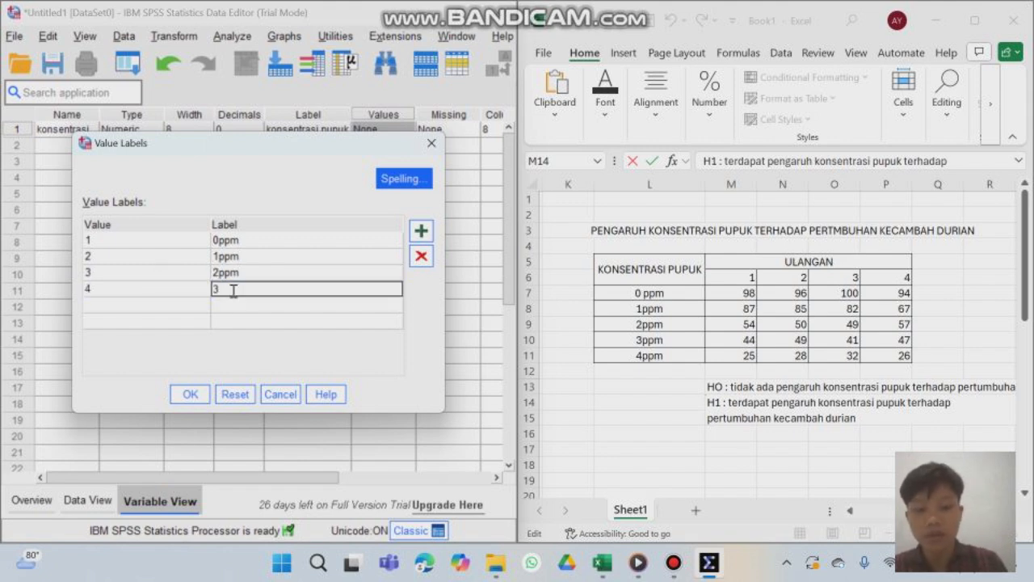
{"action": "type", "text": "ppm"}
Step: Label value 5 as 4ppm and apply the value labels to the konsentrasi variable
{"action": "left_click", "coordinate": [166, 306]}
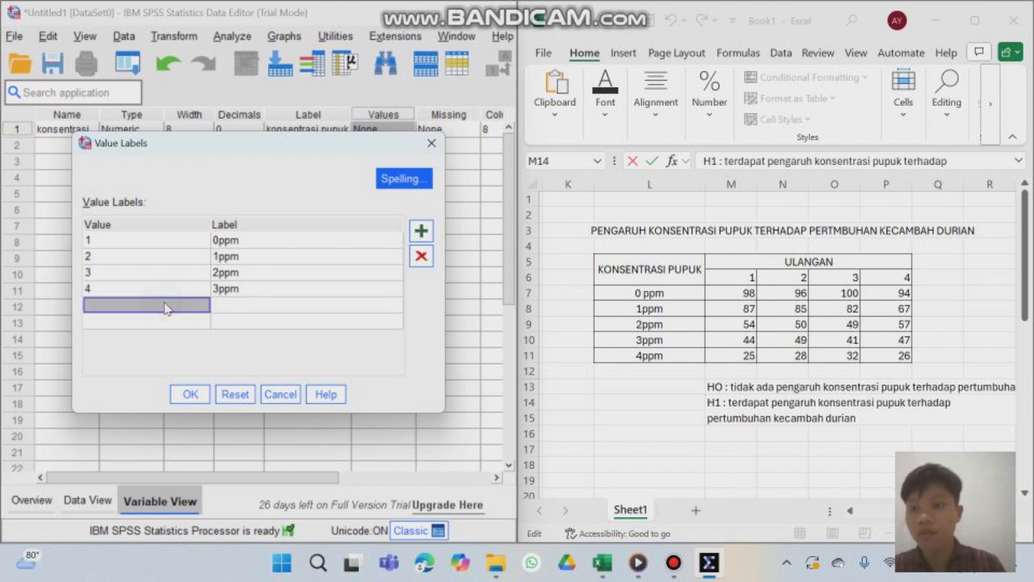
{"action": "type", "text": "5"}
{"action": "left_click", "coordinate": [231, 305]}
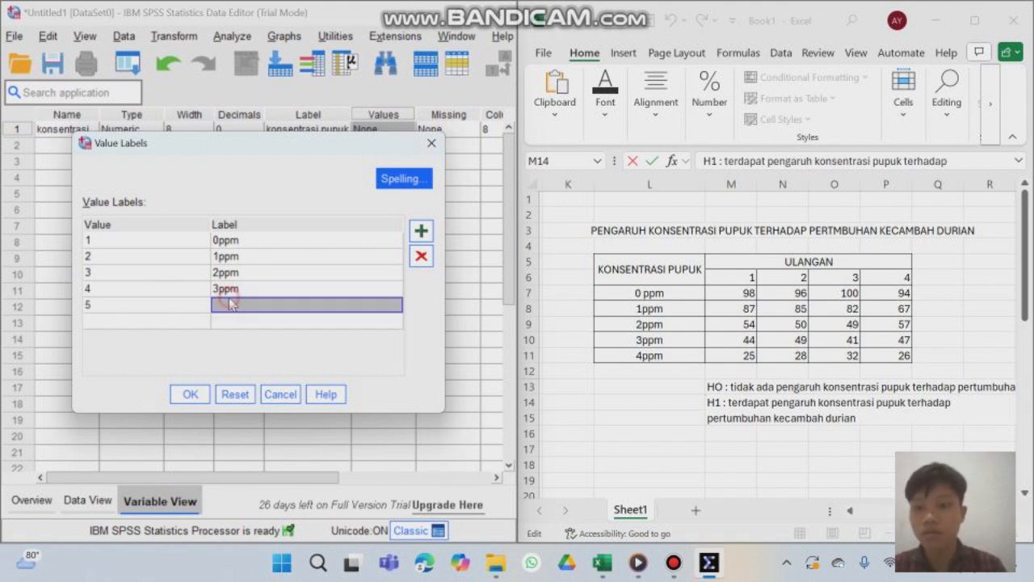
{"action": "type", "text": "4ppm"}
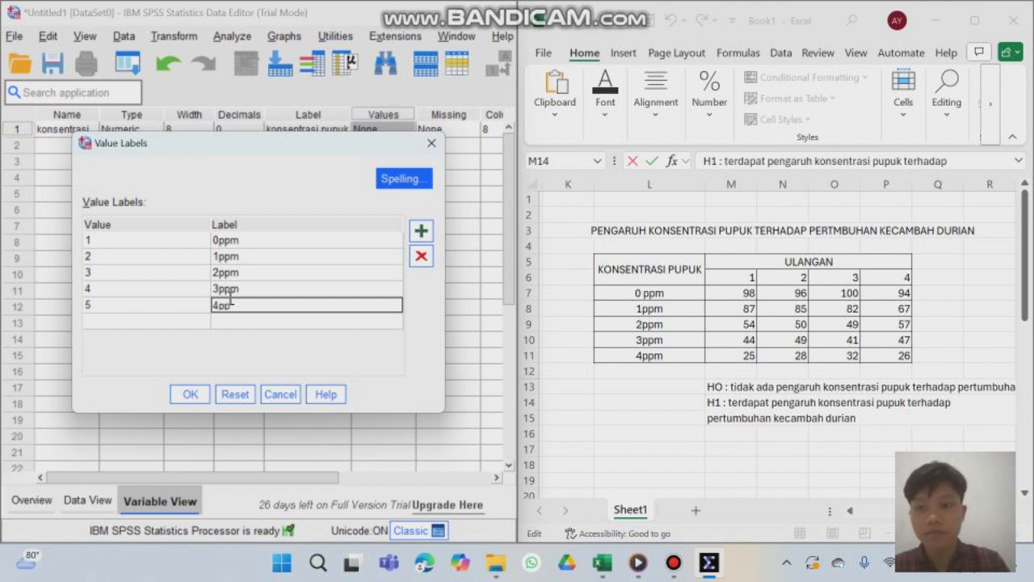
{"action": "left_click", "coordinate": [190, 395]}
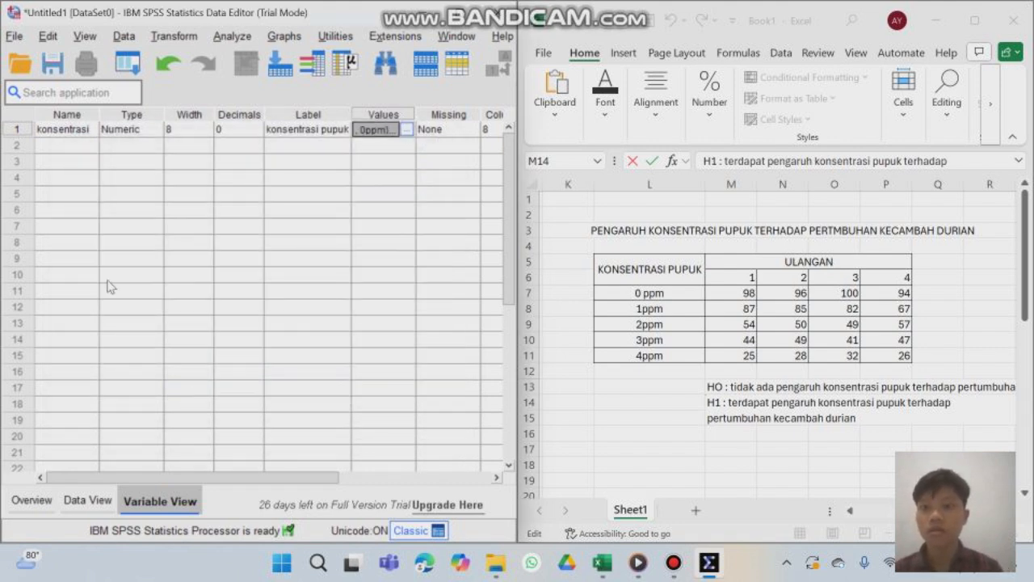
Step: Define the second variable with the name ulangan, 0 decimals and the label "ulangan"
{"action": "left_click", "coordinate": [71, 146]}
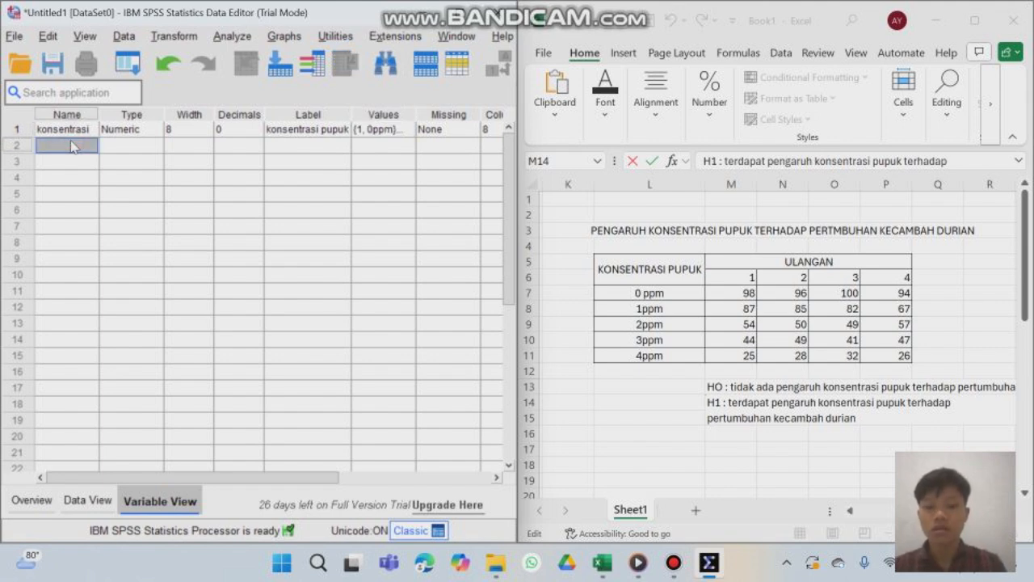
{"action": "type", "text": "ulangan"}
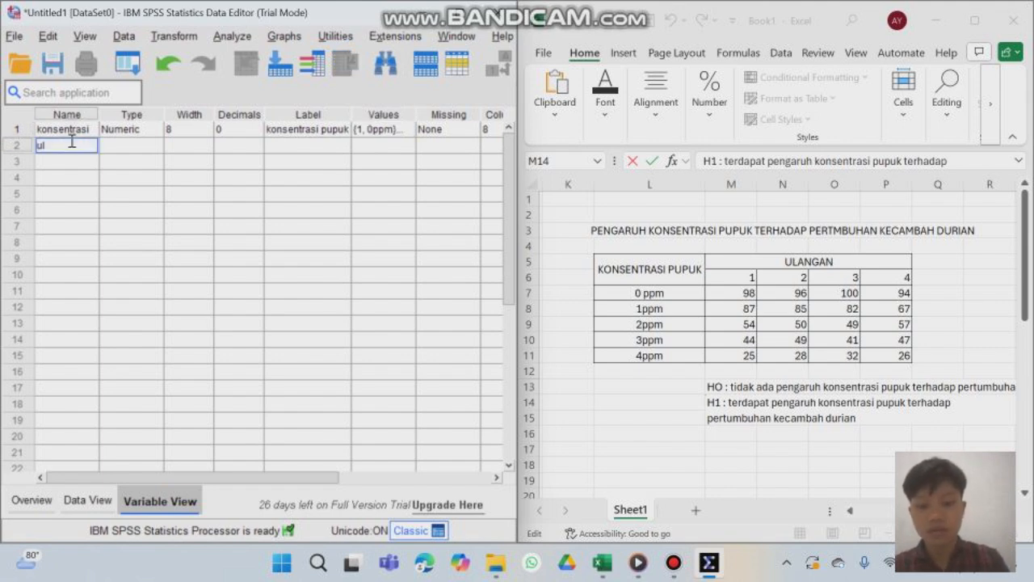
{"action": "left_click", "coordinate": [225, 149]}
{"action": "left_click", "coordinate": [254, 150]}
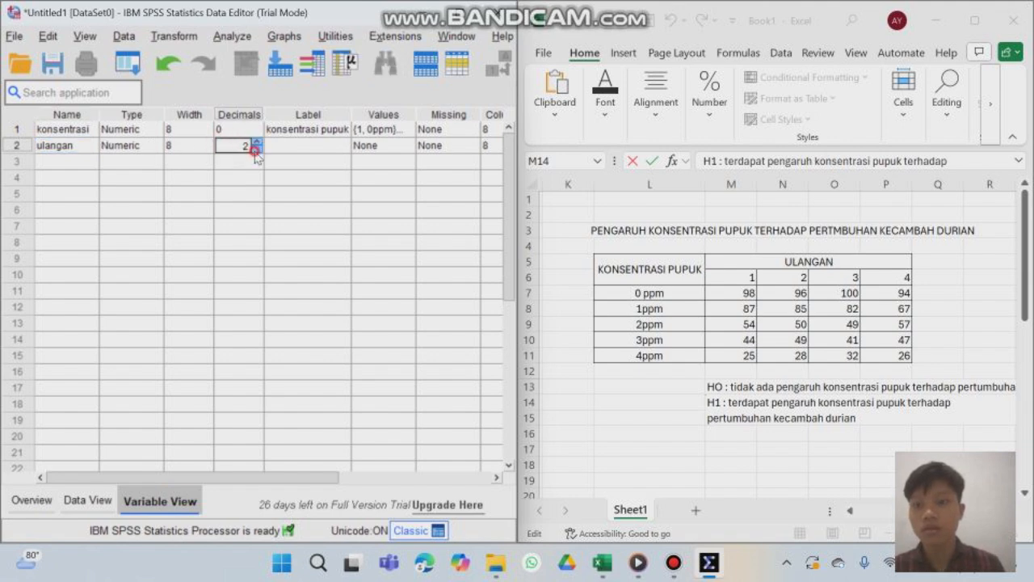
{"action": "left_click", "coordinate": [255, 150]}
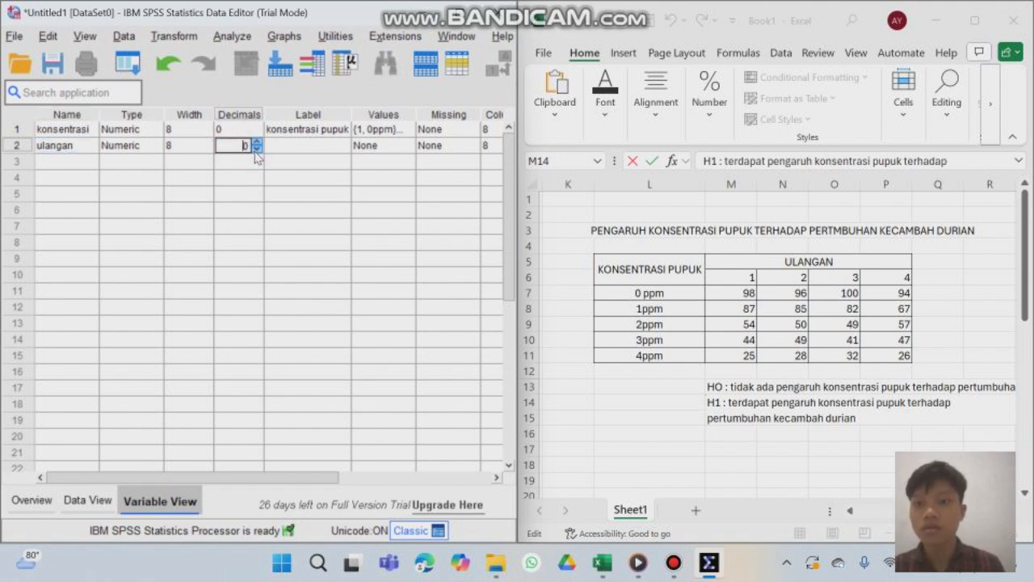
{"action": "left_click", "coordinate": [312, 144]}
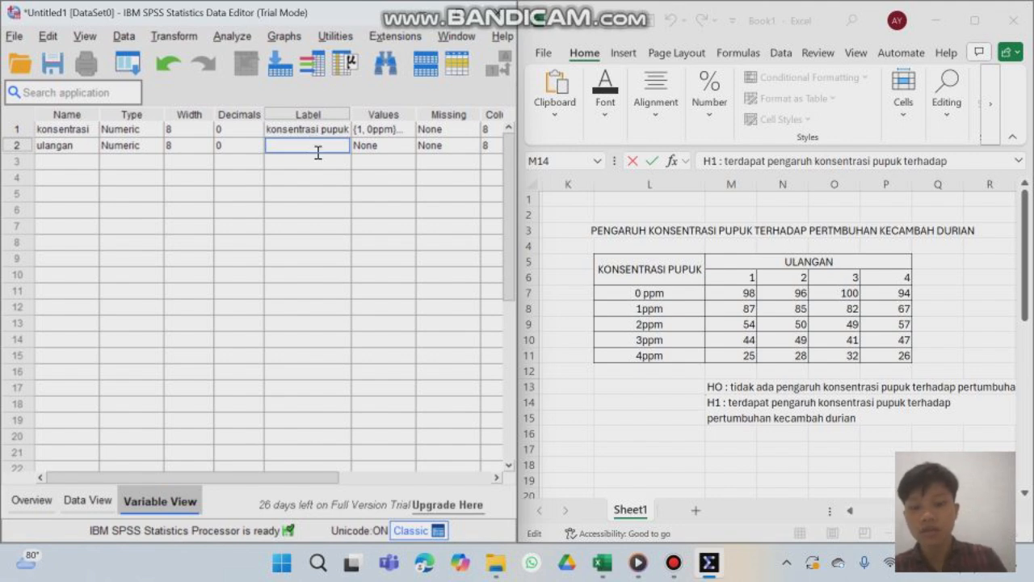
{"action": "type", "text": "ulangan"}
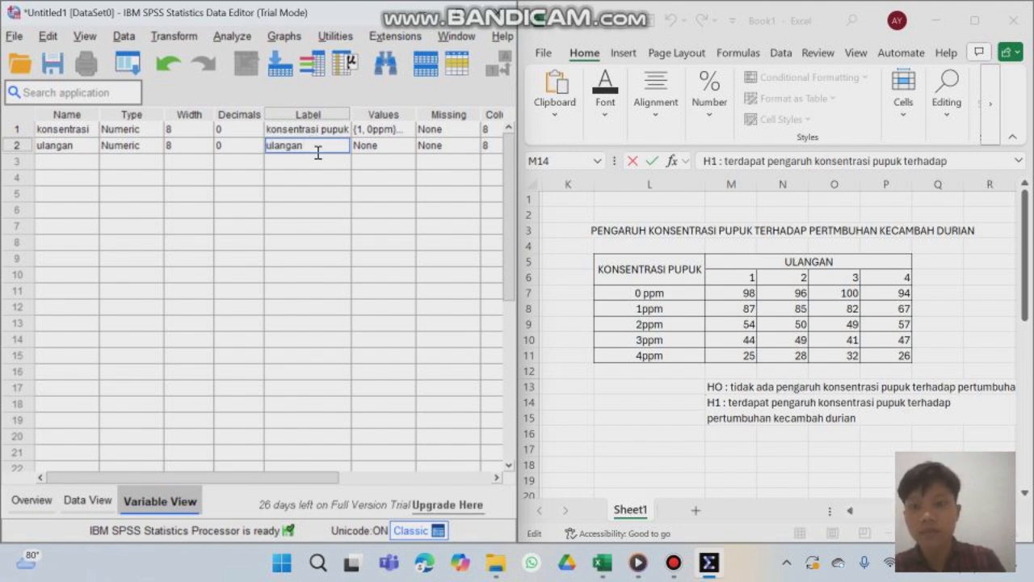
Step: Open the value labels of the ulangan variable and add six empty rows to the list
{"action": "left_click", "coordinate": [394, 148]}
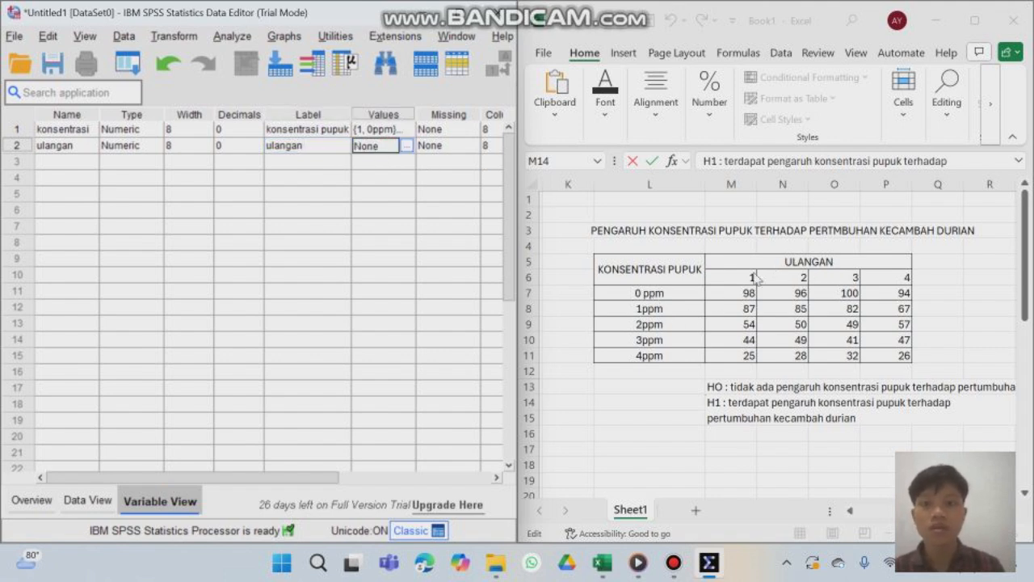
{"action": "left_click", "coordinate": [407, 145]}
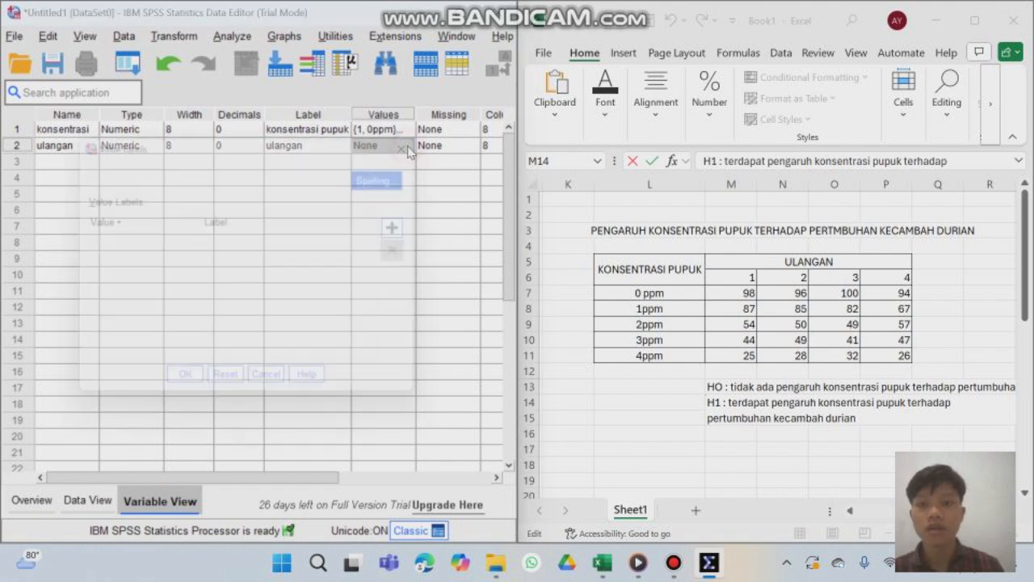
{"action": "left_click", "coordinate": [421, 231]}
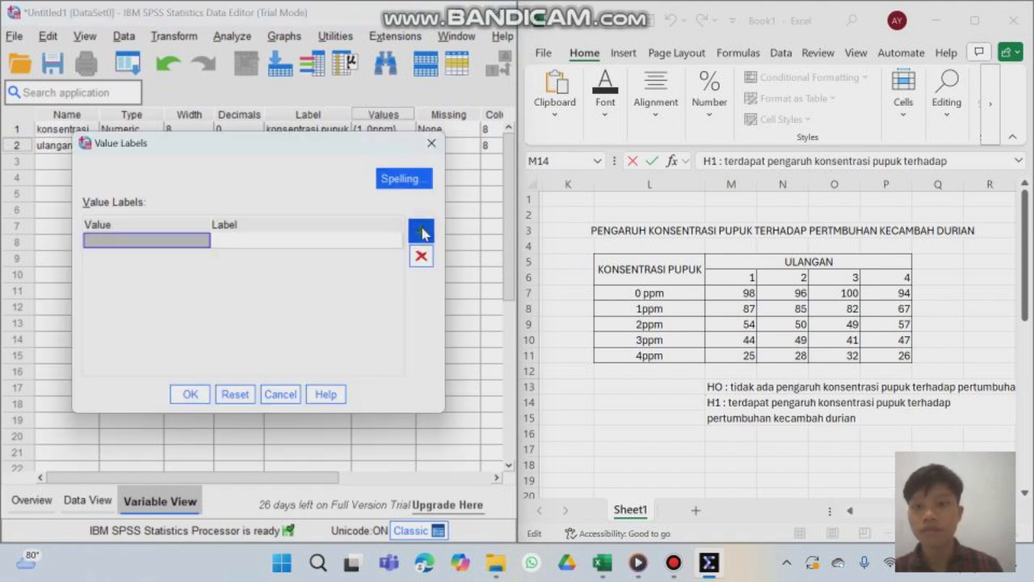
{"action": "left_click", "coordinate": [421, 231]}
{"action": "left_click", "coordinate": [421, 231]}
{"action": "left_click", "coordinate": [421, 232]}
{"action": "left_click", "coordinate": [421, 231]}
{"action": "left_click", "coordinate": [421, 231]}
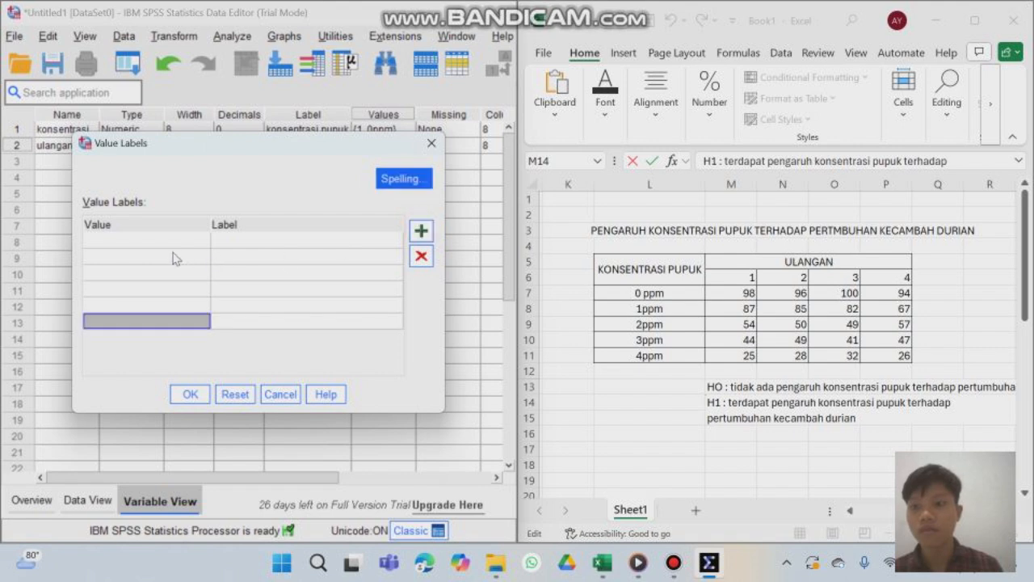
Step: Label value 1 as 1 and value 2 as 2 for the ulangan variable
{"action": "left_click", "coordinate": [172, 240]}
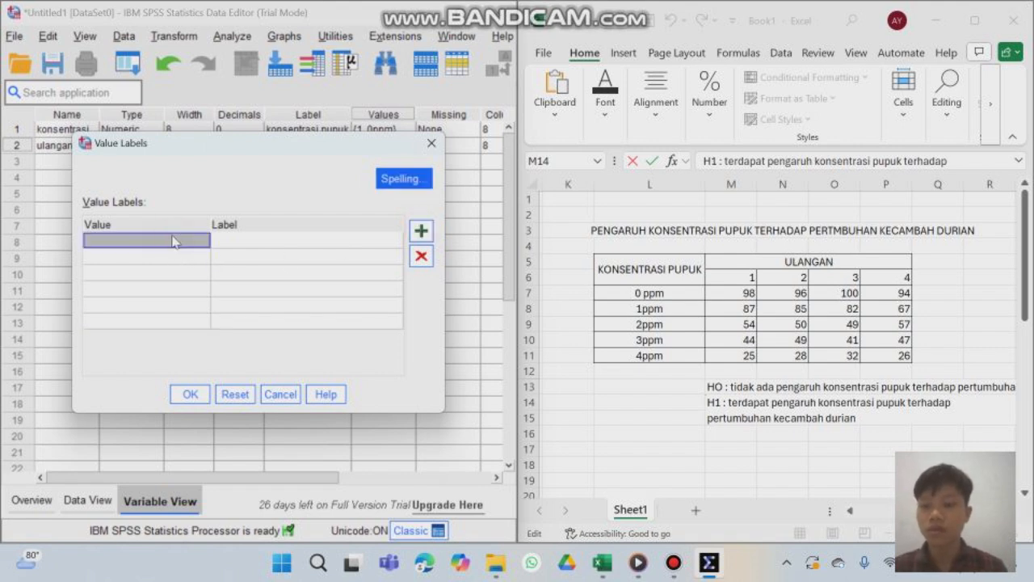
{"action": "type", "text": "1"}
{"action": "left_click", "coordinate": [225, 245]}
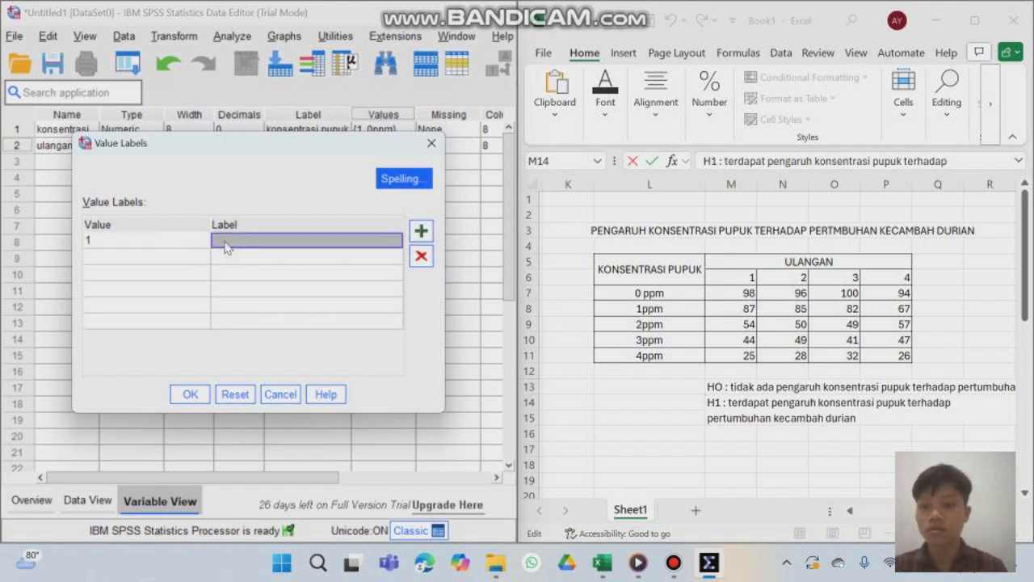
{"action": "type", "text": "1"}
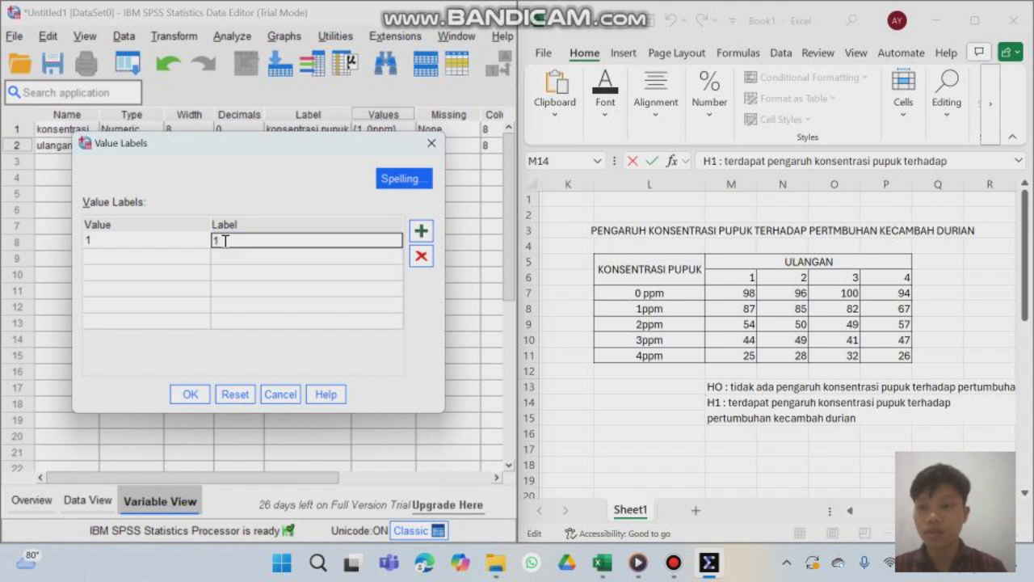
{"action": "left_click", "coordinate": [194, 255]}
{"action": "type", "text": "2"}
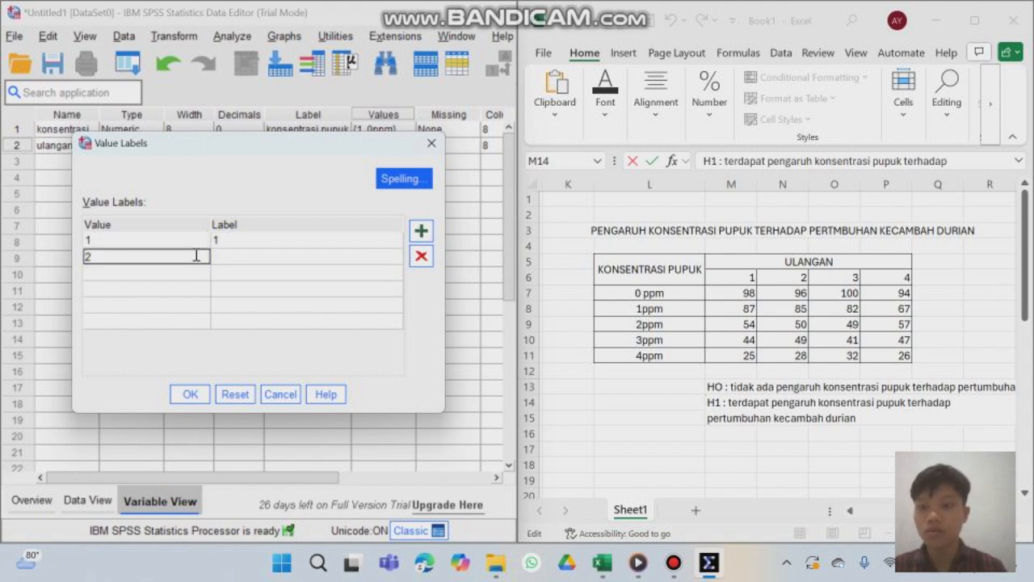
{"action": "left_click", "coordinate": [239, 264]}
{"action": "type", "text": "2"}
Step: Label value 3 as 3 and value 4 as 4, and apply the value labels to the ulangan variable
{"action": "left_click", "coordinate": [162, 273]}
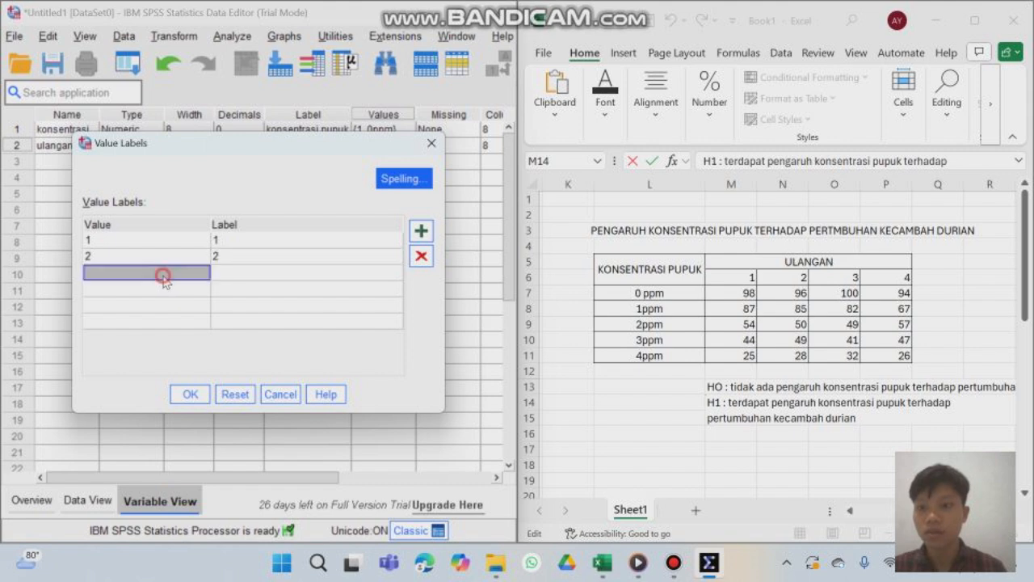
{"action": "type", "text": "3"}
{"action": "left_click", "coordinate": [218, 274]}
{"action": "type", "text": "3"}
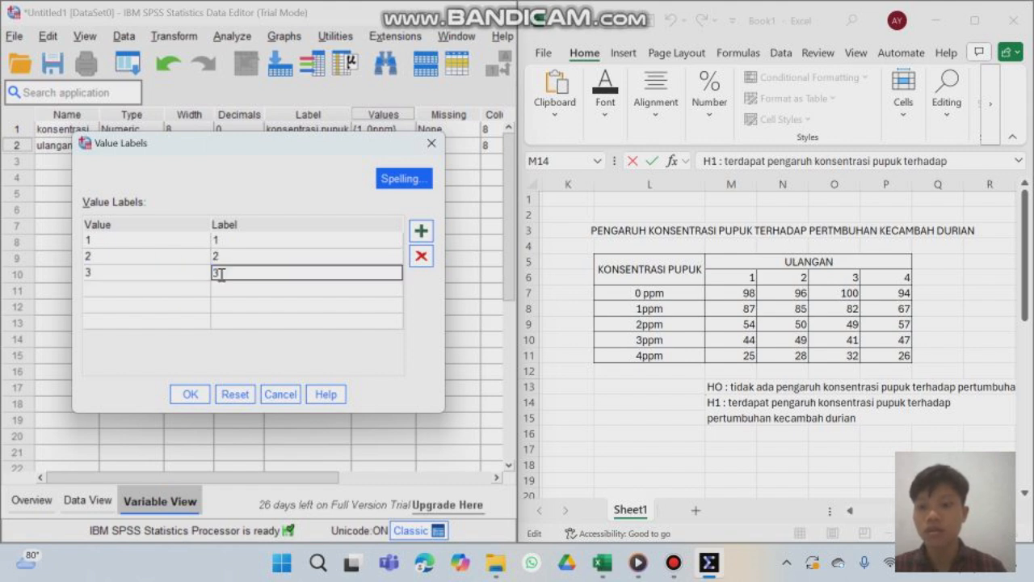
{"action": "left_click", "coordinate": [192, 288]}
{"action": "type", "text": "4"}
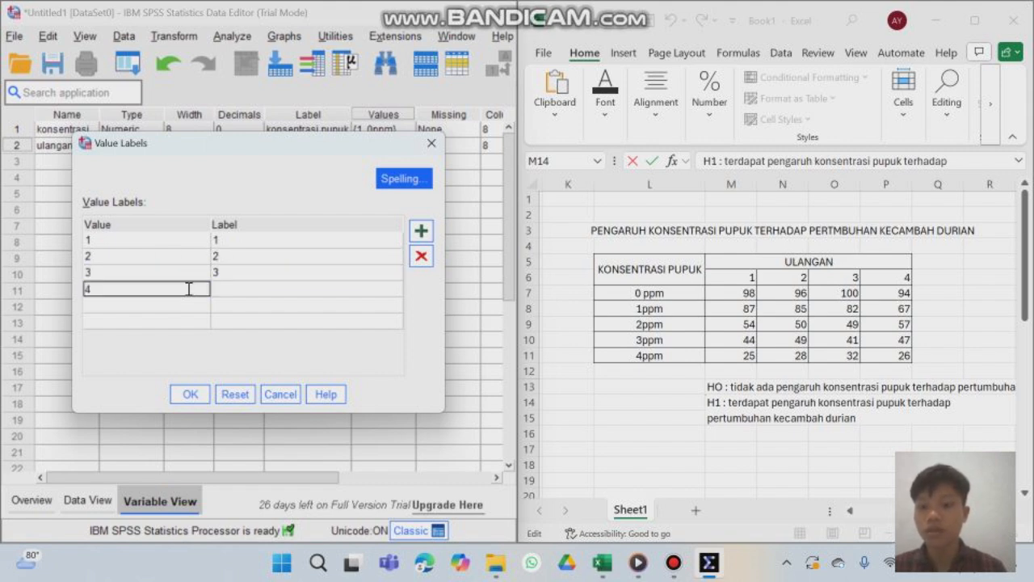
{"action": "left_click", "coordinate": [261, 292]}
{"action": "type", "text": "4"}
{"action": "left_click", "coordinate": [188, 395]}
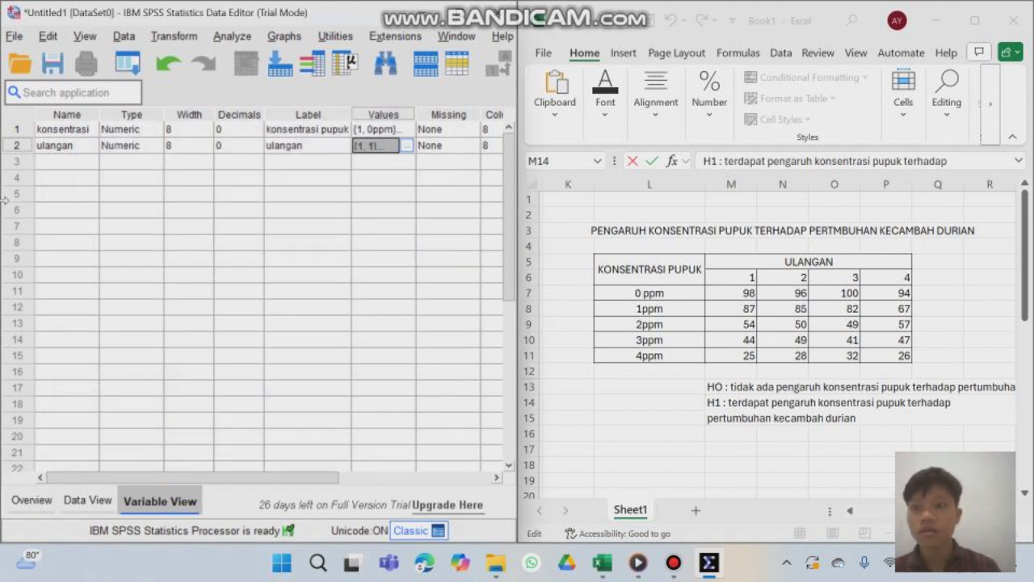
Step: Define the third variable with the name persentase and 0 decimals, and go to the first konsentrasi cell of the data sheet
{"action": "left_click", "coordinate": [66, 162]}
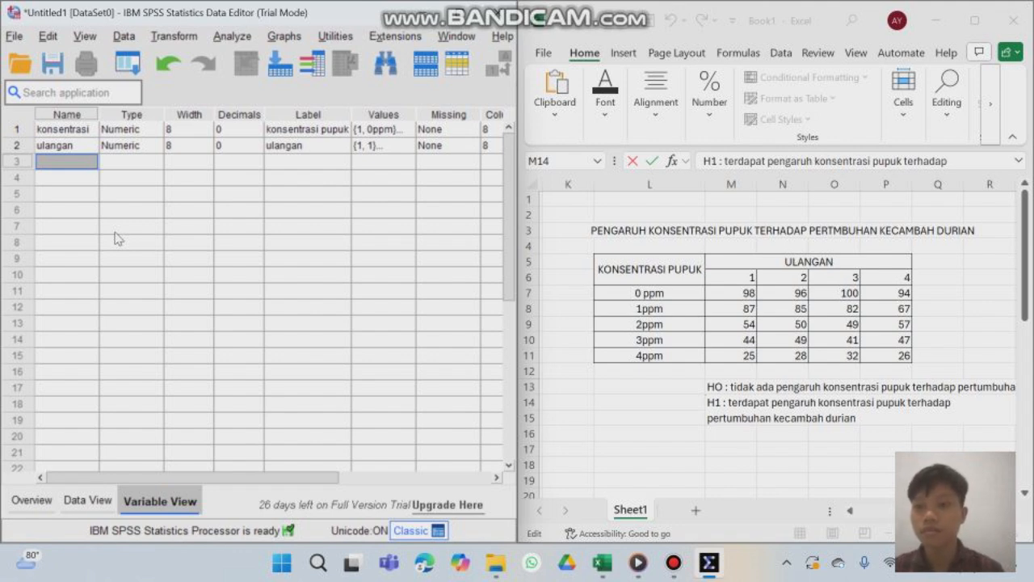
{"action": "type", "text": "persentase"}
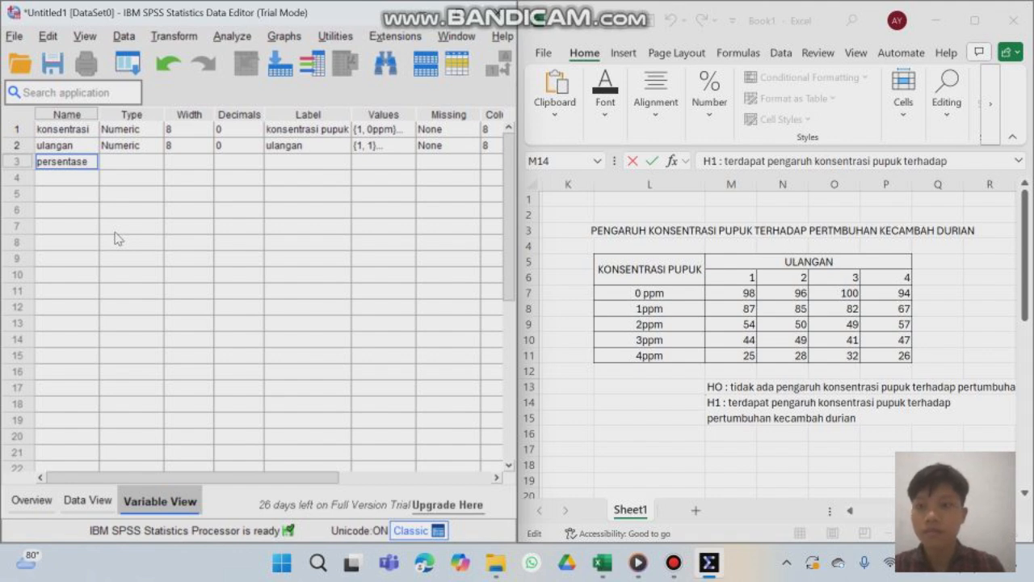
{"action": "left_click", "coordinate": [226, 163]}
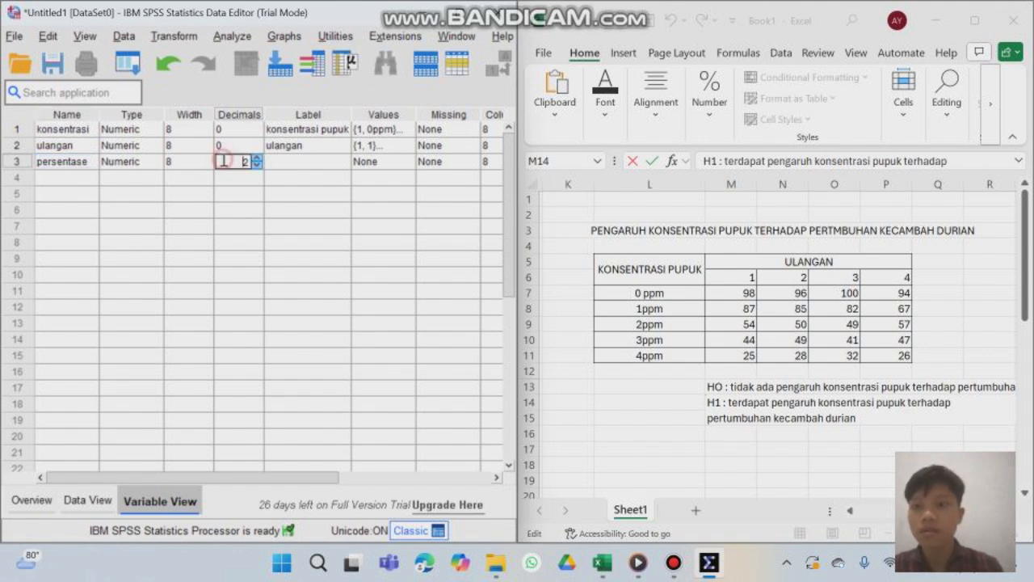
{"action": "left_click", "coordinate": [257, 165]}
{"action": "left_click", "coordinate": [257, 166]}
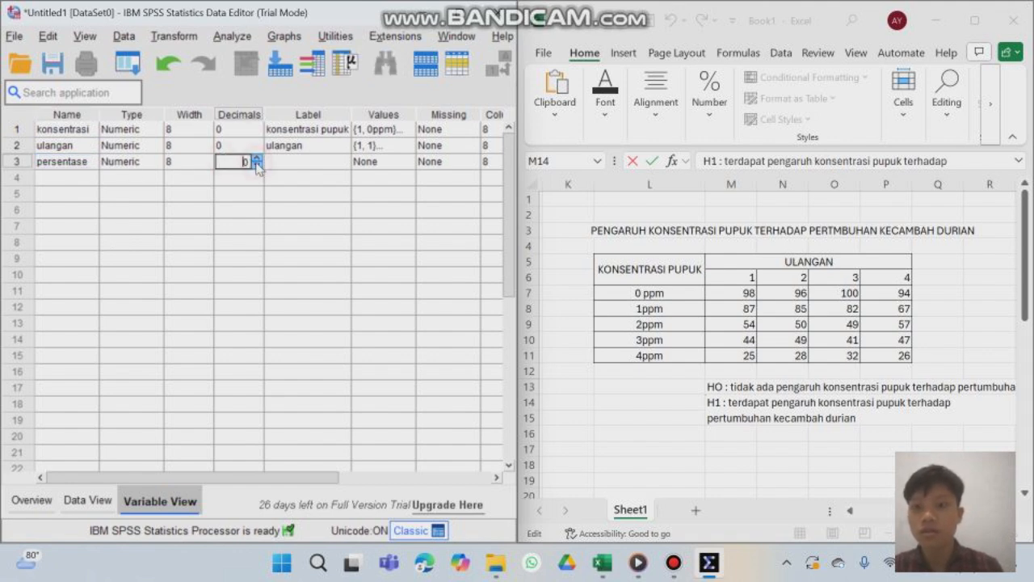
{"action": "left_click", "coordinate": [95, 503]}
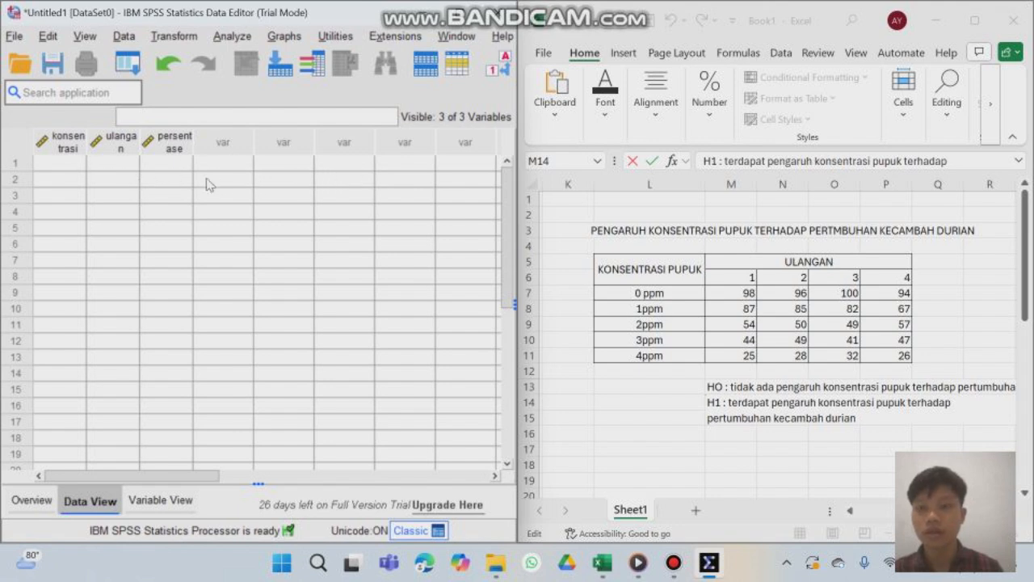
{"action": "left_click", "coordinate": [53, 169]}
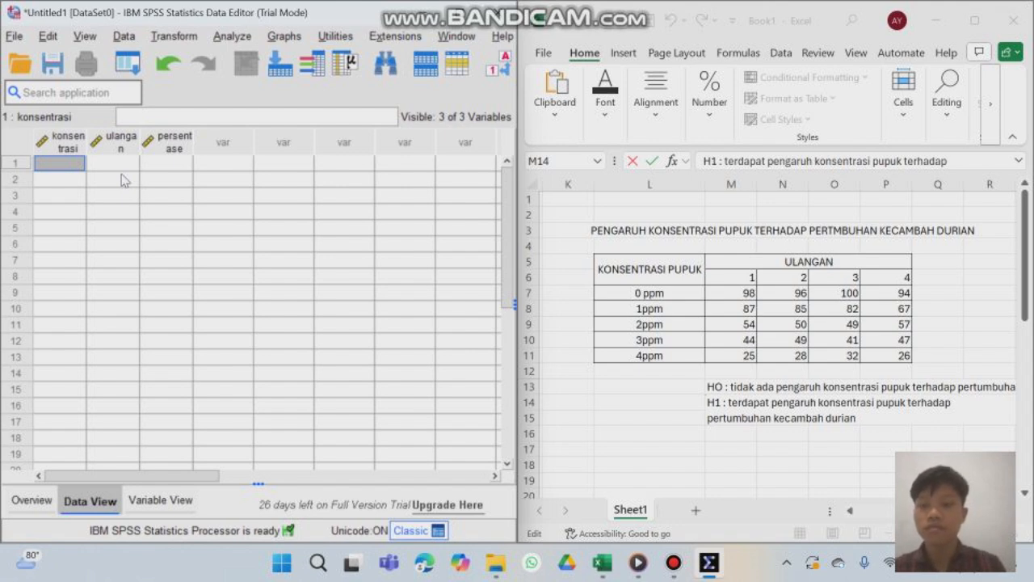
{"action": "mouse_move", "coordinate": [674, 561]}
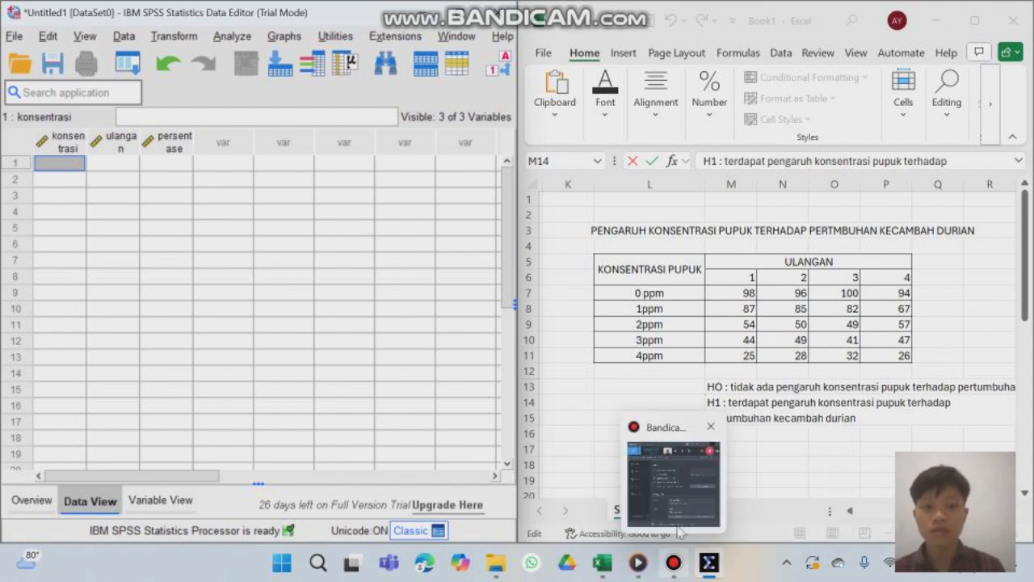
{"action": "left_click", "coordinate": [677, 466]}
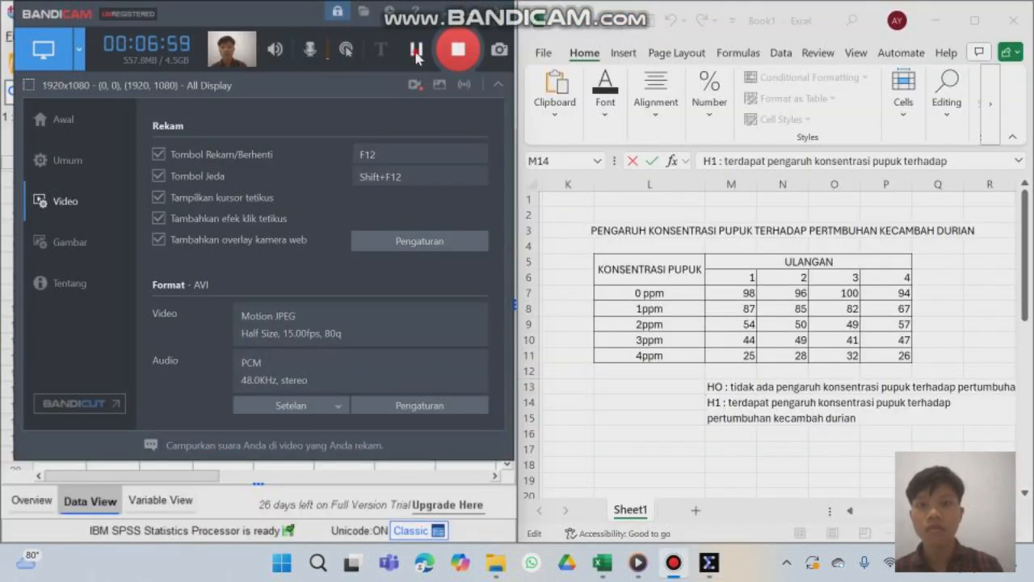
{"action": "left_click_drag", "start_coordinate": [417, 54], "coordinate": [418, 76]}
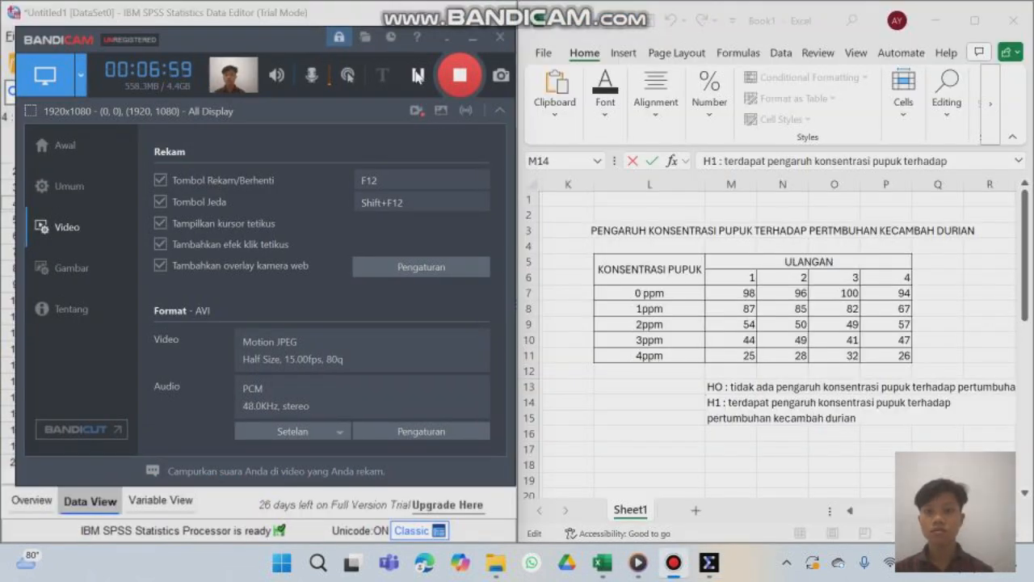
{"action": "left_click", "coordinate": [473, 38]}
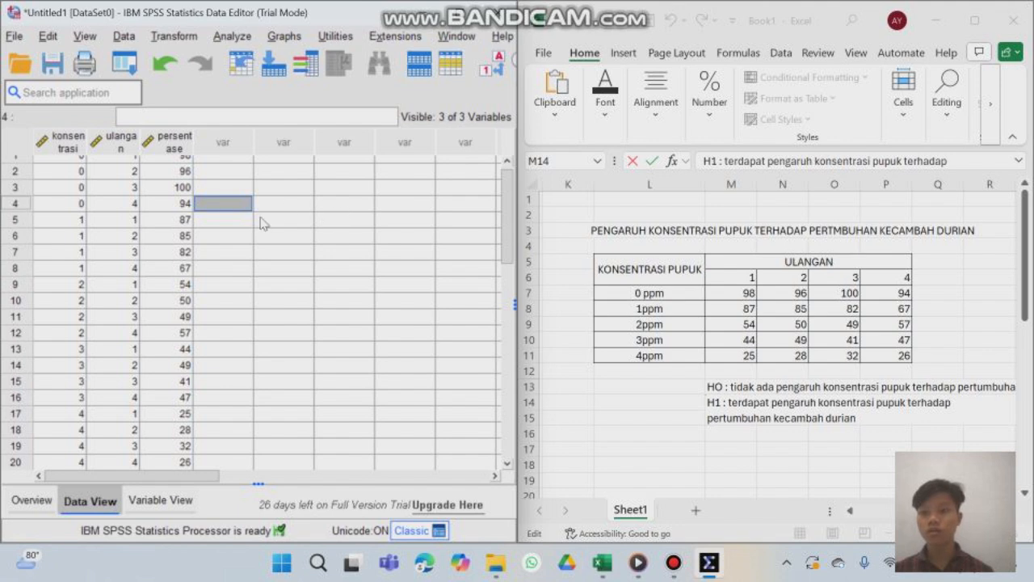
Step: Run a univariate General Linear Model analysis with konsentrasi pupuk as fixed factor and persentase as dependent variable
{"action": "scroll", "coordinate": [261, 223], "scroll_direction": "up", "scroll_amount": 1}
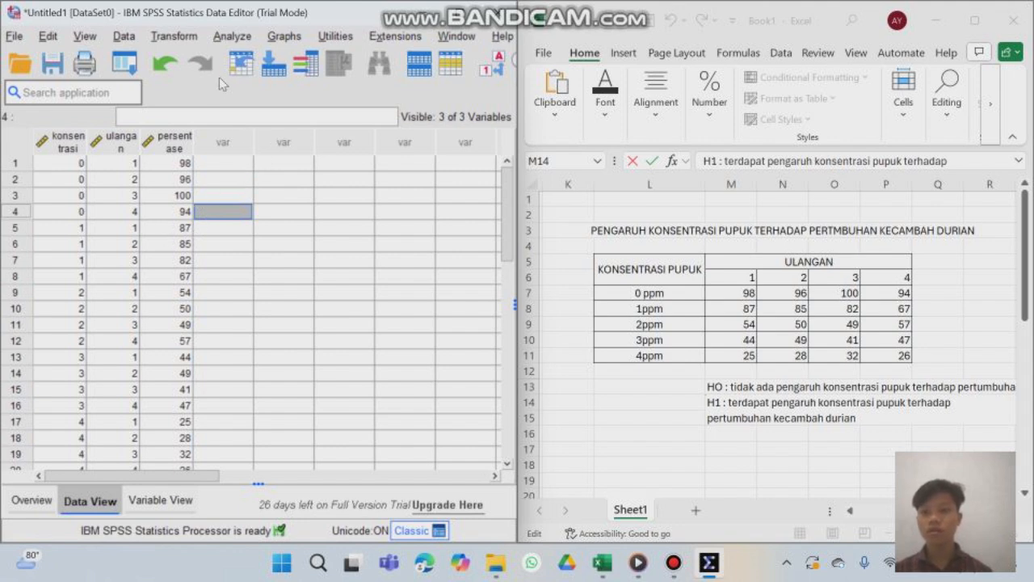
{"action": "left_click", "coordinate": [234, 38]}
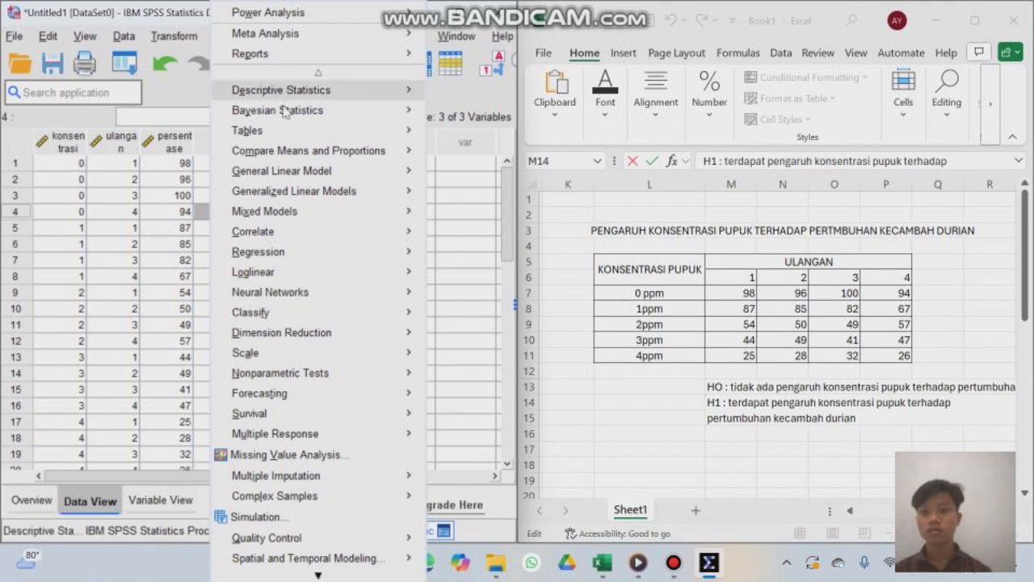
{"action": "mouse_move", "coordinate": [320, 175]}
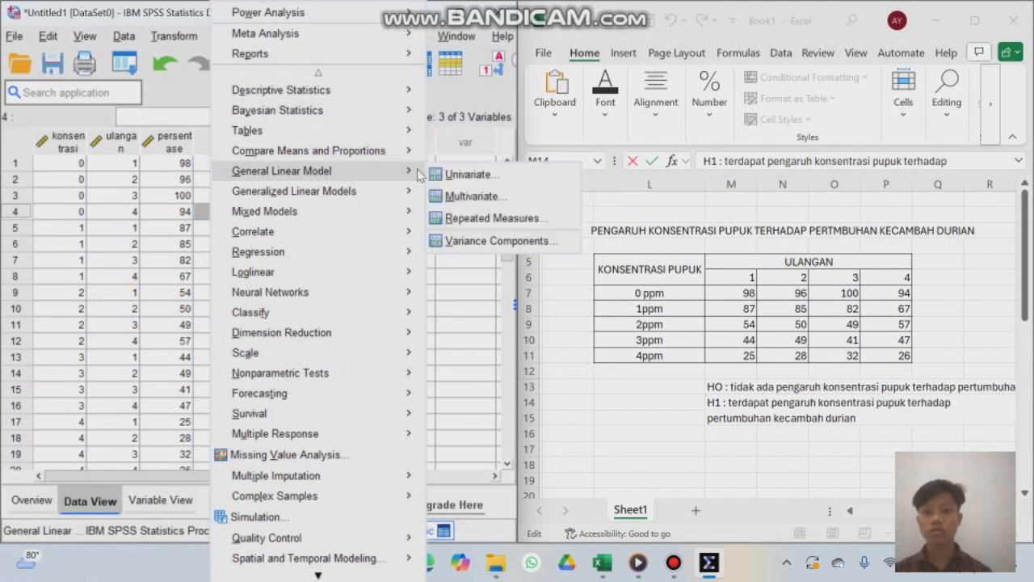
{"action": "left_click", "coordinate": [468, 175]}
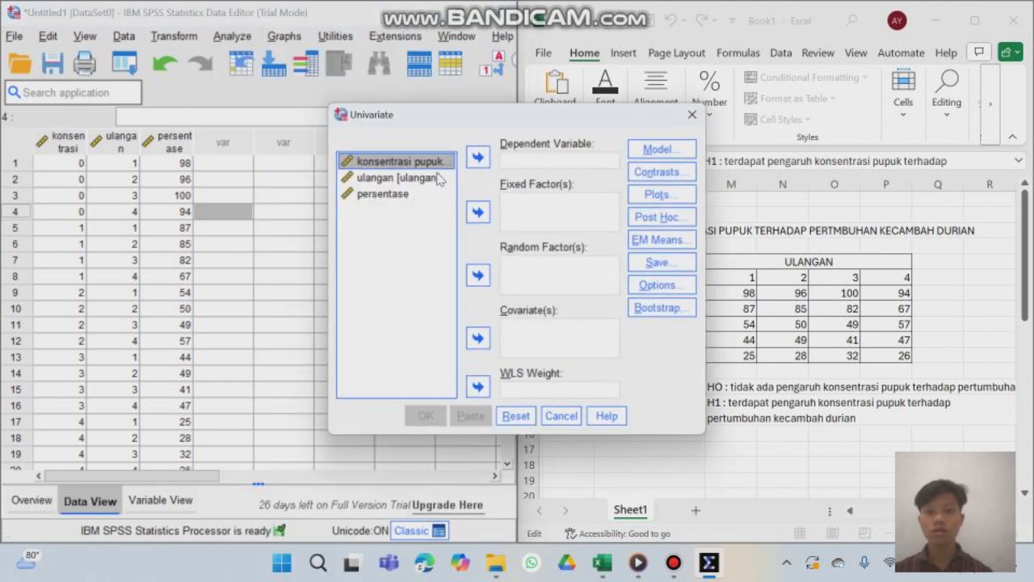
{"action": "left_click", "coordinate": [479, 212]}
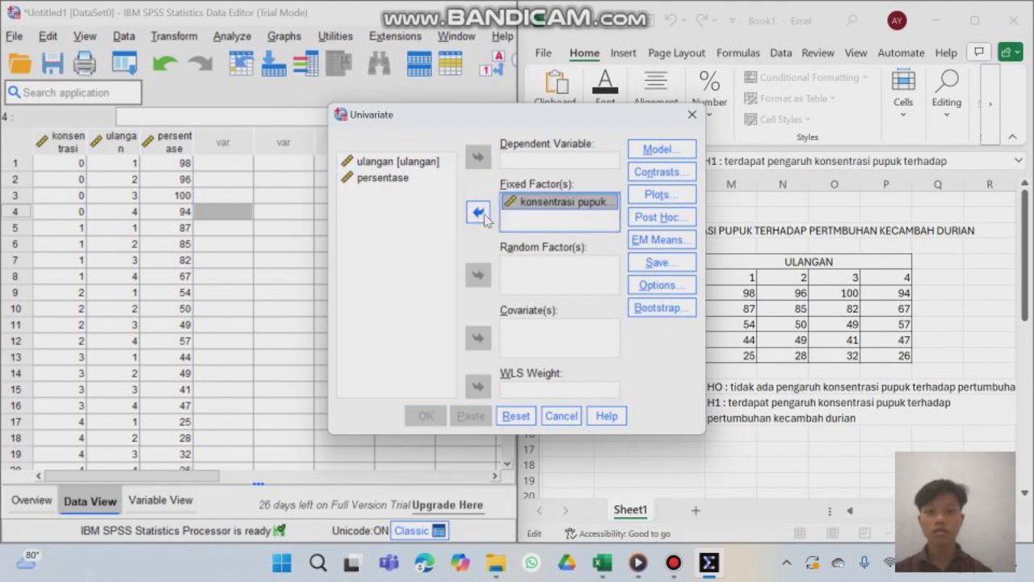
{"action": "left_click", "coordinate": [395, 181]}
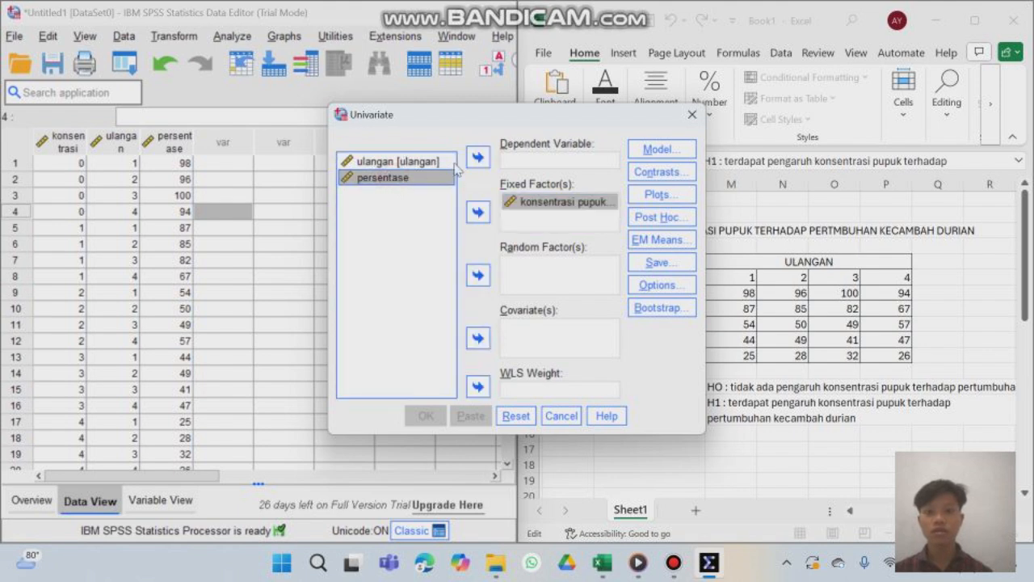
{"action": "left_click", "coordinate": [478, 159]}
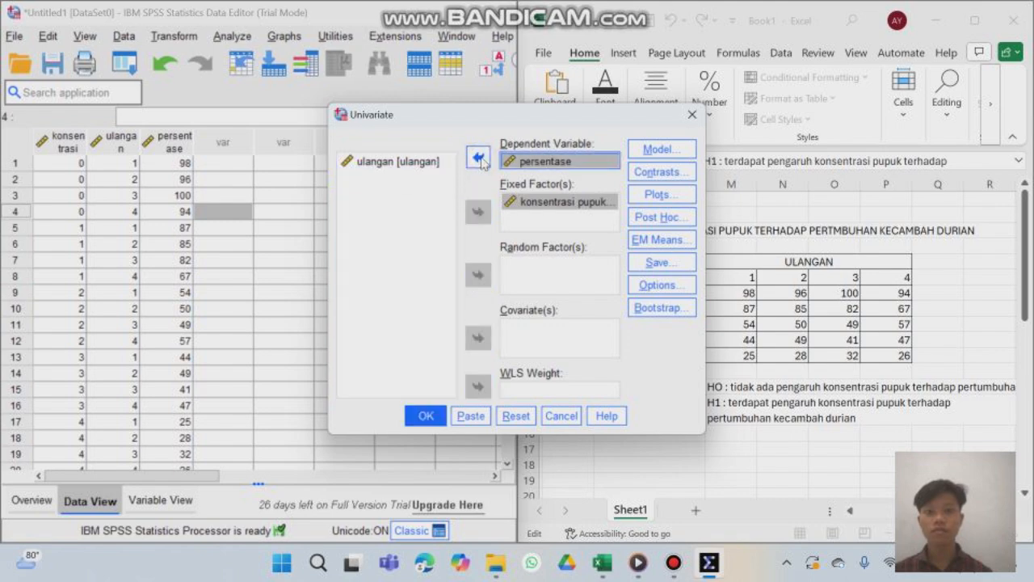
{"action": "left_click", "coordinate": [430, 412]}
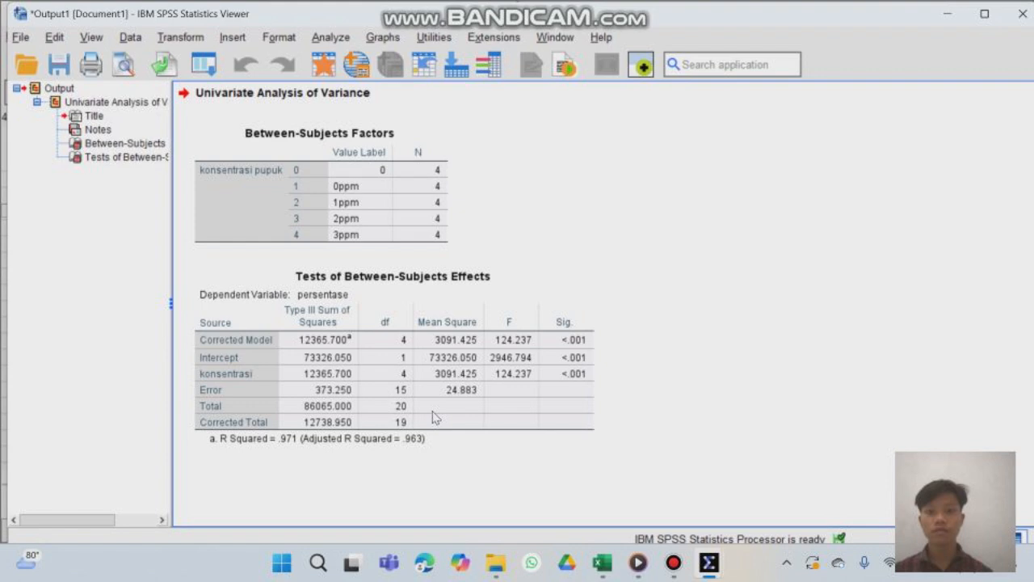
{"action": "left_click", "coordinate": [421, 412]}
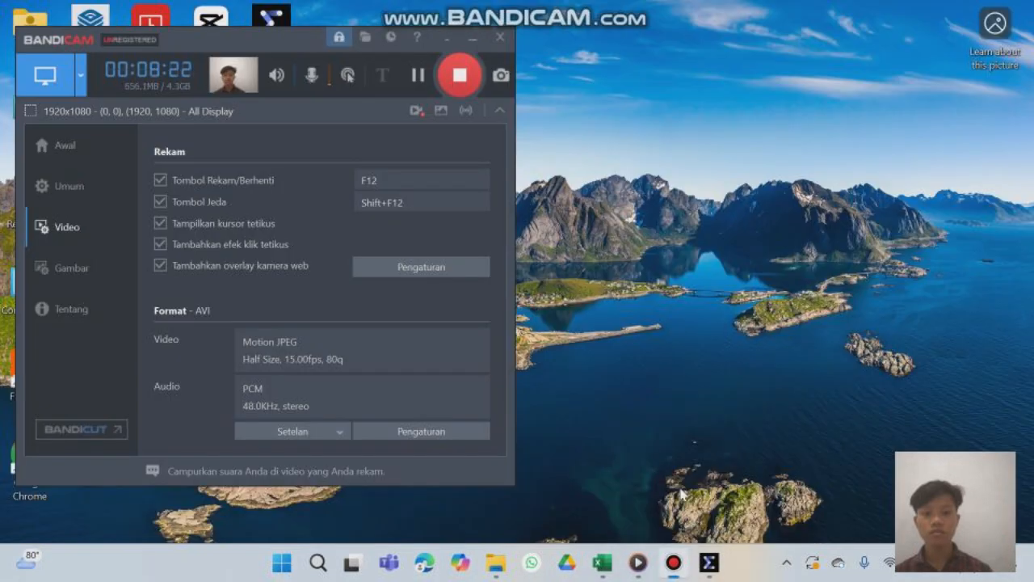
{"action": "left_click", "coordinate": [678, 483]}
{"action": "left_click", "coordinate": [416, 74]}
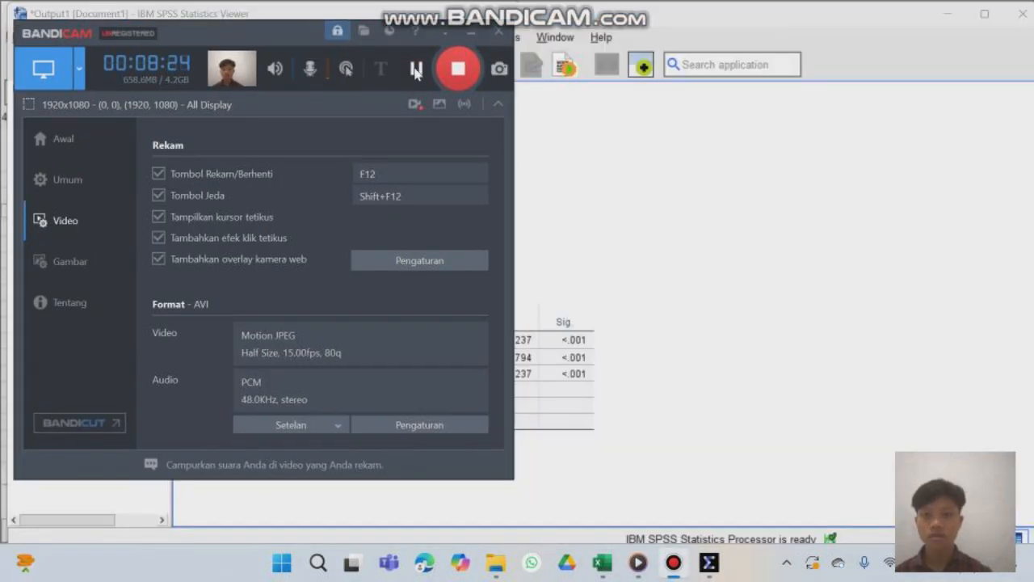
{"action": "left_click", "coordinate": [472, 35]}
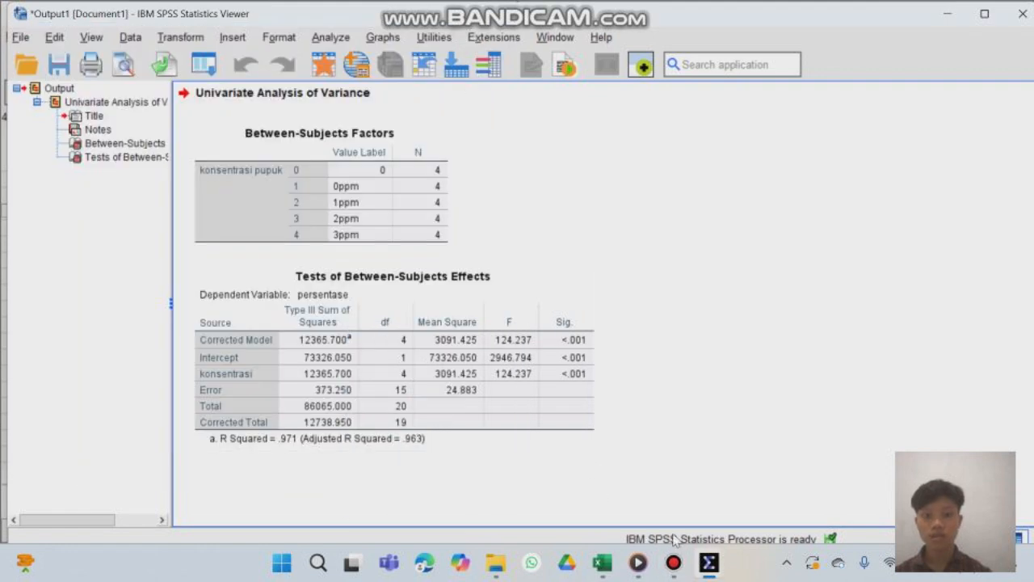
Step: Return to the data sheet and open the post hoc comparison settings of the univariate General Linear Model analysis
{"action": "mouse_move", "coordinate": [713, 571]}
{"action": "left_click", "coordinate": [627, 496]}
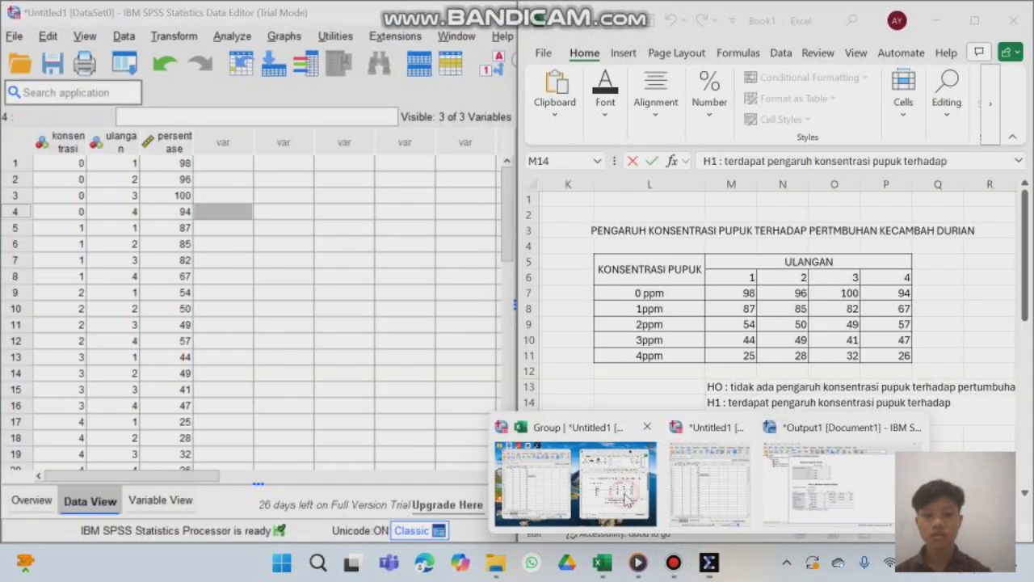
{"action": "left_click", "coordinate": [237, 39]}
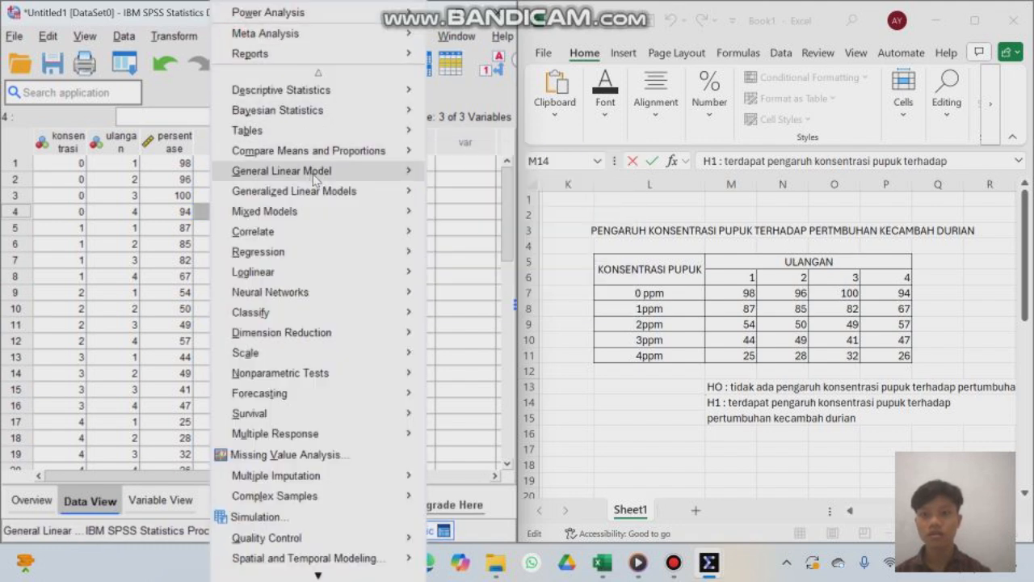
{"action": "mouse_move", "coordinate": [321, 174]}
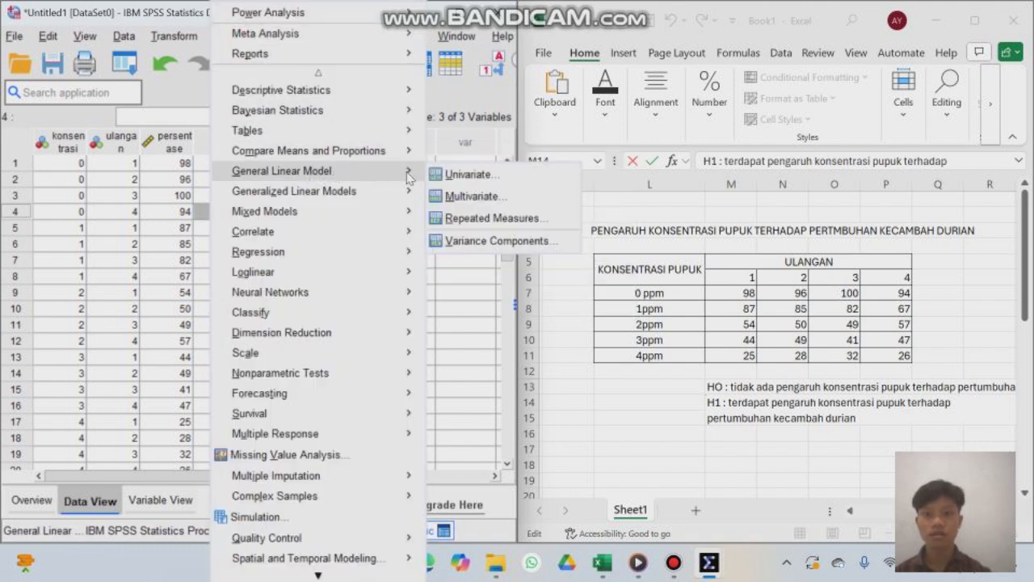
{"action": "left_click", "coordinate": [477, 176]}
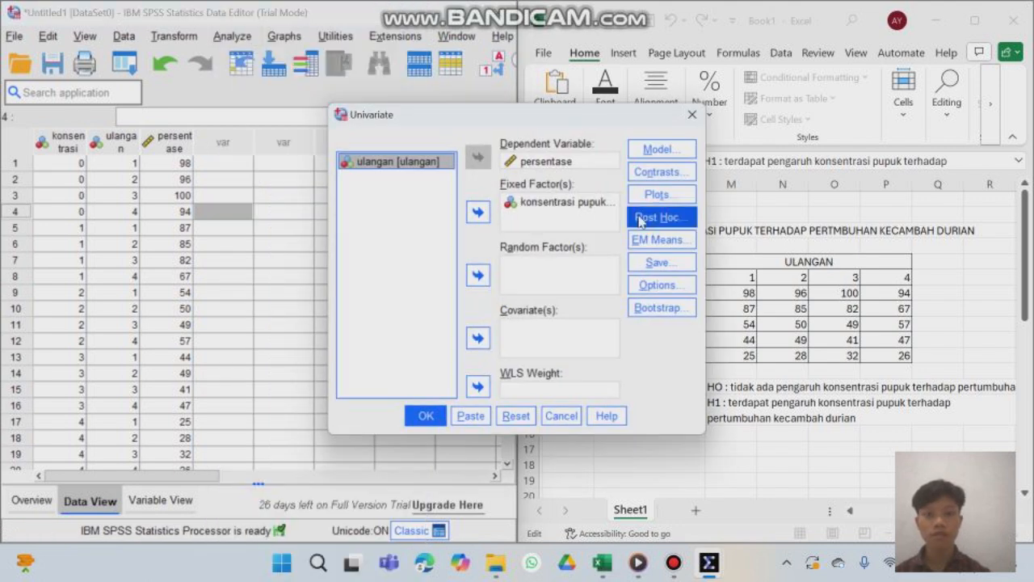
{"action": "left_click", "coordinate": [663, 220]}
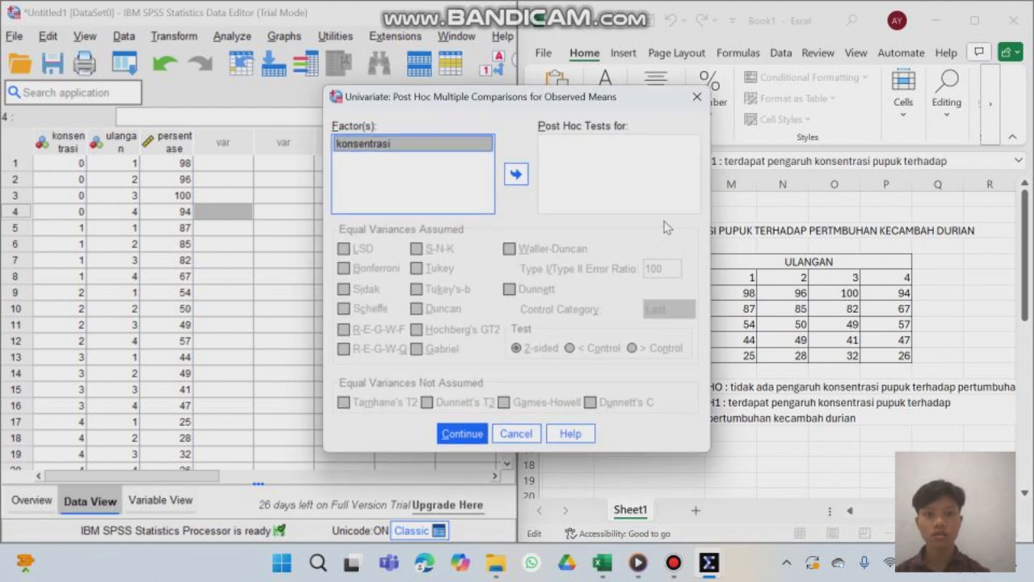
Step: Add konsentrasi to the post hoc tests, enable the Duncan test and run the Univariate analysis
{"action": "left_click", "coordinate": [518, 175]}
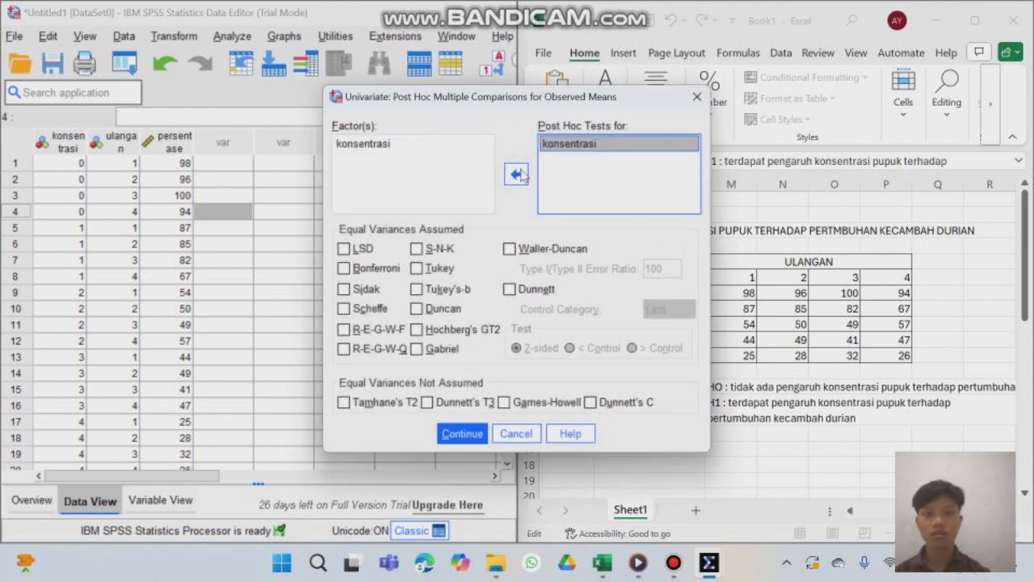
{"action": "left_click", "coordinate": [416, 309]}
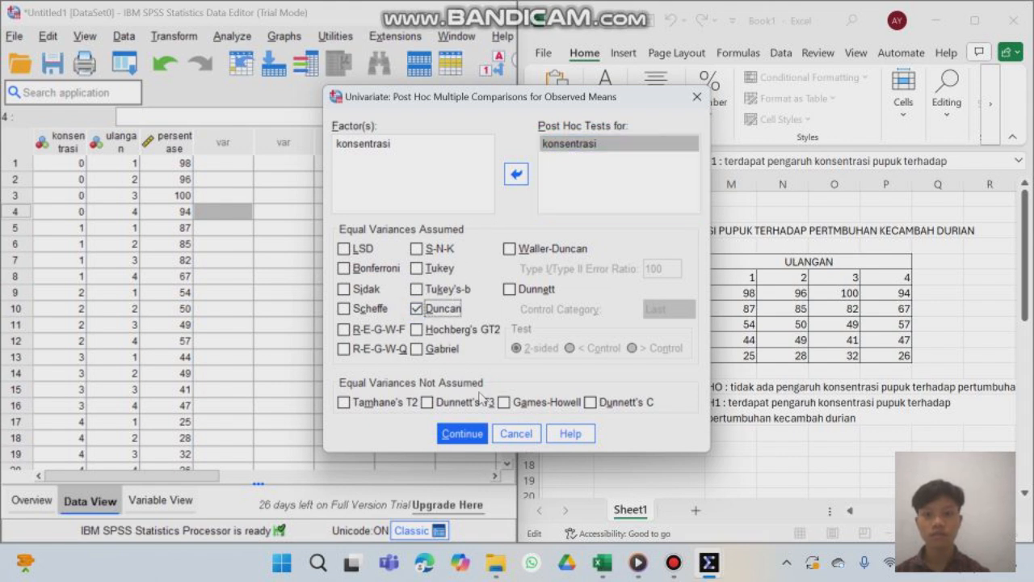
{"action": "left_click", "coordinate": [479, 435]}
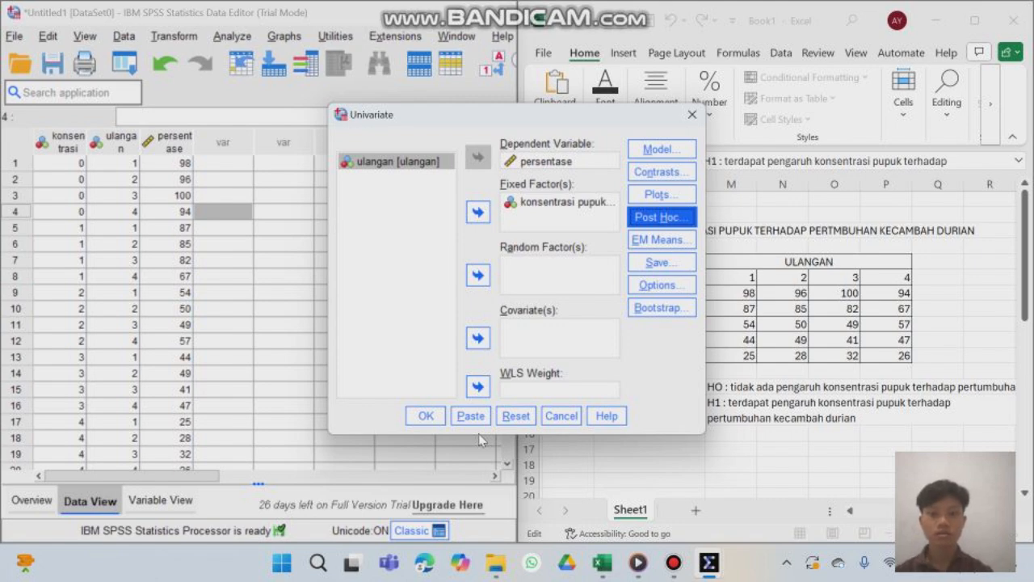
{"action": "left_click", "coordinate": [426, 417]}
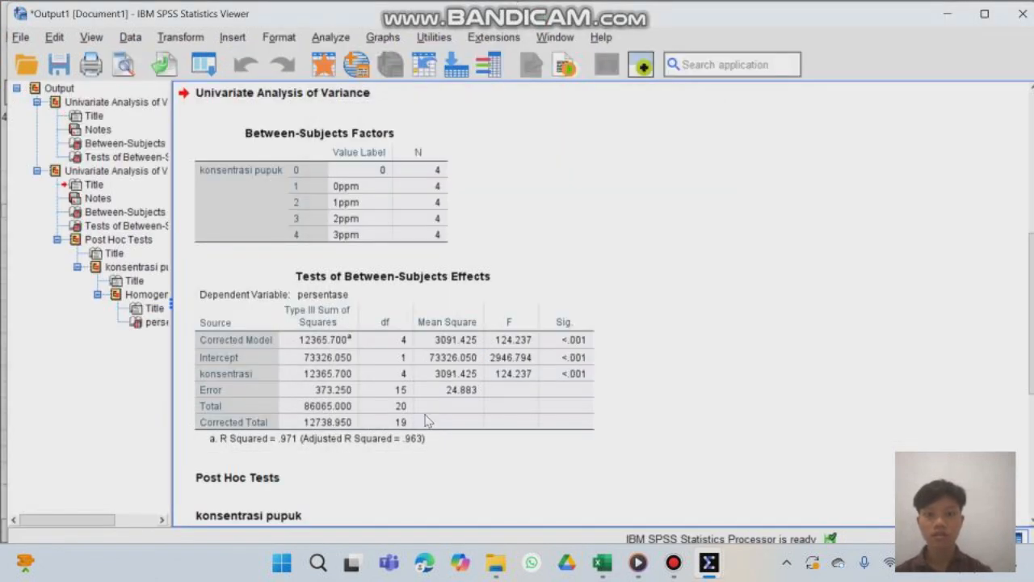
Step: Review the Duncan homogeneous subsets and the between-subjects tables in the output
{"action": "scroll", "coordinate": [428, 421], "scroll_direction": "down", "scroll_amount": 6}
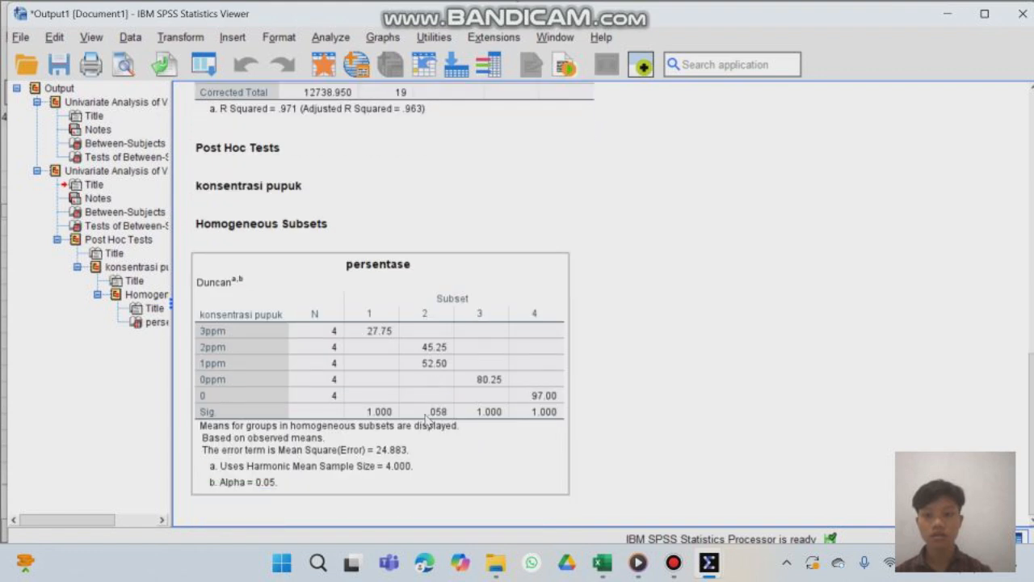
{"action": "scroll", "coordinate": [427, 420], "scroll_direction": "up", "scroll_amount": 5}
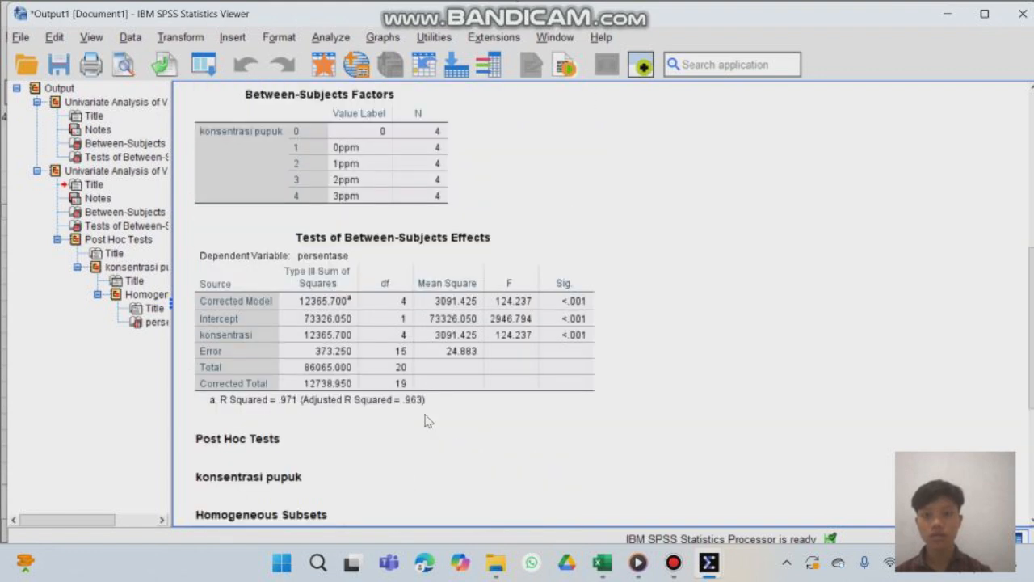
{"action": "scroll", "coordinate": [427, 420], "scroll_direction": "up", "scroll_amount": 2}
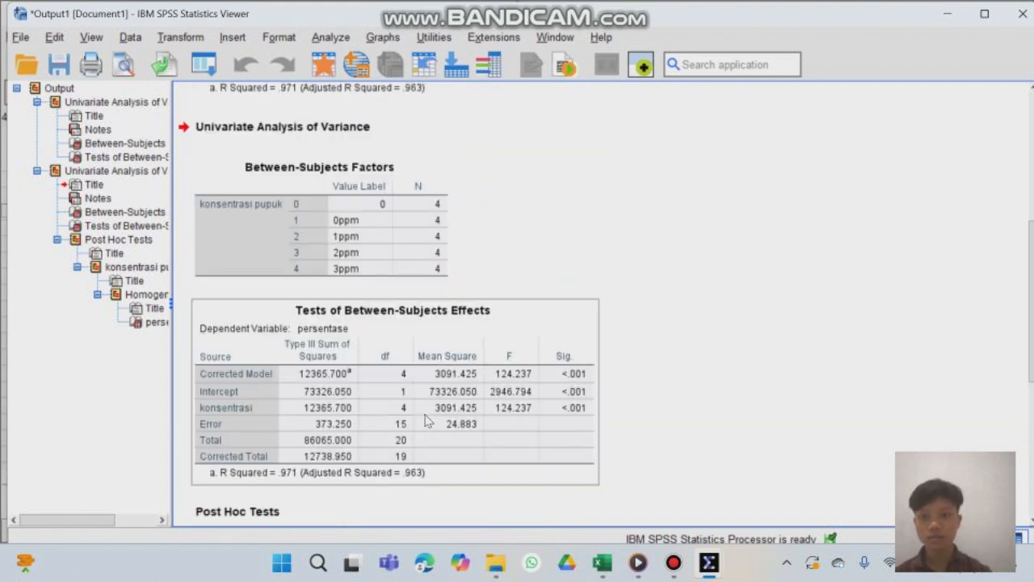
{"action": "scroll", "coordinate": [428, 420], "scroll_direction": "up", "scroll_amount": 5}
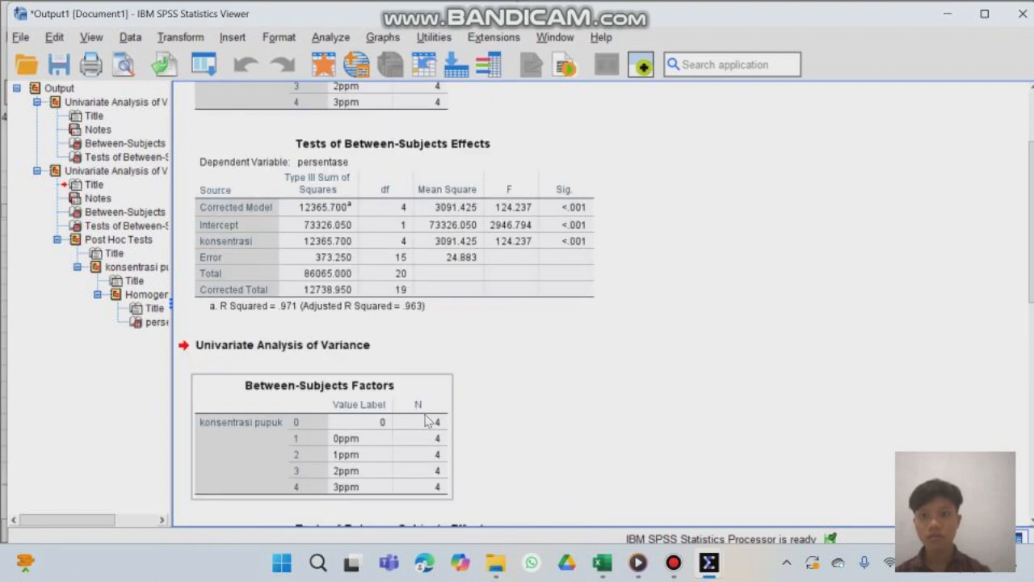
{"action": "scroll", "coordinate": [428, 420], "scroll_direction": "up", "scroll_amount": 2}
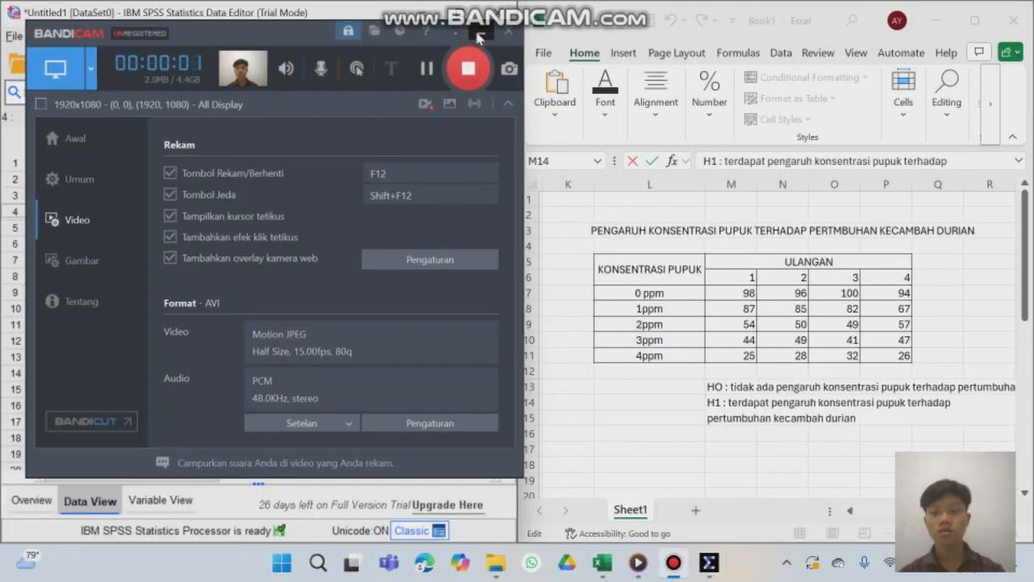
Step: Reopen the General Linear Model Univariate analysis, add the LSD post hoc test for konsentrasi and run it
{"action": "left_click", "coordinate": [479, 36]}
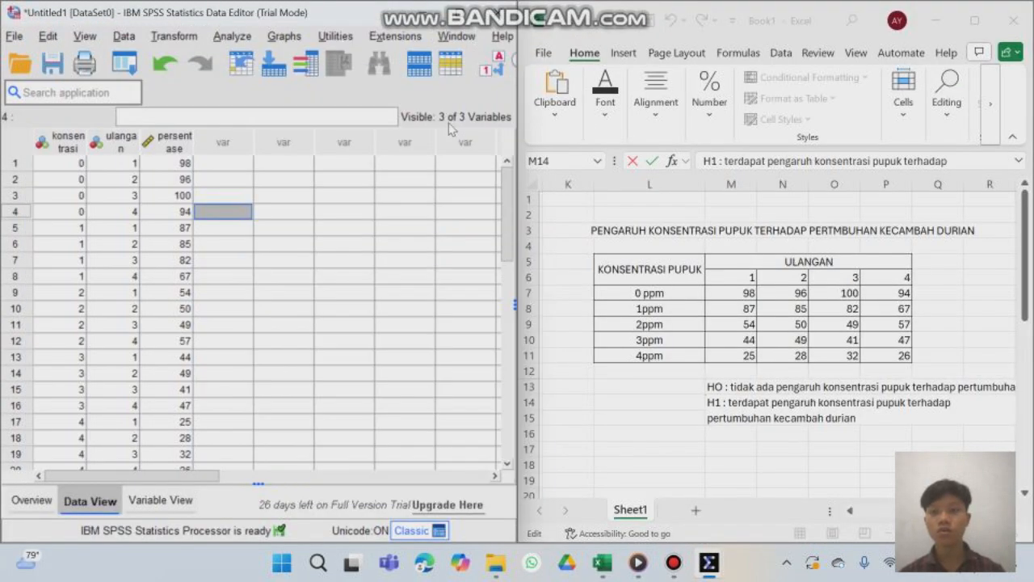
{"action": "left_click", "coordinate": [250, 38]}
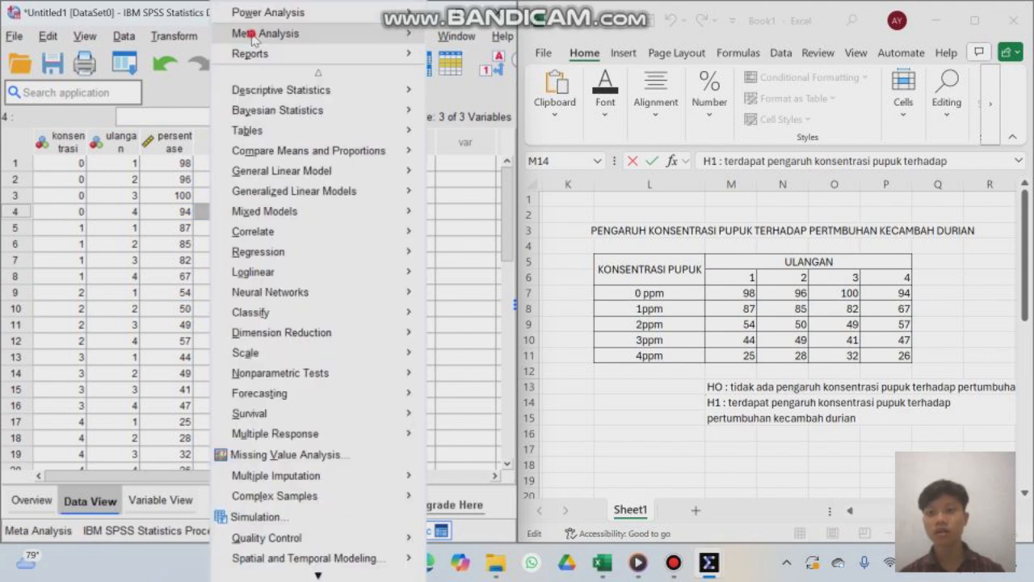
{"action": "mouse_move", "coordinate": [328, 174]}
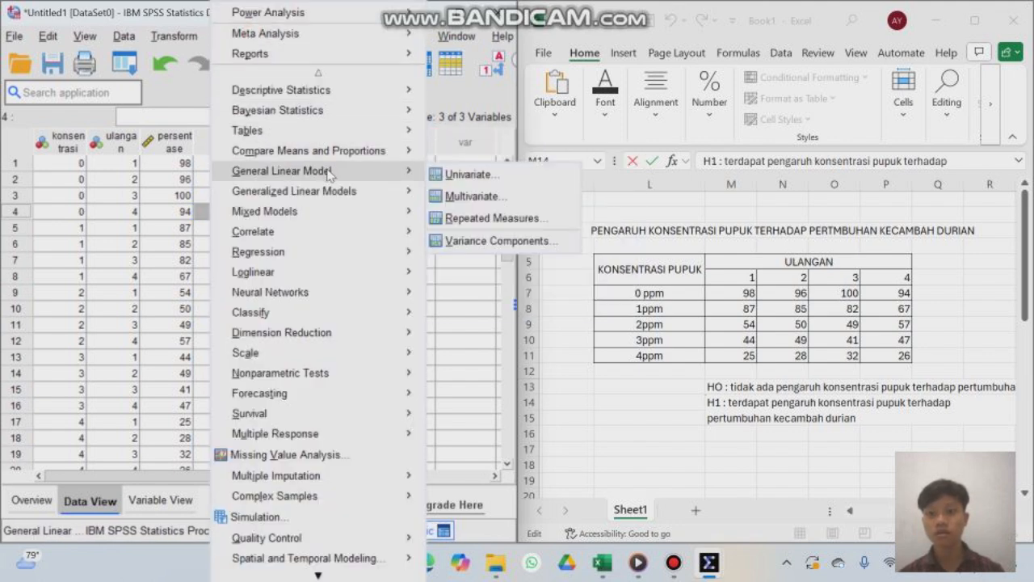
{"action": "left_click", "coordinate": [477, 176]}
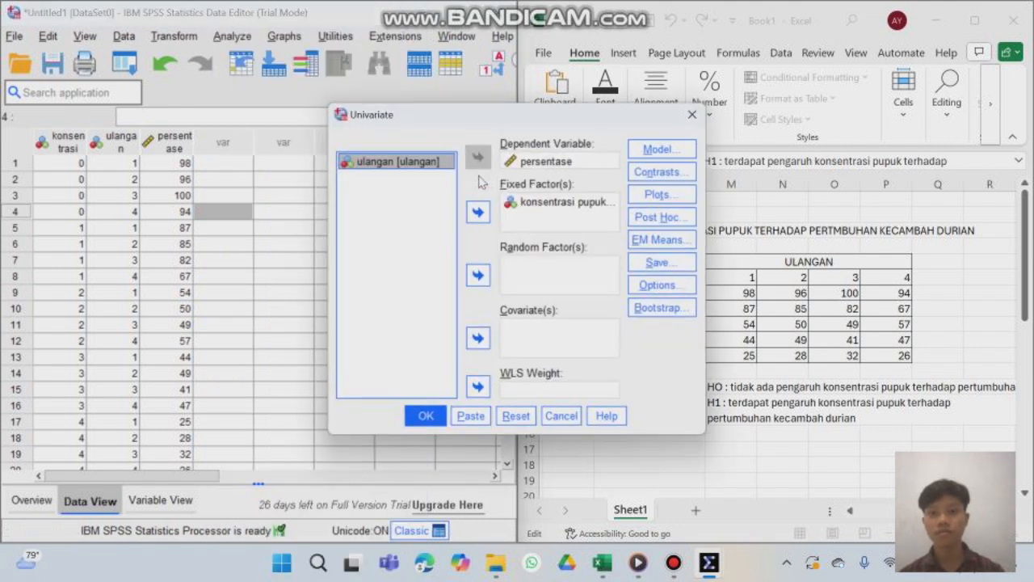
{"action": "left_click", "coordinate": [656, 218]}
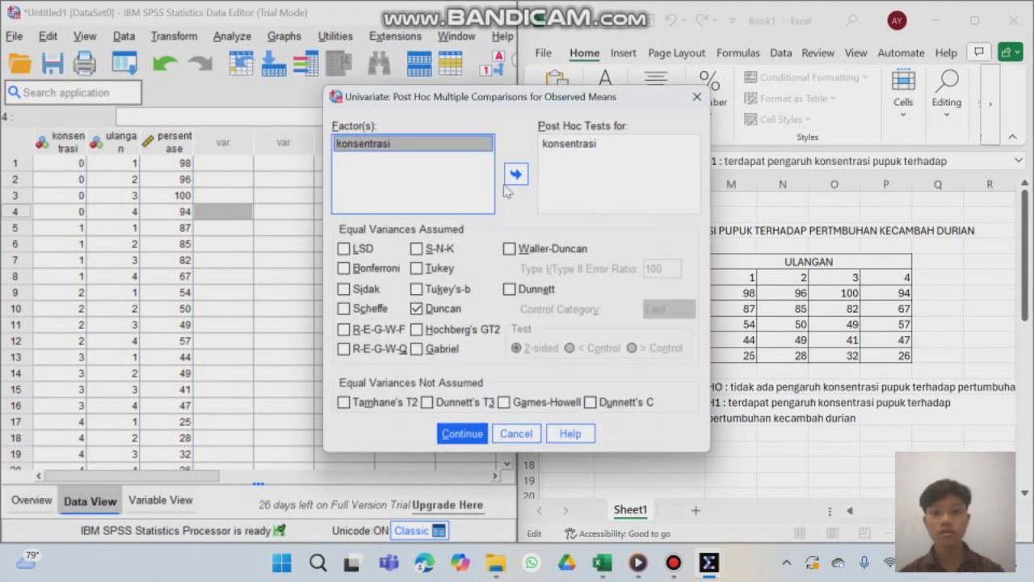
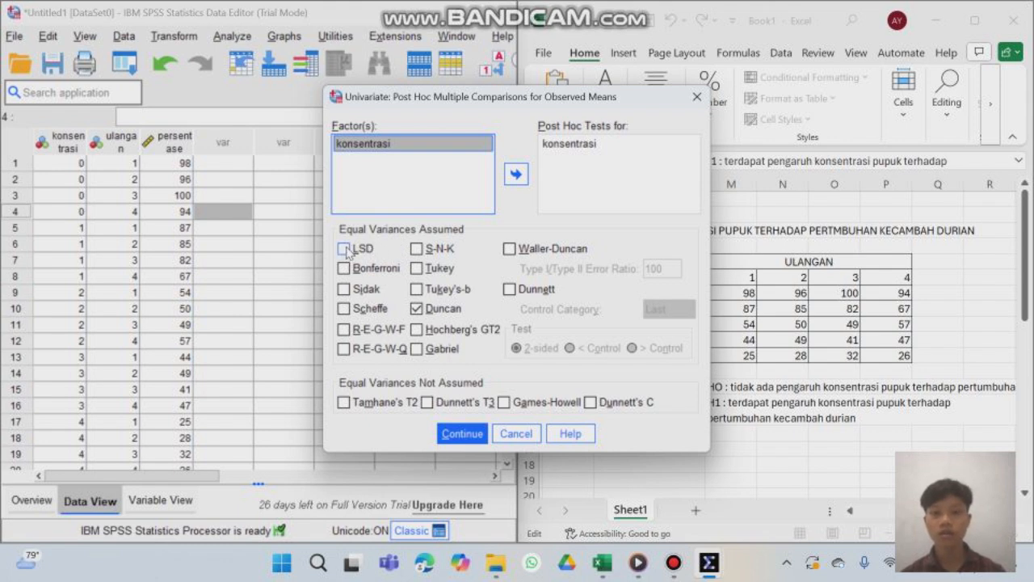
{"action": "left_click", "coordinate": [347, 250]}
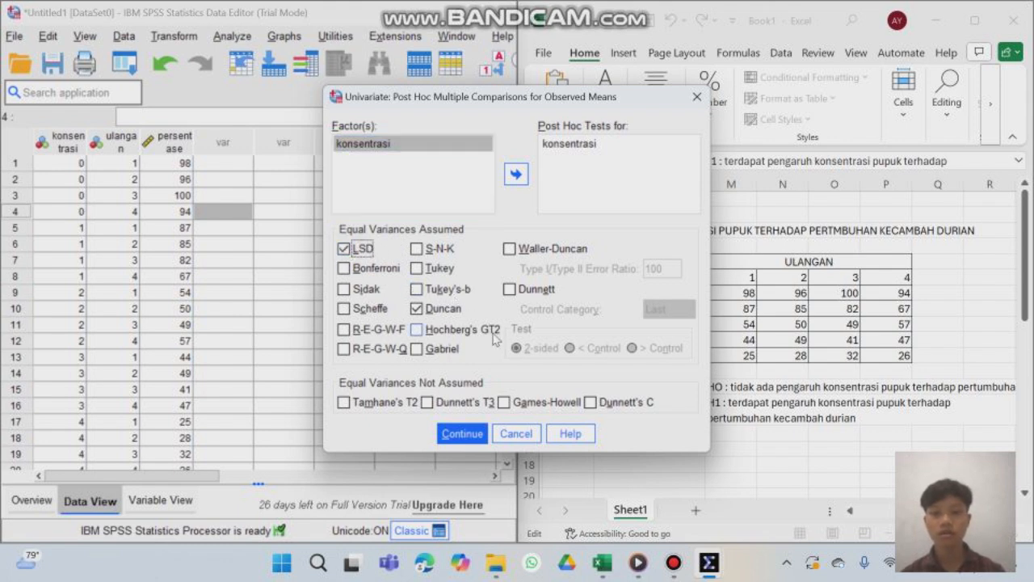
{"action": "left_click", "coordinate": [467, 435]}
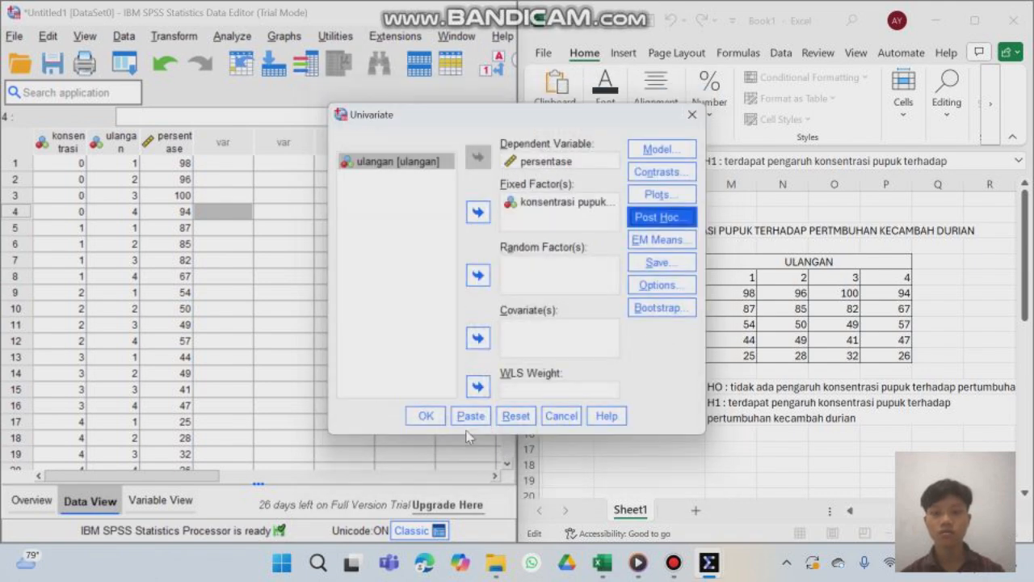
{"action": "left_click", "coordinate": [427, 417]}
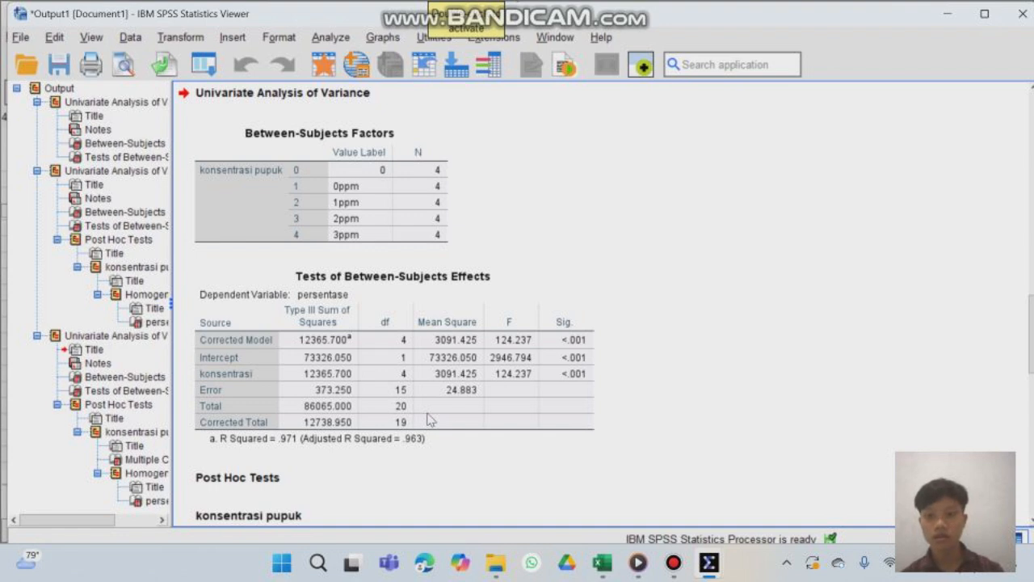
Step: Examine the LSD multiple comparisons table and the Duncan homogeneous subsets for konsentrasi pupuk in the new output
{"action": "scroll", "coordinate": [429, 418], "scroll_direction": "down", "scroll_amount": 10}
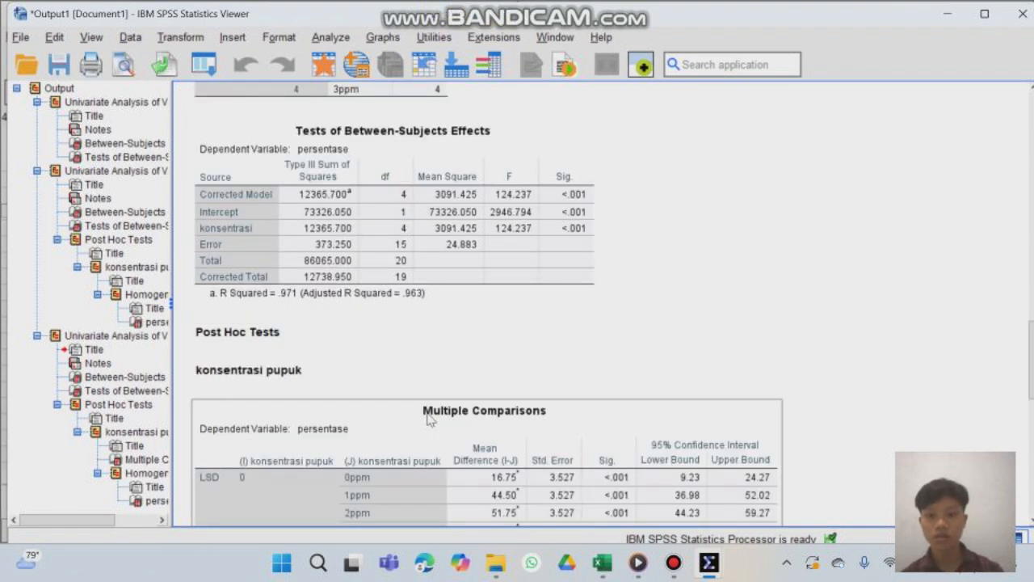
{"action": "scroll", "coordinate": [428, 419], "scroll_direction": "down", "scroll_amount": 3}
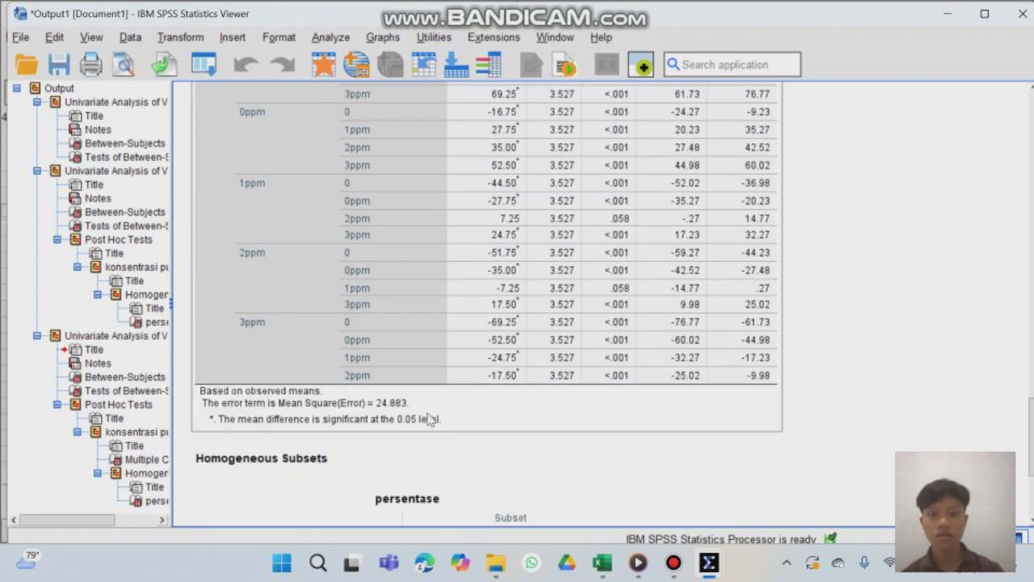
{"action": "scroll", "coordinate": [430, 419], "scroll_direction": "down", "scroll_amount": 5}
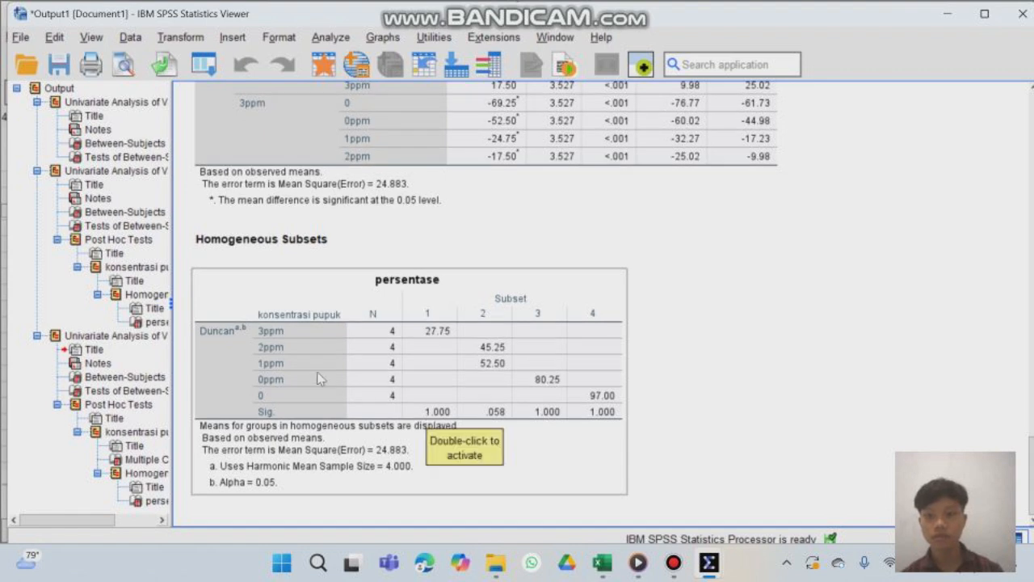
{"action": "scroll", "coordinate": [453, 259], "scroll_direction": "up", "scroll_amount": 7}
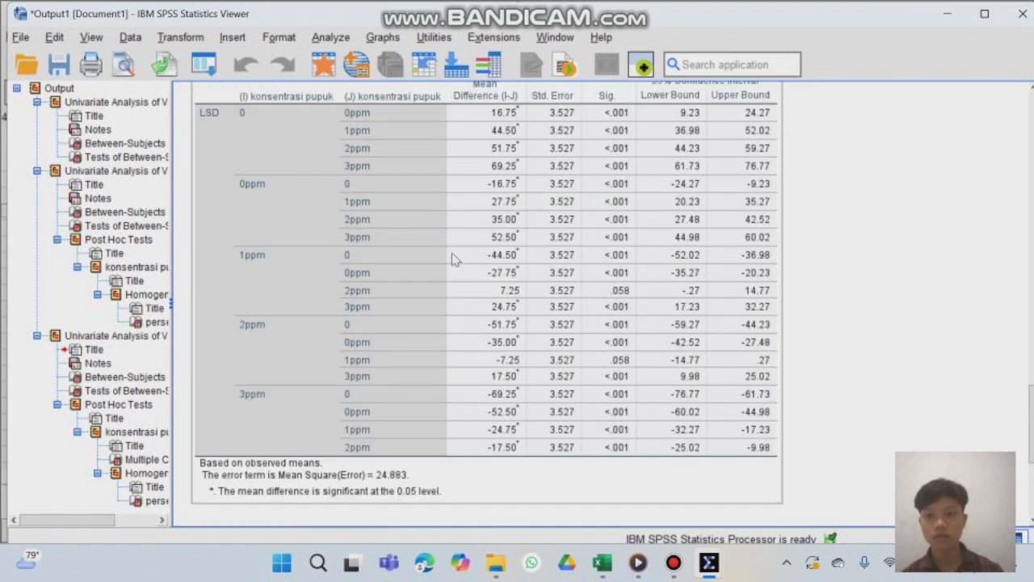
{"action": "scroll", "coordinate": [452, 258], "scroll_direction": "up", "scroll_amount": 2}
{"action": "scroll", "coordinate": [452, 255], "scroll_direction": "up", "scroll_amount": 2}
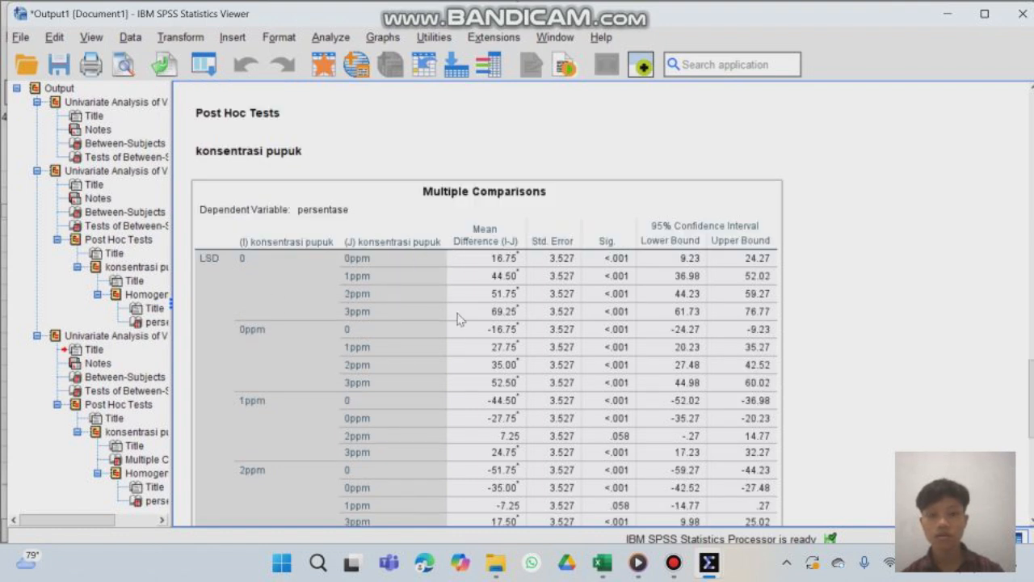
{"action": "scroll", "coordinate": [471, 344], "scroll_direction": "down", "scroll_amount": 2}
{"action": "scroll", "coordinate": [472, 344], "scroll_direction": "down", "scroll_amount": 4}
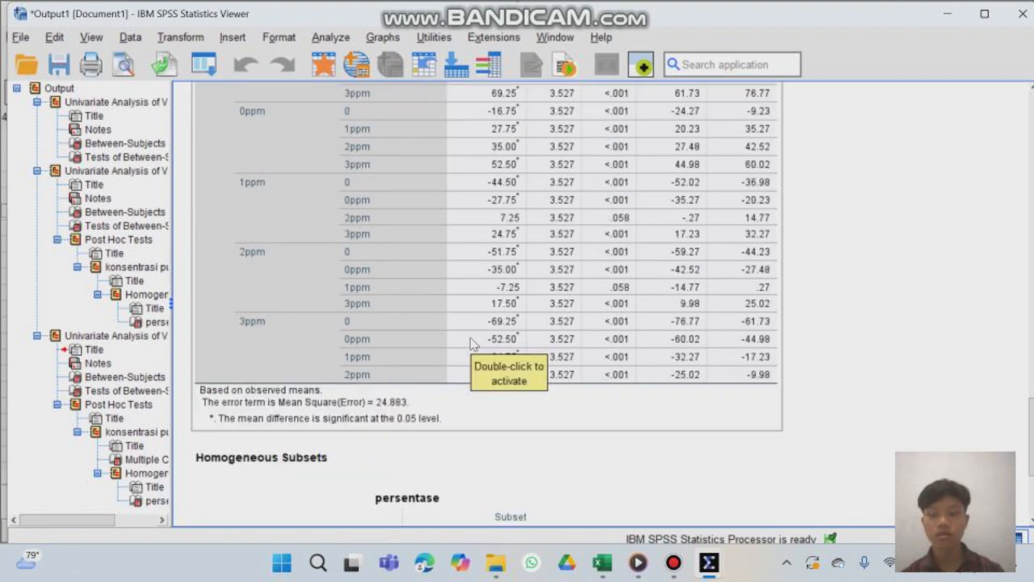
{"action": "scroll", "coordinate": [472, 344], "scroll_direction": "up", "scroll_amount": 2}
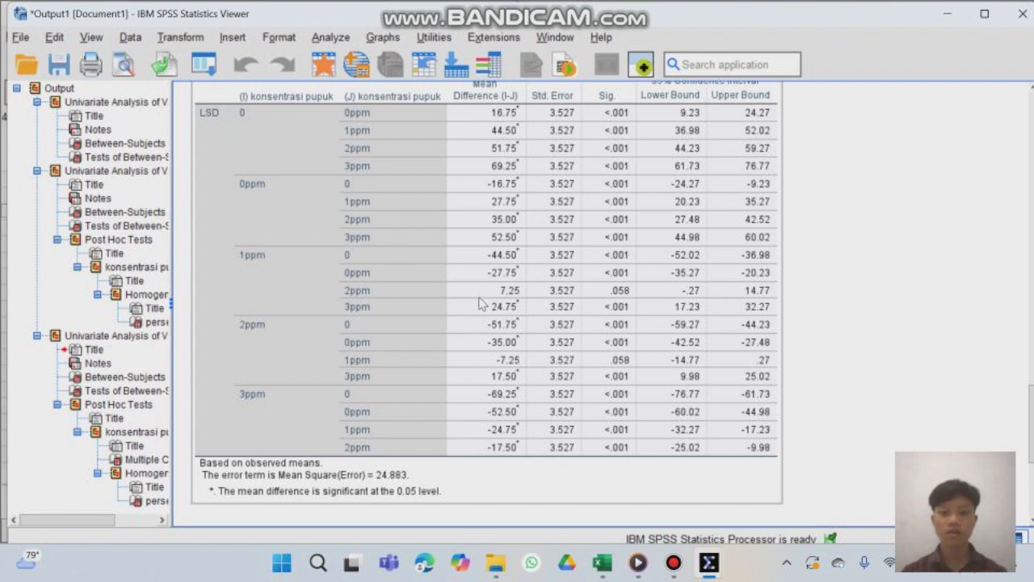
Step: Return to the Data Editor, add the Tukey post hoc test for konsentrasi in the Univariate analysis and run it
{"action": "left_click", "coordinate": [637, 559]}
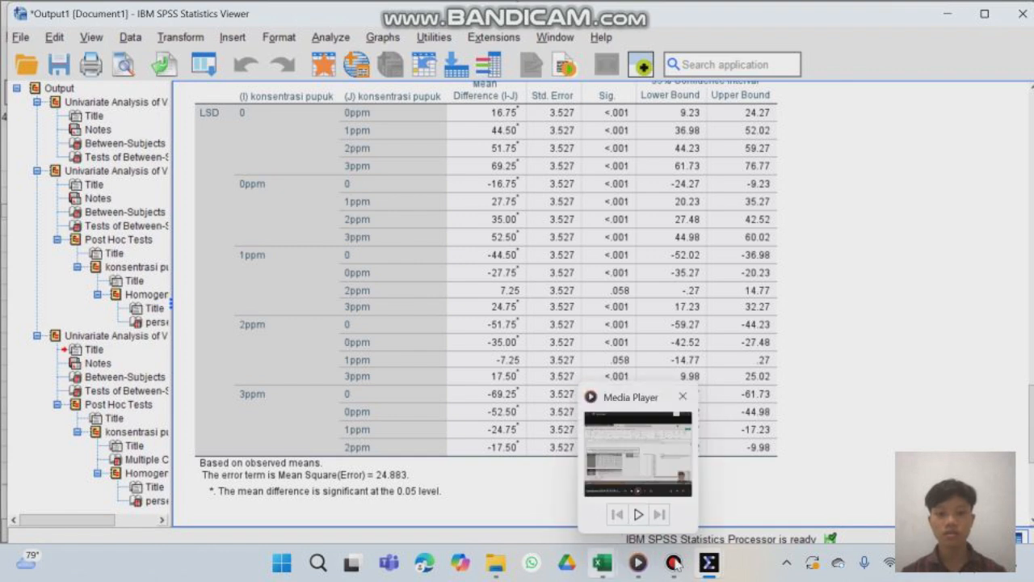
{"action": "mouse_move", "coordinate": [708, 563]}
{"action": "left_click", "coordinate": [618, 505]}
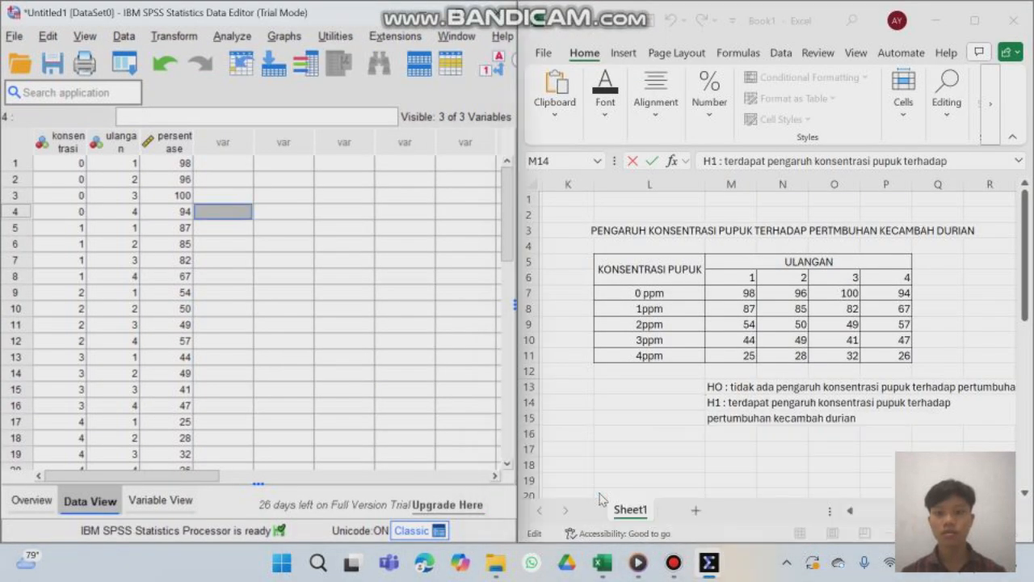
{"action": "left_click", "coordinate": [231, 37]}
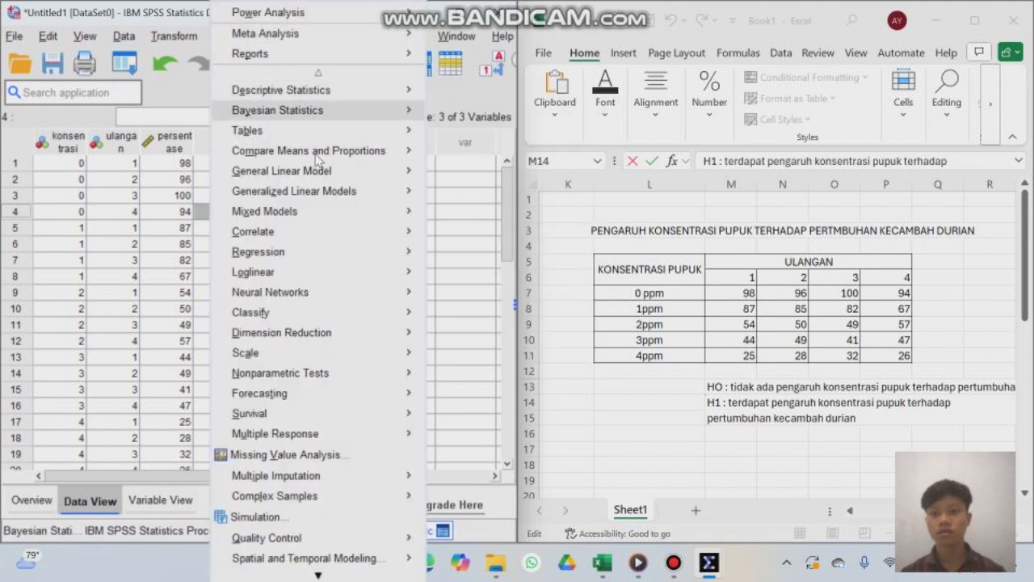
{"action": "mouse_move", "coordinate": [360, 172]}
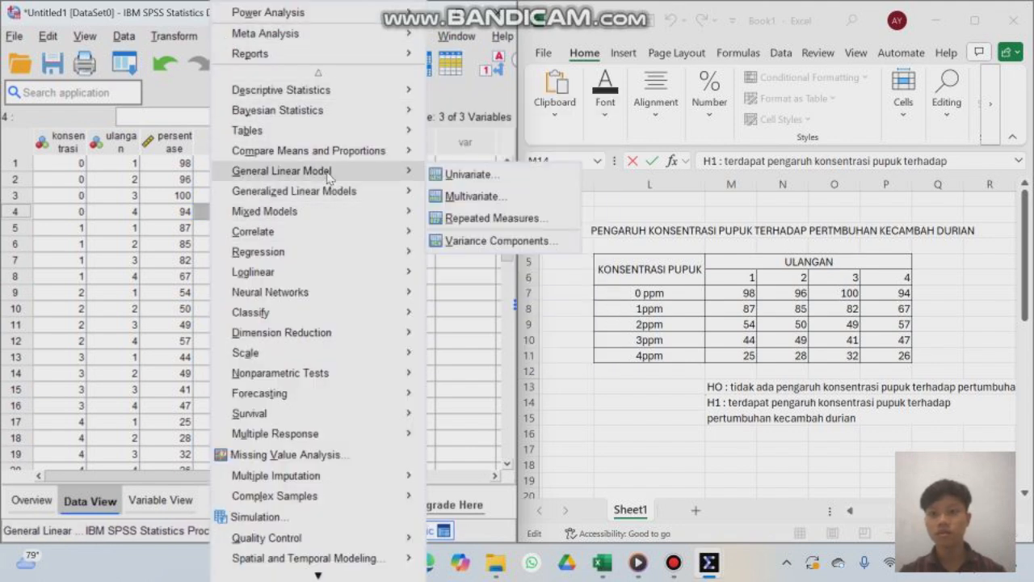
{"action": "left_click", "coordinate": [457, 178]}
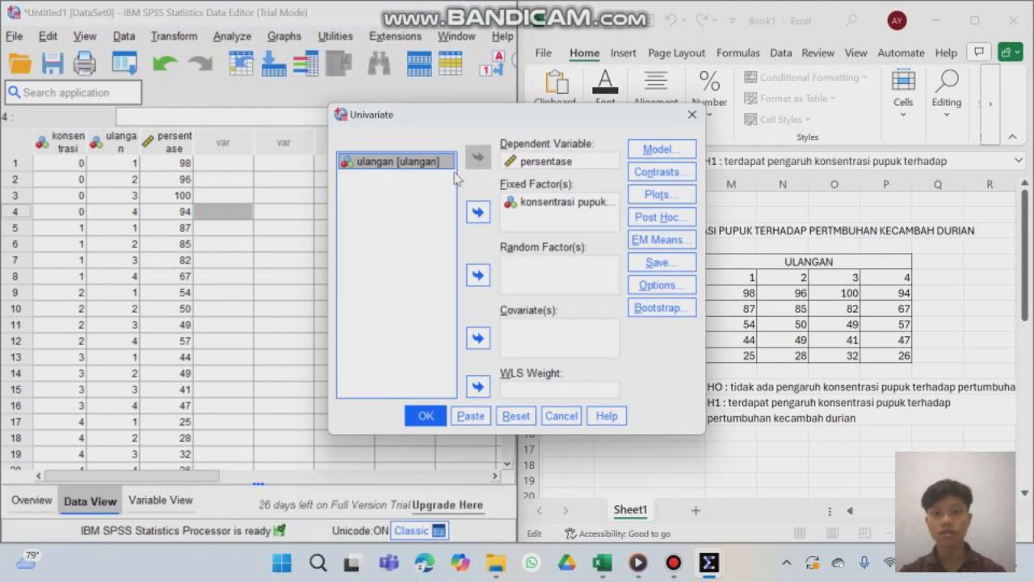
{"action": "left_click", "coordinate": [658, 218]}
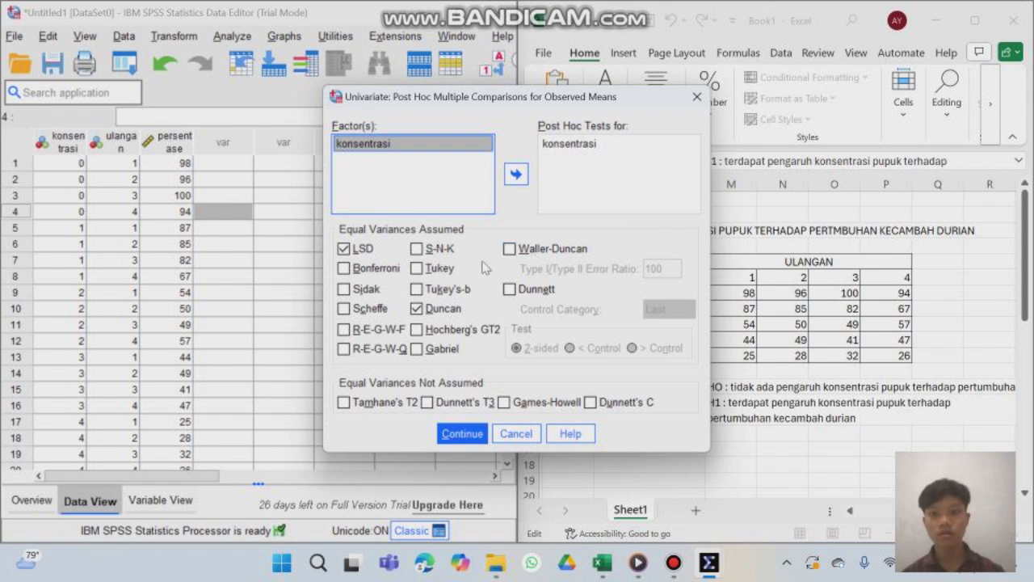
{"action": "left_click", "coordinate": [417, 269]}
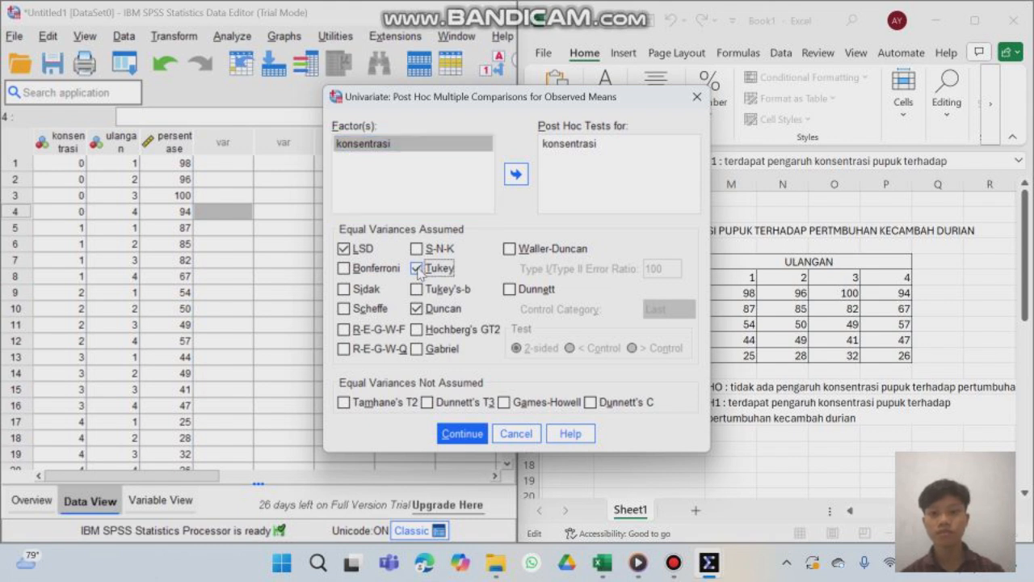
{"action": "left_click", "coordinate": [464, 435]}
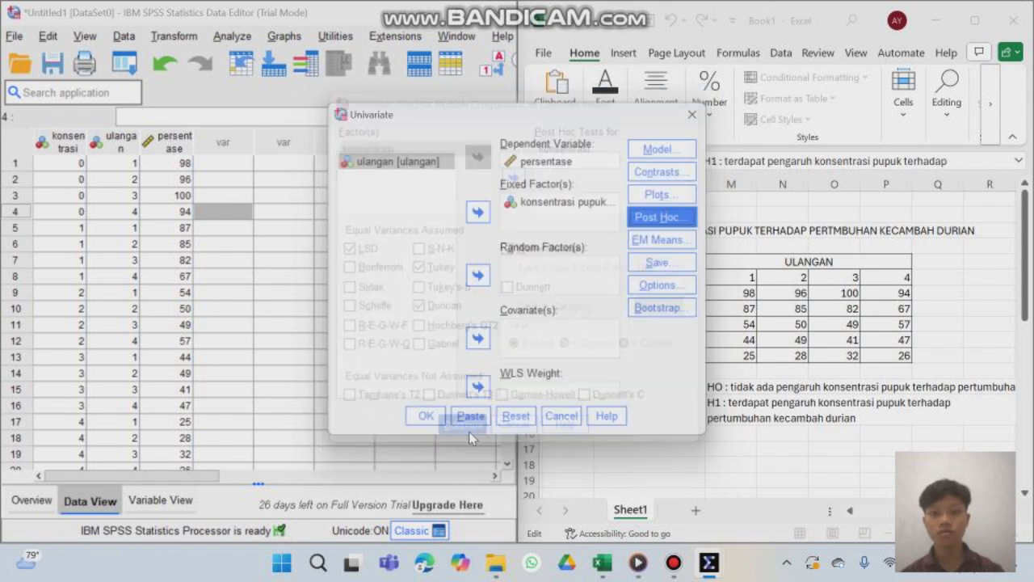
{"action": "left_click", "coordinate": [424, 416]}
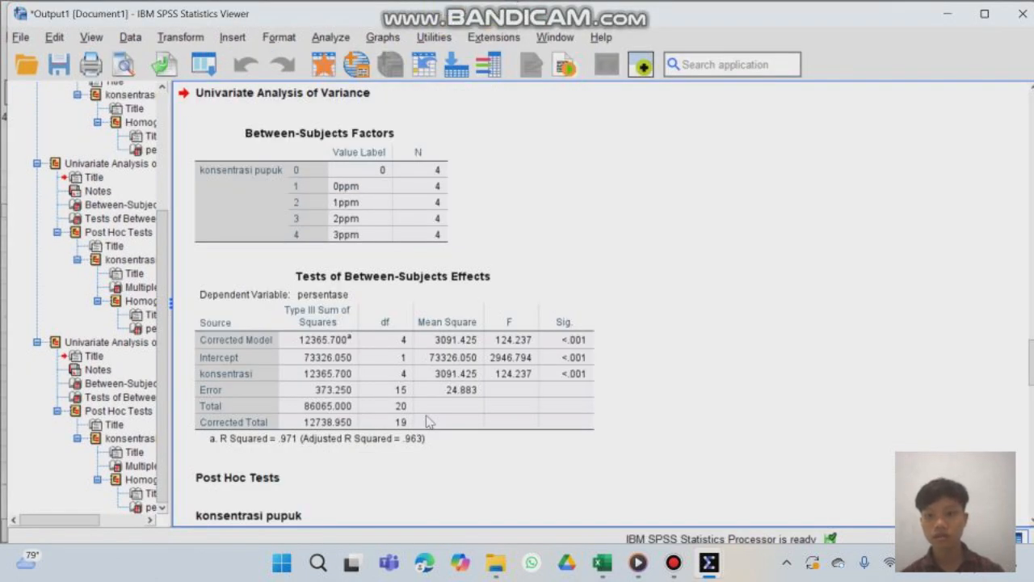
{"action": "left_click", "coordinate": [428, 421]}
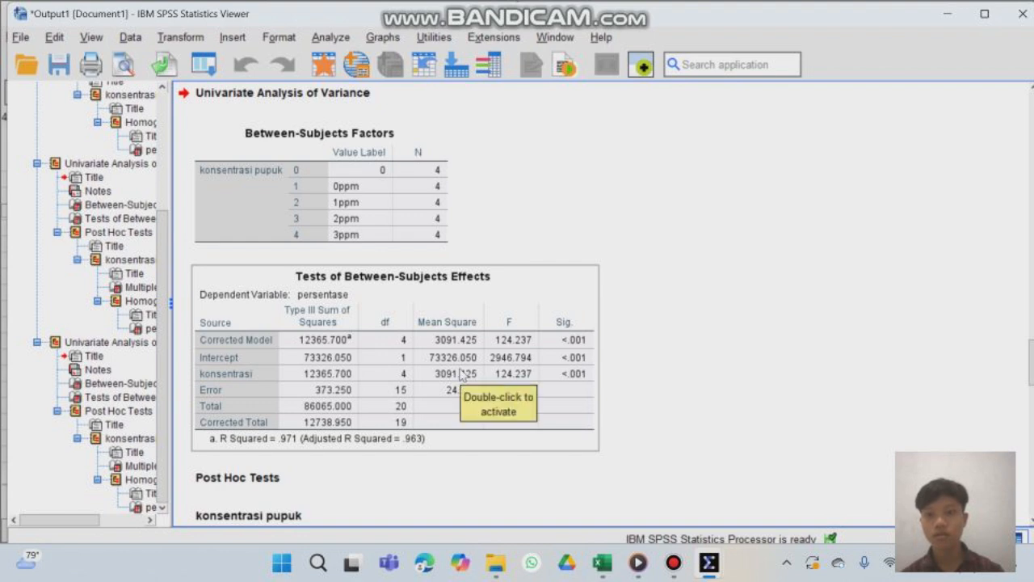
Step: Examine the Tukey HSD multiple comparisons and the comparisons below them for konsentrasi pupuk, down to the homogeneous subsets
{"action": "scroll", "coordinate": [462, 374], "scroll_direction": "down", "scroll_amount": 5}
{"action": "scroll", "coordinate": [460, 373], "scroll_direction": "down", "scroll_amount": 3}
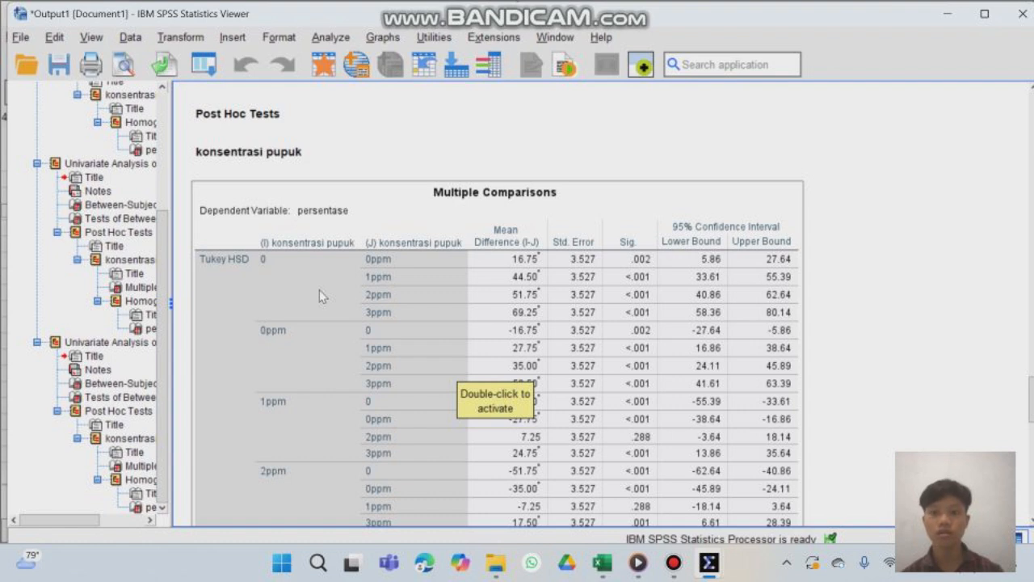
{"action": "scroll", "coordinate": [319, 296], "scroll_direction": "down", "scroll_amount": 2}
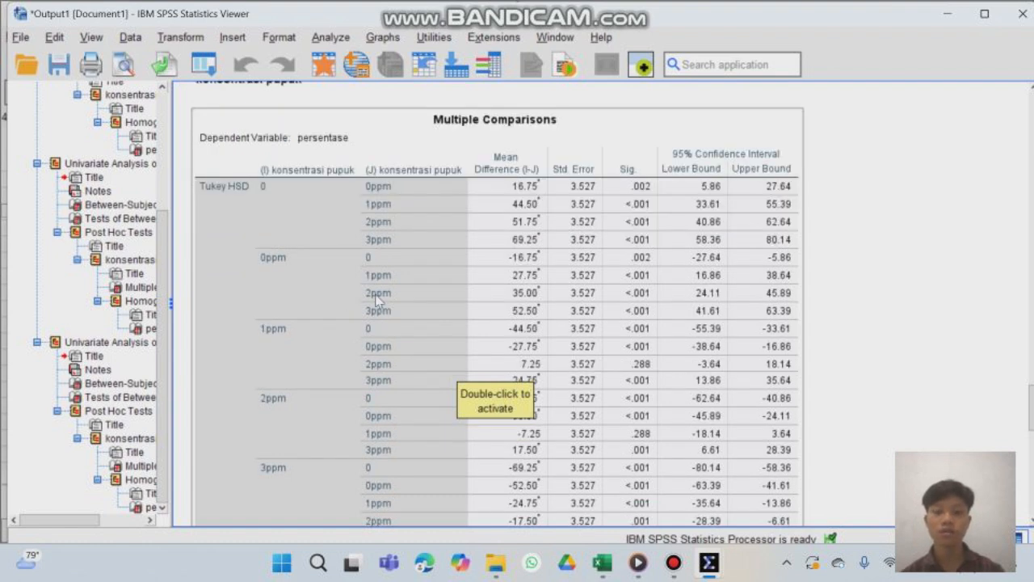
{"action": "scroll", "coordinate": [476, 334], "scroll_direction": "down", "scroll_amount": 10}
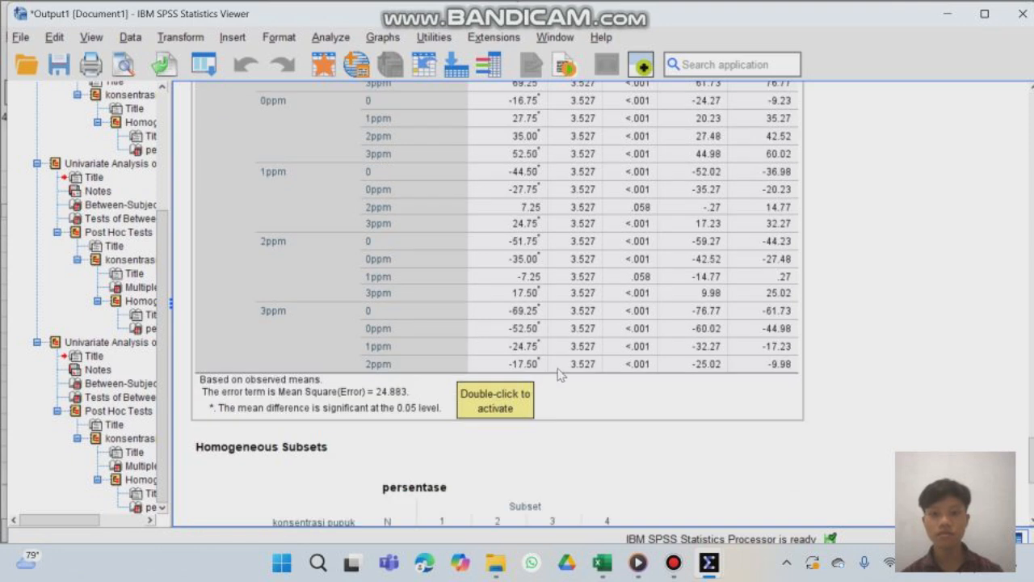
{"action": "mouse_move", "coordinate": [679, 565]}
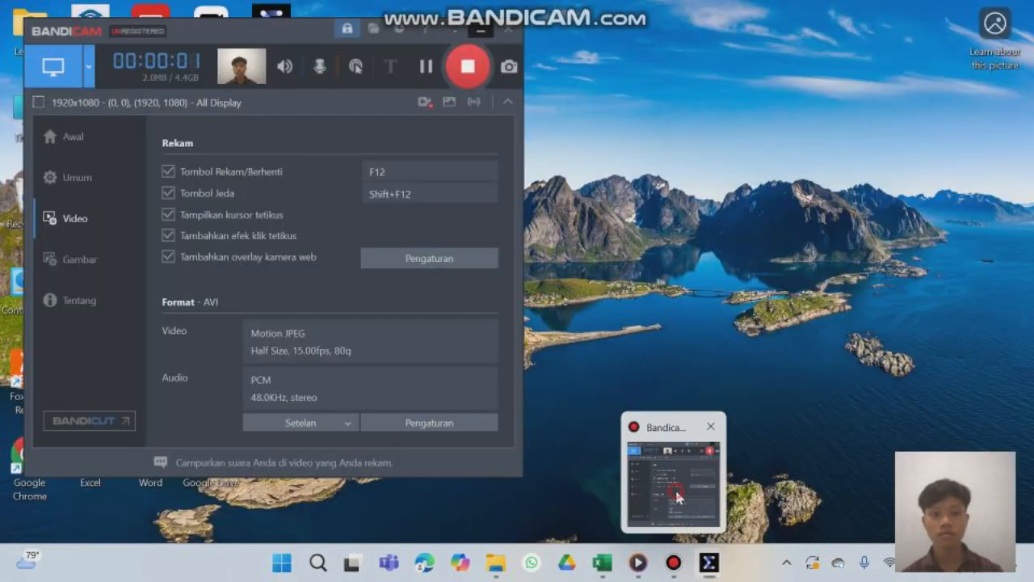
{"action": "left_click", "coordinate": [679, 507]}
{"action": "left_click", "coordinate": [423, 71]}
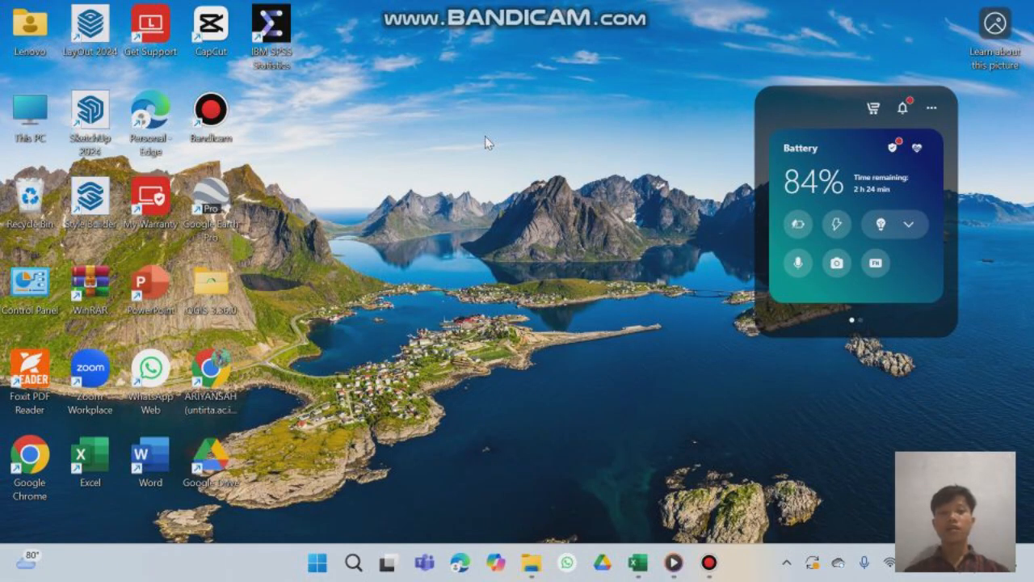
Step: Launch IBM SPSS Statistics, dismiss the welcome window and name the first variable perlakuan in Variable View
{"action": "double_click", "coordinate": [279, 28]}
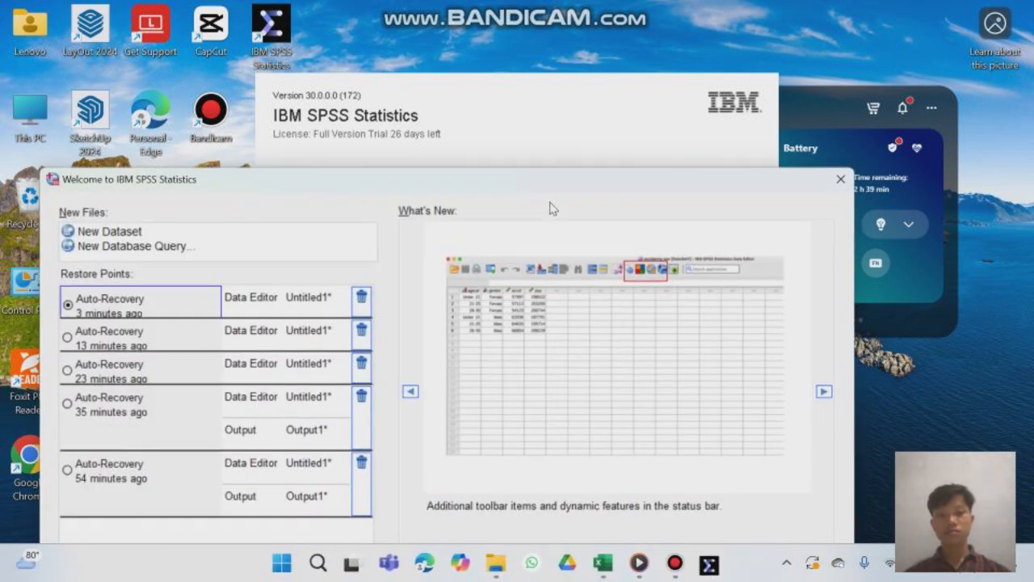
{"action": "left_click", "coordinate": [840, 181]}
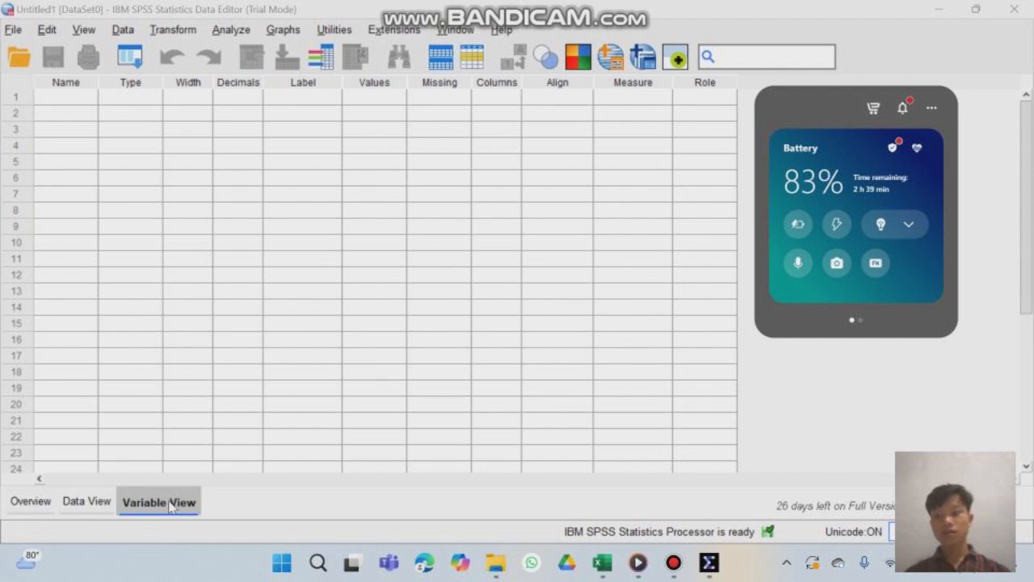
{"action": "left_click", "coordinate": [58, 97]}
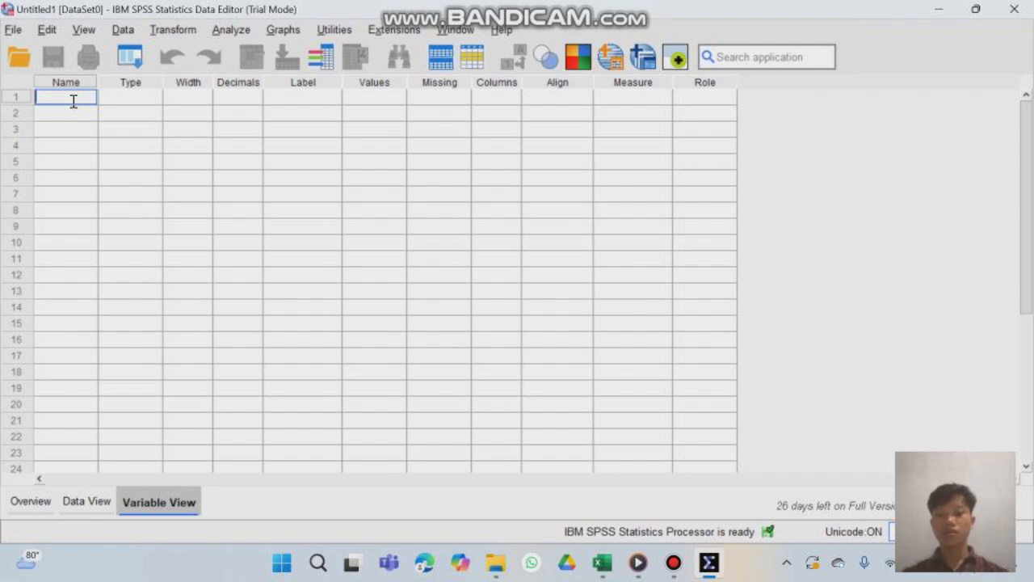
{"action": "type", "text": "perlakuan"}
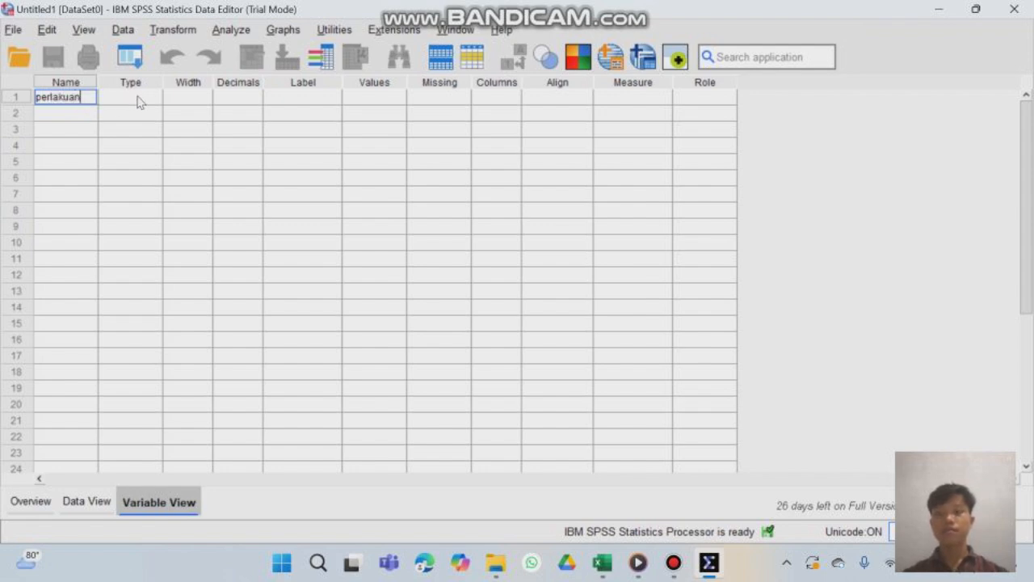
Step: Set the perlakuan variable to 0 decimals and give it the label perlakuan
{"action": "left_click", "coordinate": [188, 99]}
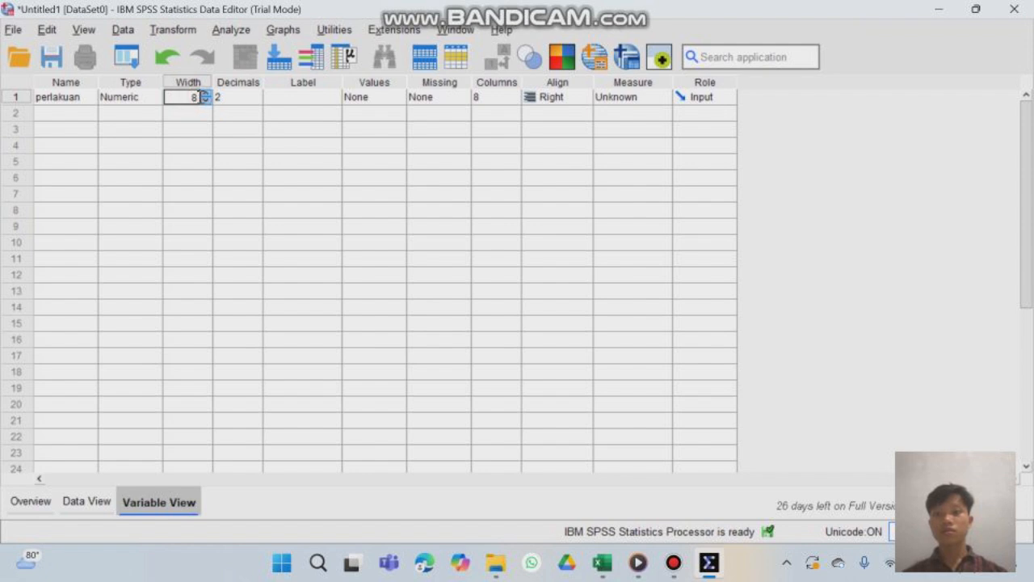
{"action": "left_click", "coordinate": [234, 99]}
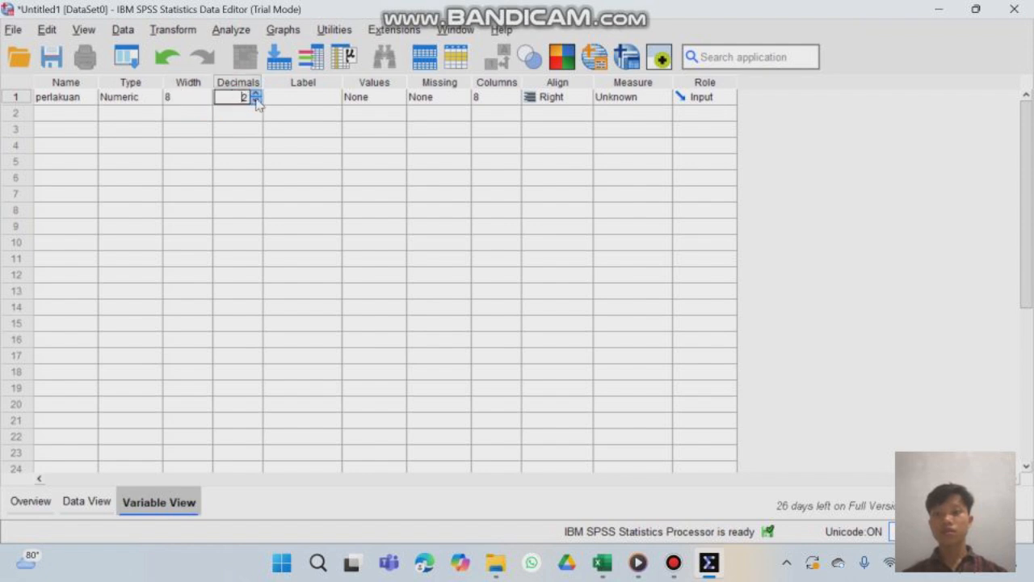
{"action": "left_click", "coordinate": [256, 101]}
{"action": "left_click", "coordinate": [256, 101]}
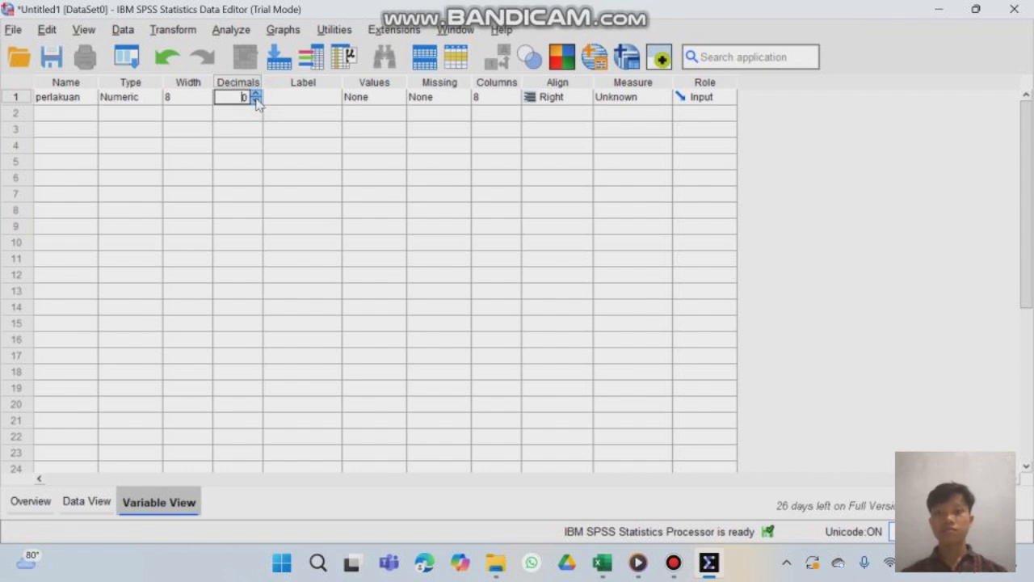
{"action": "left_click", "coordinate": [300, 98]}
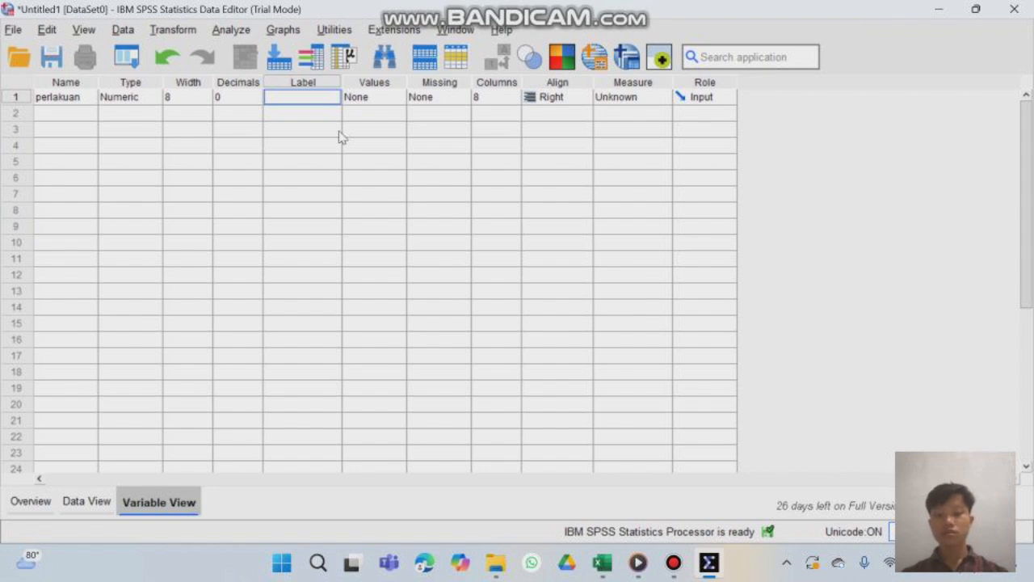
{"action": "type", "text": "perlakuan"}
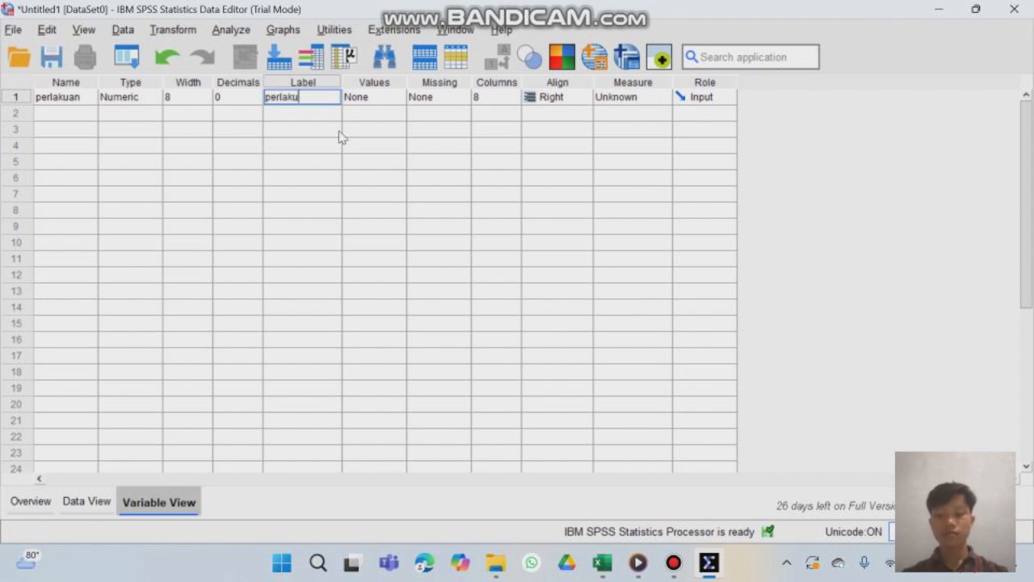
Step: Open the value labels of the perlakuan variable and add eight empty rows to the list
{"action": "left_click", "coordinate": [389, 97]}
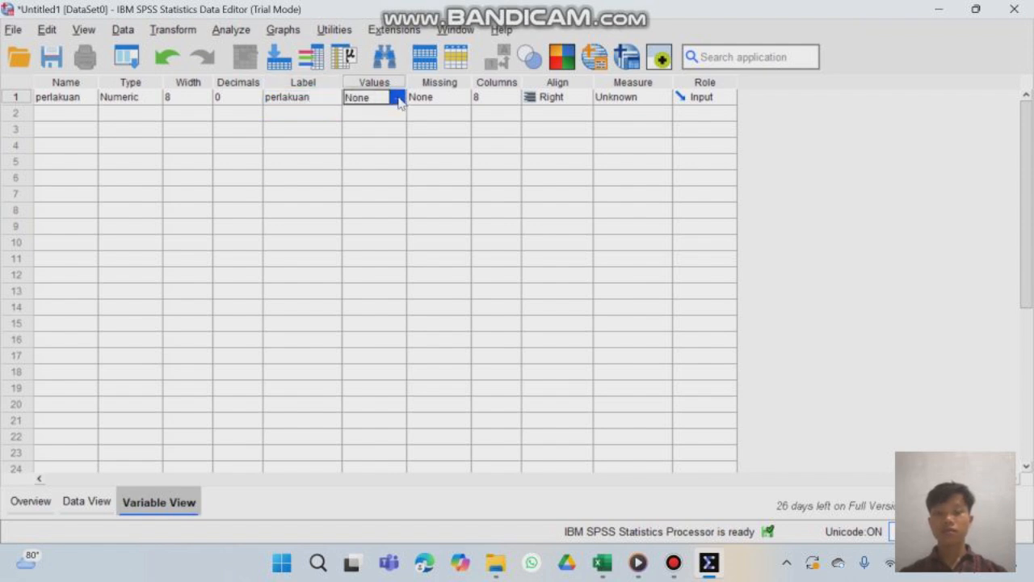
{"action": "left_click", "coordinate": [397, 98]}
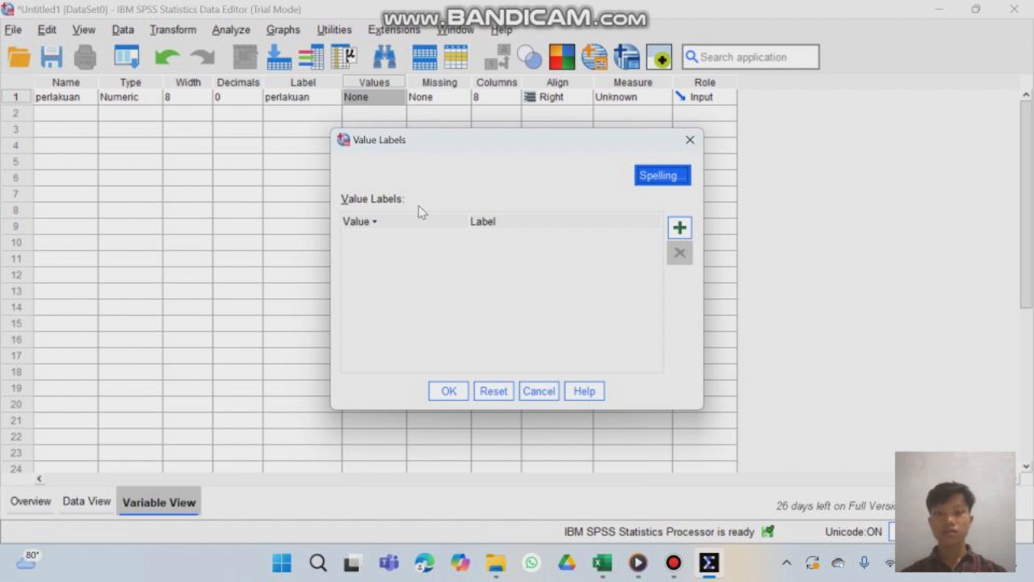
{"action": "left_click", "coordinate": [400, 224]}
{"action": "left_click", "coordinate": [690, 227]}
{"action": "double_click", "coordinate": [690, 227]}
{"action": "double_click", "coordinate": [690, 227]}
{"action": "double_click", "coordinate": [689, 227]}
{"action": "left_click", "coordinate": [689, 227]}
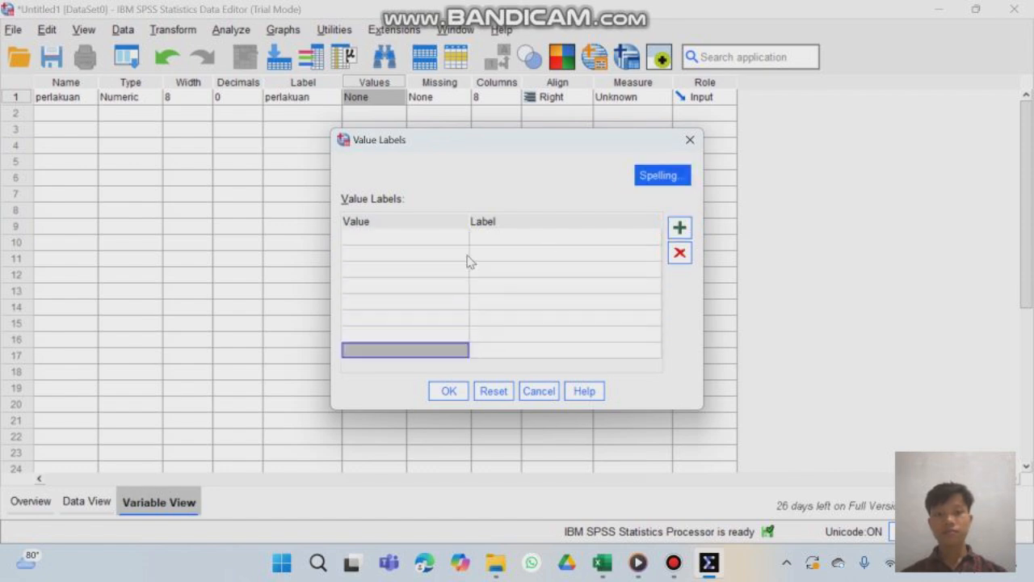
Step: Label value 1 as "perlakuan 1" and value 2 as "perlakuan 2" in the value labels
{"action": "left_click", "coordinate": [431, 237]}
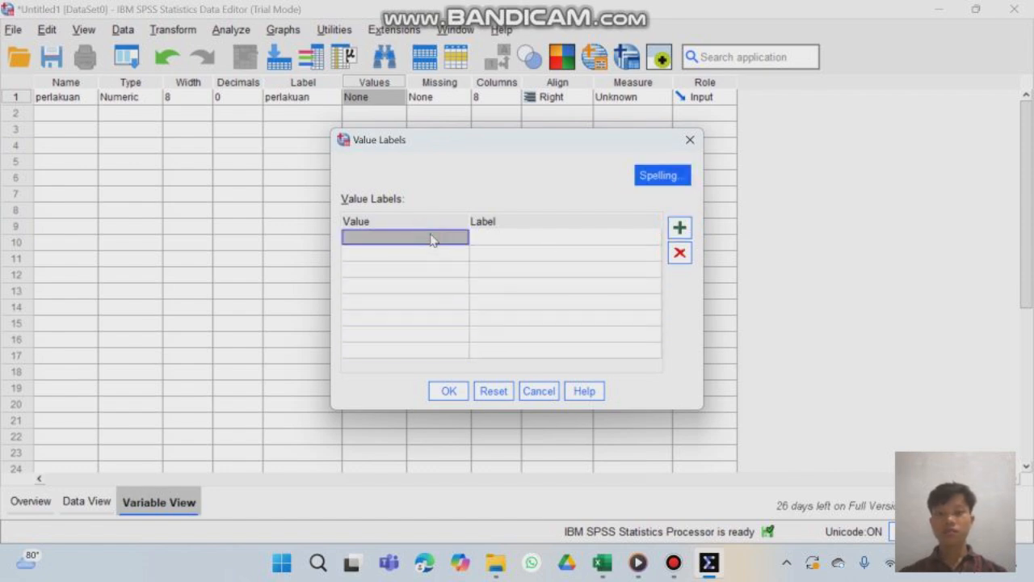
{"action": "type", "text": "1"}
{"action": "left_click", "coordinate": [493, 241]}
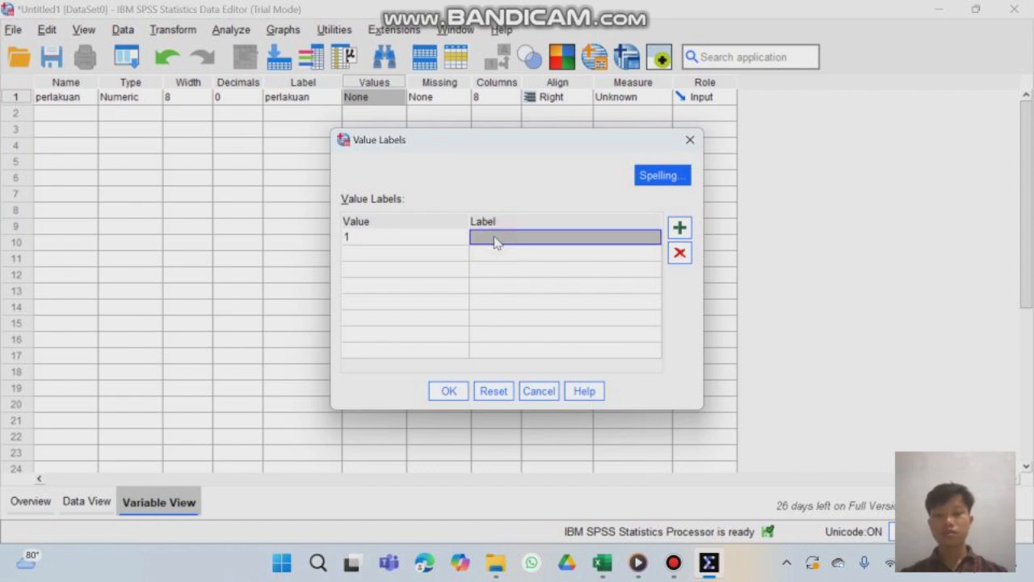
{"action": "type", "text": "perlakuan 1"}
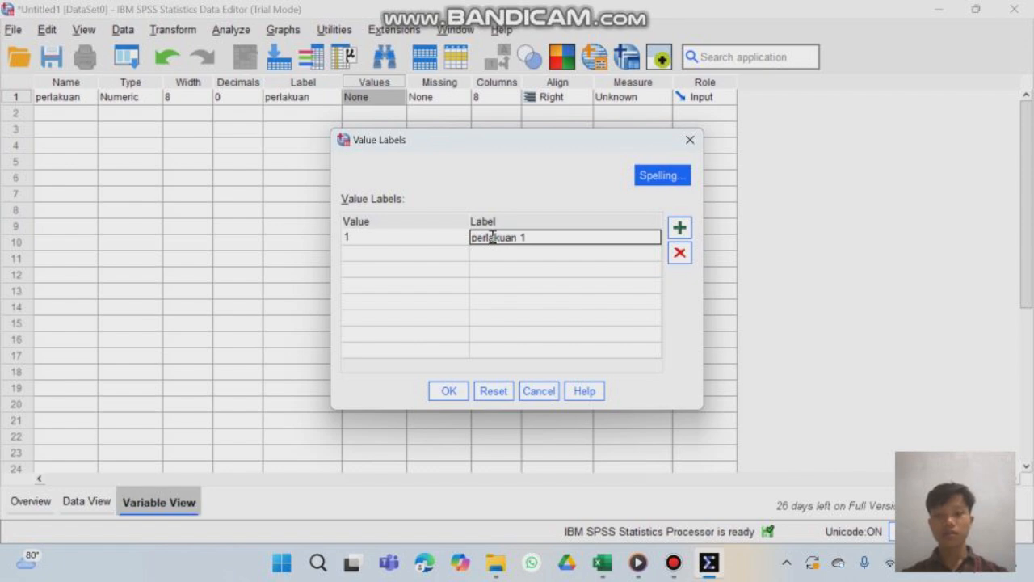
{"action": "left_click", "coordinate": [445, 251]}
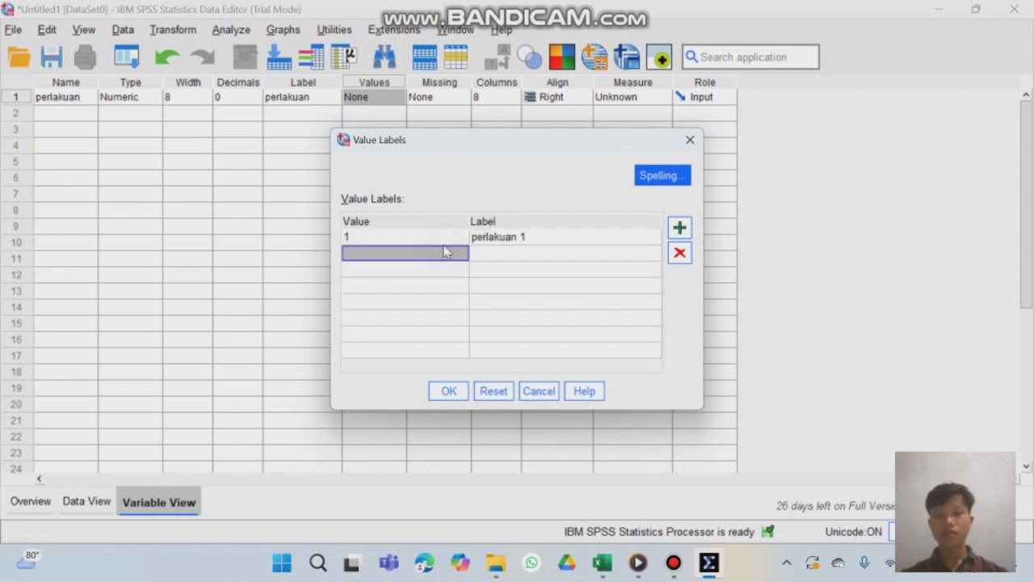
{"action": "type", "text": "2"}
{"action": "left_click", "coordinate": [489, 257]}
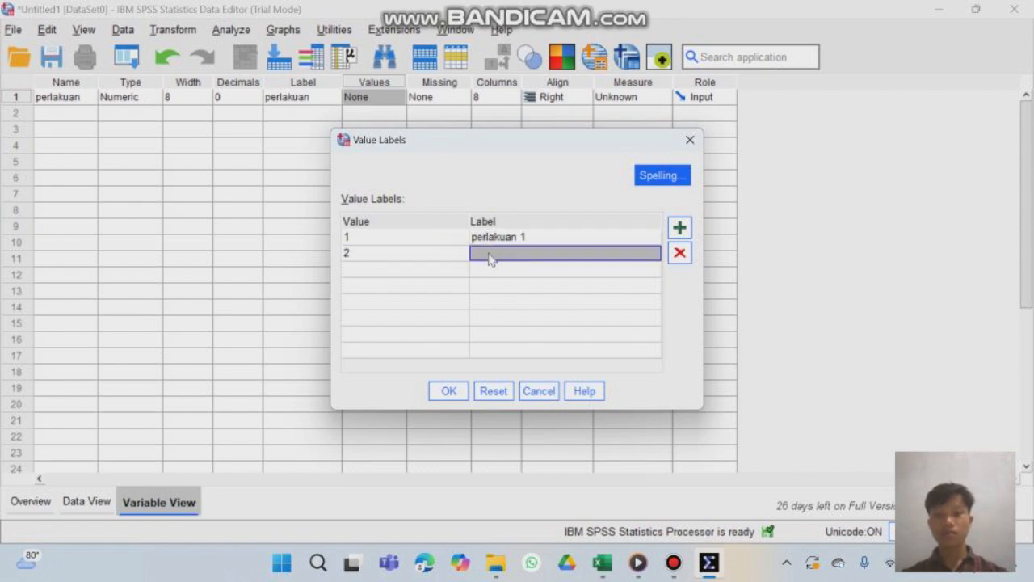
{"action": "type", "text": "perlakuan"}
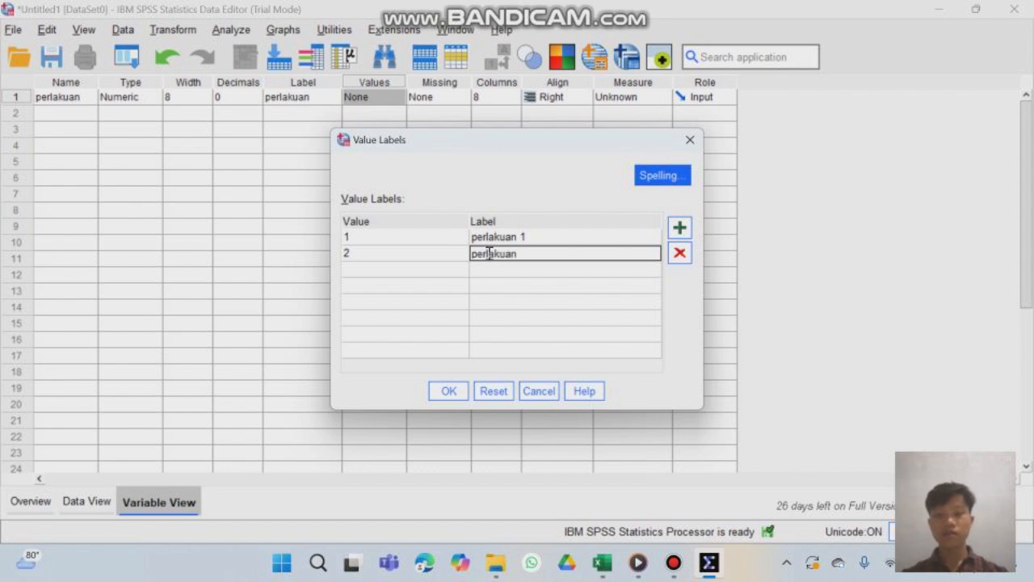
{"action": "type", "text": " 2"}
Step: Label value 3 as "perlakuan 3" and value 4 as "perlakuan 4" in the value labels
{"action": "left_click", "coordinate": [441, 270]}
{"action": "type", "text": "3"}
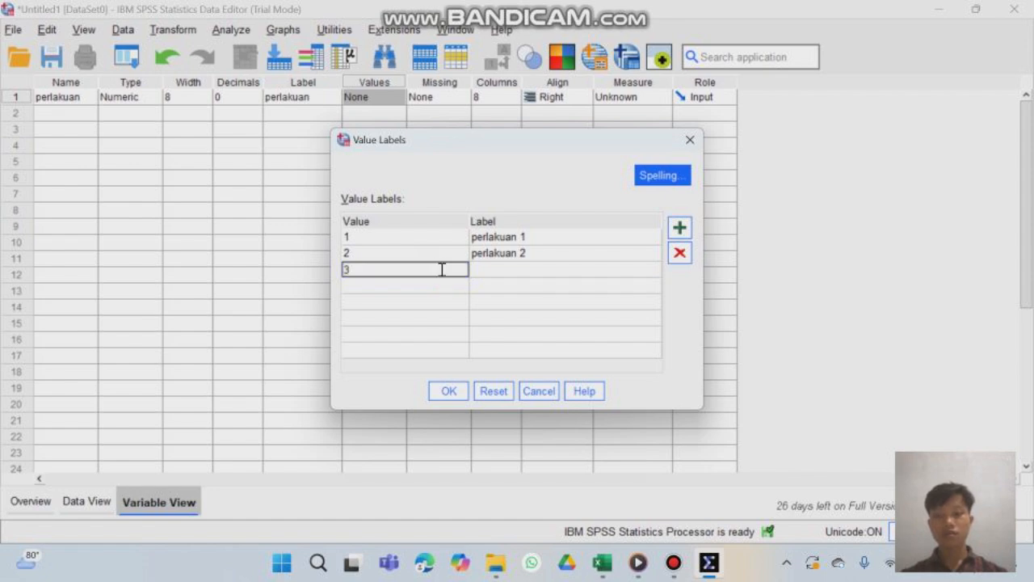
{"action": "left_click", "coordinate": [485, 272]}
{"action": "type", "text": "perla"}
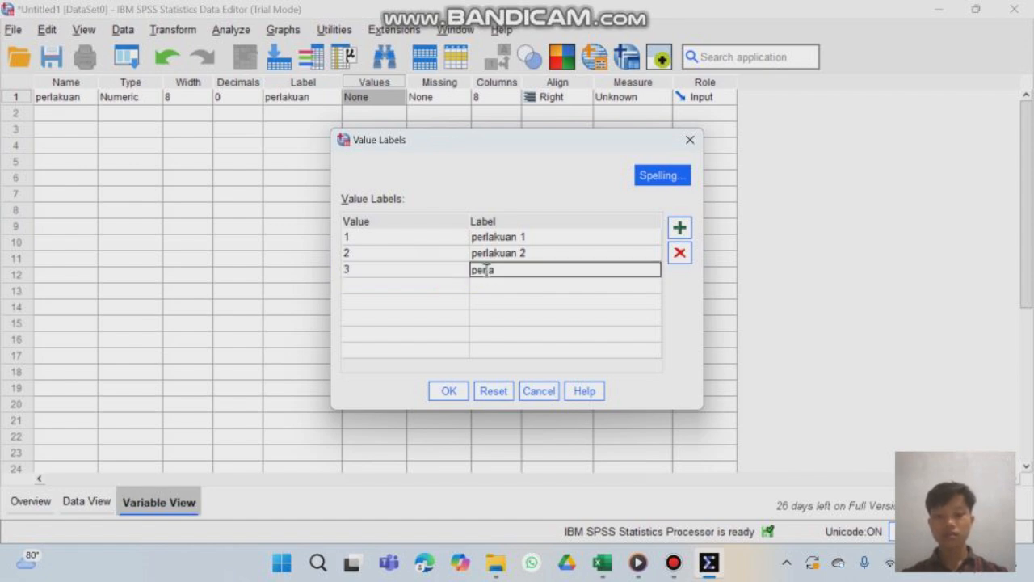
{"action": "type", "text": "kuan 3"}
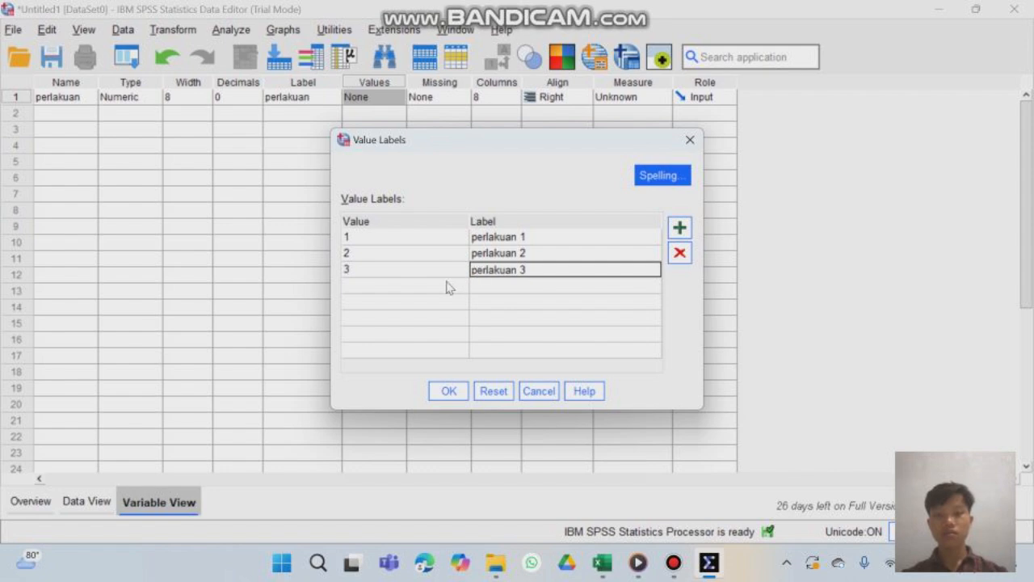
{"action": "left_click", "coordinate": [449, 287]}
{"action": "type", "text": "pe"}
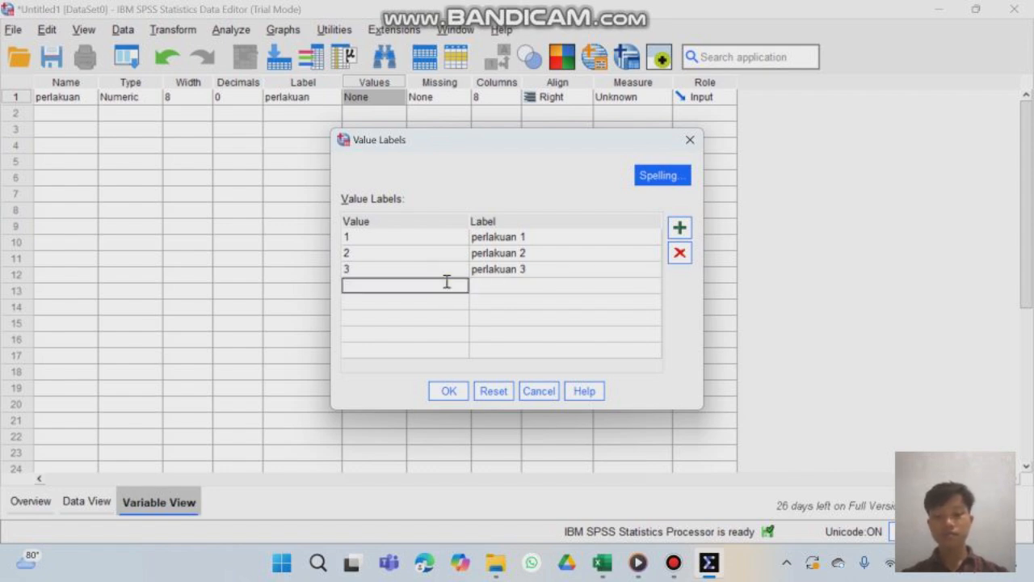
{"action": "left_click", "coordinate": [507, 288]}
{"action": "type", "text": "pe"}
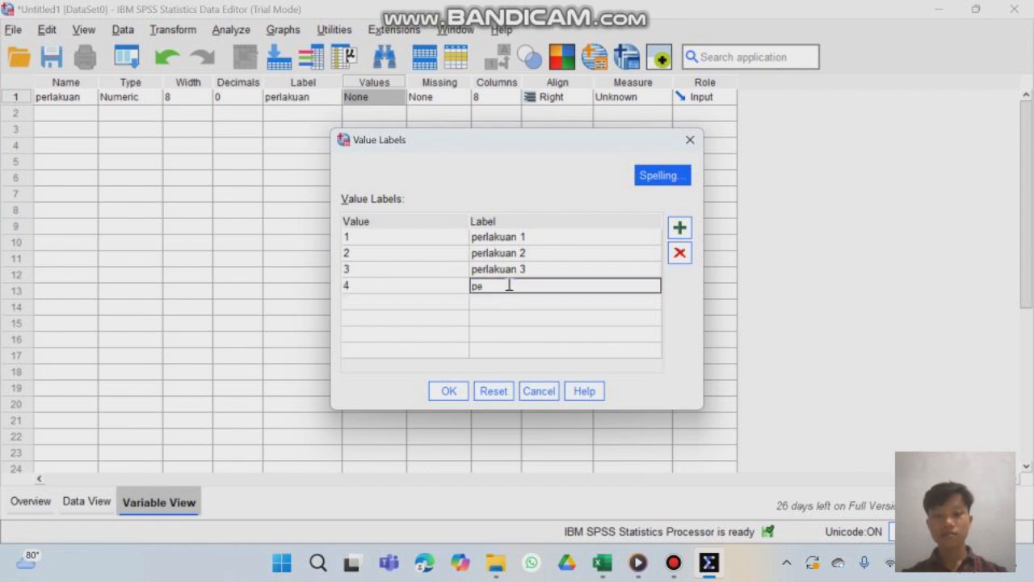
{"action": "type", "text": "rlakuan 4"}
Step: Label value 5 as "perlakuan 5" in the value labels
{"action": "left_click", "coordinate": [451, 307]}
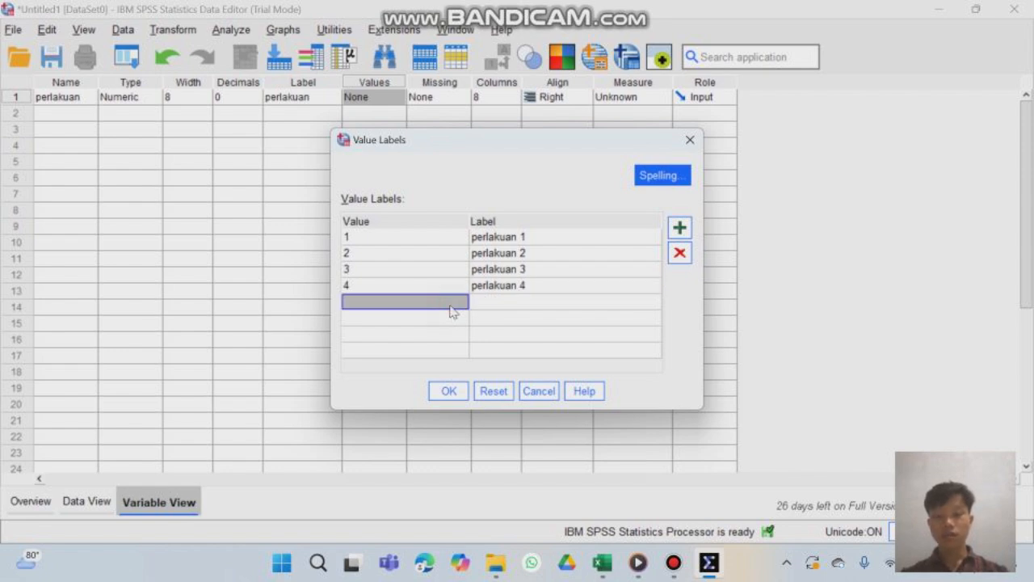
{"action": "type", "text": "p"}
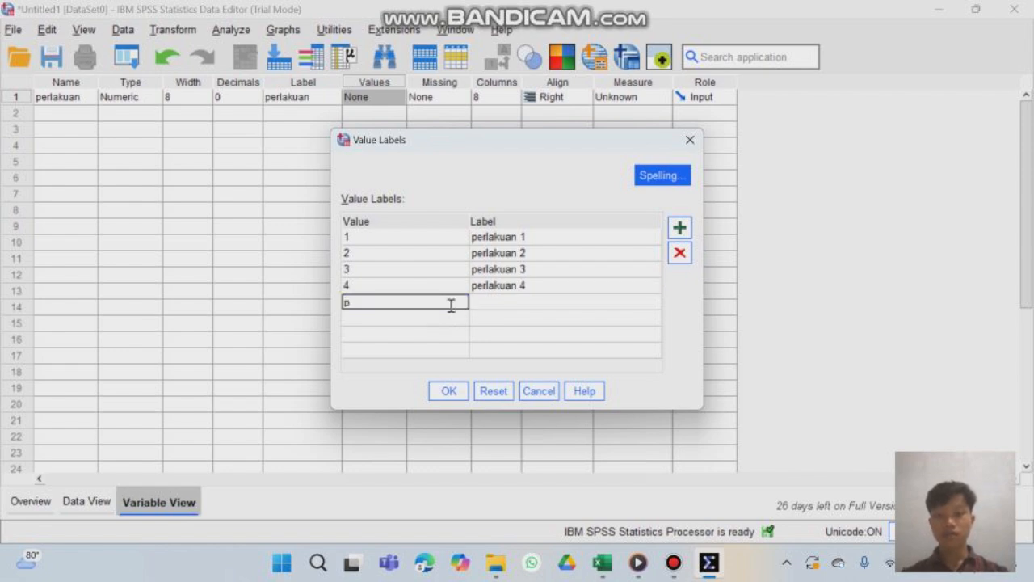
{"action": "left_click", "coordinate": [496, 306]}
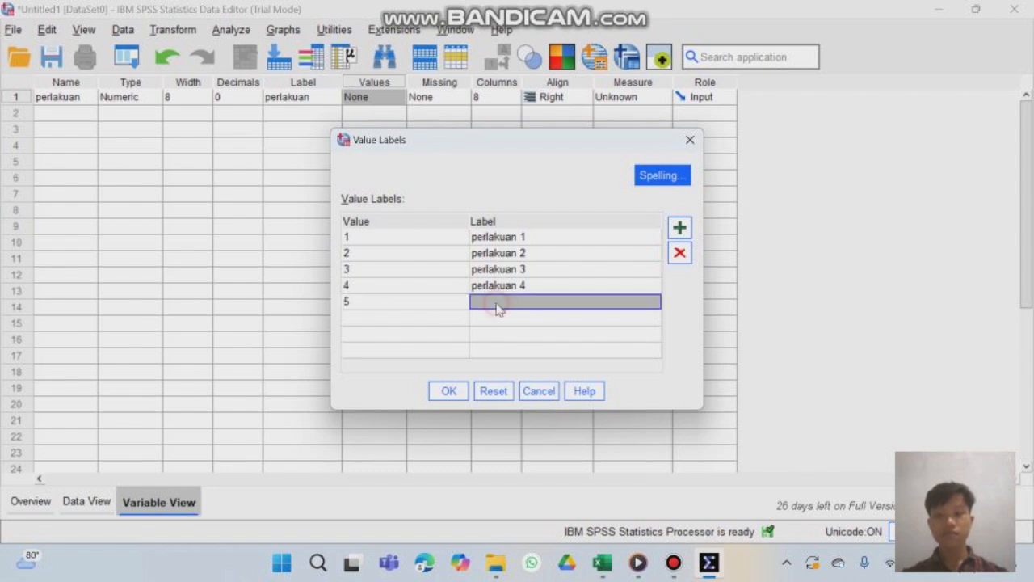
{"action": "type", "text": "perlaku"}
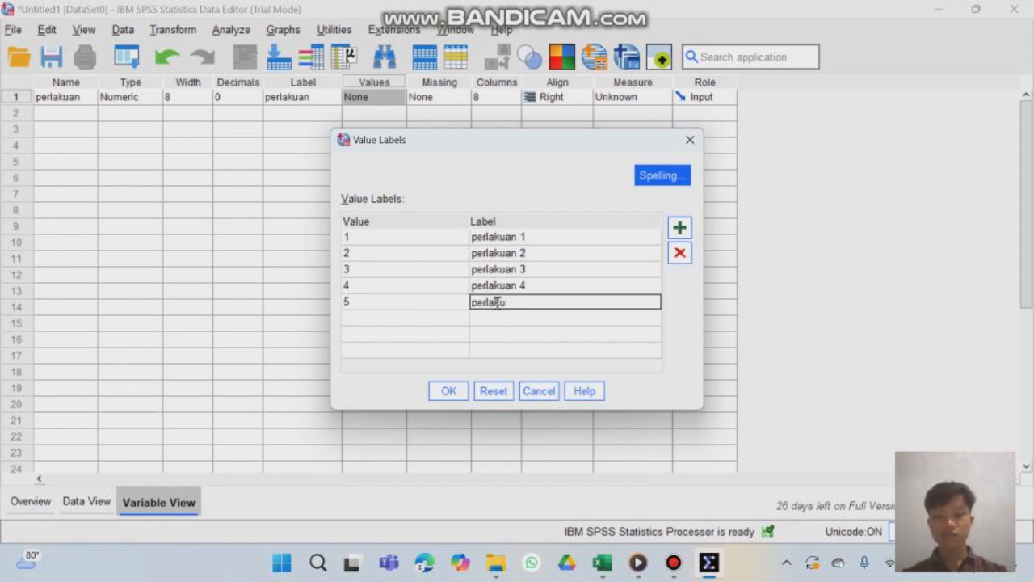
{"action": "type", "text": "an 5"}
Step: Label value 6 as "perlakuan 6", apply the value labels, and set the perlakuan variable's measure to Nominal
{"action": "left_click", "coordinate": [434, 318]}
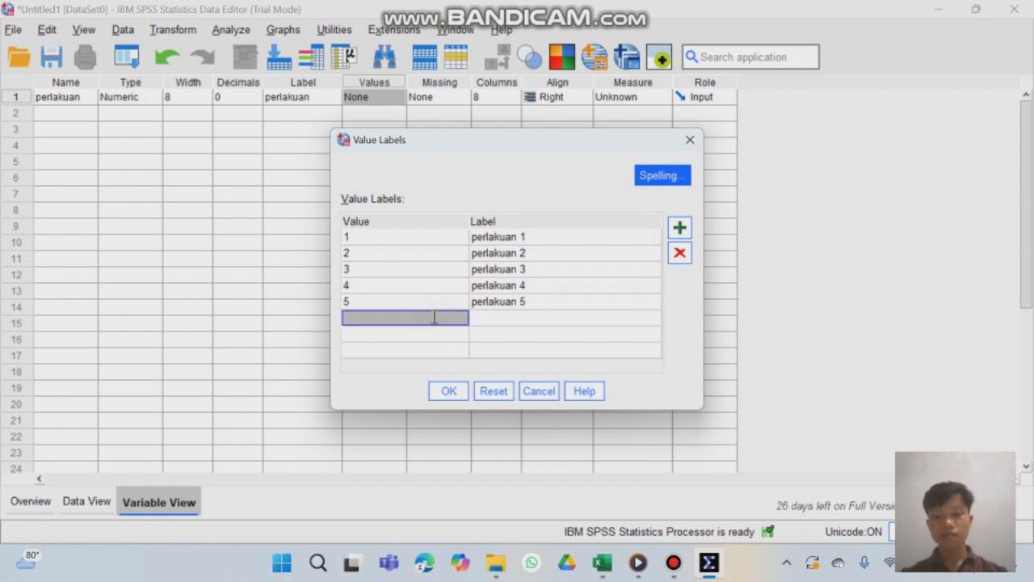
{"action": "type", "text": "6"}
{"action": "left_click", "coordinate": [502, 320]}
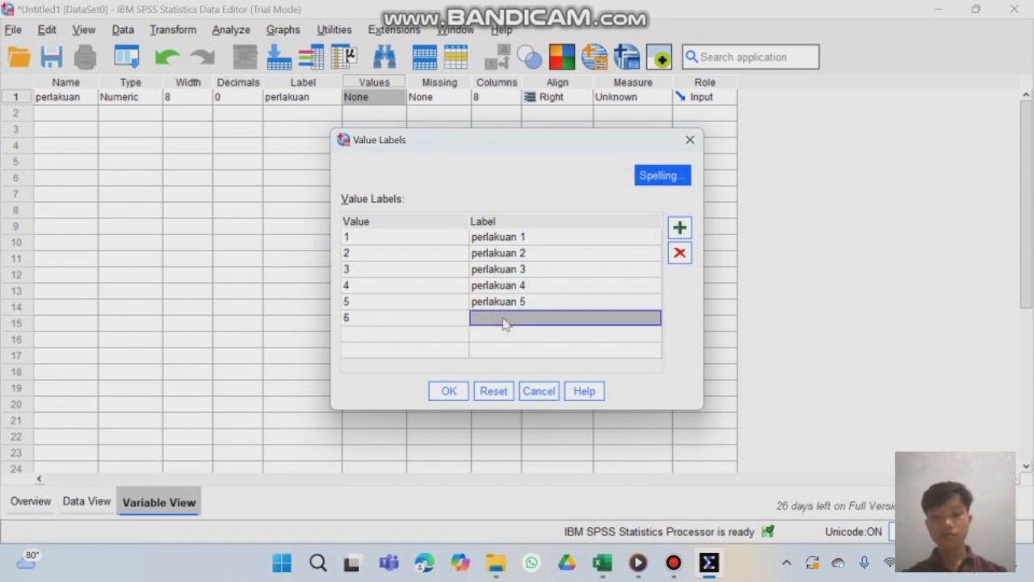
{"action": "type", "text": "perlakua"}
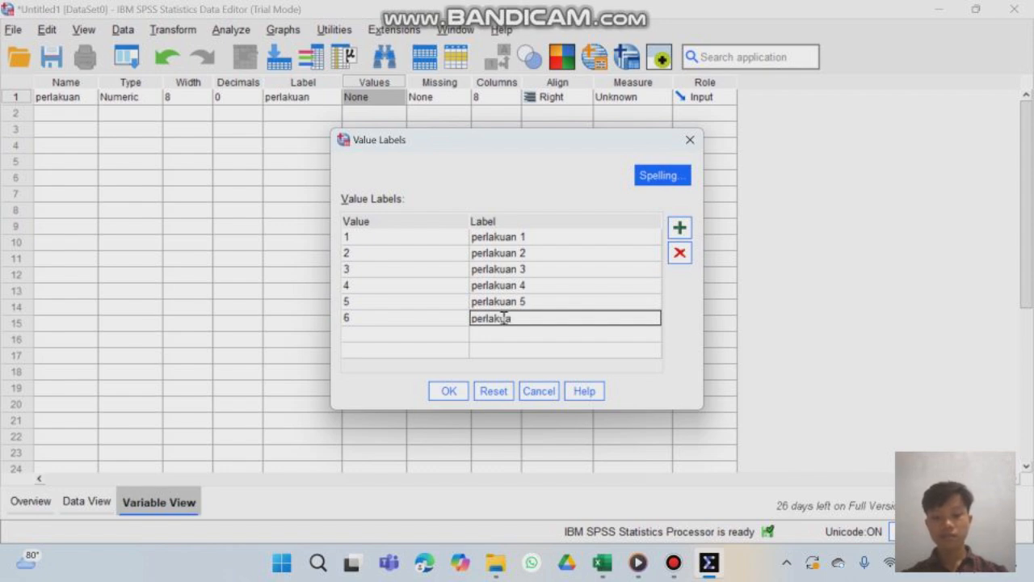
{"action": "type", "text": "n"}
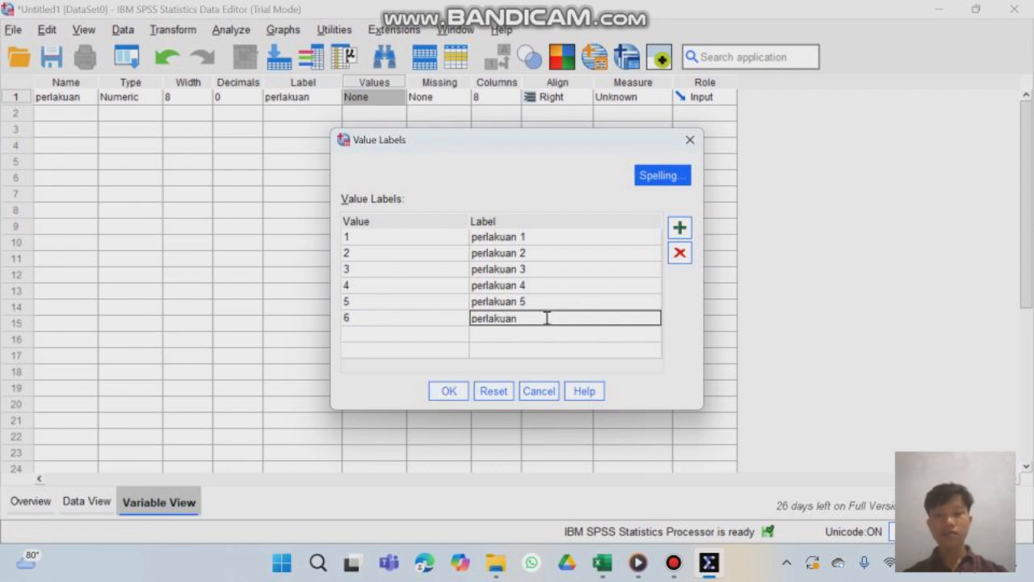
{"action": "type", "text": " 6"}
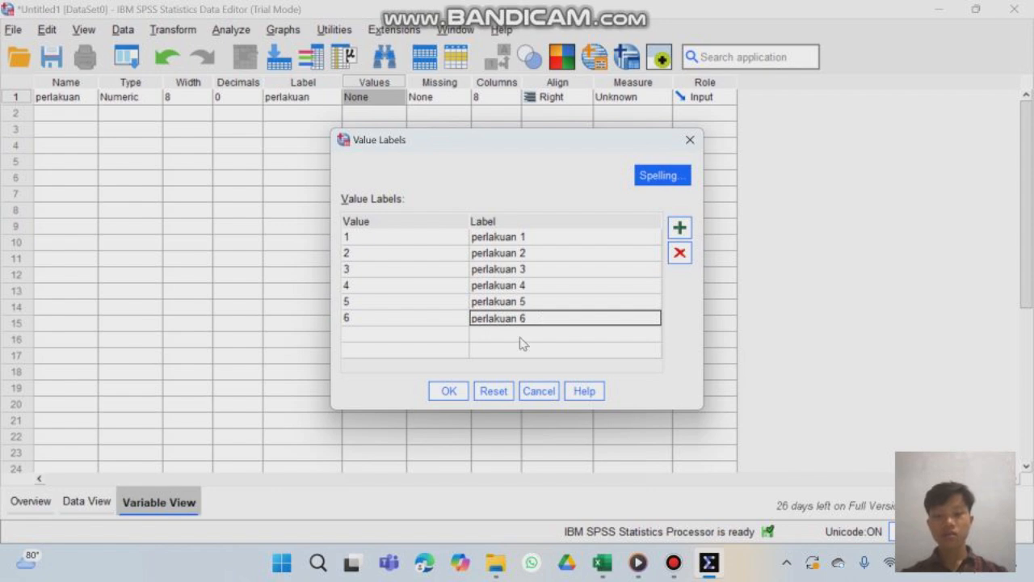
{"action": "left_click", "coordinate": [449, 391]}
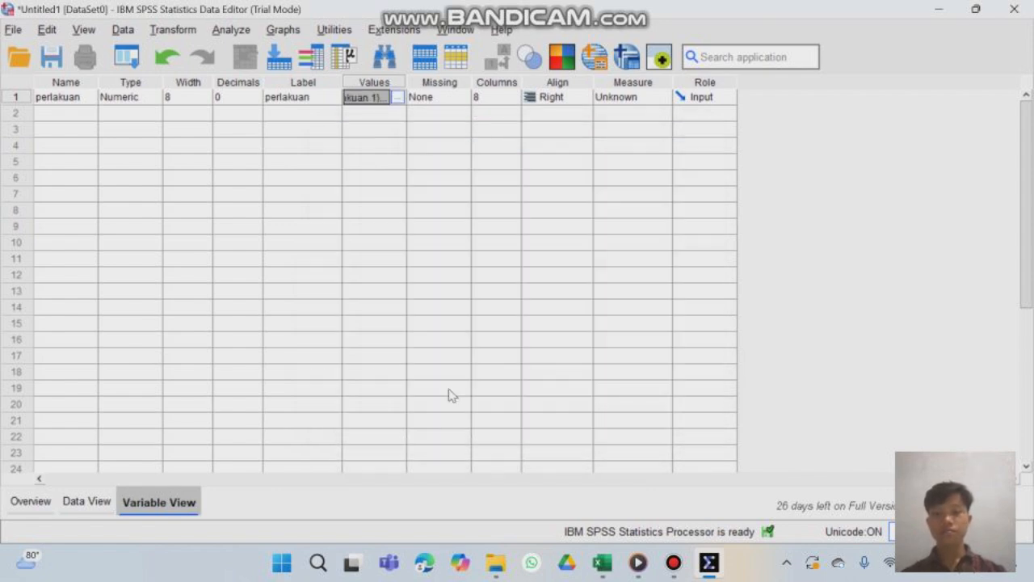
{"action": "left_click", "coordinate": [645, 97]}
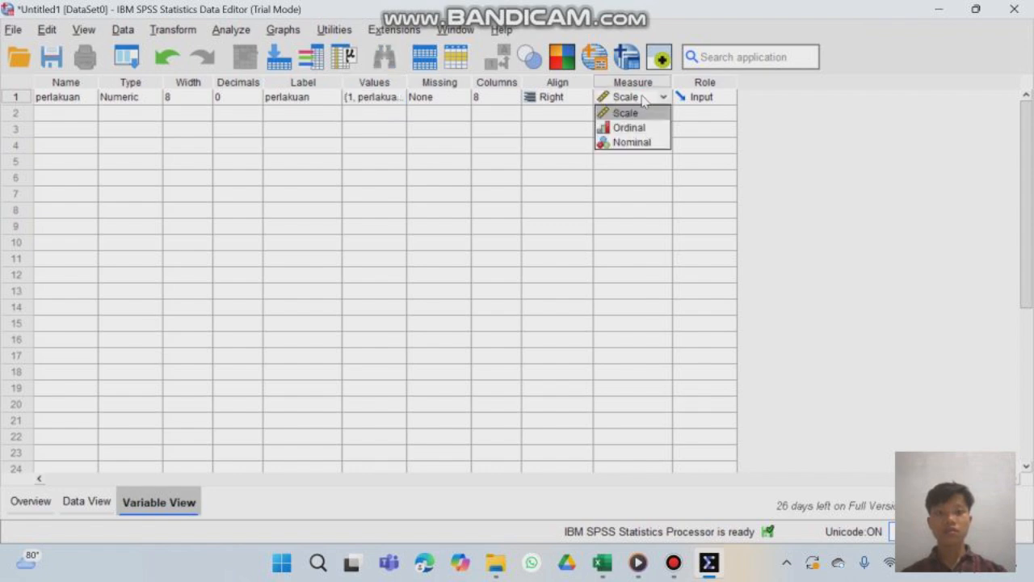
{"action": "left_click", "coordinate": [659, 142]}
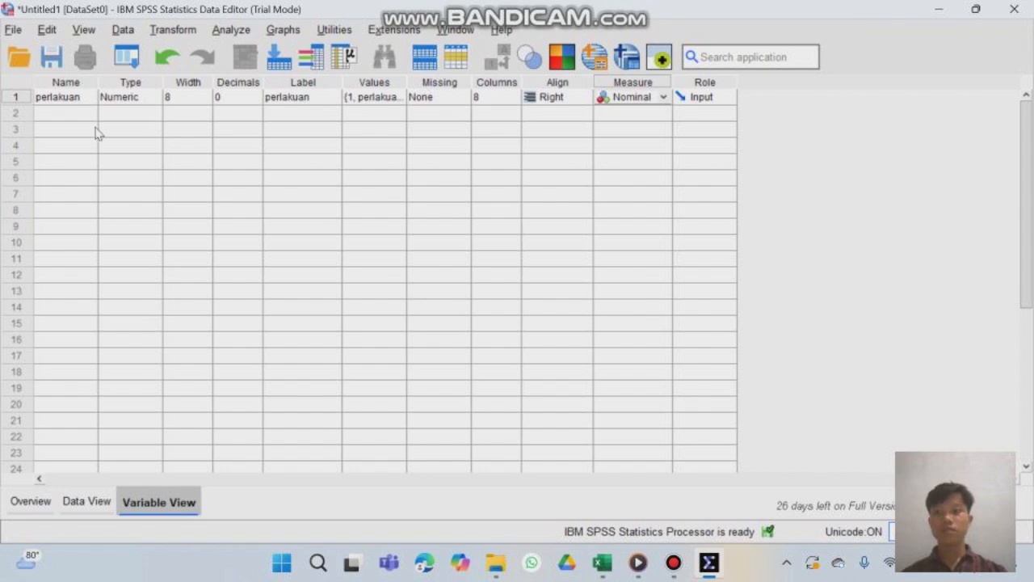
Step: Add a second variable named total and set its measure to Scale
{"action": "left_click", "coordinate": [71, 114]}
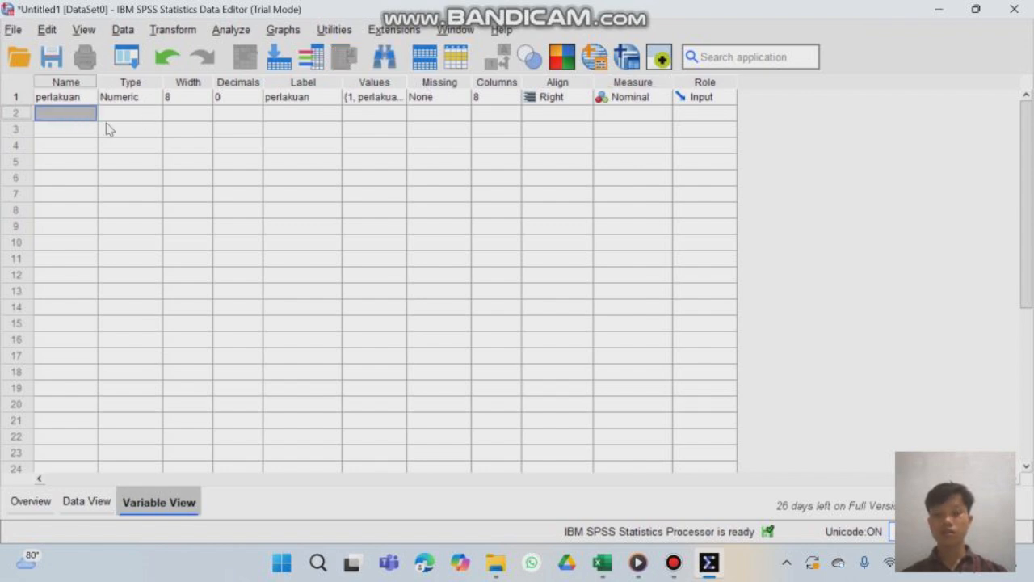
{"action": "type", "text": "total"}
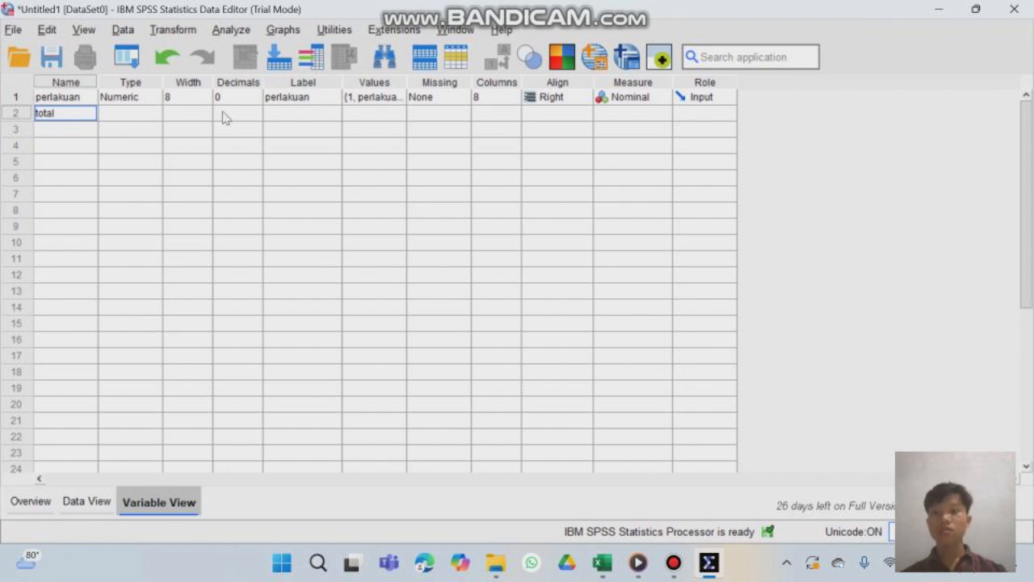
{"action": "left_click", "coordinate": [226, 115]}
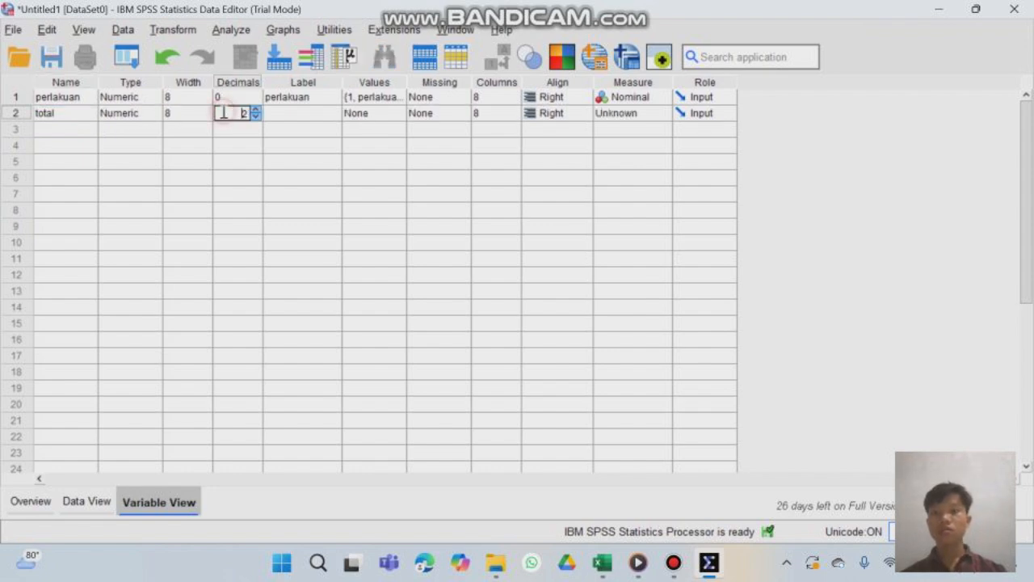
{"action": "left_click", "coordinate": [244, 114]}
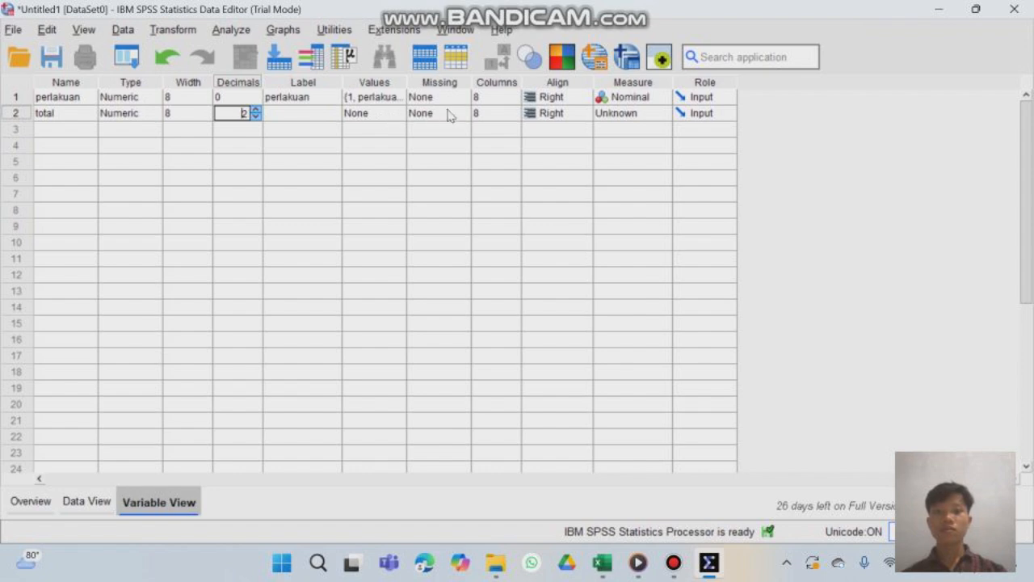
{"action": "left_click", "coordinate": [621, 114]}
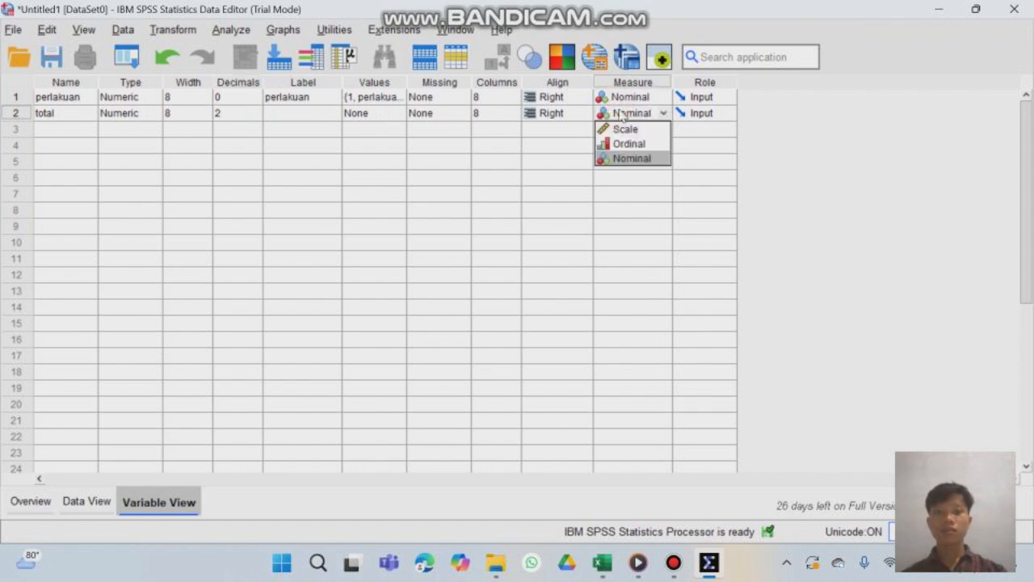
{"action": "left_click", "coordinate": [626, 130]}
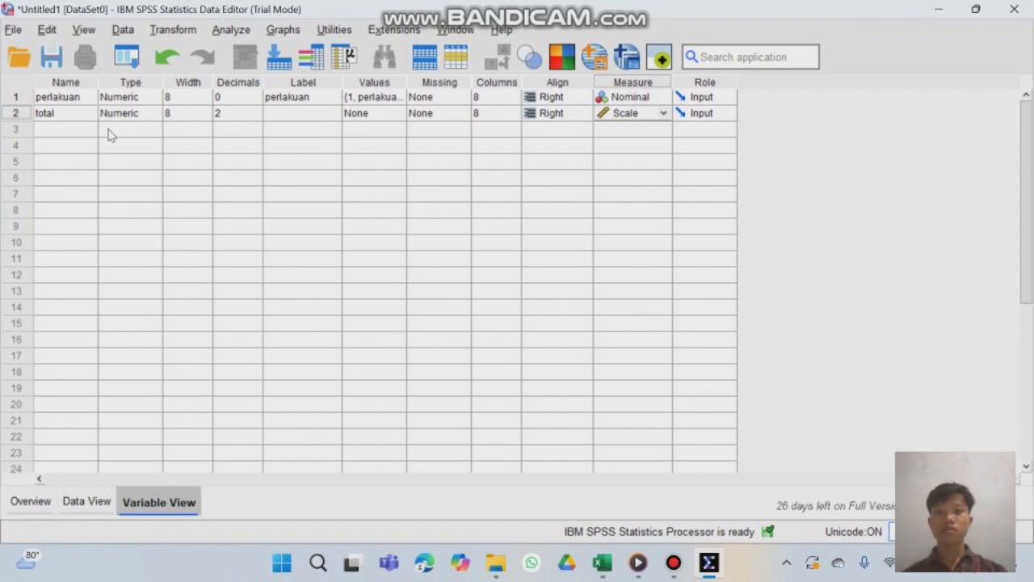
Step: Add a third variable named ulangan with 0 decimals and the label ulangan
{"action": "left_click", "coordinate": [70, 130]}
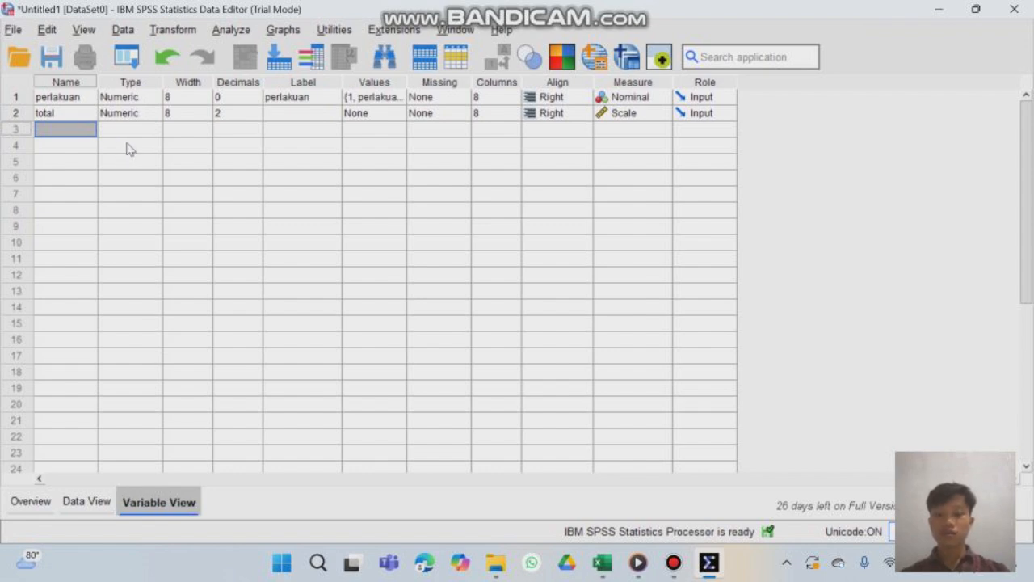
{"action": "type", "text": "ulanga"}
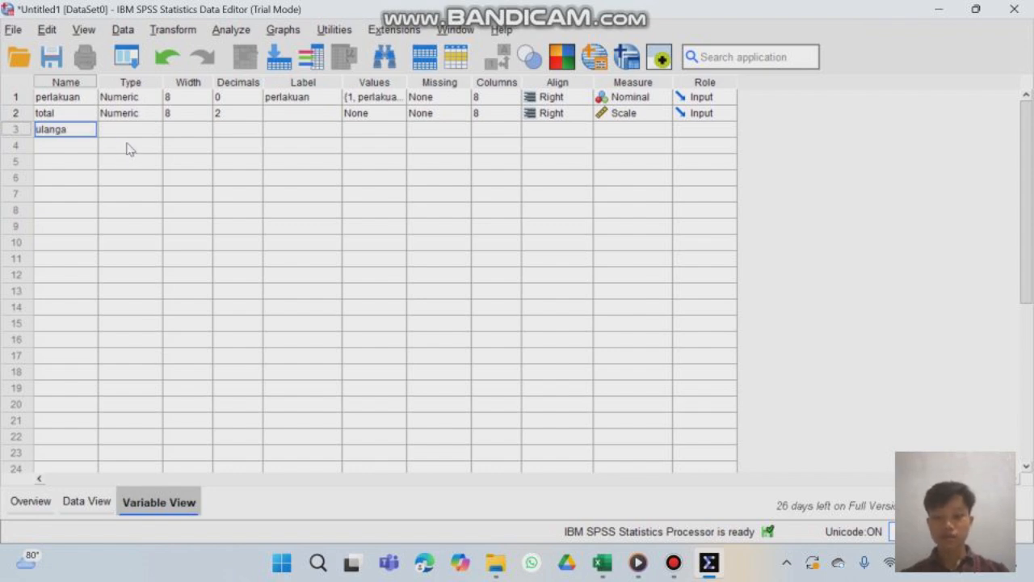
{"action": "type", "text": "n"}
{"action": "left_click", "coordinate": [144, 132]}
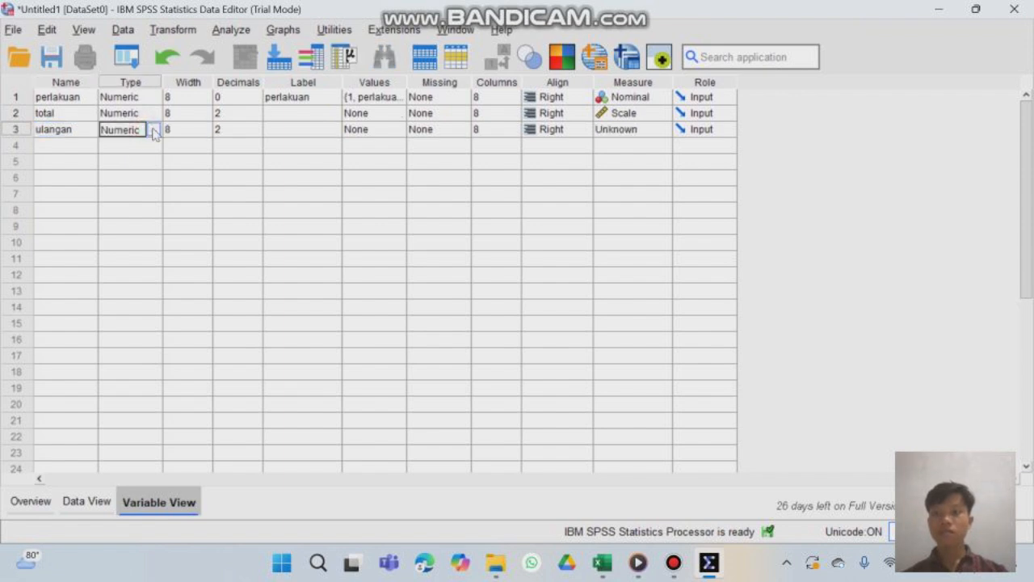
{"action": "left_click", "coordinate": [220, 132]}
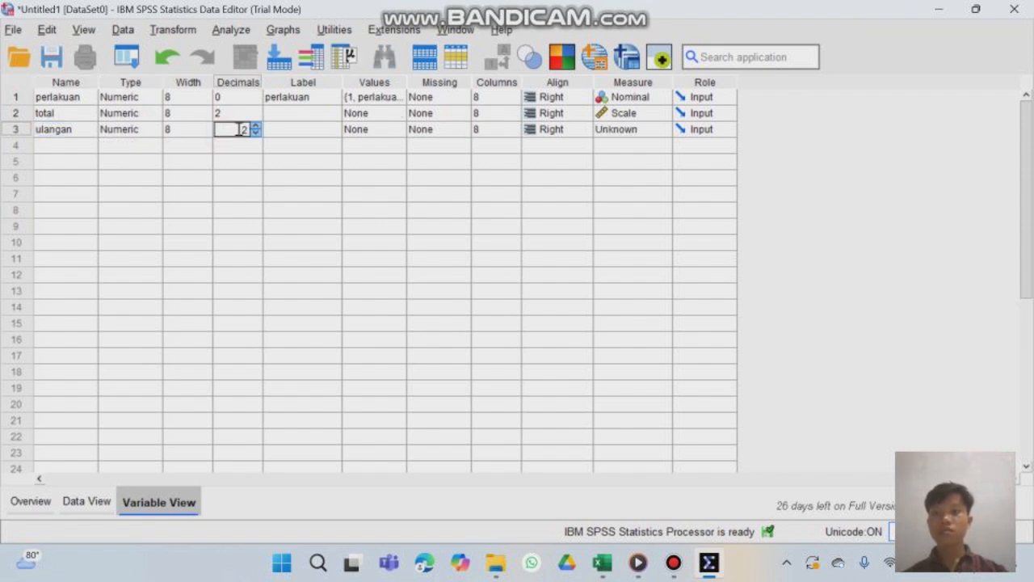
{"action": "left_click", "coordinate": [256, 133]}
{"action": "left_click", "coordinate": [256, 134]}
{"action": "left_click", "coordinate": [294, 130]}
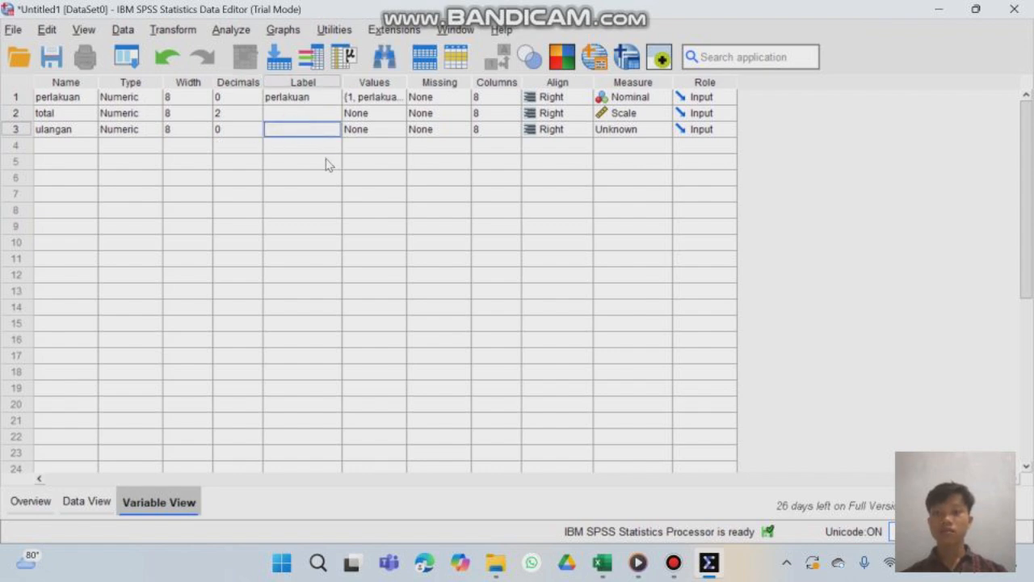
{"action": "type", "text": "ulan"}
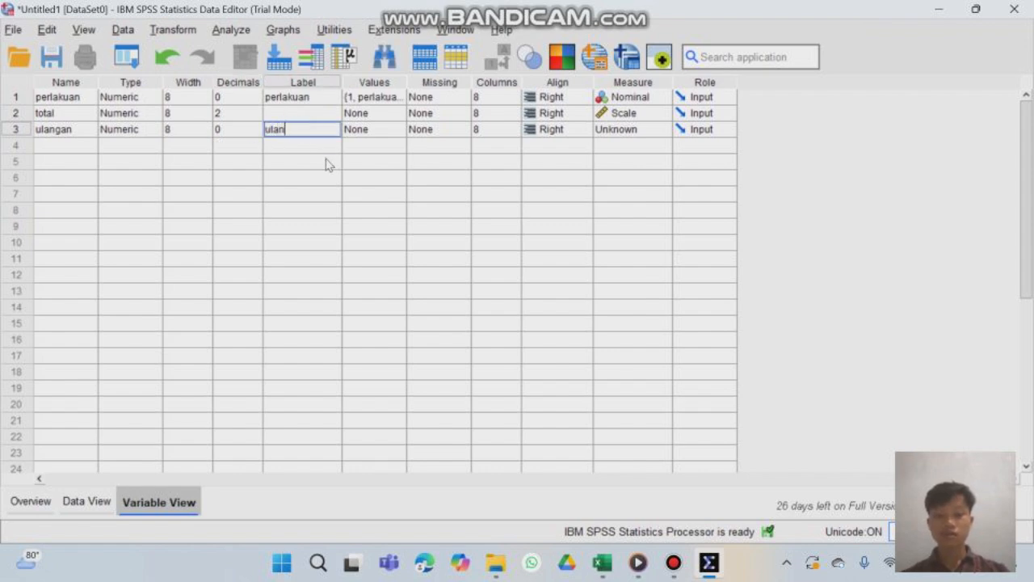
{"action": "type", "text": "gan"}
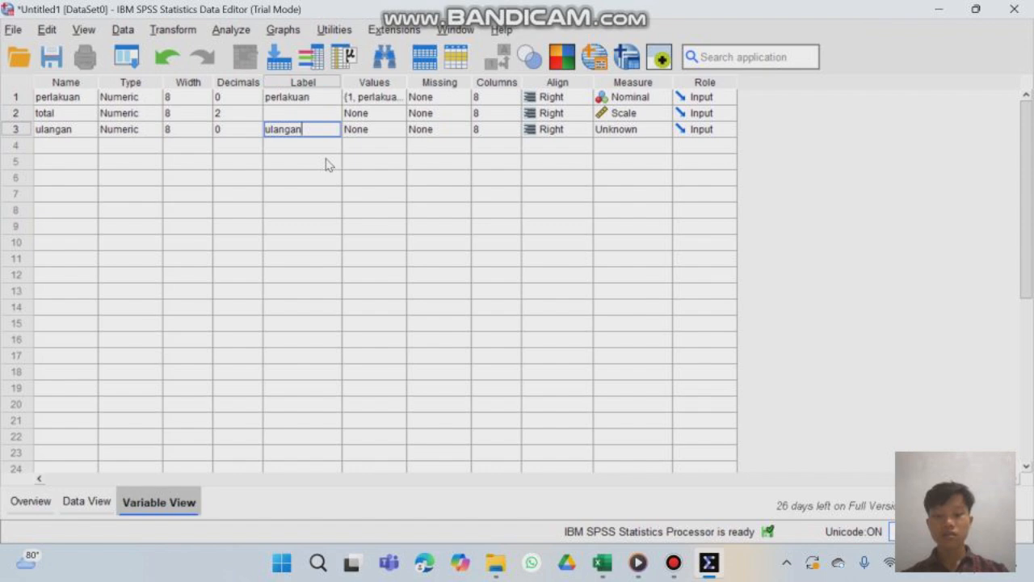
Step: Open the value labels of the ulangan variable and add eight empty rows to the list
{"action": "left_click", "coordinate": [384, 133]}
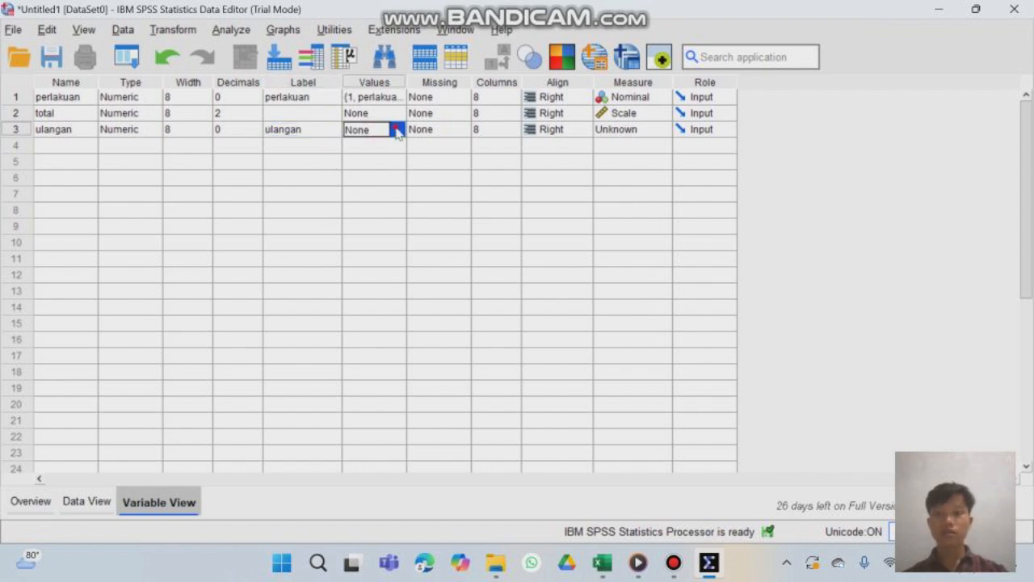
{"action": "left_click", "coordinate": [395, 130]}
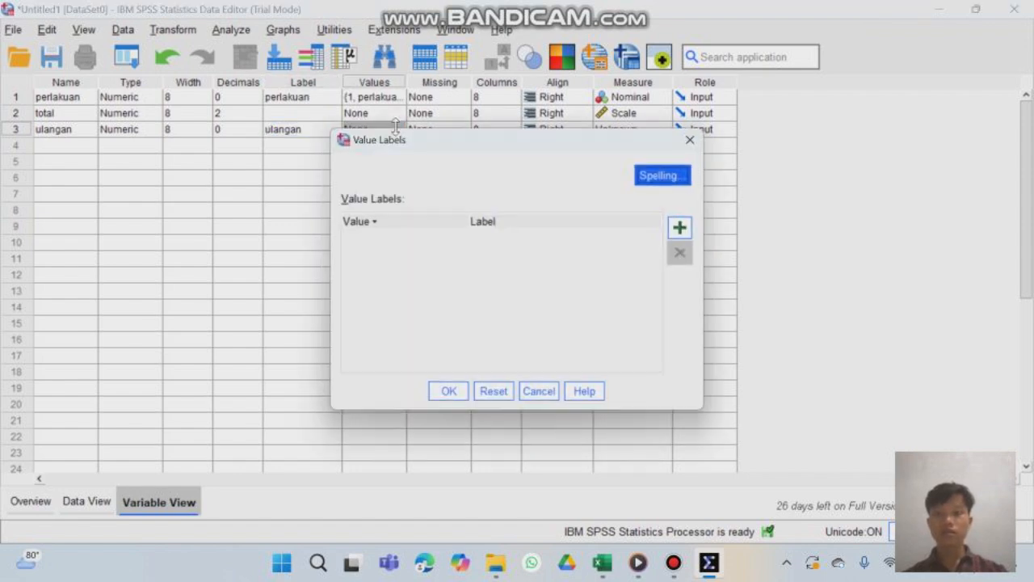
{"action": "left_click", "coordinate": [680, 228]}
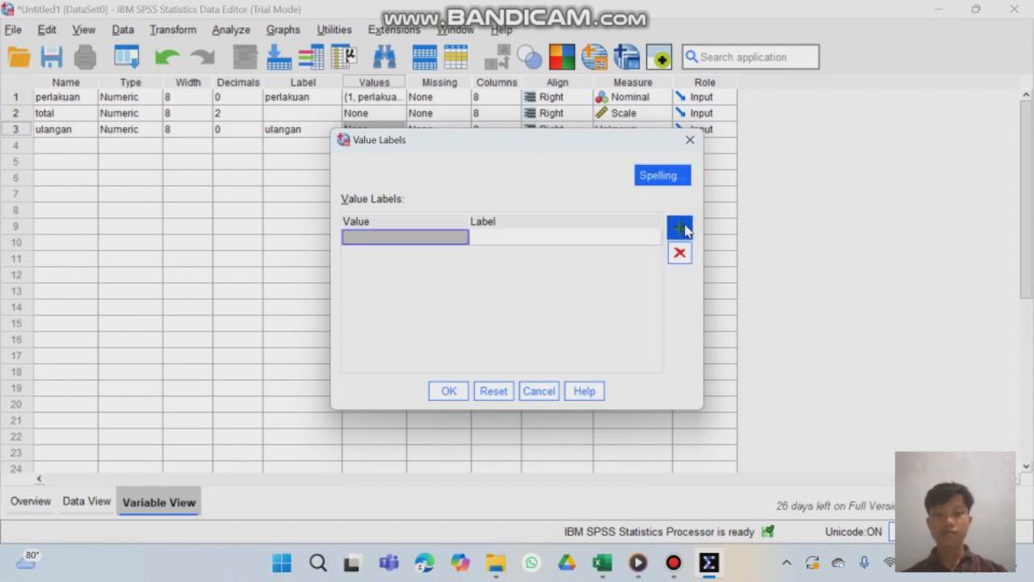
Step: Label value 1 as "ulangan 1" in the value labels of the ulangan variable
{"action": "left_click", "coordinate": [404, 235]}
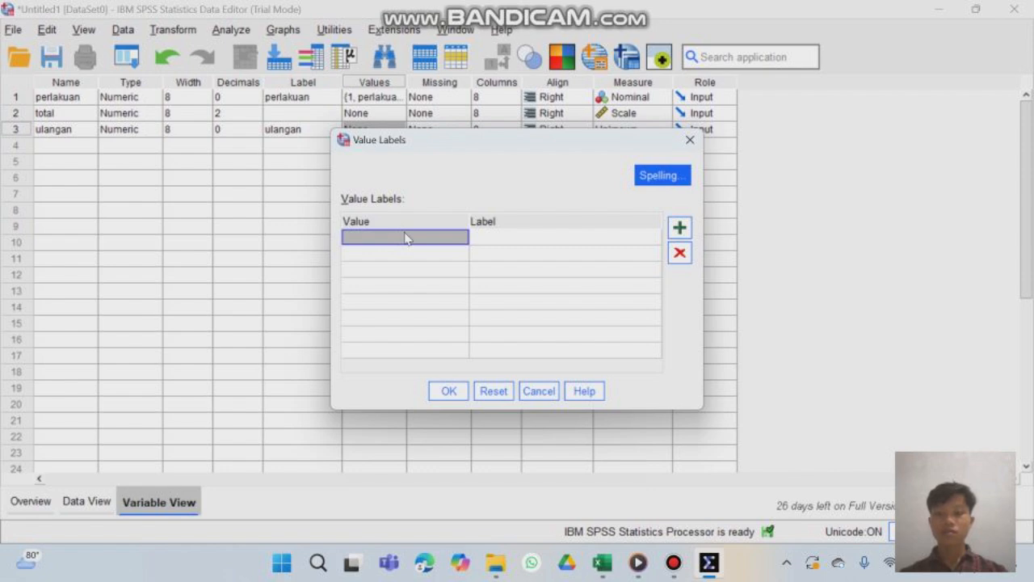
{"action": "type", "text": "1"}
{"action": "left_click", "coordinate": [513, 238]}
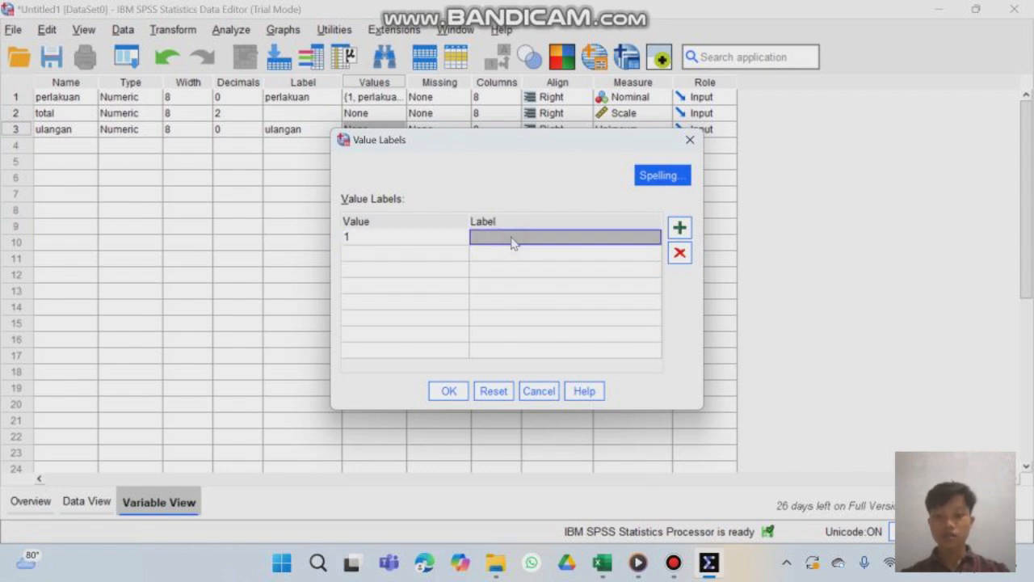
{"action": "type", "text": "uala"}
{"action": "type", "text": "ngan 1"}
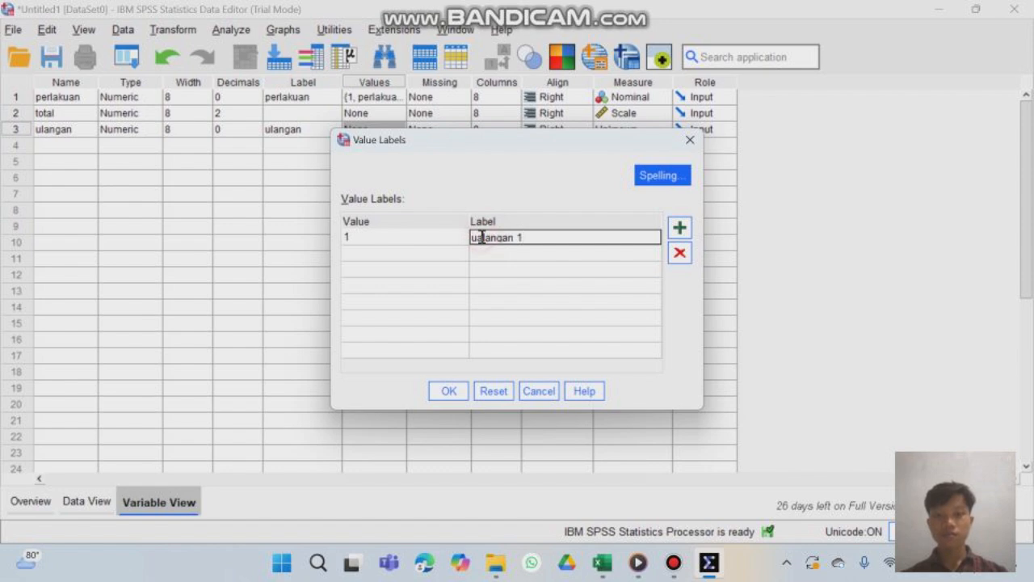
{"action": "left_click", "coordinate": [482, 236]}
{"action": "key", "text": "BackSpace"}
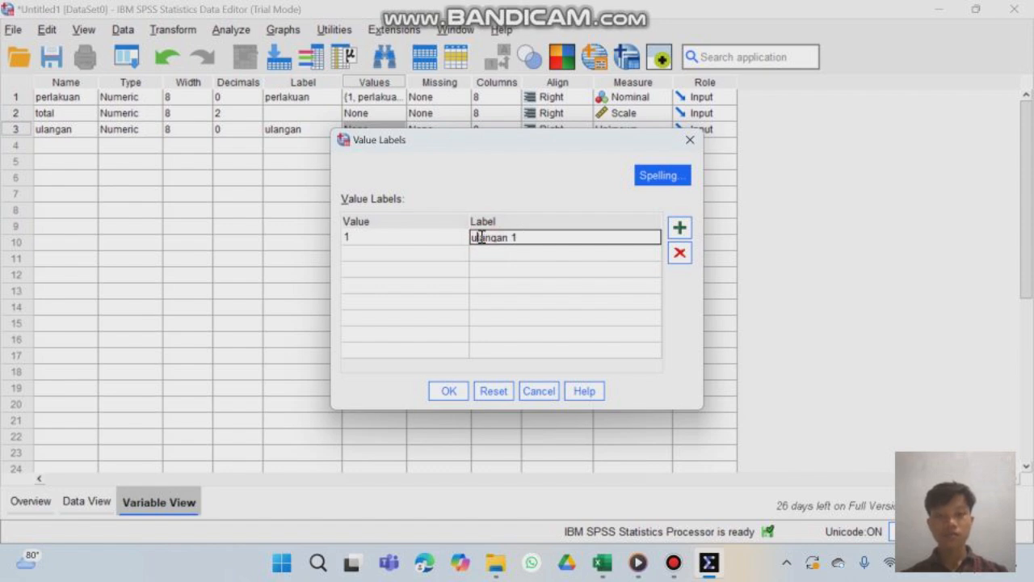
Step: Label value 2 as "ulangan 2" in the value labels of the ulangan variable
{"action": "left_click", "coordinate": [384, 249]}
{"action": "type", "text": "2"}
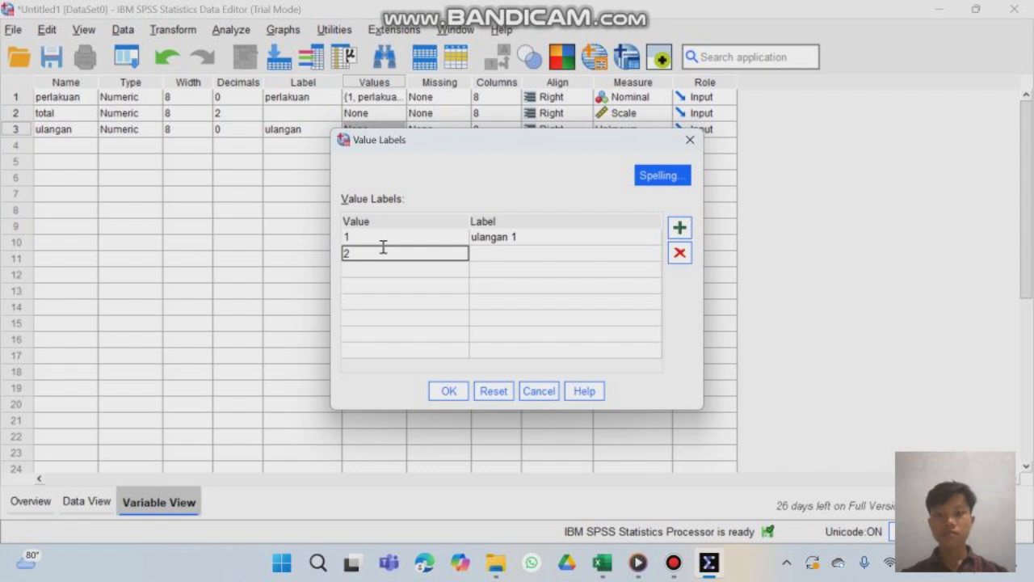
{"action": "left_click", "coordinate": [483, 257]}
{"action": "type", "text": "ulana"}
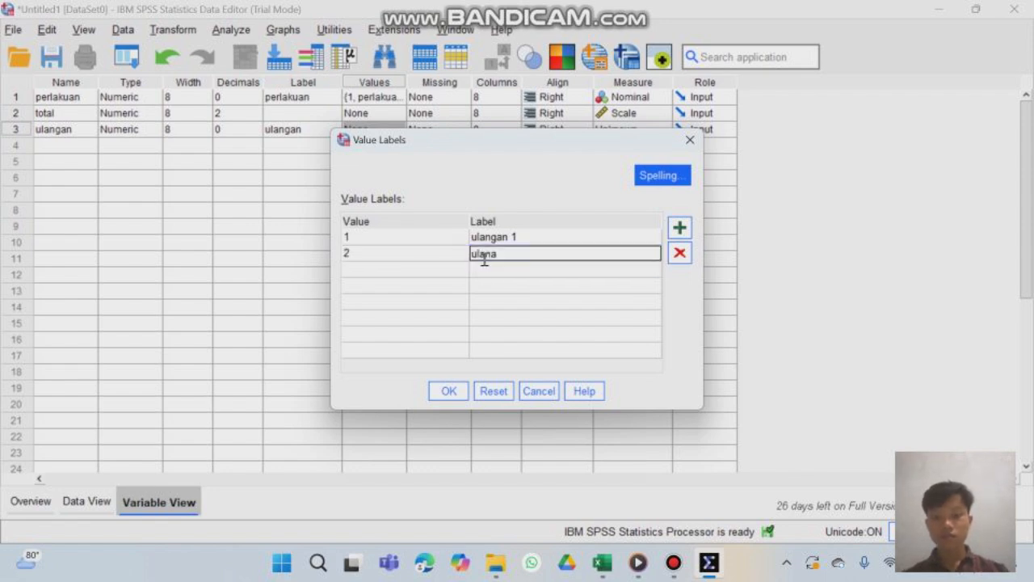
{"action": "type", "text": "gan"}
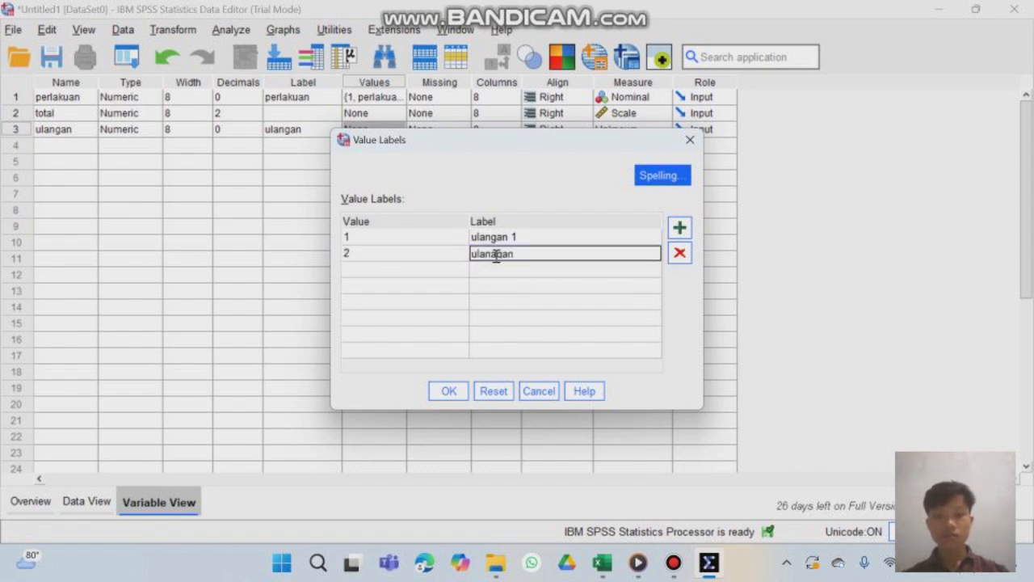
{"action": "key", "text": "BackSpace"}
{"action": "left_click", "coordinate": [492, 254]}
{"action": "key", "text": "BackSpace"}
{"action": "key", "text": "BackSpace"}
{"action": "key", "text": "BackSpace"}
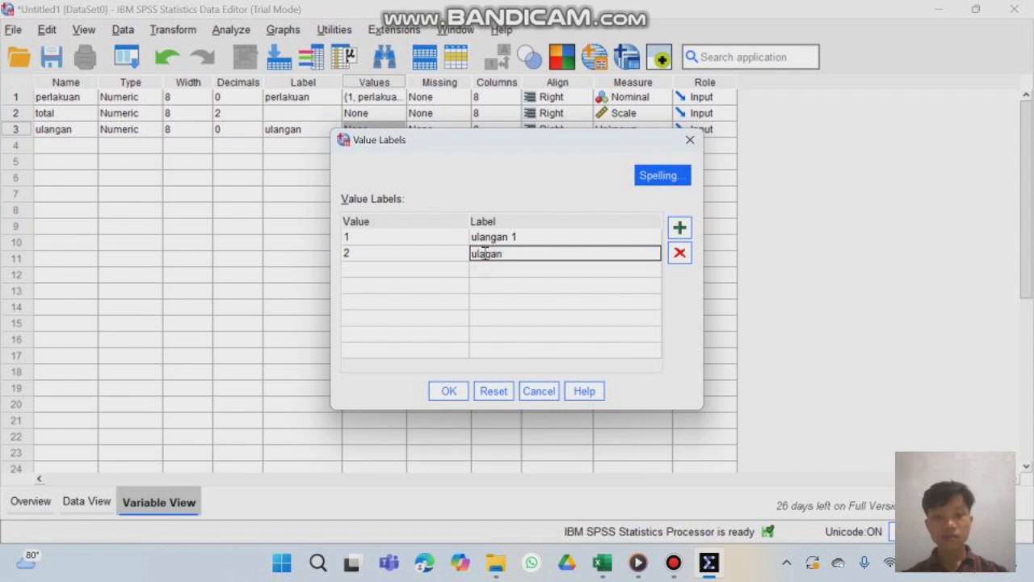
{"action": "type", "text": "n"}
{"action": "left_click", "coordinate": [512, 254]}
{"action": "type", "text": "2"}
Step: Label value 3 as "ulangan 3", accept the value labels, and set the measure of the ulangan variable to Scale
{"action": "left_click", "coordinate": [446, 274]}
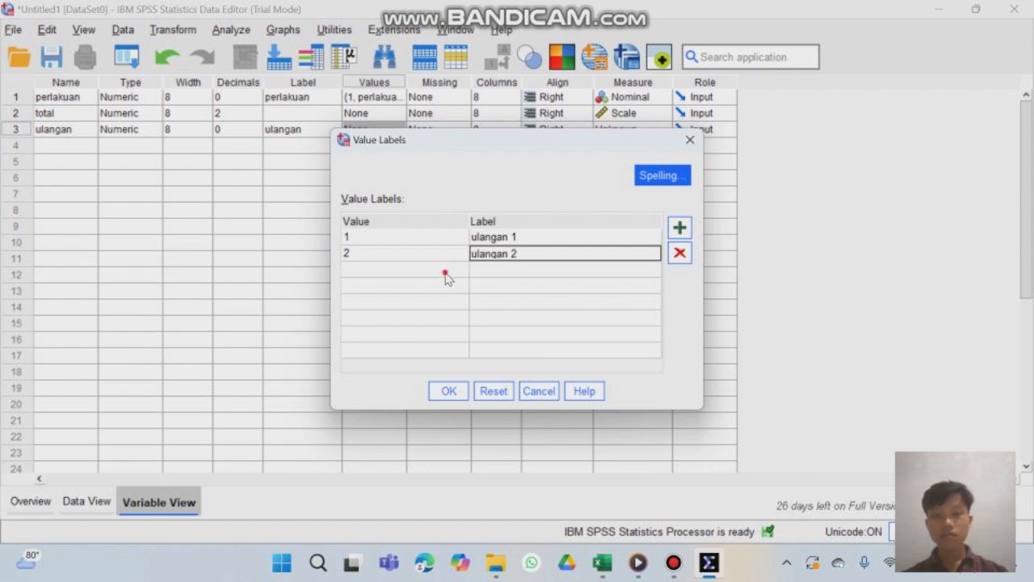
{"action": "type", "text": "3"}
{"action": "left_click", "coordinate": [485, 270]}
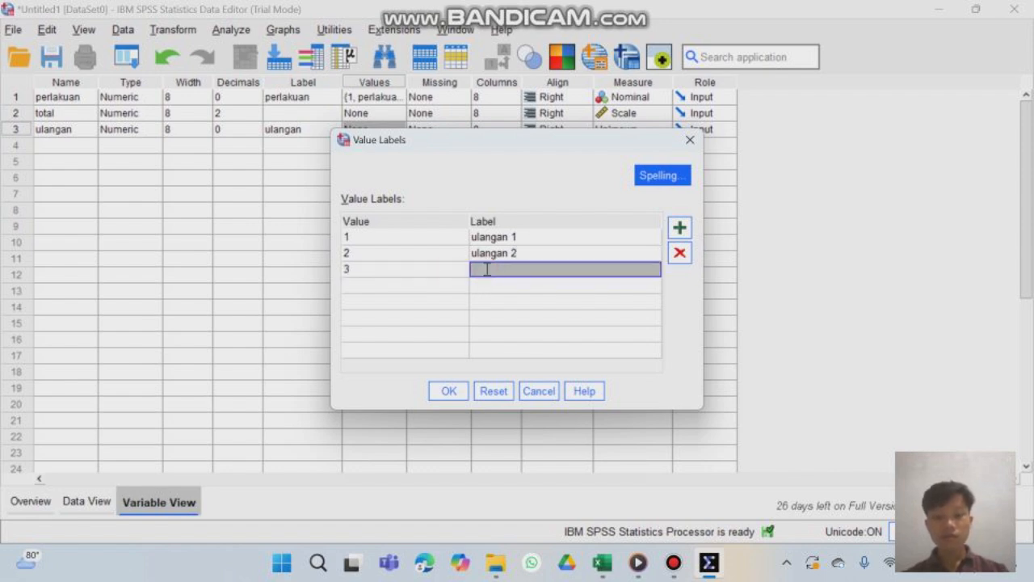
{"action": "type", "text": "ulangan 3"}
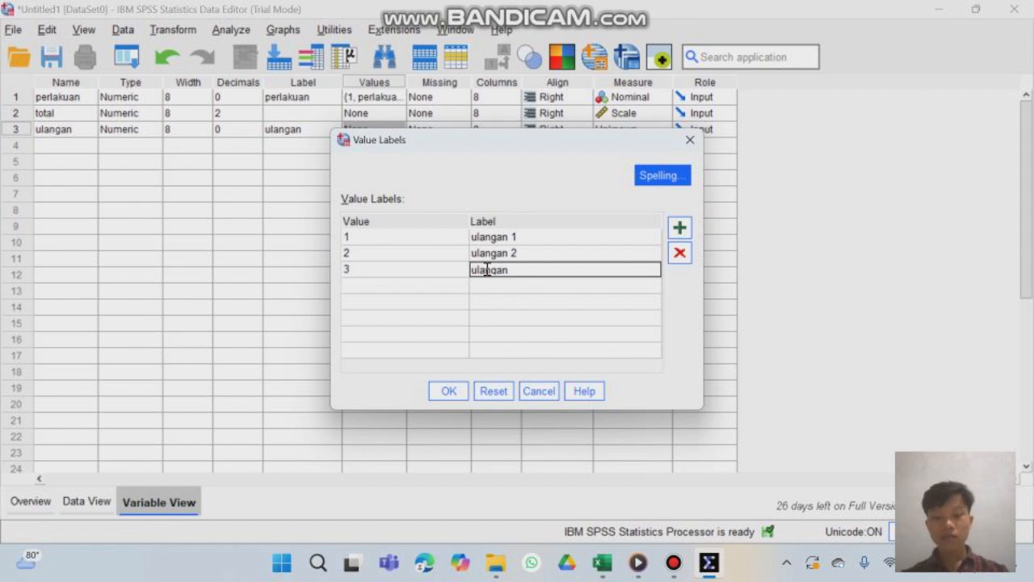
{"action": "left_click", "coordinate": [453, 389]}
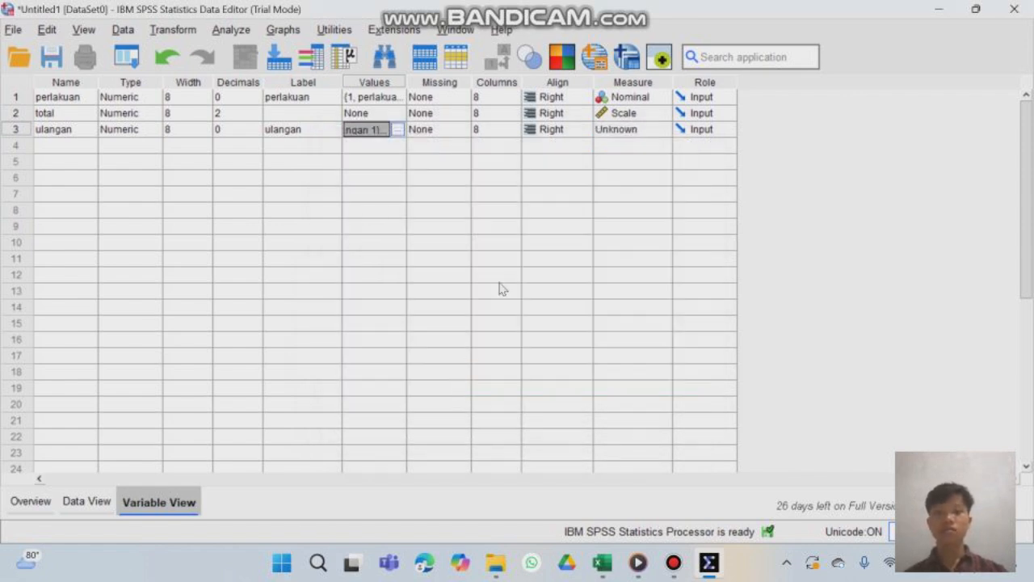
{"action": "left_click", "coordinate": [634, 134]}
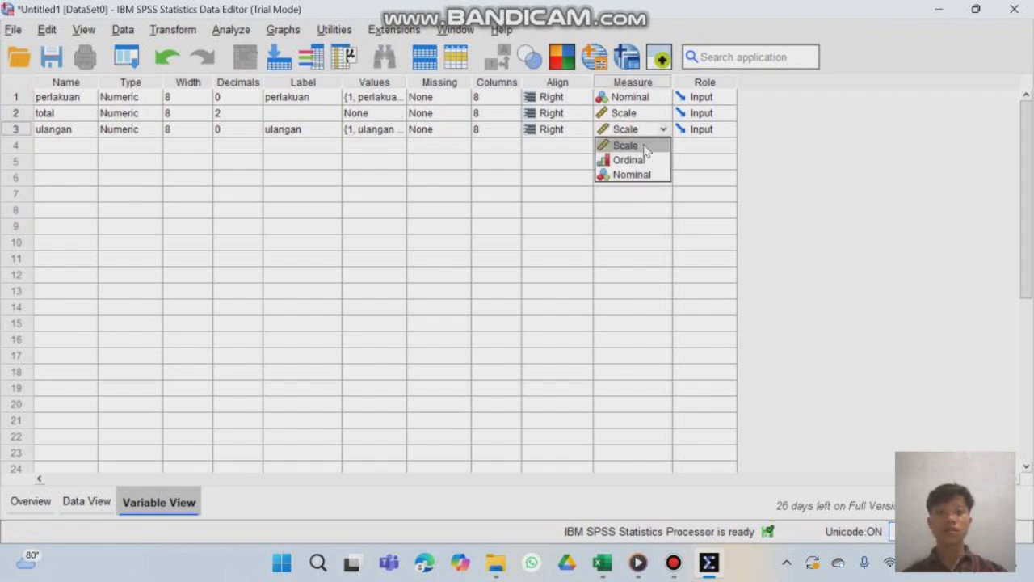
{"action": "left_click", "coordinate": [646, 148]}
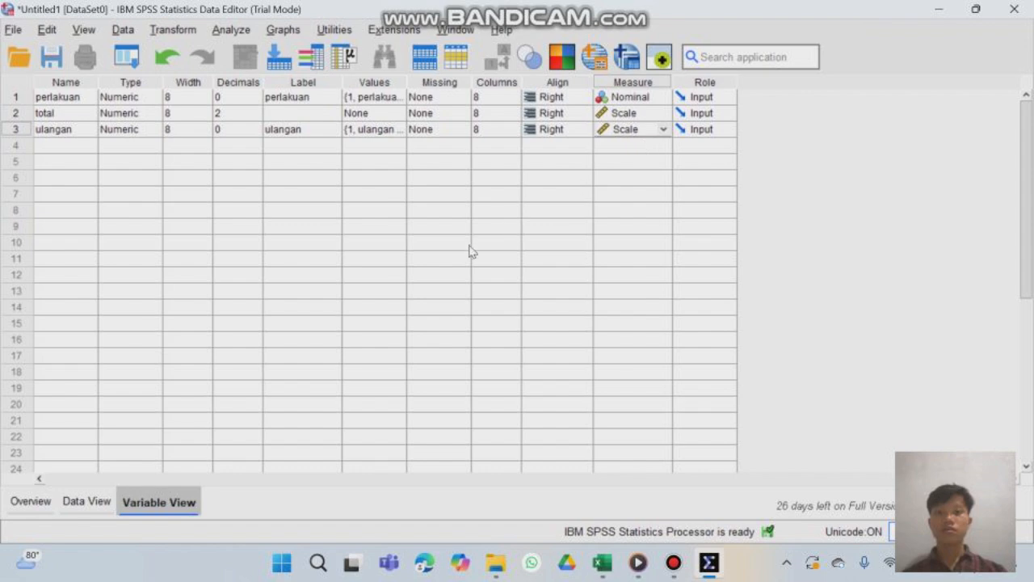
Step: Bring up the dataset's empty data grid, and copy the range Z3:AB20 from Book1 in Excel
{"action": "left_click", "coordinate": [86, 502]}
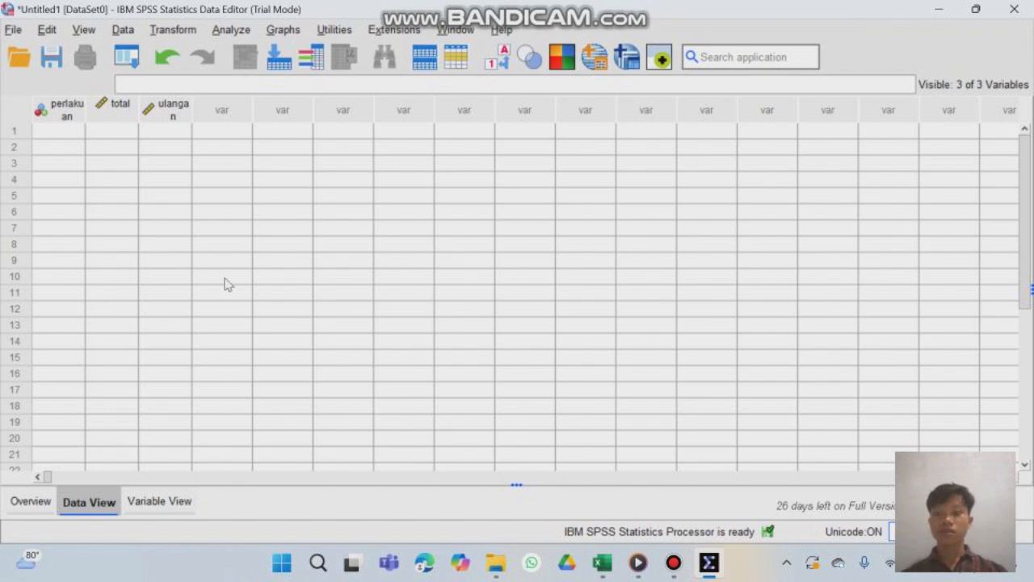
{"action": "mouse_move", "coordinate": [605, 564]}
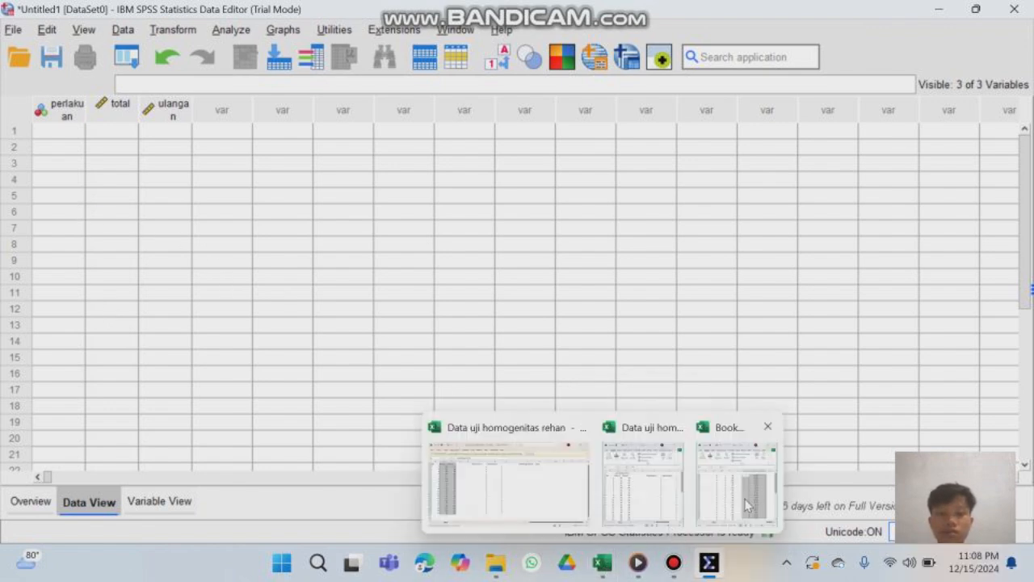
{"action": "left_click", "coordinate": [749, 494]}
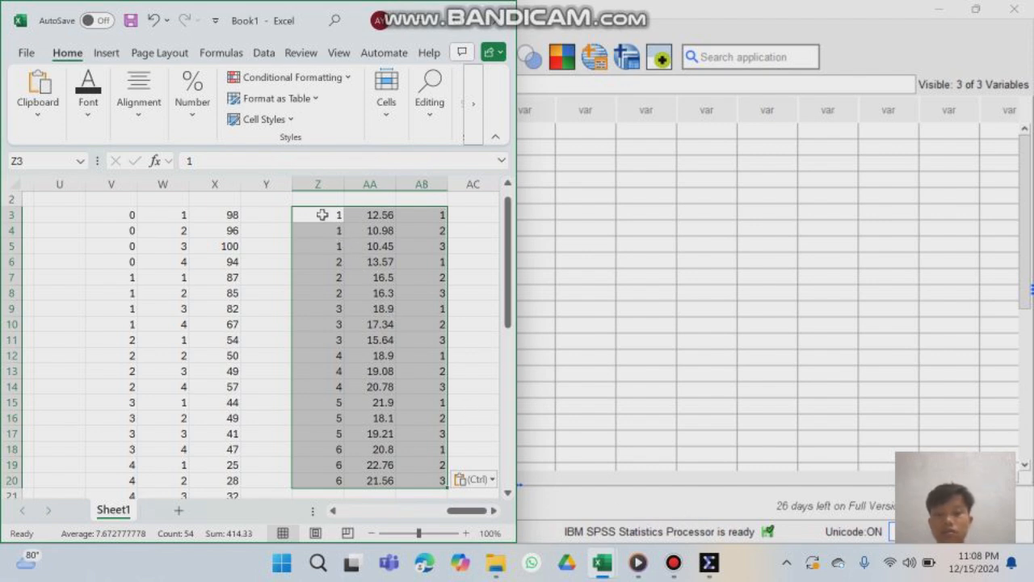
{"action": "left_click_drag", "start_coordinate": [322, 215], "coordinate": [442, 434]}
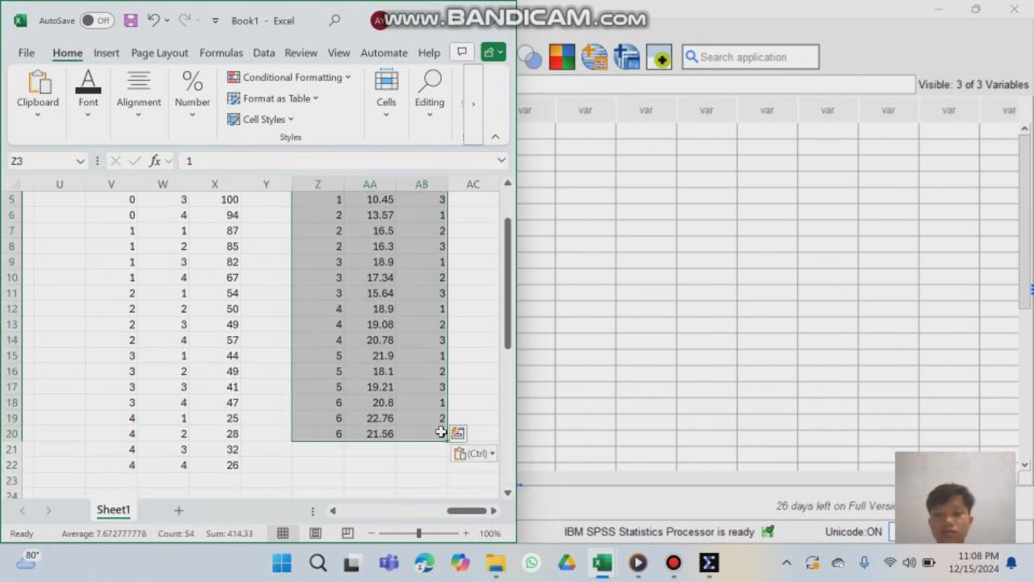
{"action": "right_click", "coordinate": [441, 434]}
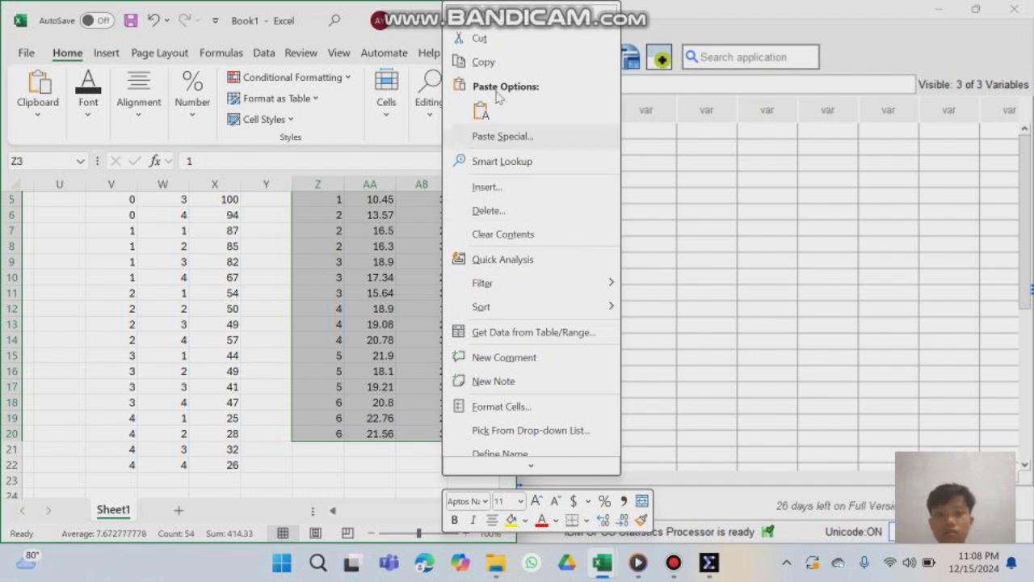
{"action": "left_click", "coordinate": [489, 63]}
{"action": "scroll", "coordinate": [452, 259], "scroll_direction": "up", "scroll_amount": 2}
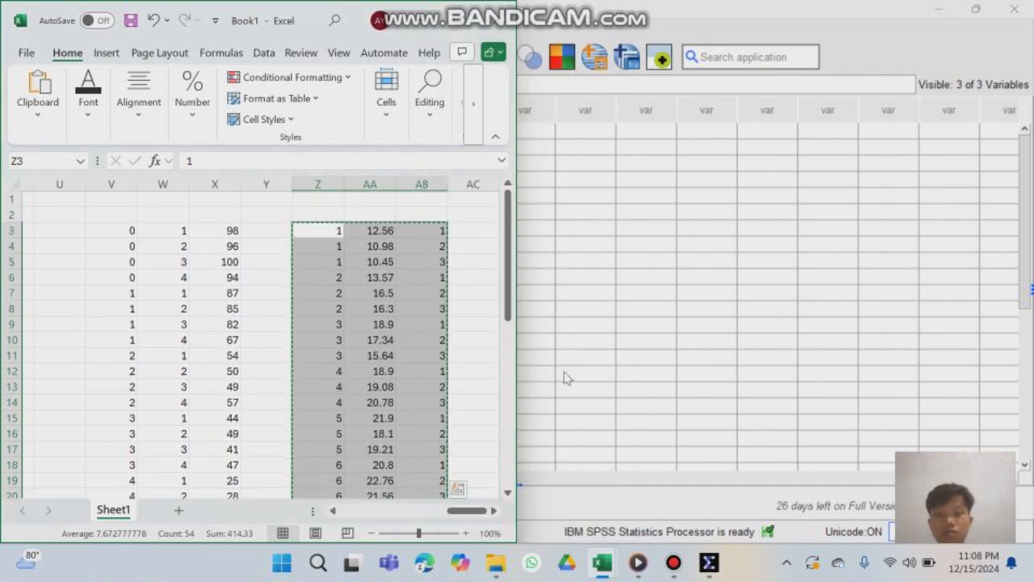
Step: Switch back to SPSS and paste the copied data starting at the first perlakuan cell
{"action": "mouse_move", "coordinate": [650, 566]}
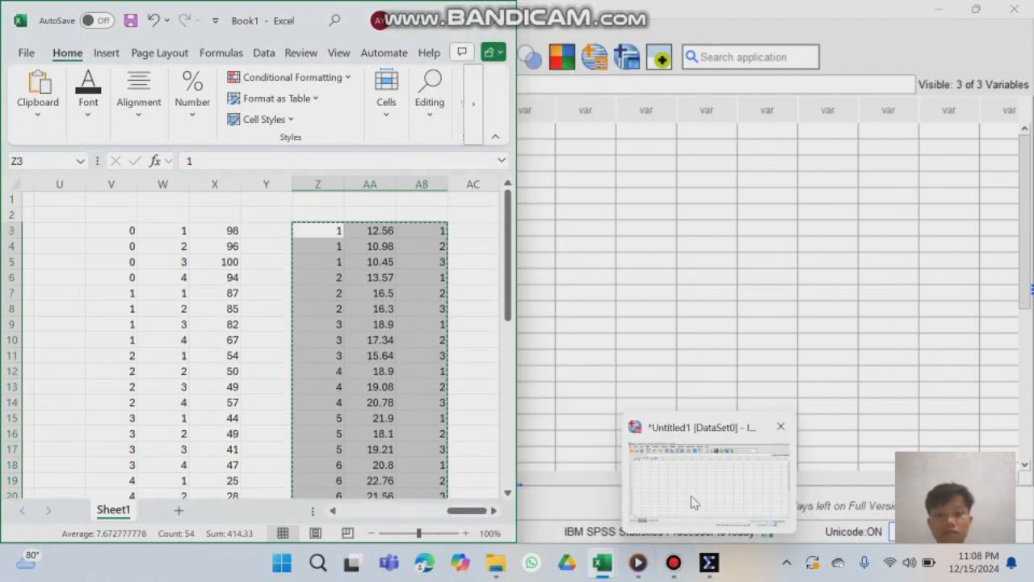
{"action": "left_click", "coordinate": [692, 501]}
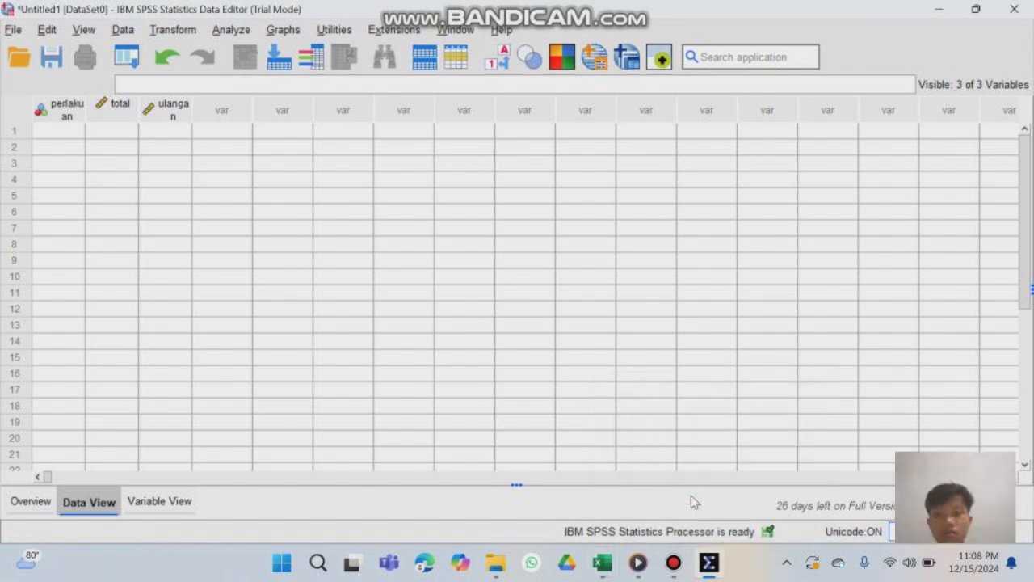
{"action": "left_click", "coordinate": [53, 134]}
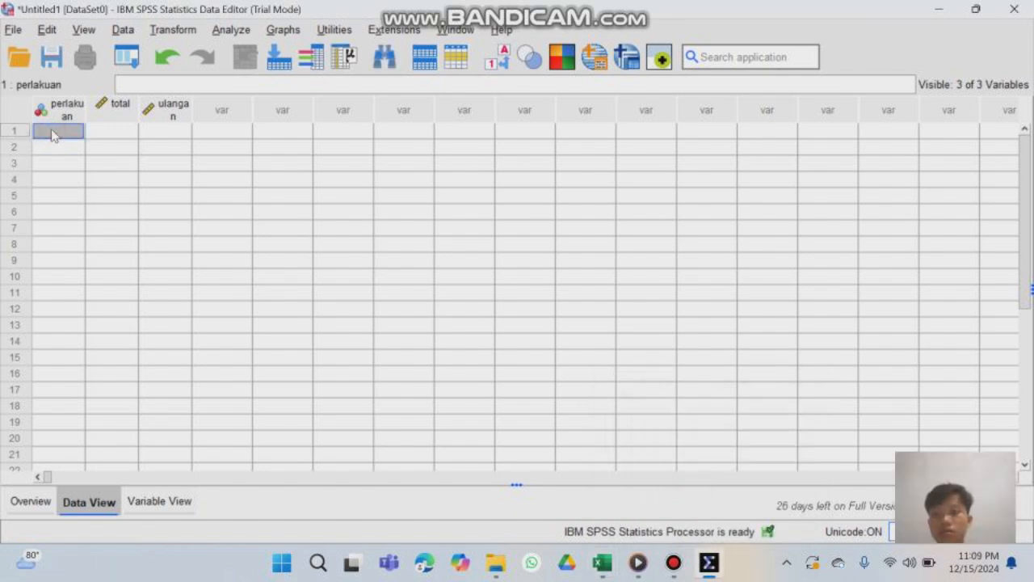
{"action": "right_click", "coordinate": [53, 136]}
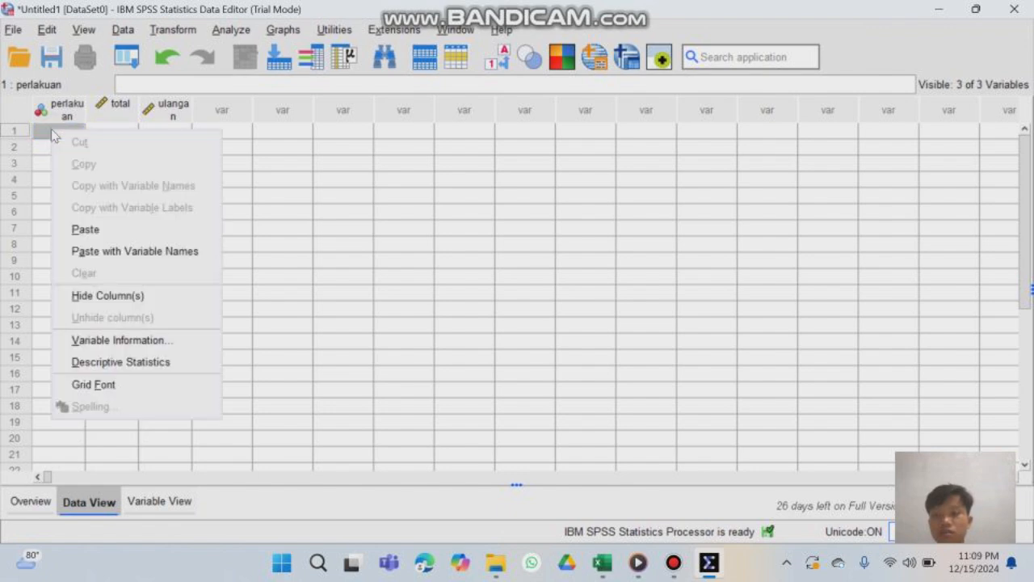
{"action": "left_click", "coordinate": [86, 230]}
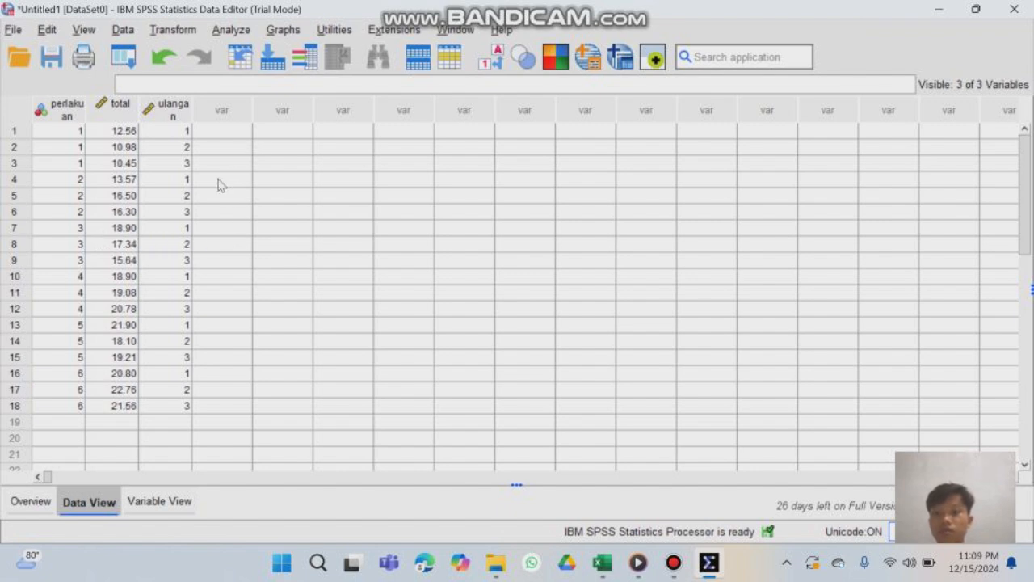
Step: Start a General Linear Model Univariate analysis and assign perlakuan as a fixed factor
{"action": "left_click", "coordinate": [234, 31]}
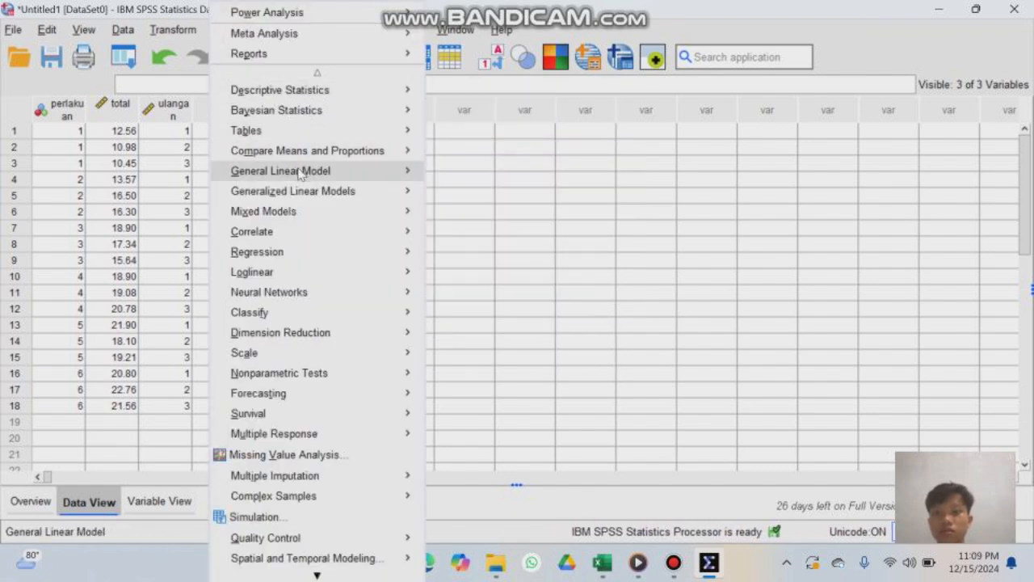
{"action": "mouse_move", "coordinate": [301, 176]}
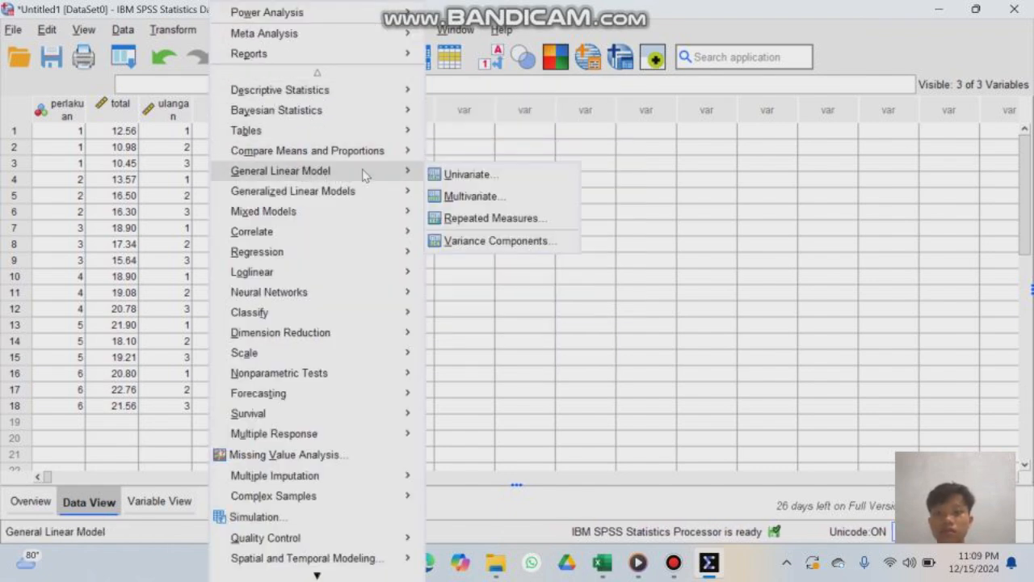
{"action": "left_click", "coordinate": [493, 176]}
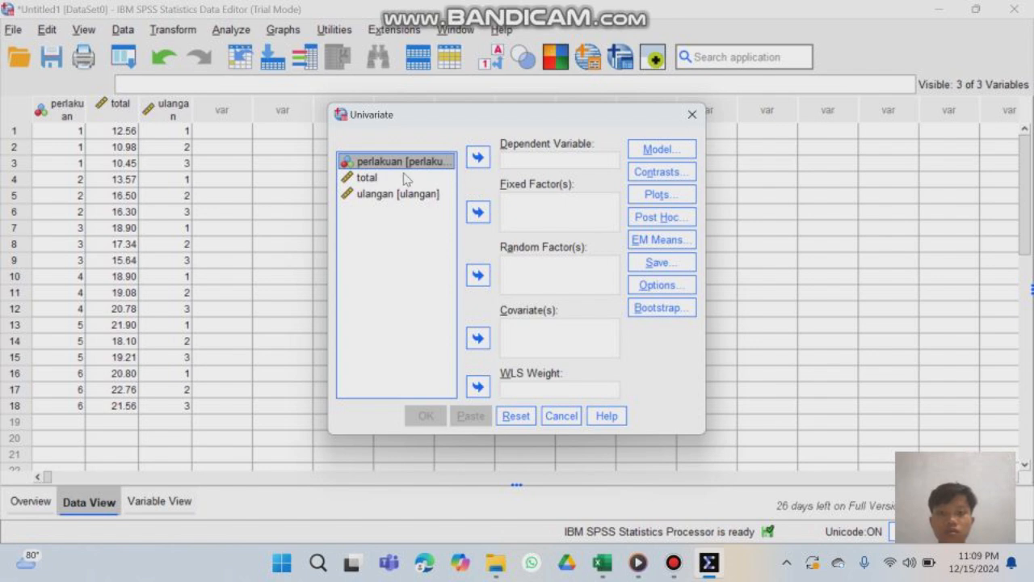
{"action": "left_click", "coordinate": [482, 213]}
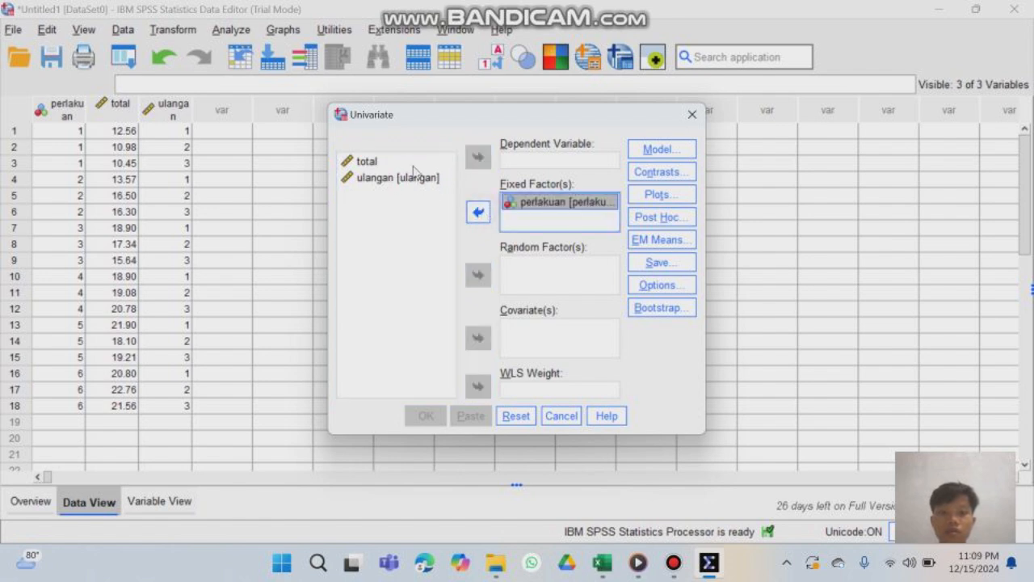
{"action": "mouse_move", "coordinate": [672, 558]}
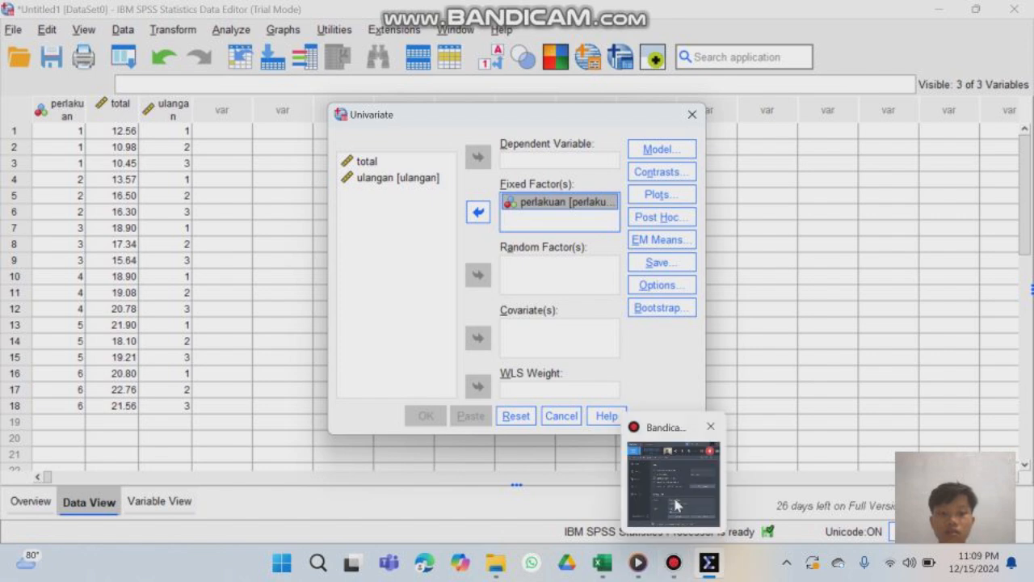
{"action": "left_click", "coordinate": [672, 491]}
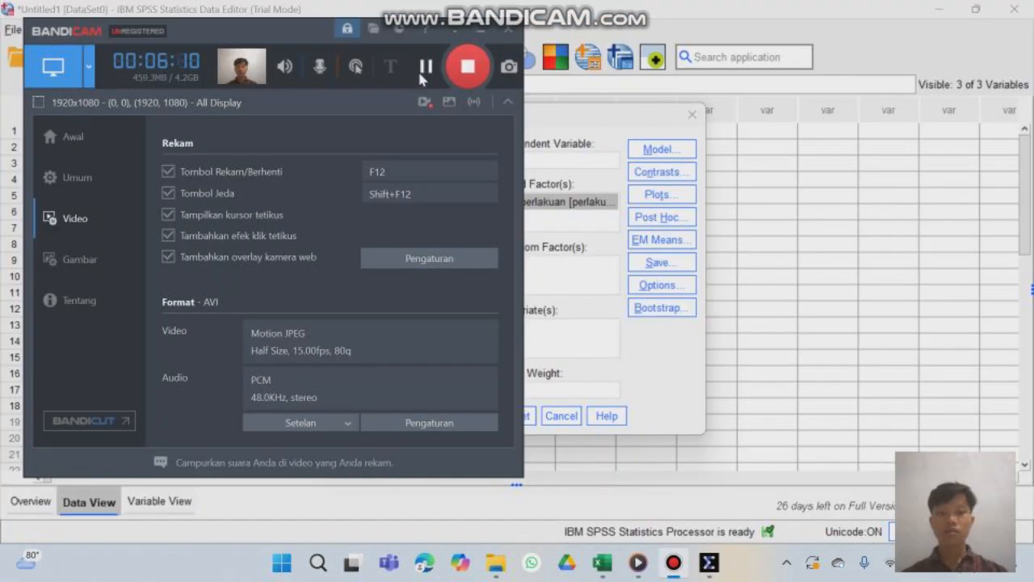
{"action": "left_click", "coordinate": [482, 30]}
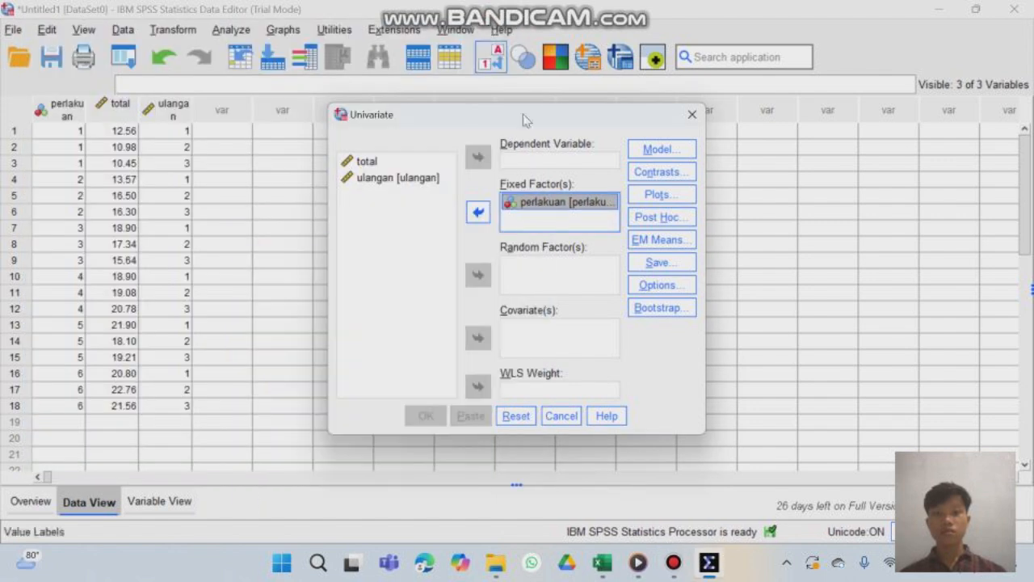
Step: Assign total as the dependent variable and add ulangan to the fixed factors of the Univariate analysis
{"action": "left_click", "coordinate": [399, 165]}
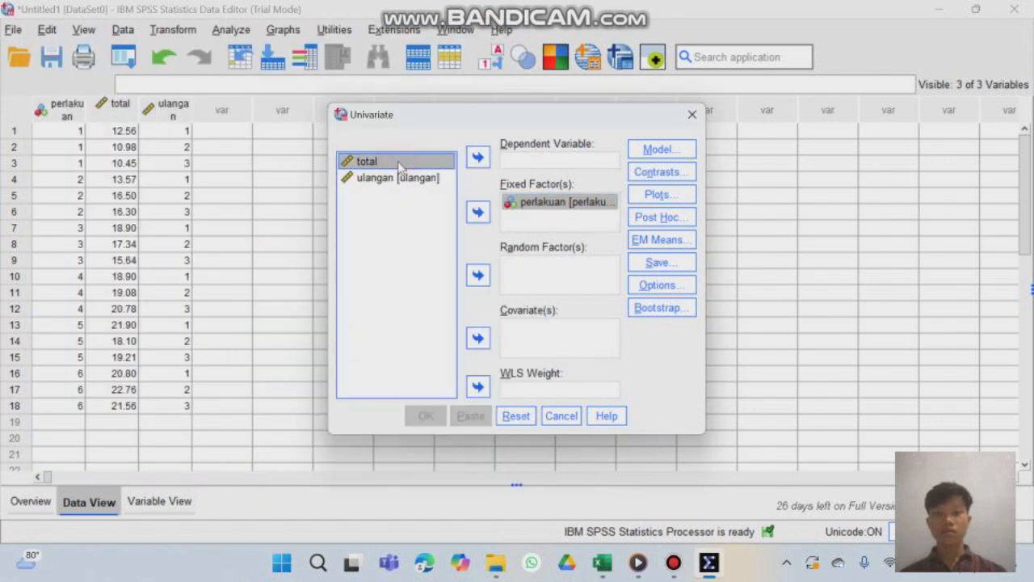
{"action": "left_click", "coordinate": [478, 159]}
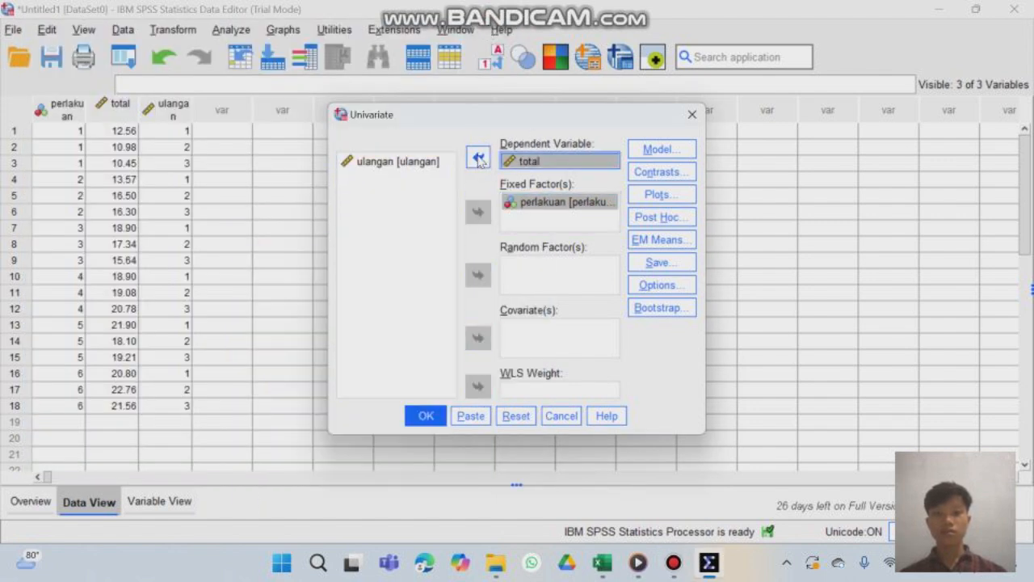
{"action": "left_click", "coordinate": [424, 160]}
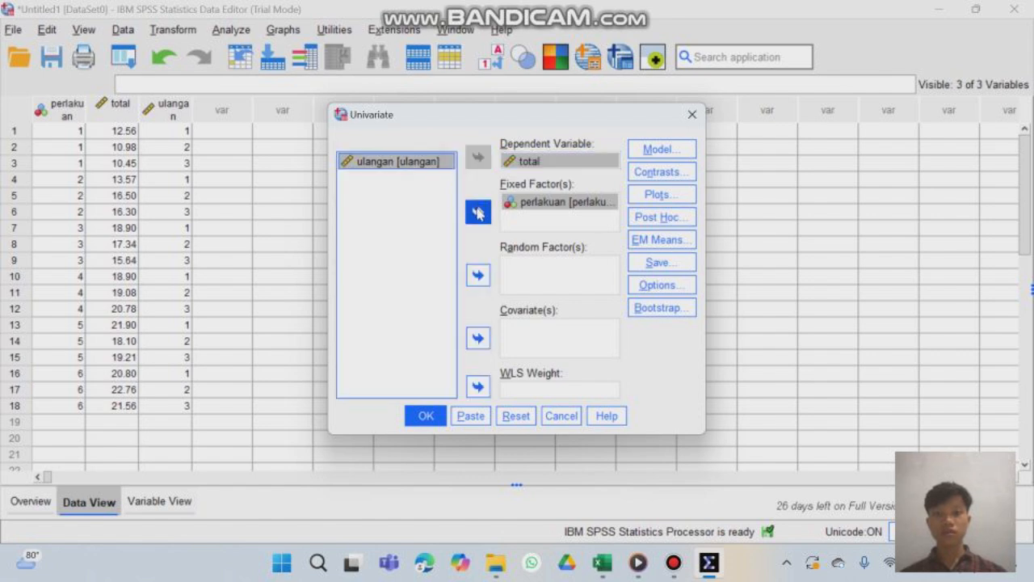
{"action": "left_click", "coordinate": [479, 212]}
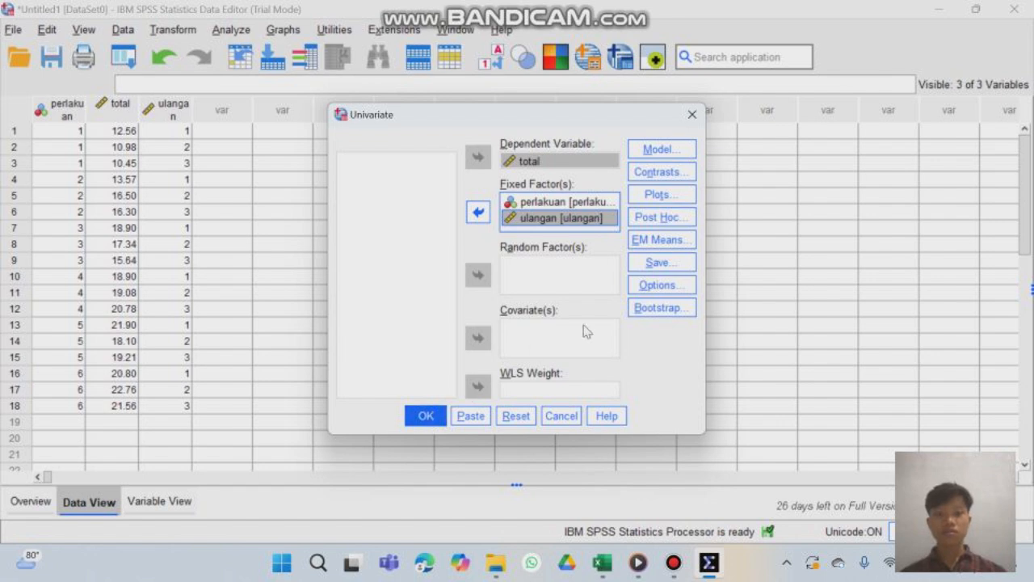
Step: Add a Tukey post hoc test for perlakuan, and run the Univariate analysis to review its output
{"action": "left_click", "coordinate": [681, 218]}
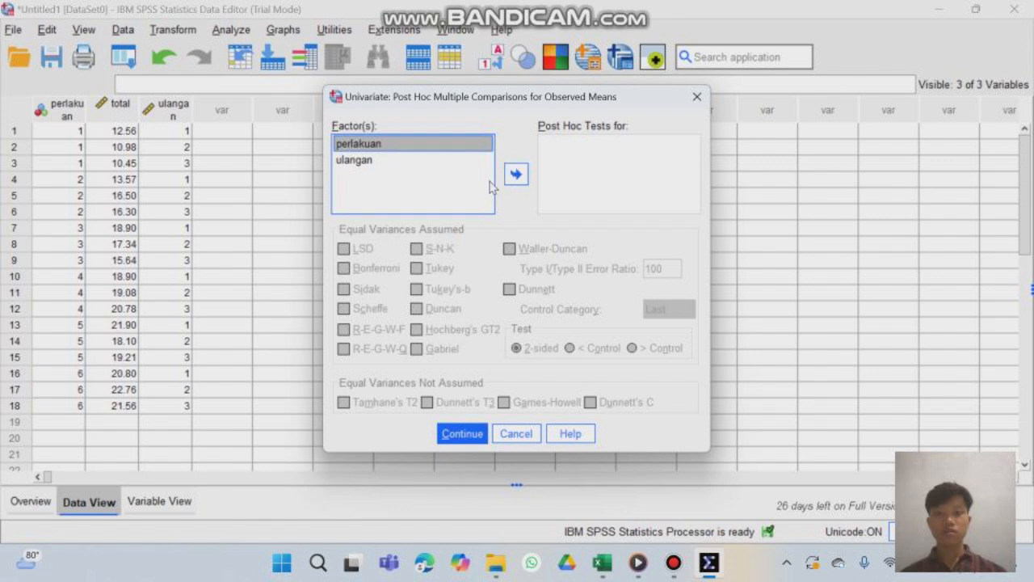
{"action": "left_click", "coordinate": [515, 174]}
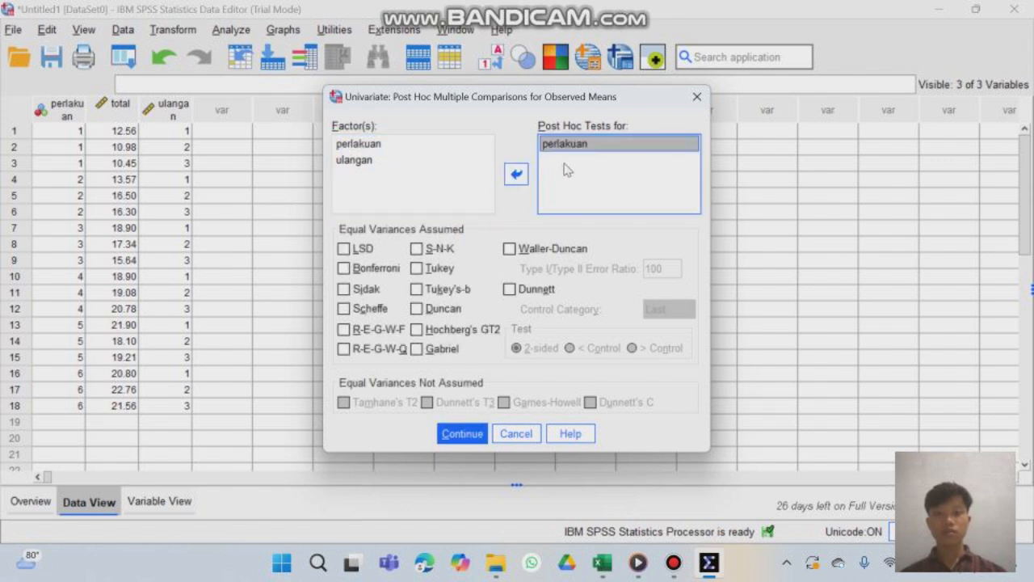
{"action": "left_click", "coordinate": [418, 273]}
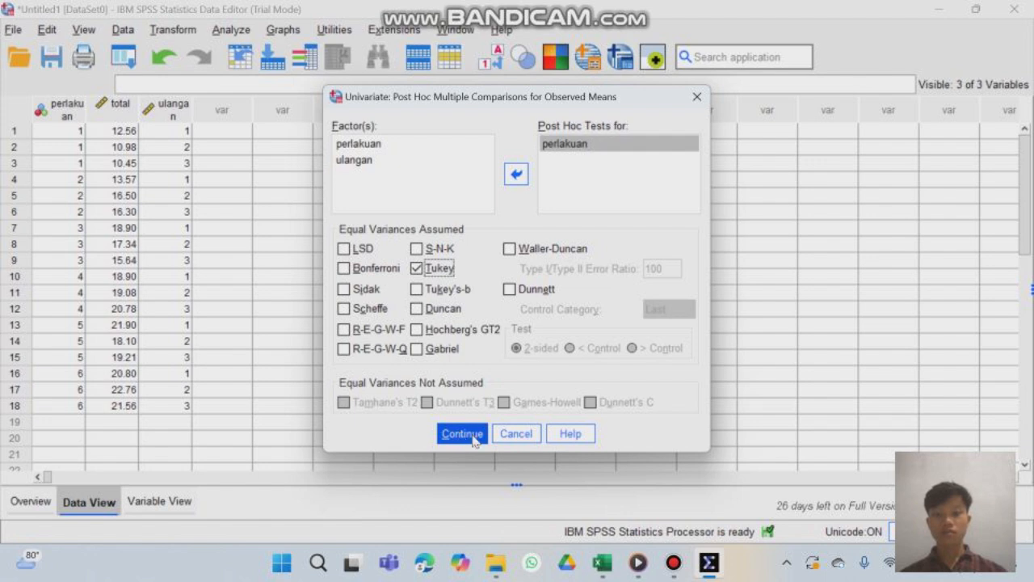
{"action": "left_click", "coordinate": [473, 437]}
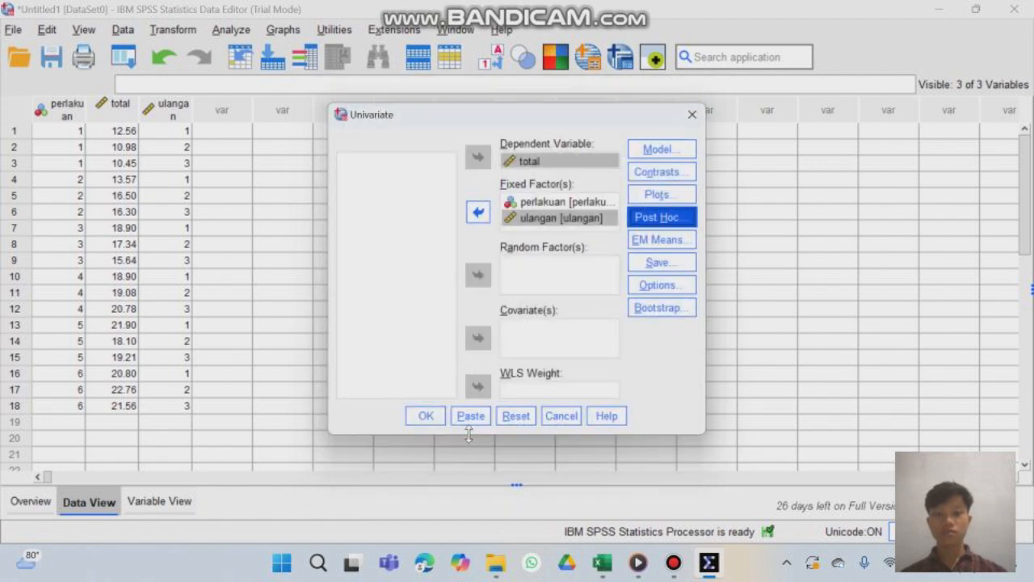
{"action": "left_click", "coordinate": [426, 416]}
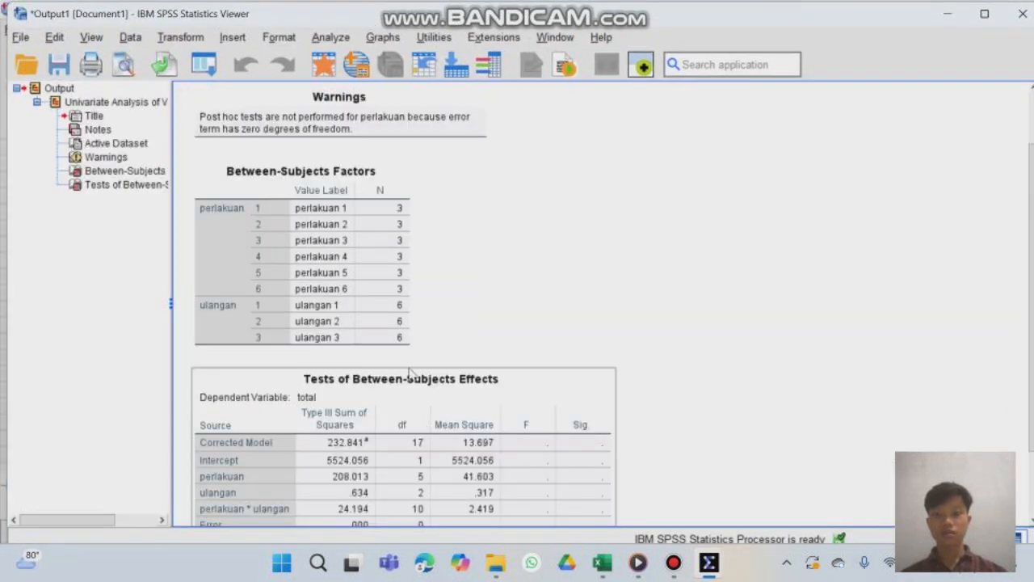
{"action": "scroll", "coordinate": [421, 293], "scroll_direction": "down", "scroll_amount": 2}
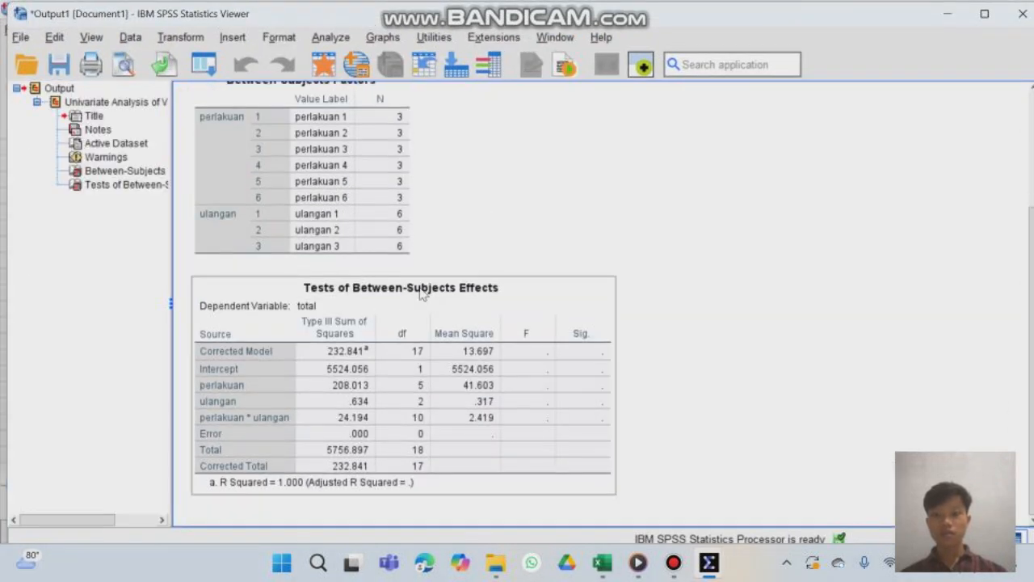
{"action": "scroll", "coordinate": [447, 215], "scroll_direction": "up", "scroll_amount": 3}
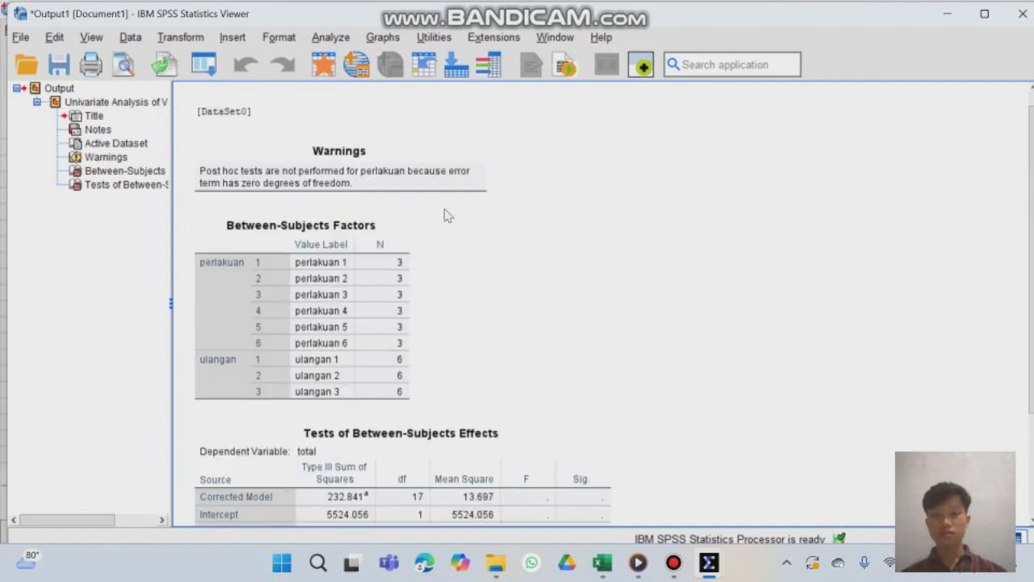
{"action": "scroll", "coordinate": [447, 215], "scroll_direction": "down", "scroll_amount": 1}
{"action": "scroll", "coordinate": [447, 215], "scroll_direction": "down", "scroll_amount": 2}
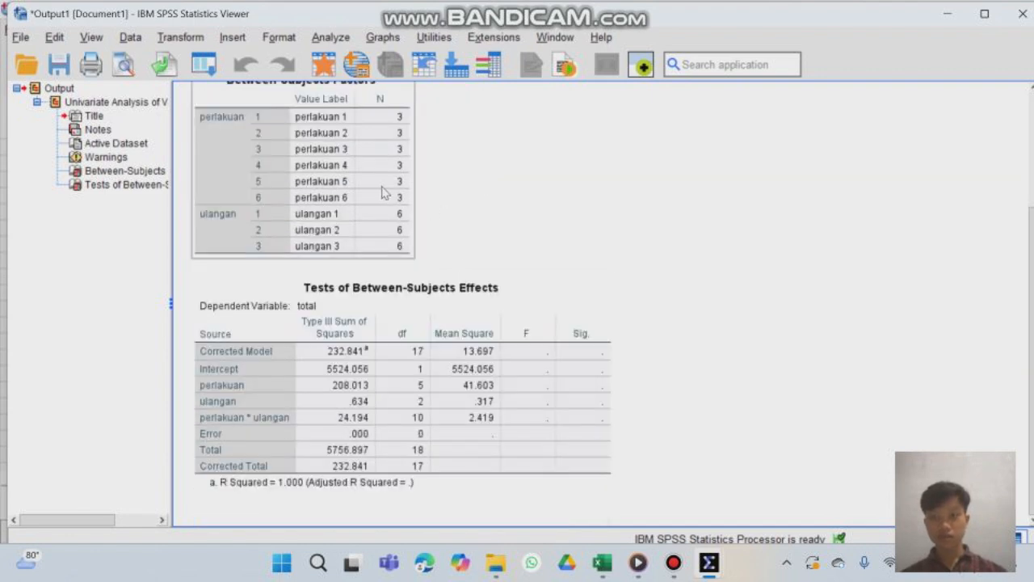
{"action": "left_click", "coordinate": [433, 292]}
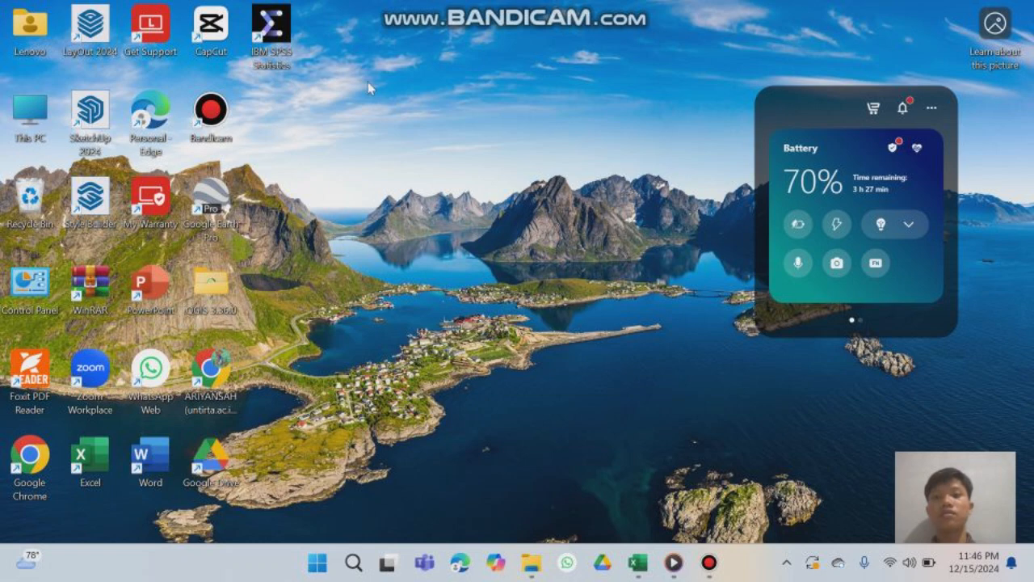
Step: Launch SPSS with an empty dataset, and copy the range AM4:AN30 from Book1 in Excel
{"action": "double_click", "coordinate": [280, 28]}
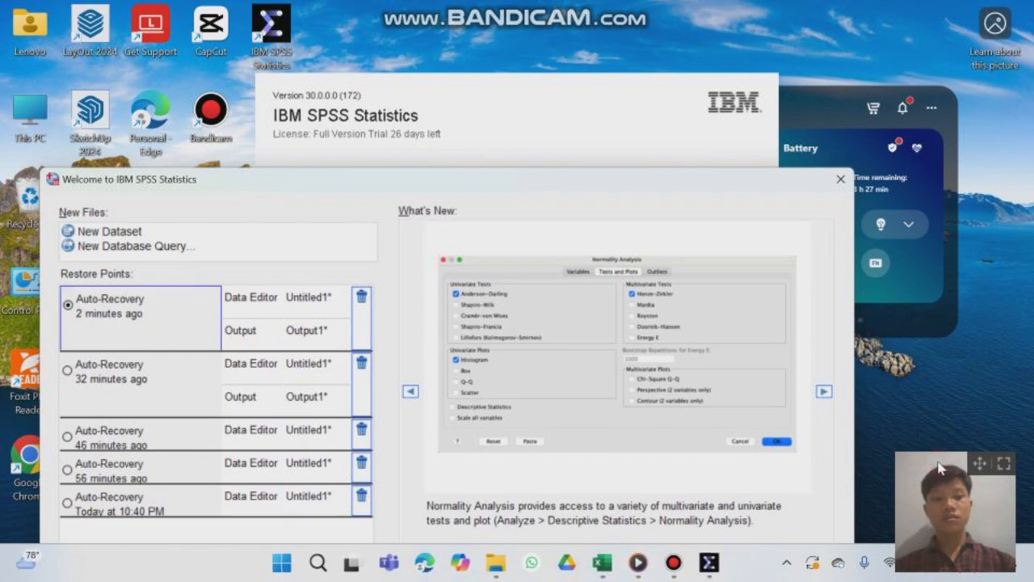
{"action": "left_click", "coordinate": [847, 183]}
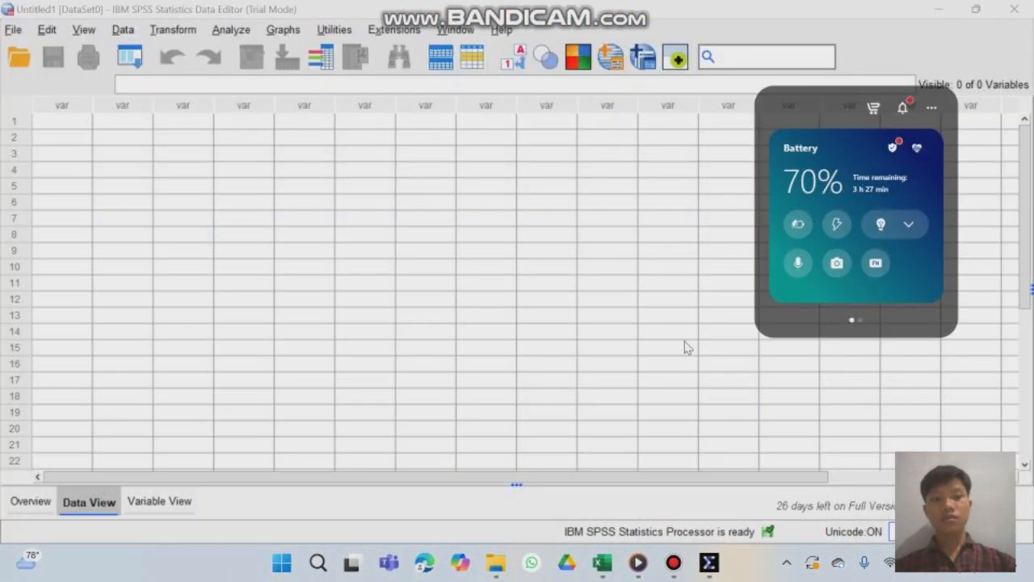
{"action": "mouse_move", "coordinate": [605, 567]}
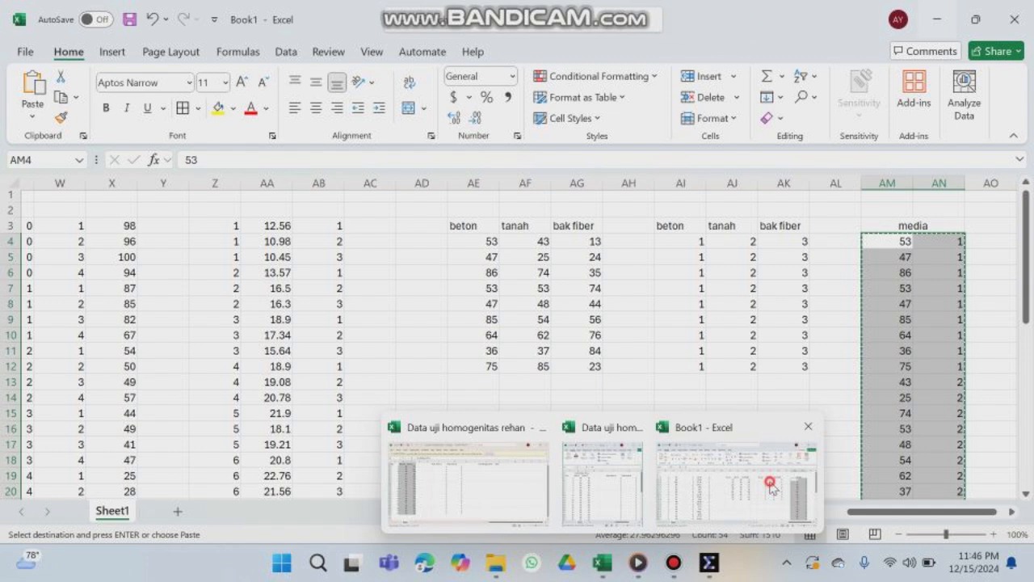
{"action": "left_click", "coordinate": [769, 481]}
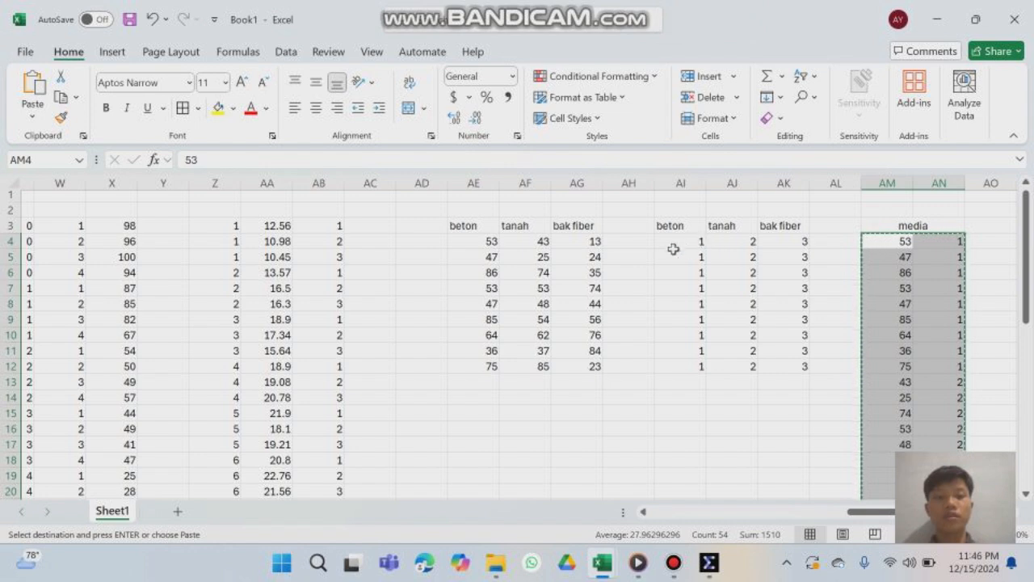
{"action": "scroll", "coordinate": [785, 304], "scroll_direction": "down", "scroll_amount": 3}
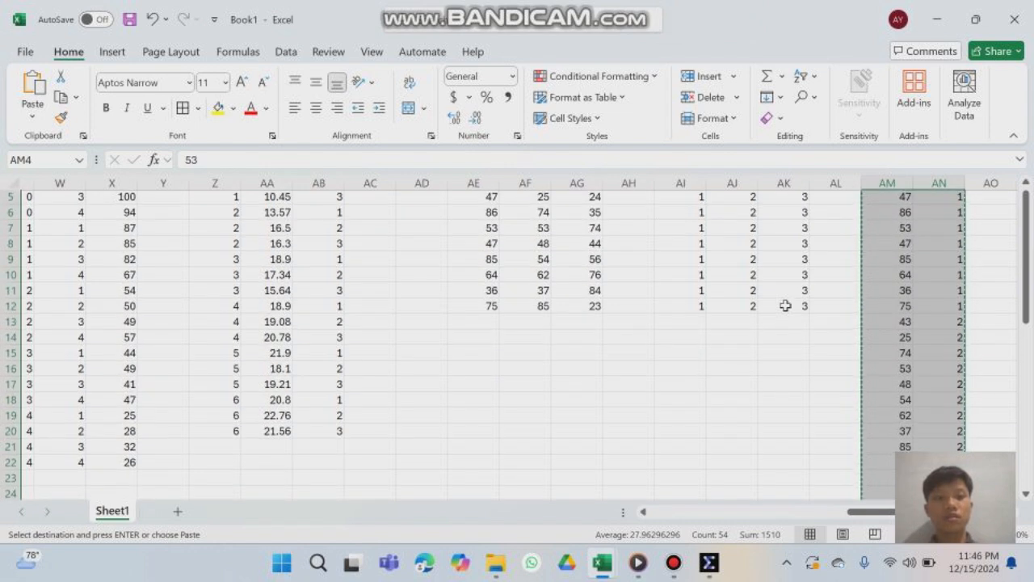
{"action": "scroll", "coordinate": [785, 304], "scroll_direction": "up", "scroll_amount": 1}
{"action": "scroll", "coordinate": [884, 247], "scroll_direction": "up", "scroll_amount": 1}
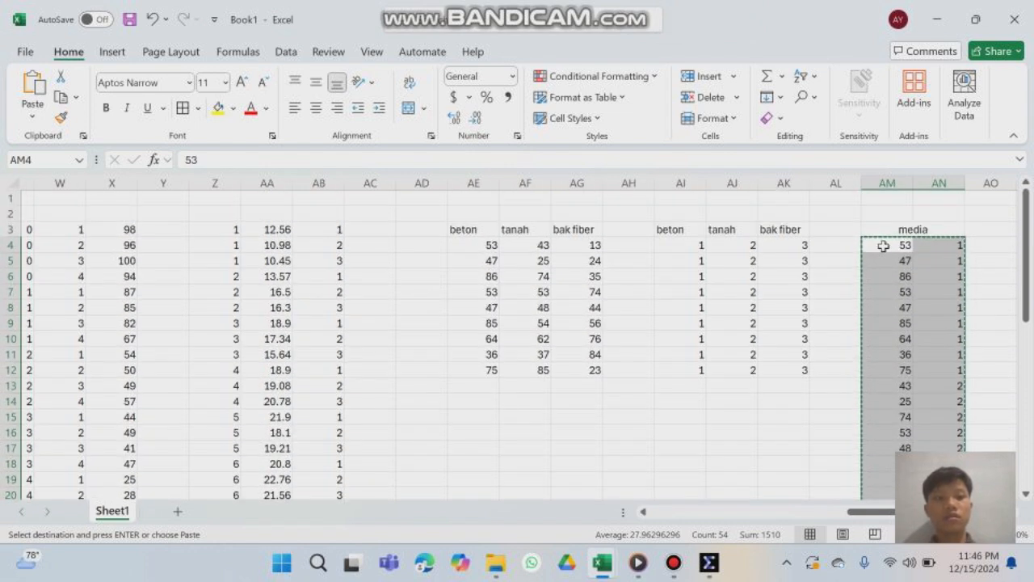
{"action": "left_click", "coordinate": [884, 245]}
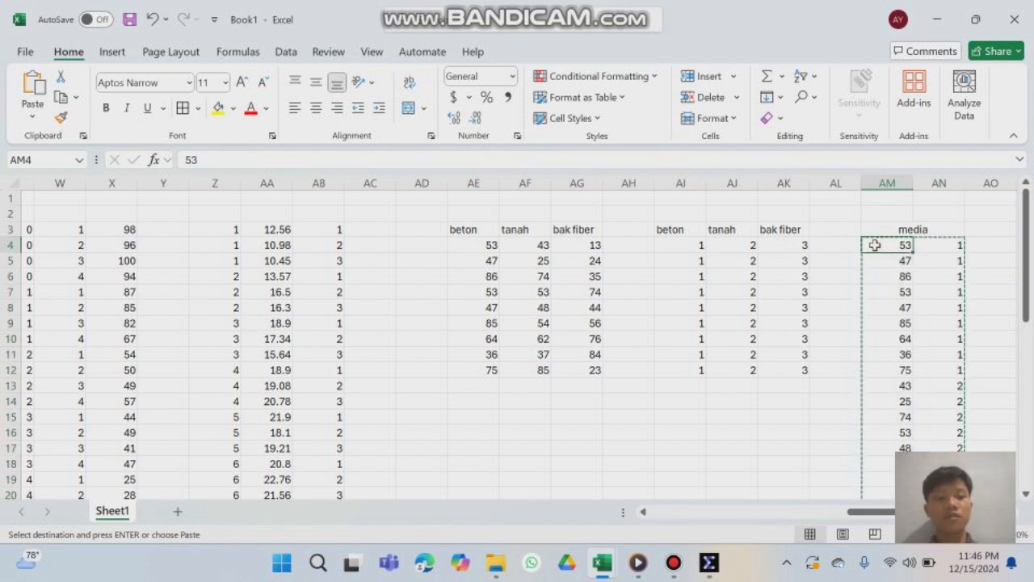
{"action": "left_click_drag", "start_coordinate": [897, 252], "coordinate": [939, 478]}
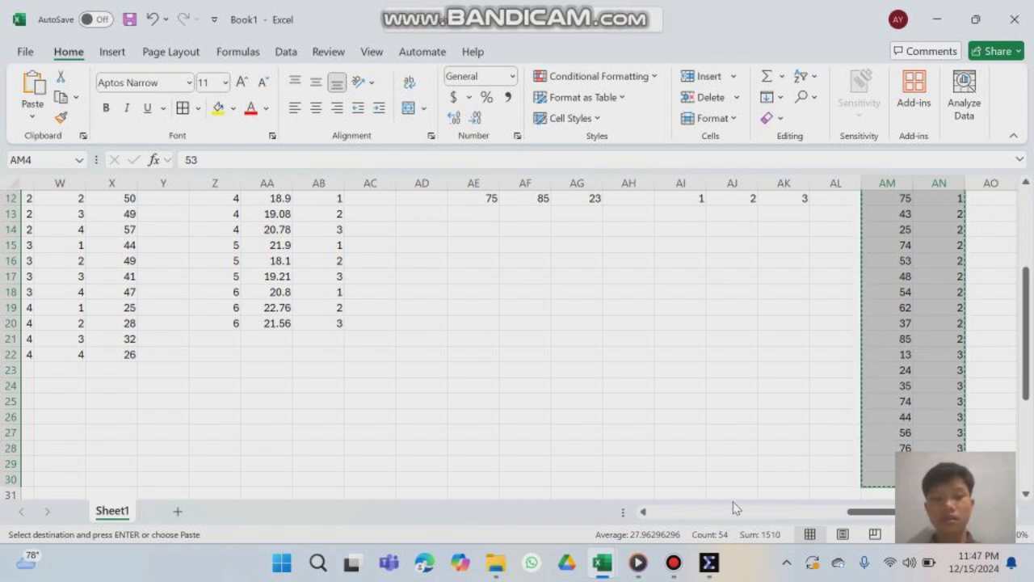
Step: Return to SPSS, paste the copied data starting at the first cell of the data grid, and show the variable definitions
{"action": "mouse_move", "coordinate": [708, 566]}
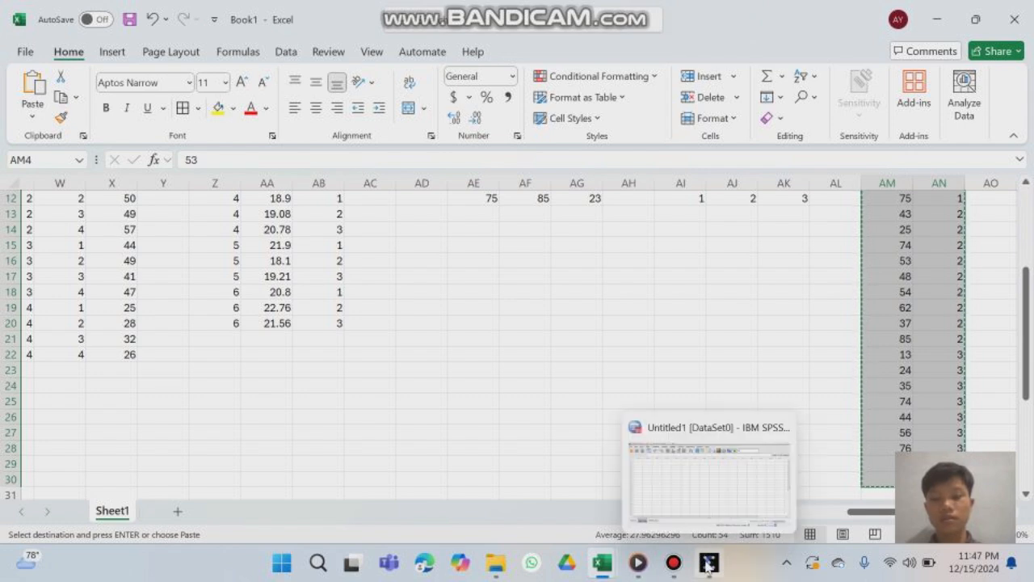
{"action": "left_click", "coordinate": [724, 494]}
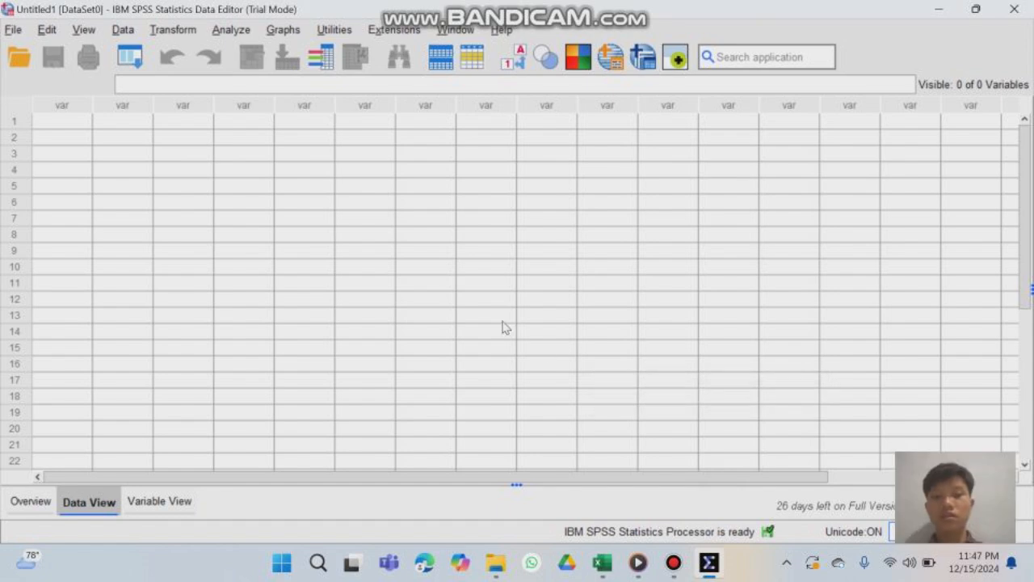
{"action": "left_click", "coordinate": [68, 122]}
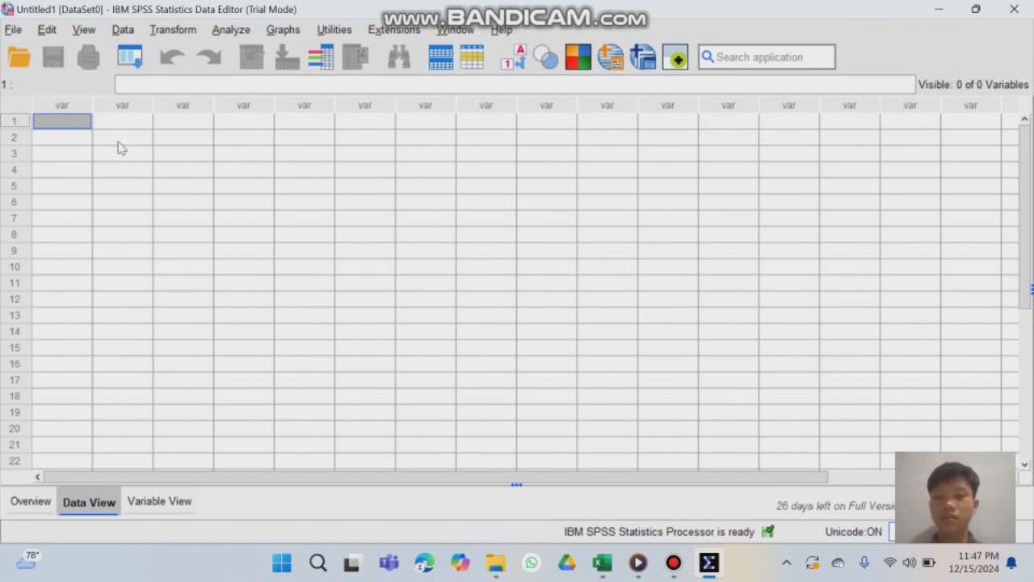
{"action": "key", "text": "ctrl+v"}
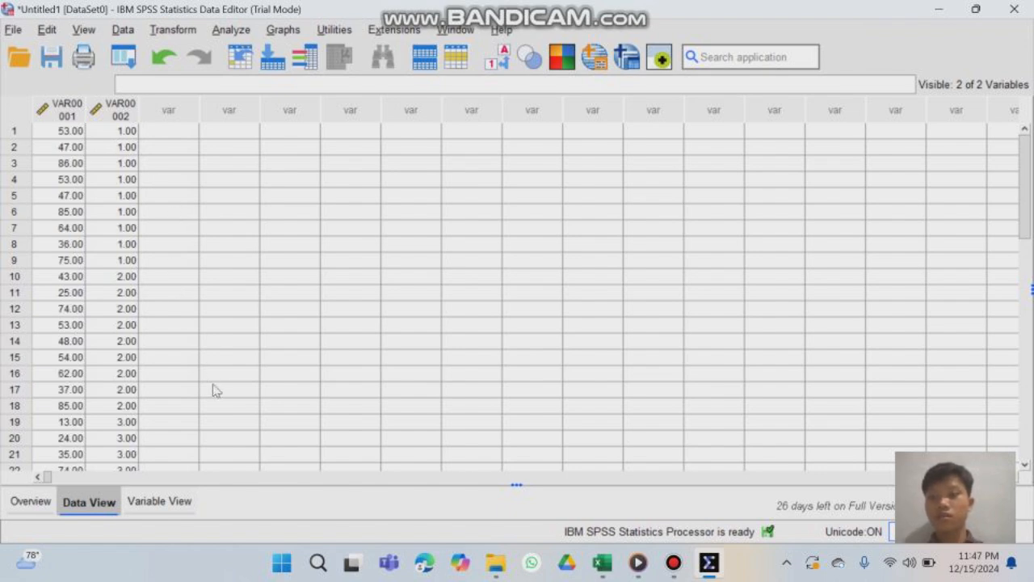
{"action": "left_click", "coordinate": [172, 508]}
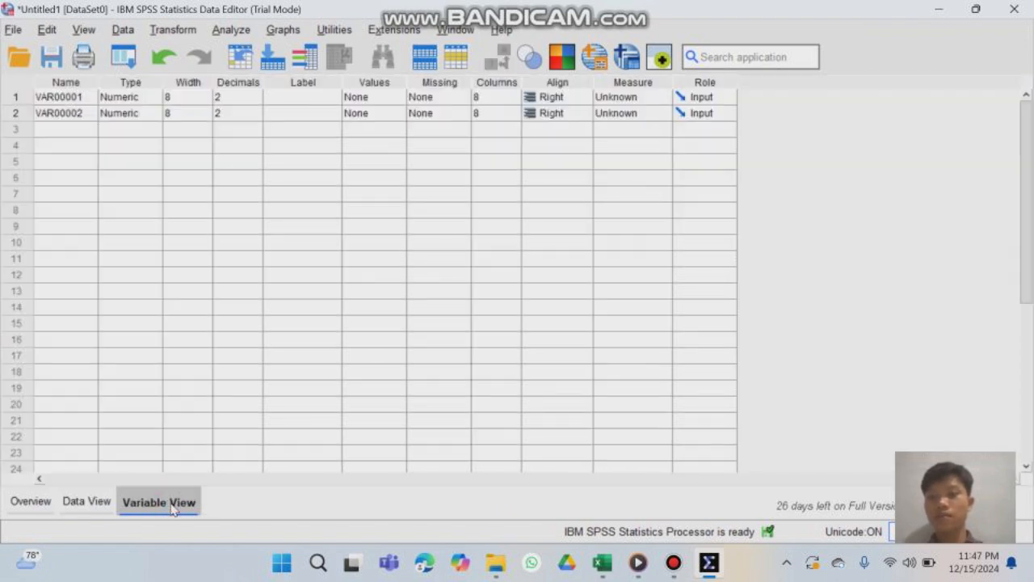
{"action": "left_click", "coordinate": [79, 98]}
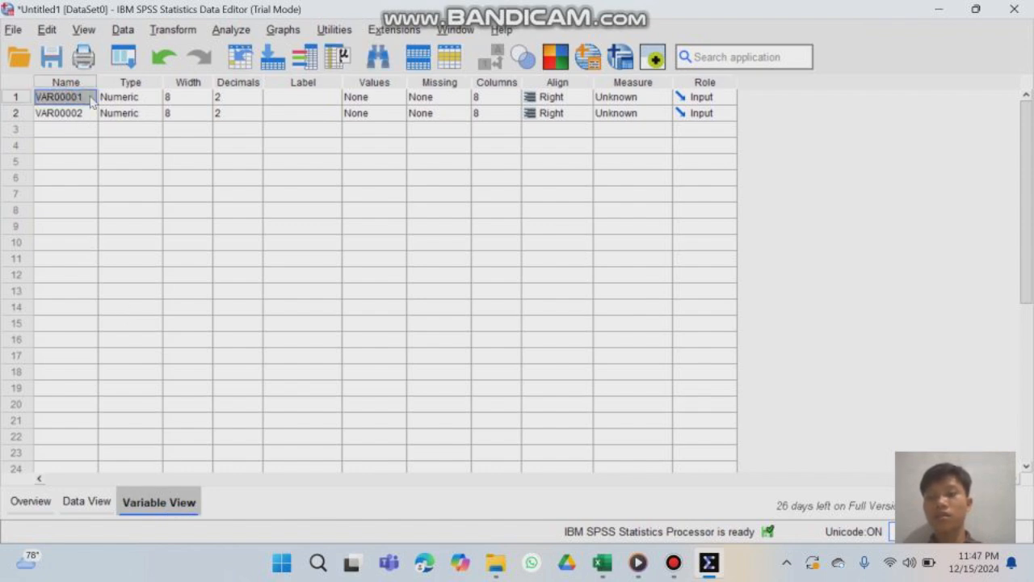
{"action": "left_click", "coordinate": [86, 97]}
{"action": "left_click", "coordinate": [87, 98]}
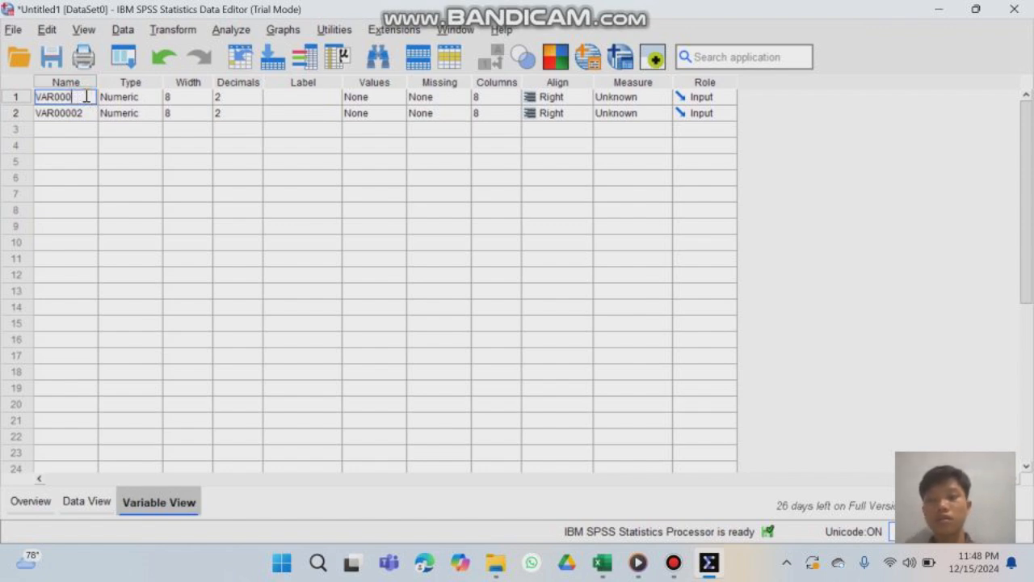
{"action": "key", "text": "BackSpace"}
{"action": "key", "text": "BackSpace"}
{"action": "key", "text": "BackSpace"}
{"action": "key", "text": "BackSpace"}
{"action": "key", "text": "BackSpace"}
{"action": "key", "text": "BackSpace"}
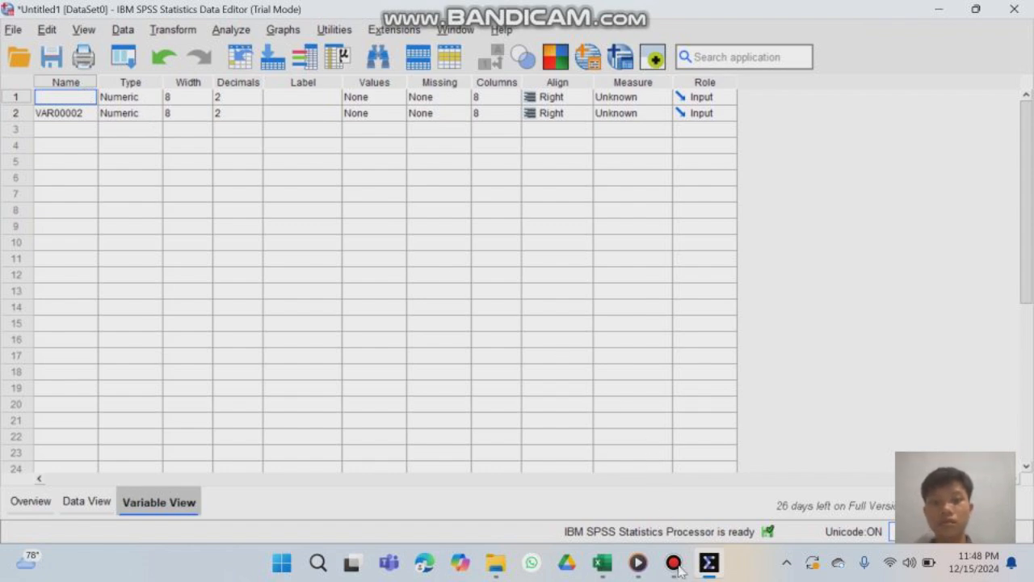
{"action": "mouse_move", "coordinate": [675, 564]}
{"action": "left_click", "coordinate": [678, 484]}
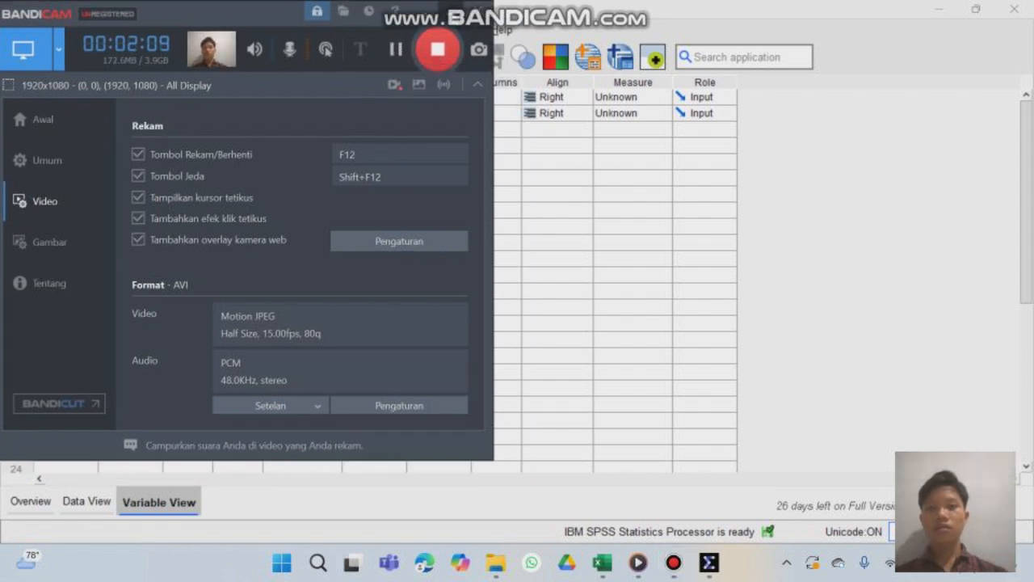
{"action": "left_click", "coordinate": [452, 14]}
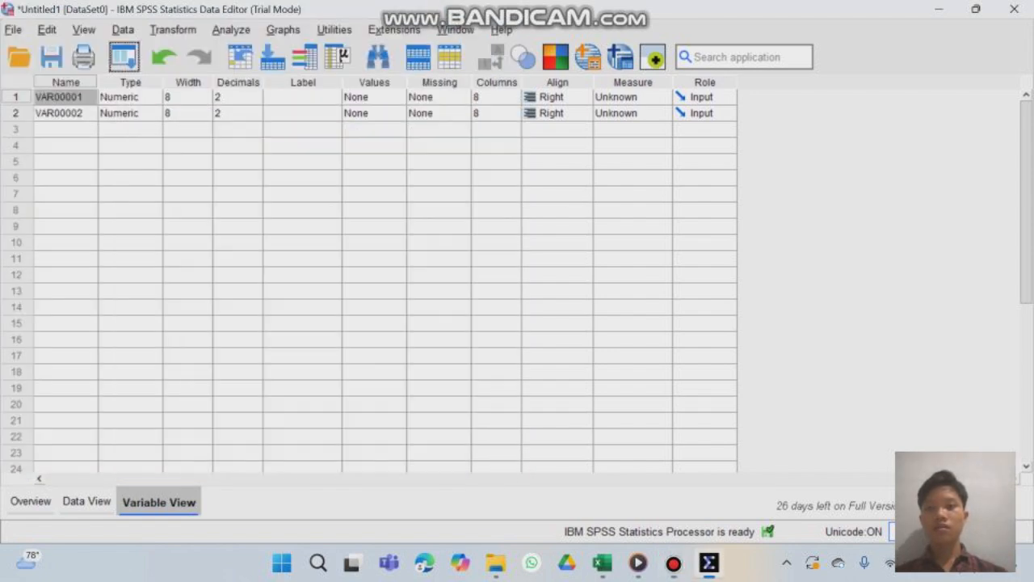
Step: Rename the first variable to nilai and the second variable to media
{"action": "left_click", "coordinate": [89, 97]}
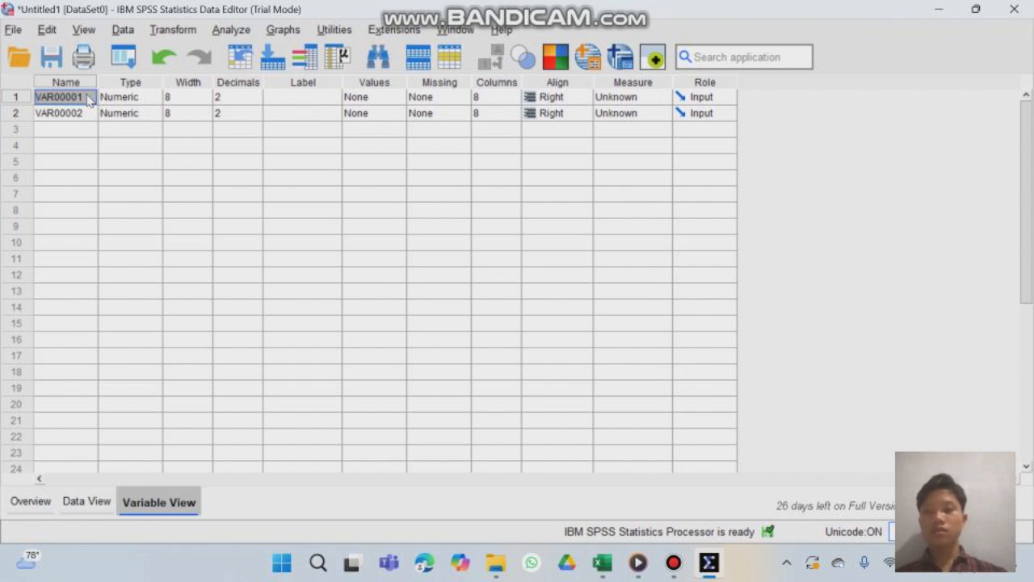
{"action": "left_click", "coordinate": [88, 97]}
{"action": "key", "text": "BackSpace"}
{"action": "key", "text": "BackSpace"}
{"action": "key", "text": "BackSpace"}
{"action": "key", "text": "BackSpace"}
{"action": "key", "text": "BackSpace"}
{"action": "key", "text": "BackSpace"}
{"action": "key", "text": "BackSpace"}
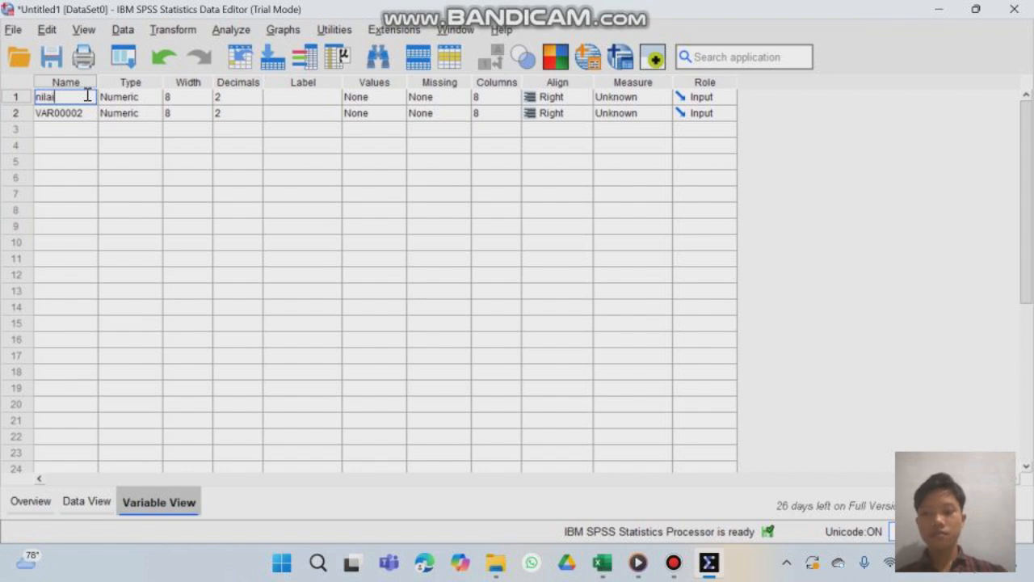
{"action": "left_click", "coordinate": [89, 114]}
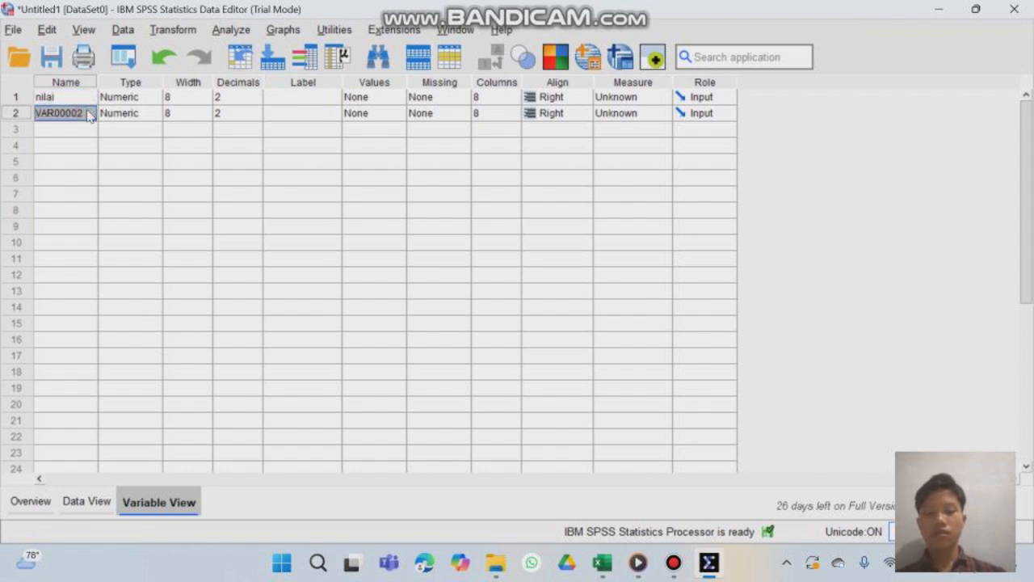
{"action": "left_click", "coordinate": [88, 113]}
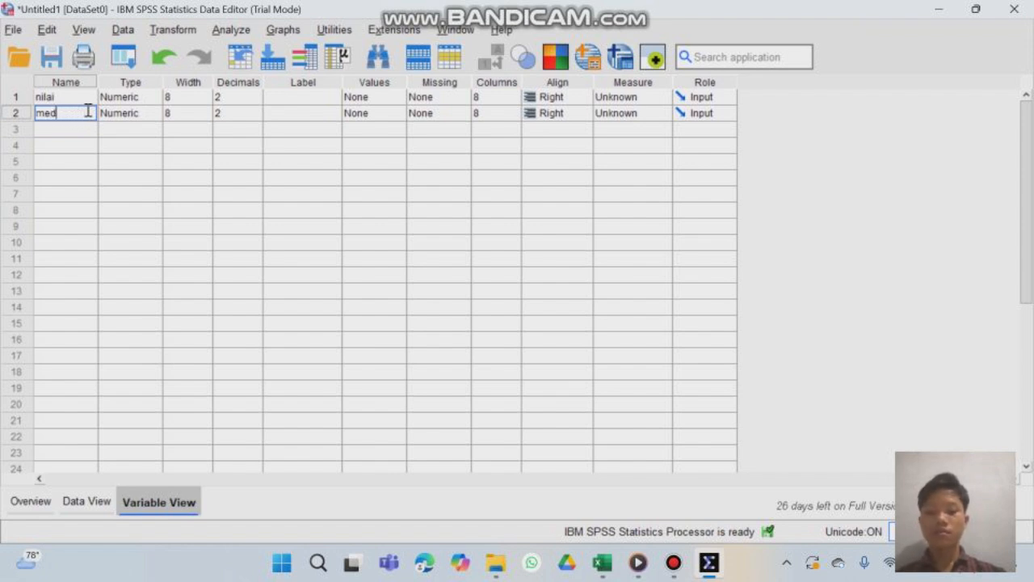
{"action": "type", "text": "media"}
Step: Set the decimals of both nilai and media to 0
{"action": "left_click", "coordinate": [227, 98]}
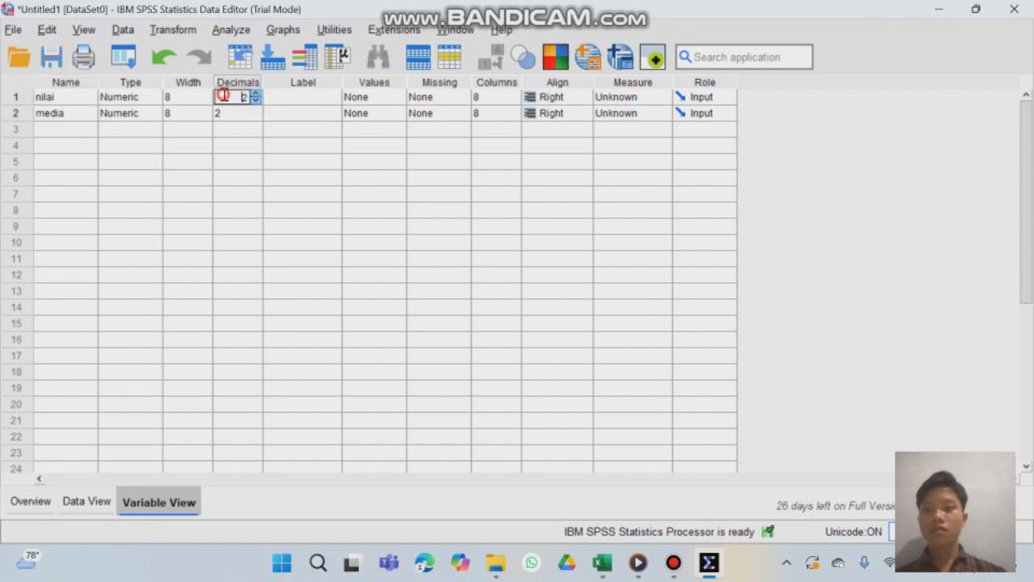
{"action": "left_click", "coordinate": [255, 101]}
{"action": "left_click", "coordinate": [255, 101]}
{"action": "left_click", "coordinate": [242, 113]}
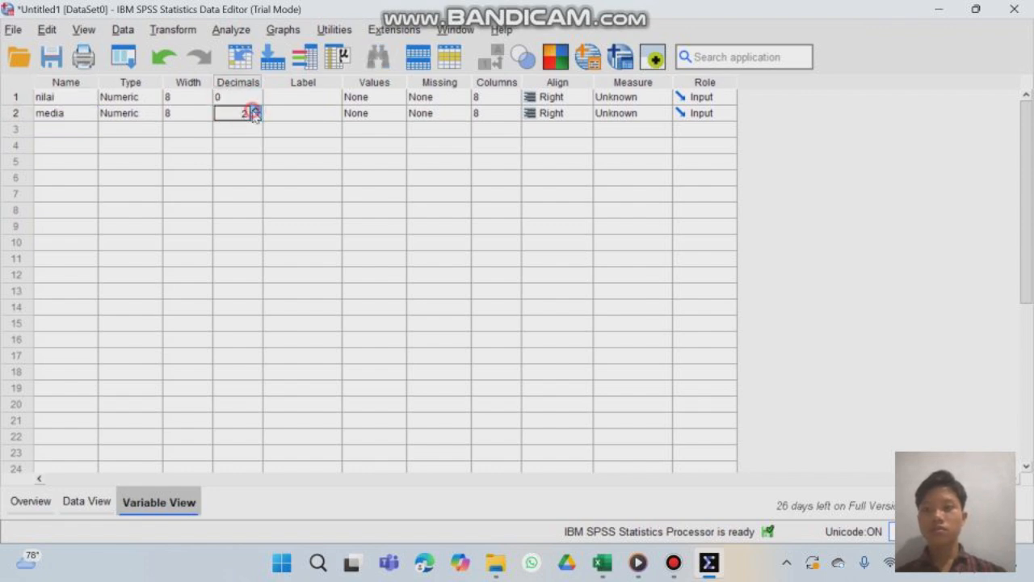
{"action": "left_click", "coordinate": [256, 110]}
{"action": "left_click", "coordinate": [256, 116]}
{"action": "left_click", "coordinate": [255, 116]}
{"action": "left_click", "coordinate": [255, 117]}
Step: Label the first variable nilai and the second variable media
{"action": "left_click", "coordinate": [316, 97]}
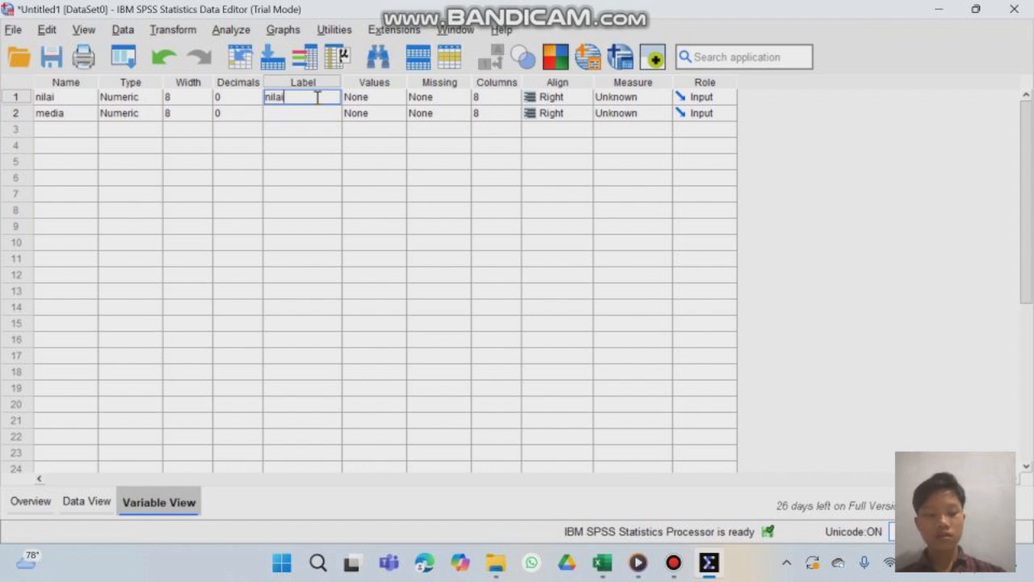
{"action": "key", "text": "Return"}
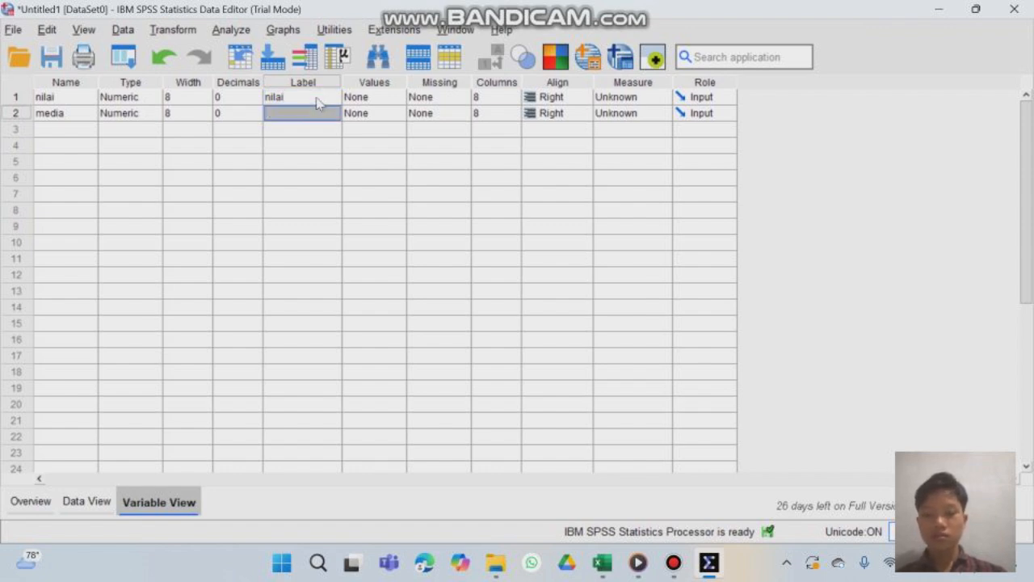
{"action": "type", "text": "medi"}
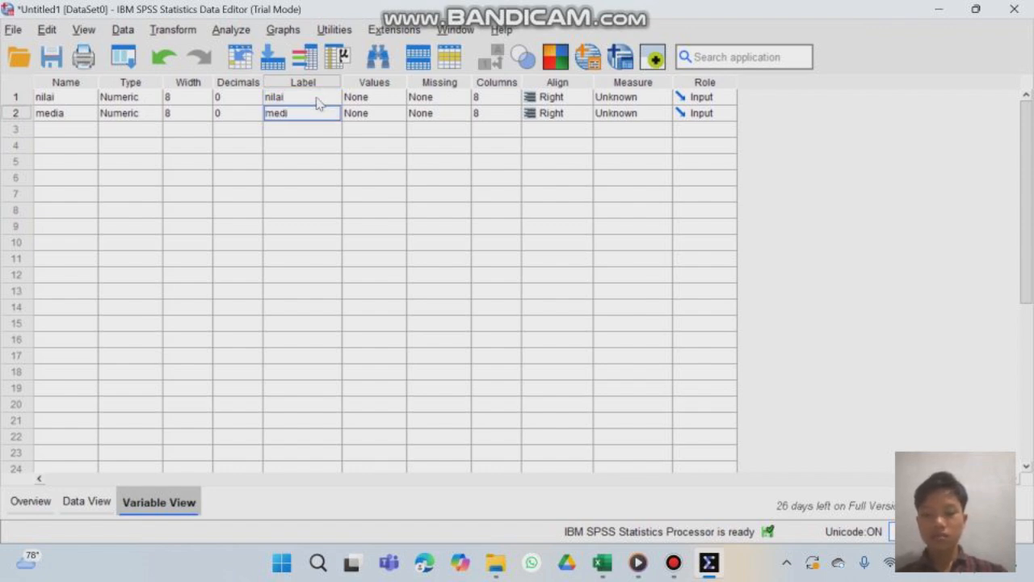
{"action": "type", "text": "a"}
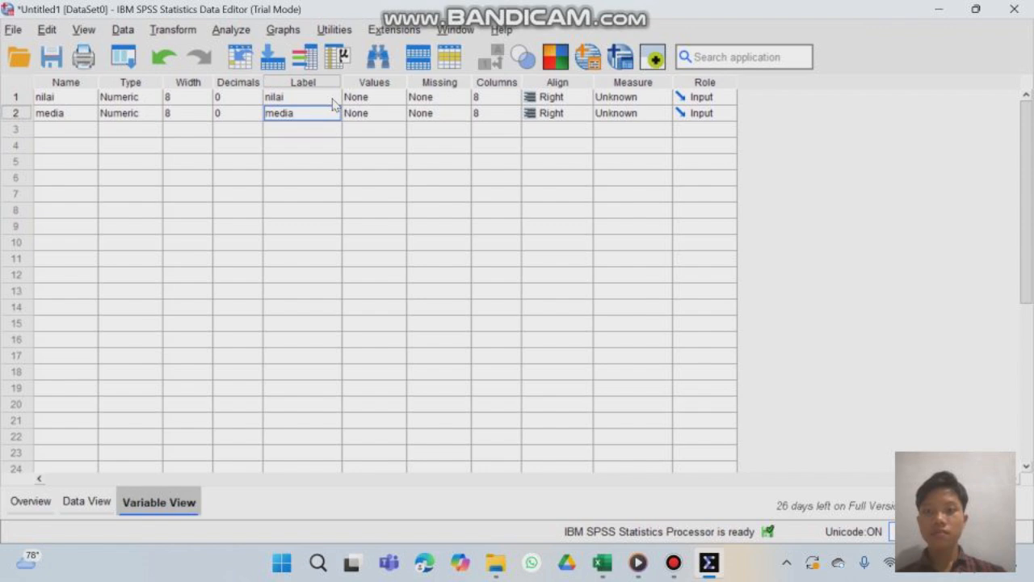
Step: Open the value labels of the nilai variable and add four blank entries
{"action": "left_click", "coordinate": [380, 98]}
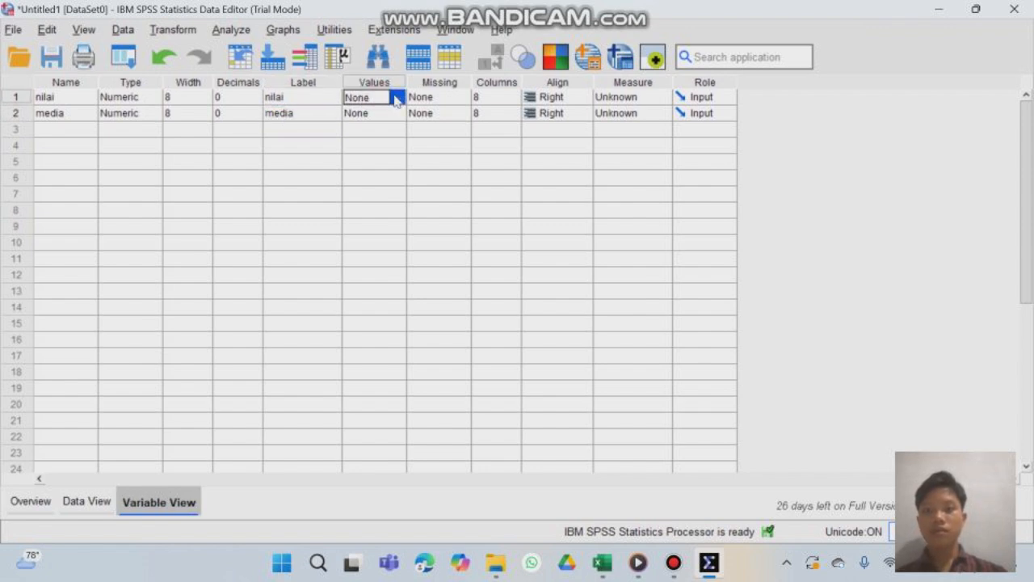
{"action": "left_click", "coordinate": [397, 98]}
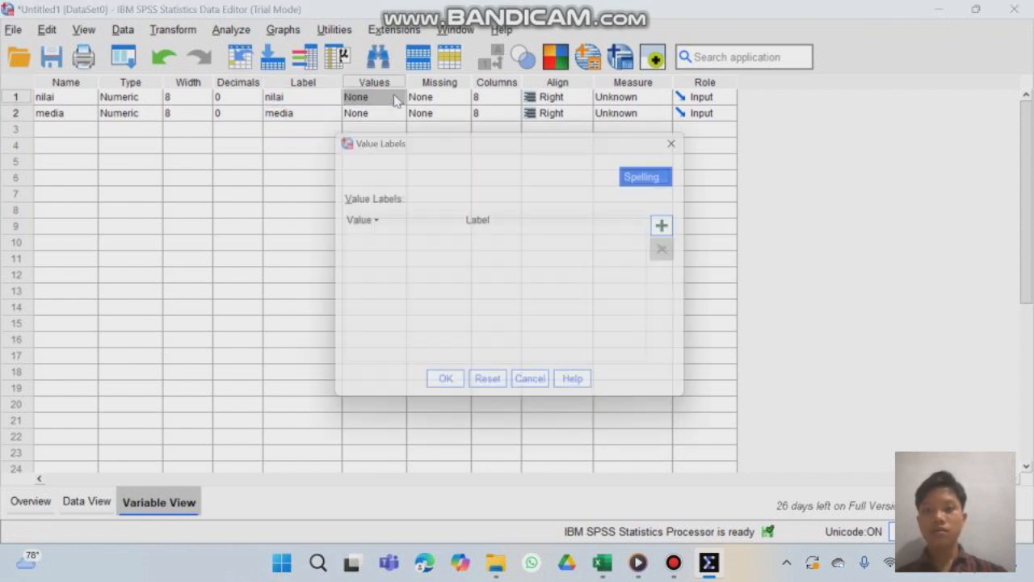
{"action": "left_click", "coordinate": [392, 229]}
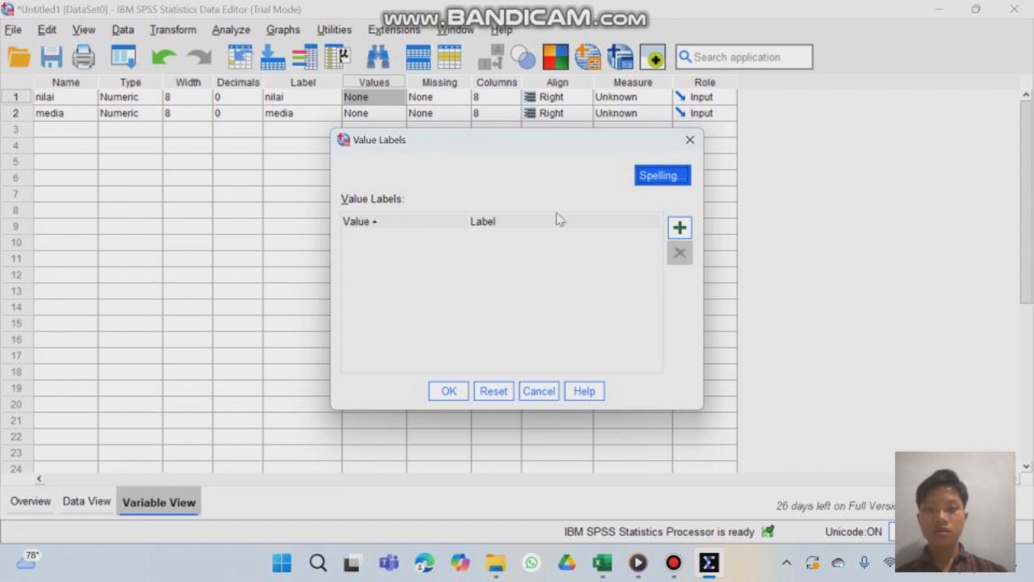
{"action": "left_click", "coordinate": [682, 229]}
{"action": "left_click", "coordinate": [681, 228]}
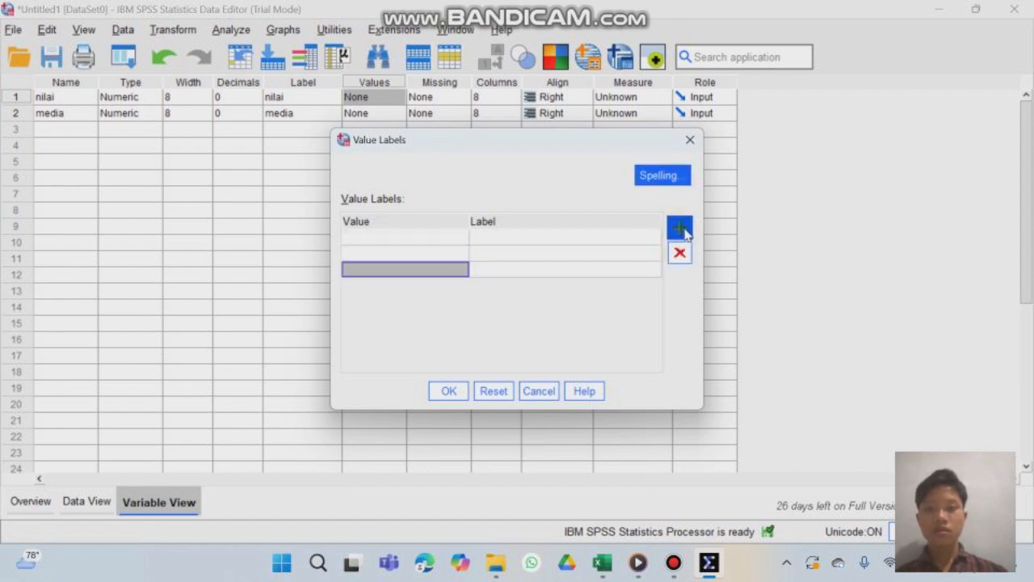
{"action": "left_click", "coordinate": [682, 229]}
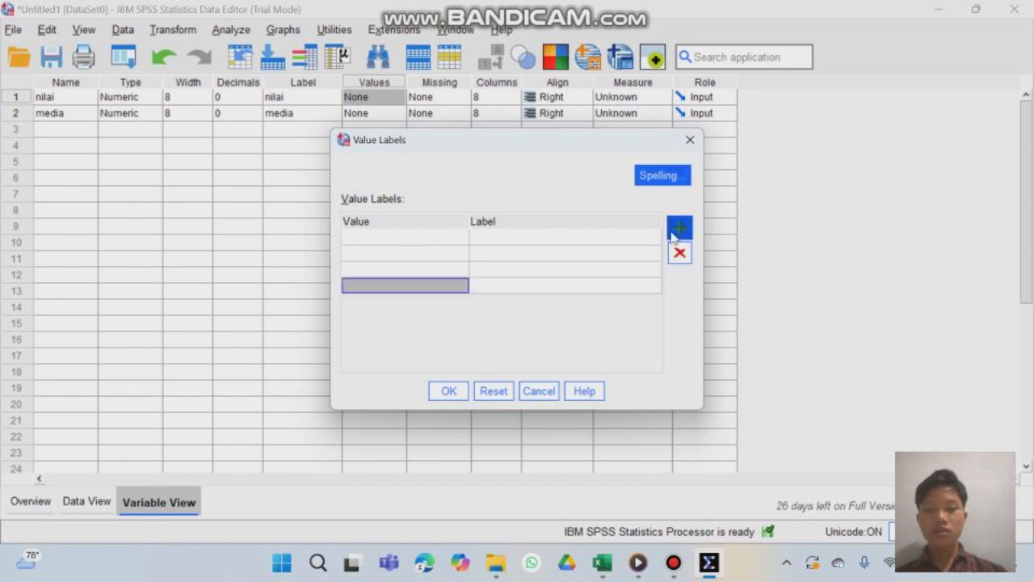
{"action": "left_click", "coordinate": [419, 235]}
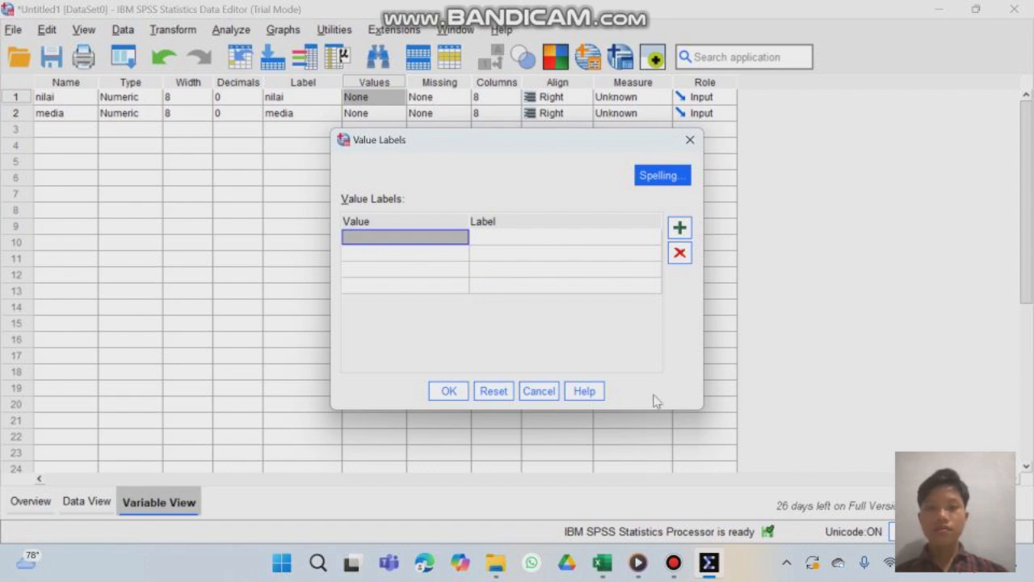
{"action": "mouse_move", "coordinate": [675, 566]}
{"action": "left_click", "coordinate": [687, 459]}
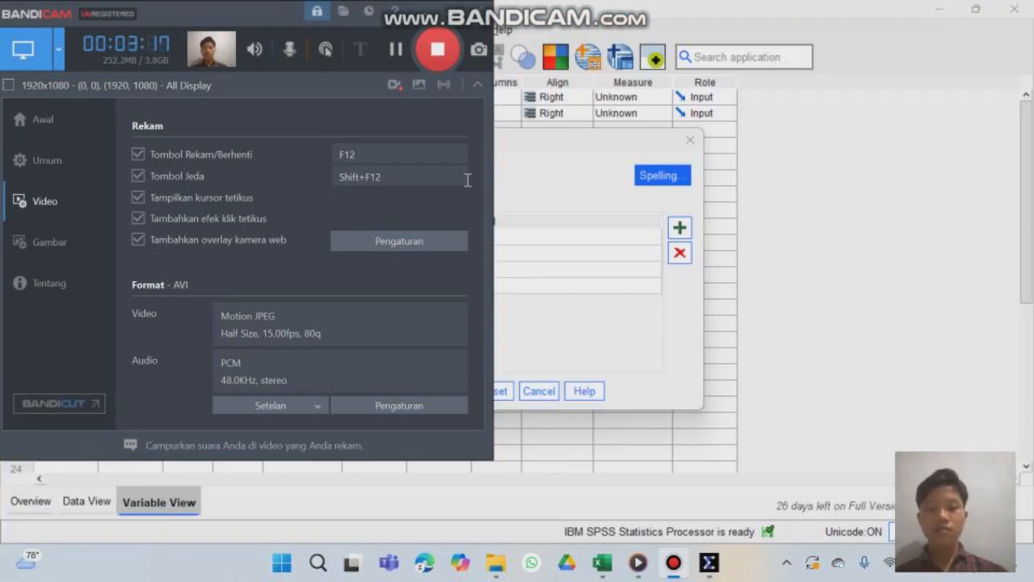
{"action": "left_click", "coordinate": [397, 50]}
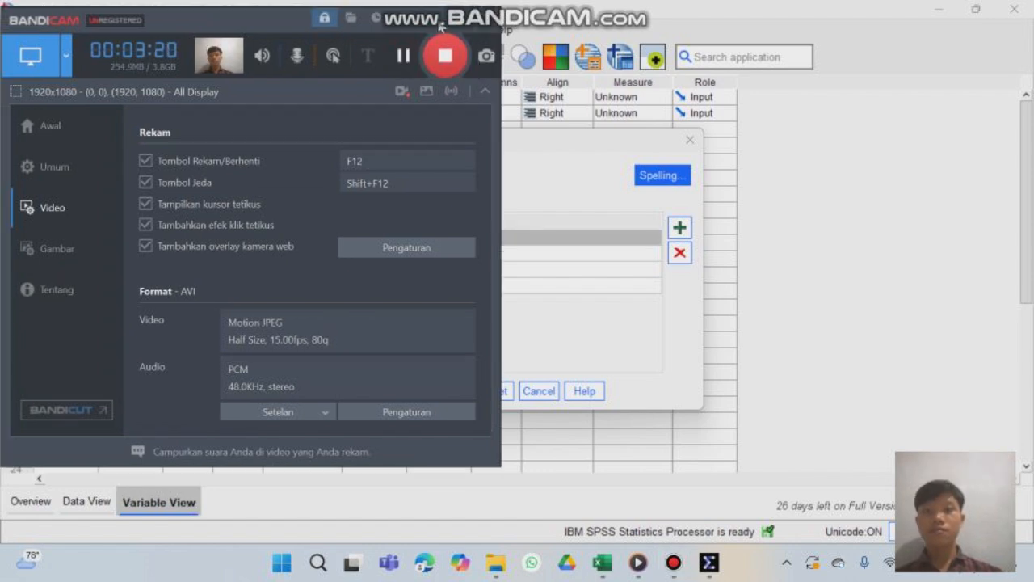
{"action": "left_click", "coordinate": [466, 15]}
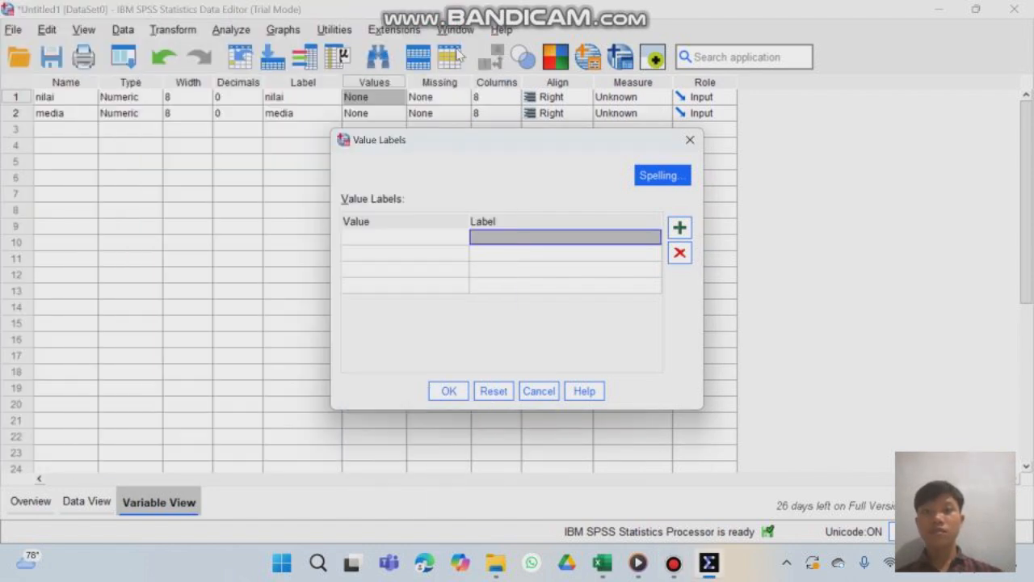
Step: Enter the values 1, 2 and 3 in the first three value label entries
{"action": "left_click", "coordinate": [401, 236]}
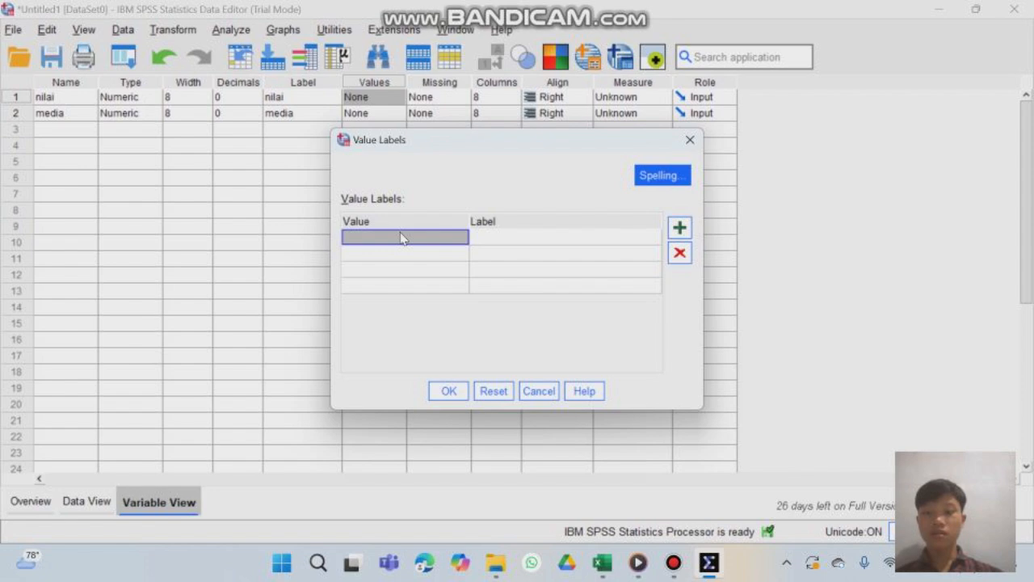
{"action": "type", "text": "1"}
{"action": "key", "text": "Return"}
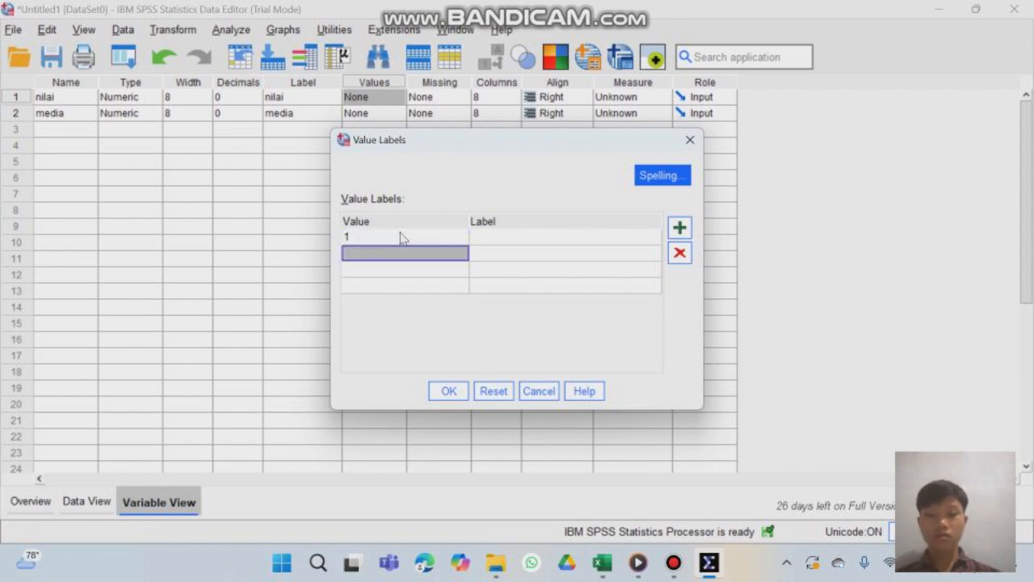
{"action": "type", "text": "2"}
{"action": "key", "text": "Return"}
{"action": "type", "text": "3"}
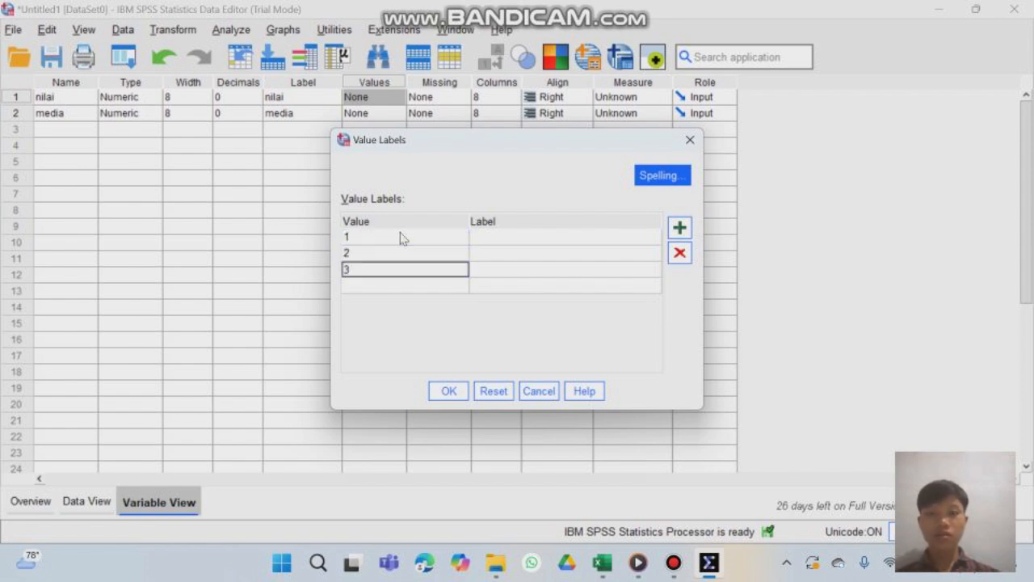
Step: Check the media category headings in Book1 in Excel, then return to the value labels in SPSS
{"action": "left_click", "coordinate": [481, 242]}
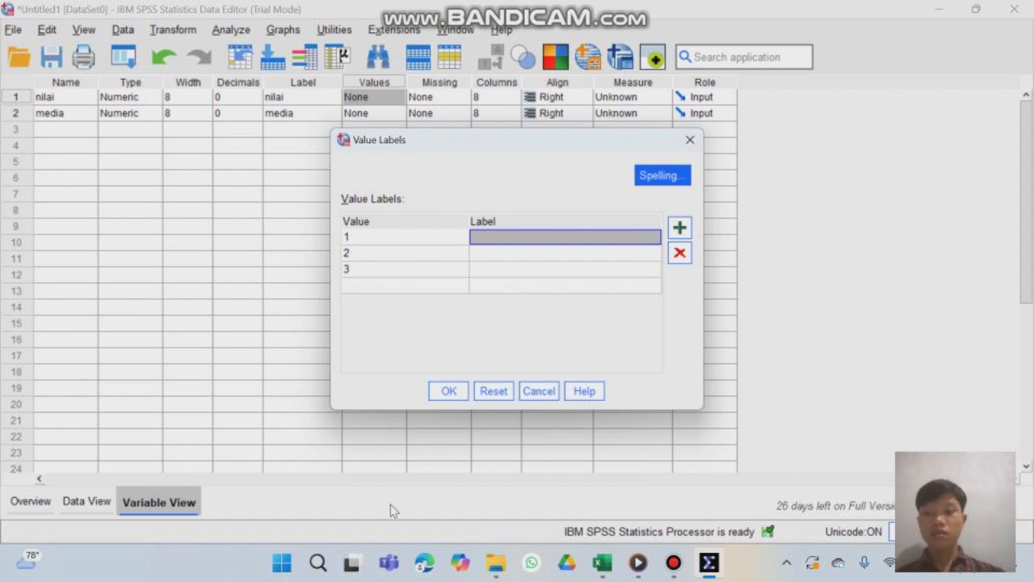
{"action": "mouse_move", "coordinate": [605, 561]}
{"action": "left_click", "coordinate": [688, 511]}
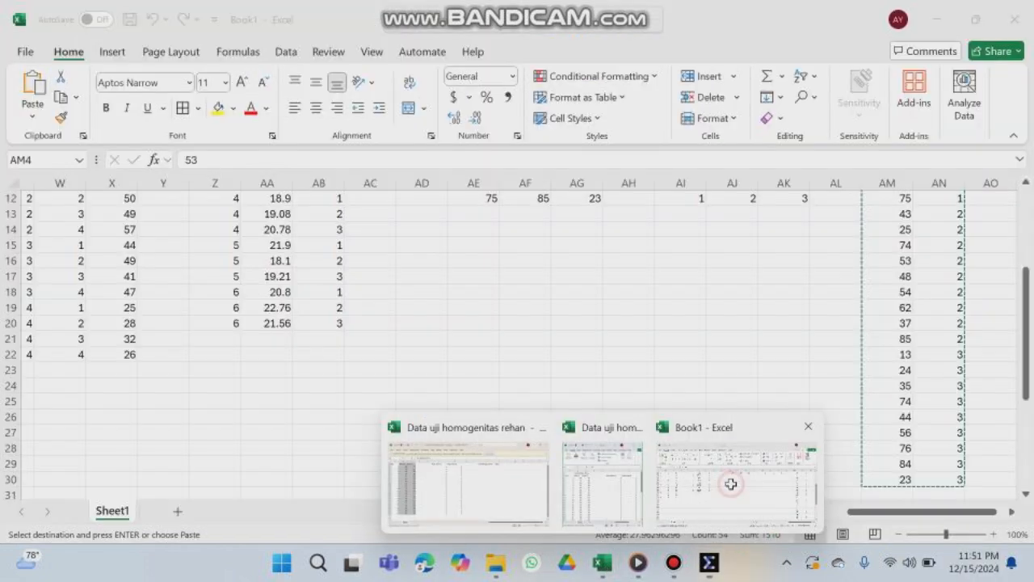
{"action": "scroll", "coordinate": [813, 430], "scroll_direction": "up", "scroll_amount": 4}
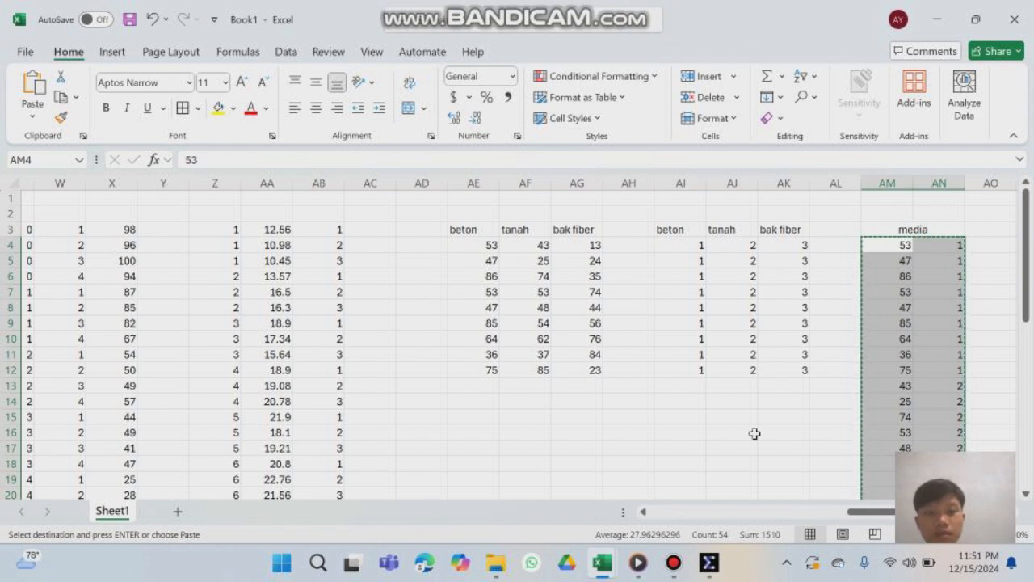
{"action": "mouse_move", "coordinate": [707, 563]}
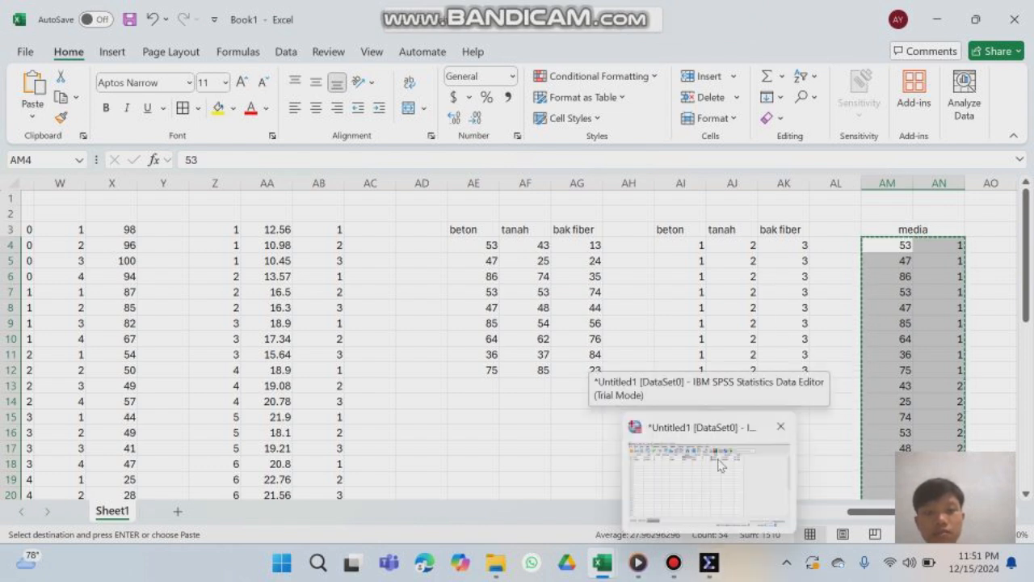
{"action": "left_click", "coordinate": [713, 495]}
Step: Label value 1 as beton, value 2 as tanah and value 3 as bak fiber, and apply the value labels
{"action": "type", "text": "beton"}
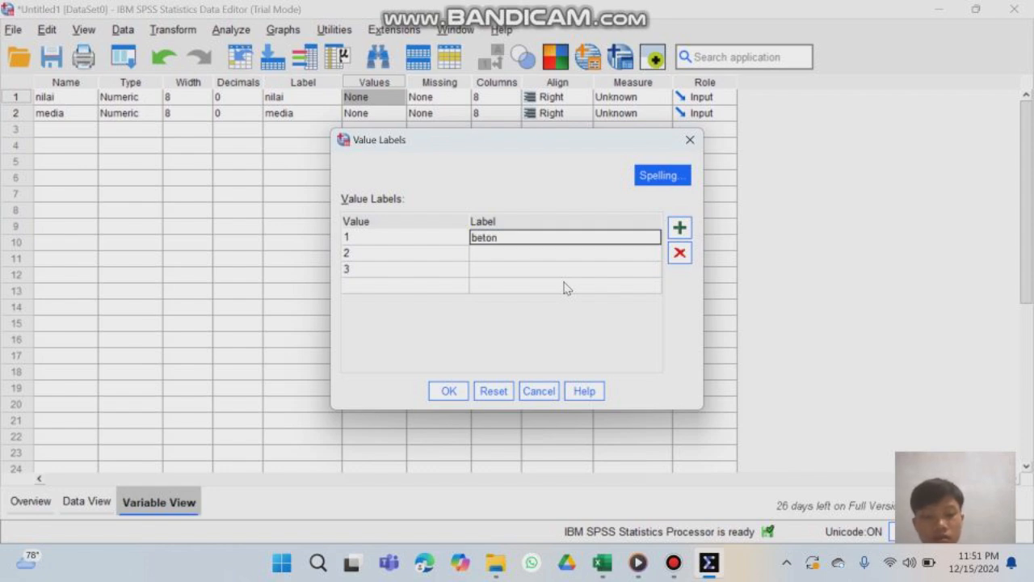
{"action": "key", "text": "Return"}
{"action": "type", "text": "tanah"}
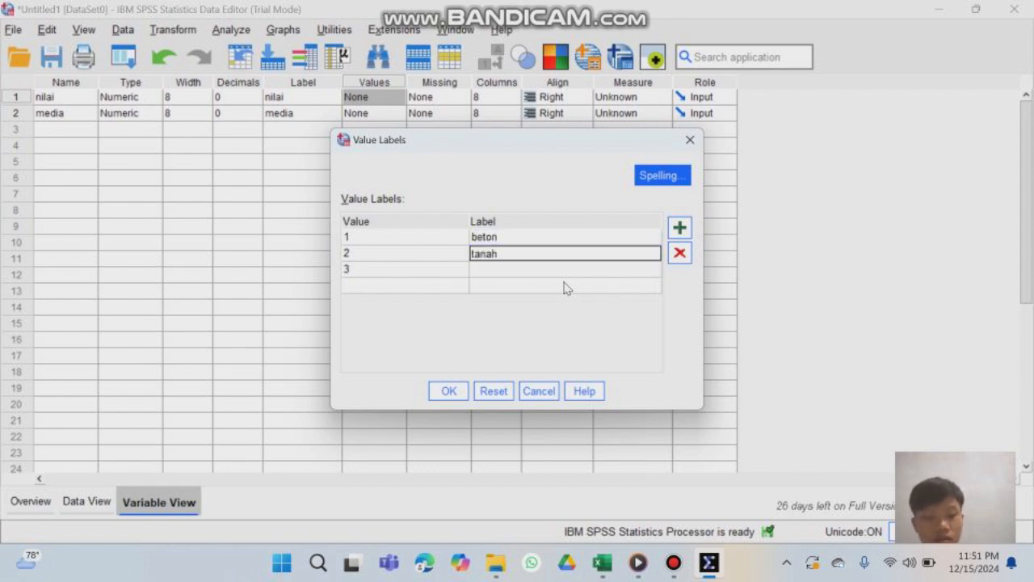
{"action": "key", "text": "Return"}
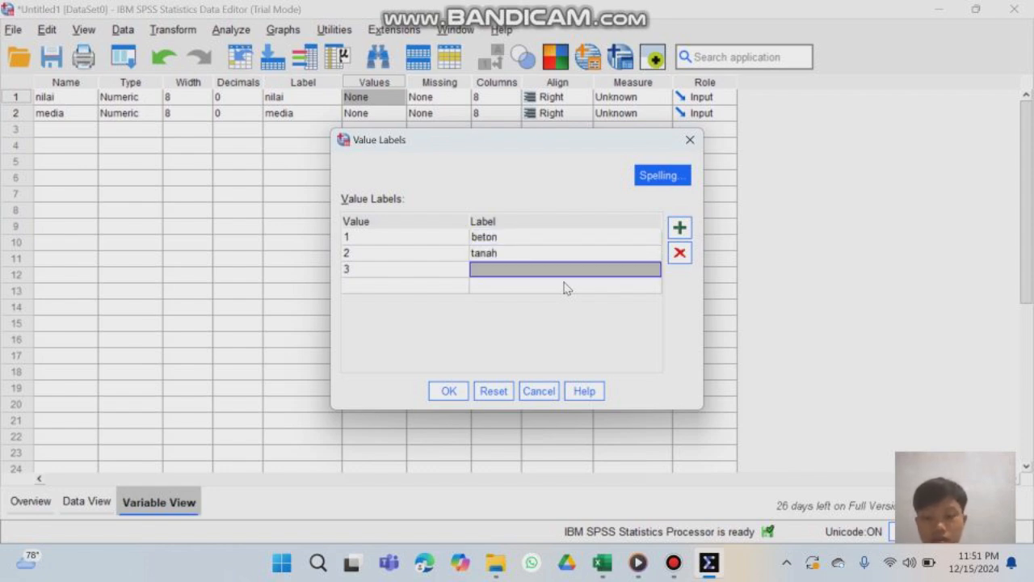
{"action": "type", "text": "bak fiber"}
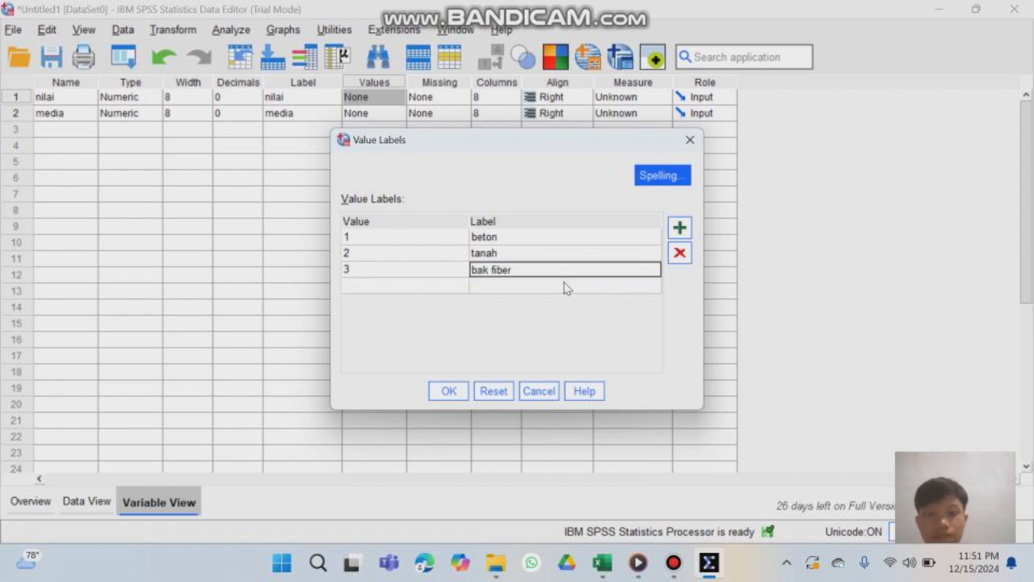
{"action": "left_click", "coordinate": [448, 392]}
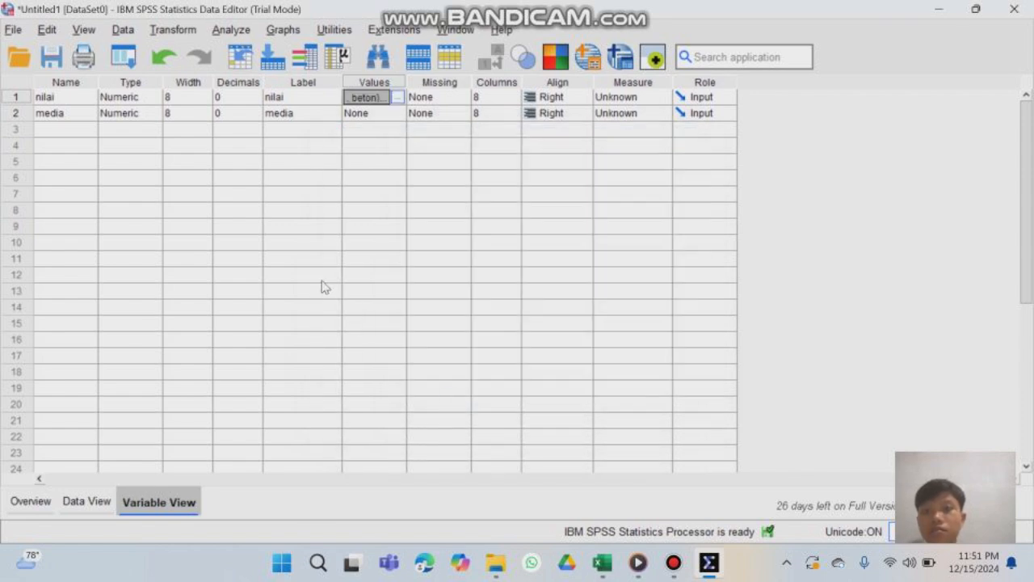
Step: Run a One-Way ANOVA from the data grid with nilai as the dependent variable and media as the factor
{"action": "left_click", "coordinate": [86, 502]}
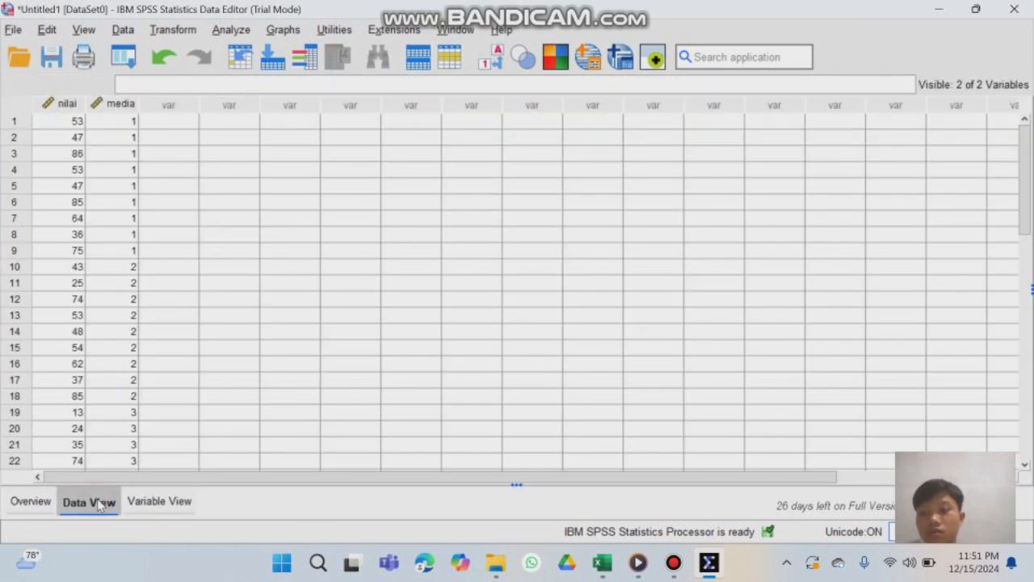
{"action": "left_click", "coordinate": [242, 32]}
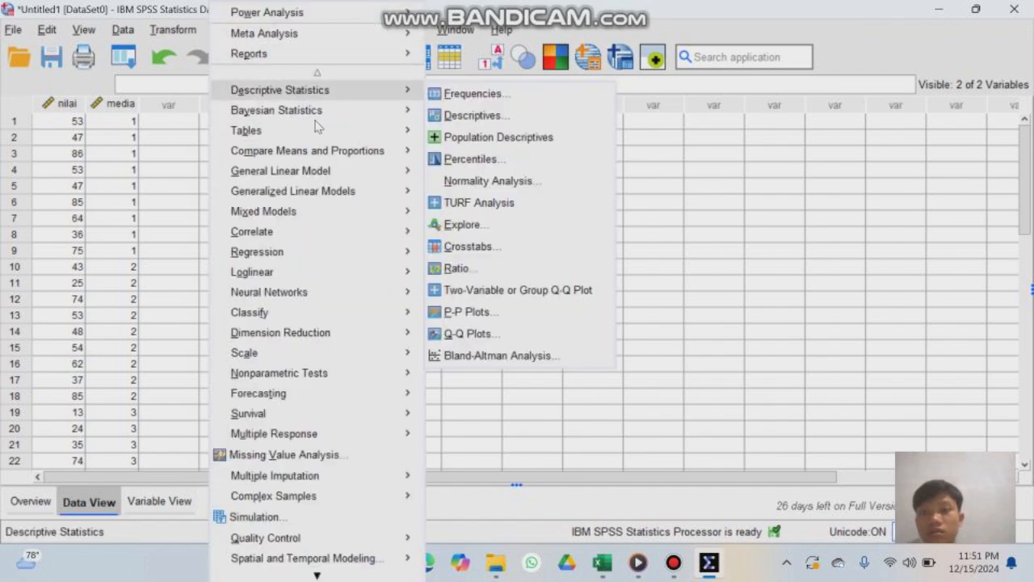
{"action": "mouse_move", "coordinate": [327, 152]}
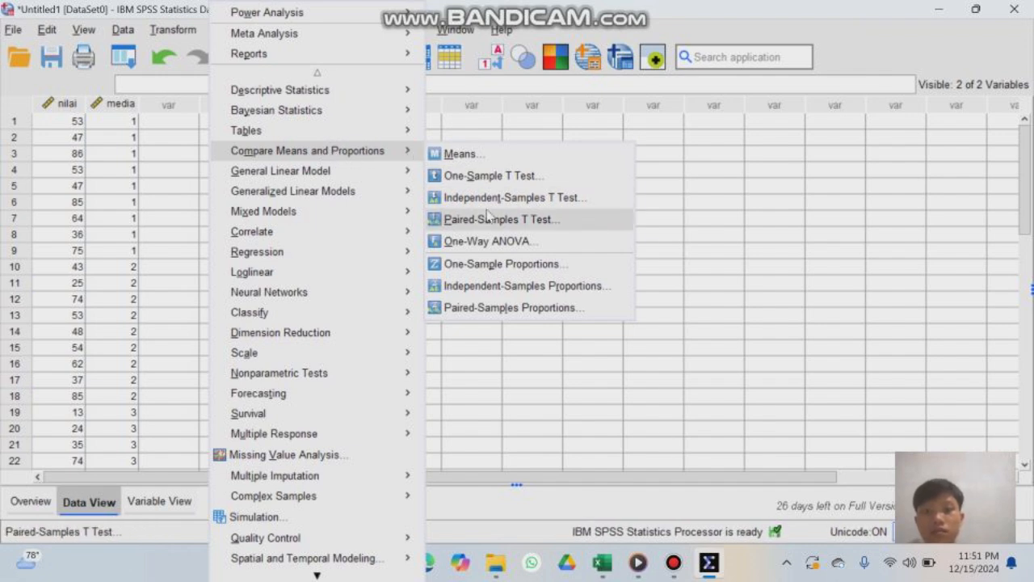
{"action": "left_click", "coordinate": [488, 240]}
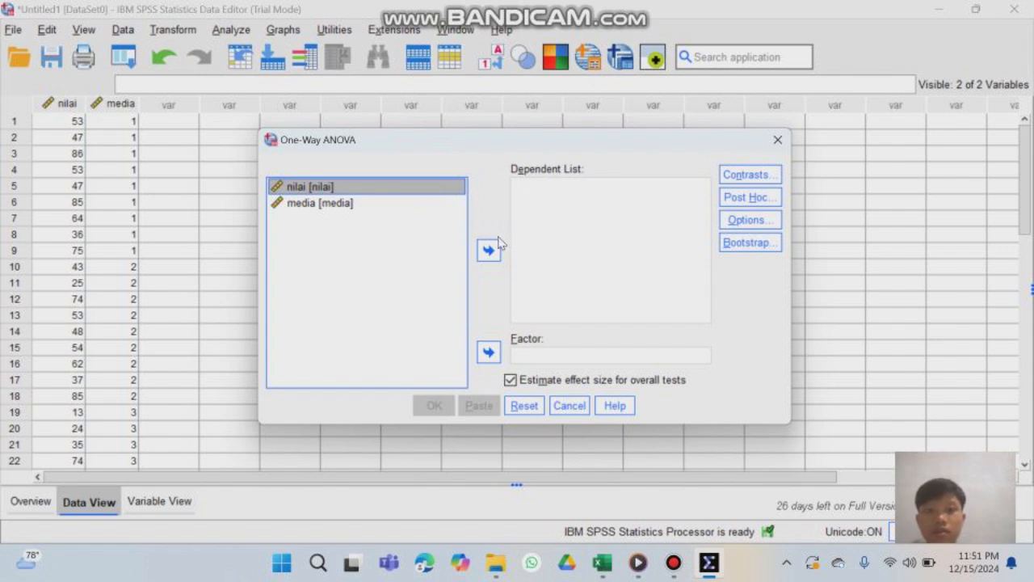
{"action": "left_click", "coordinate": [490, 250]}
{"action": "left_click", "coordinate": [426, 187]}
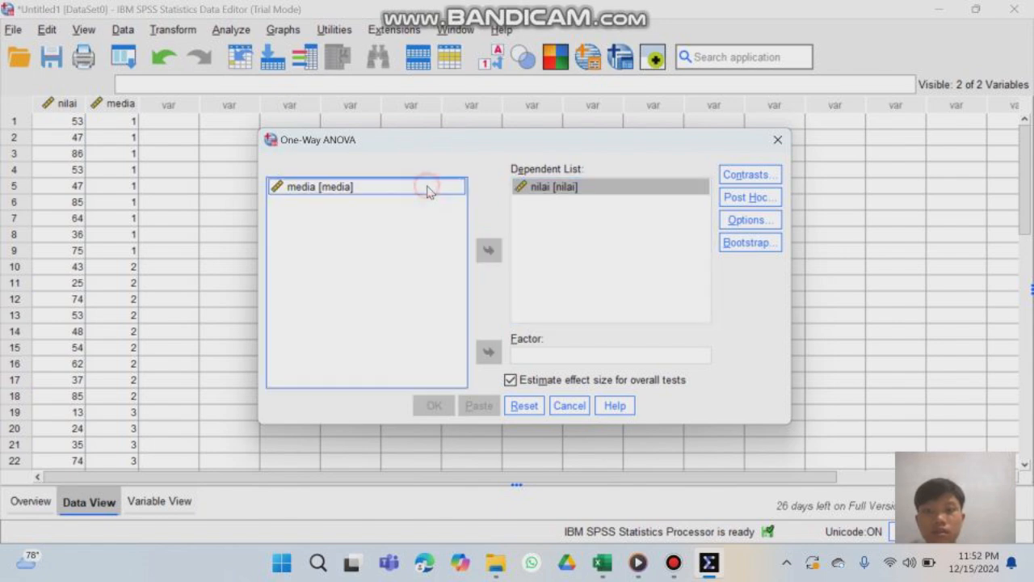
{"action": "left_click", "coordinate": [489, 355]}
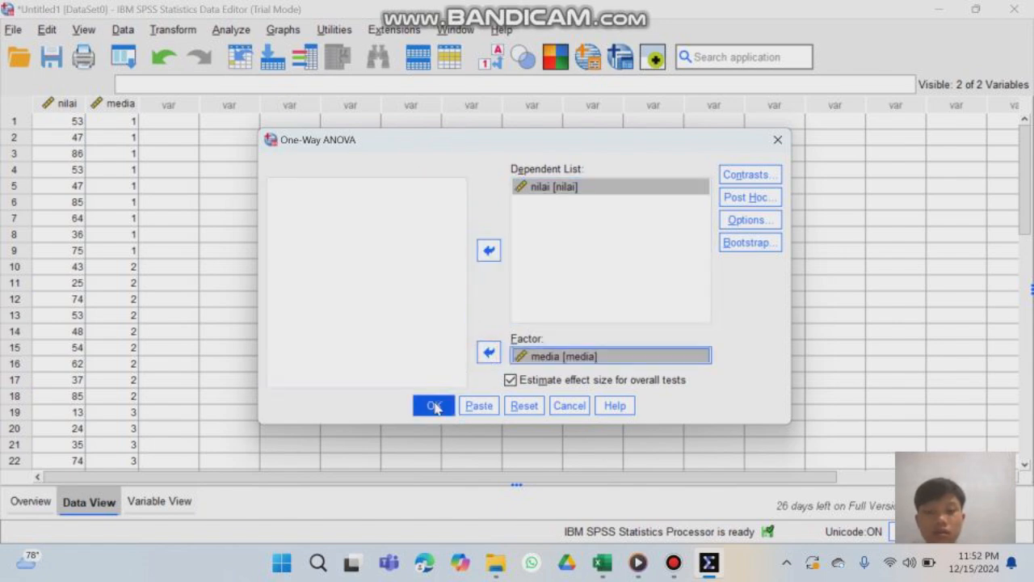
{"action": "left_click", "coordinate": [434, 406]}
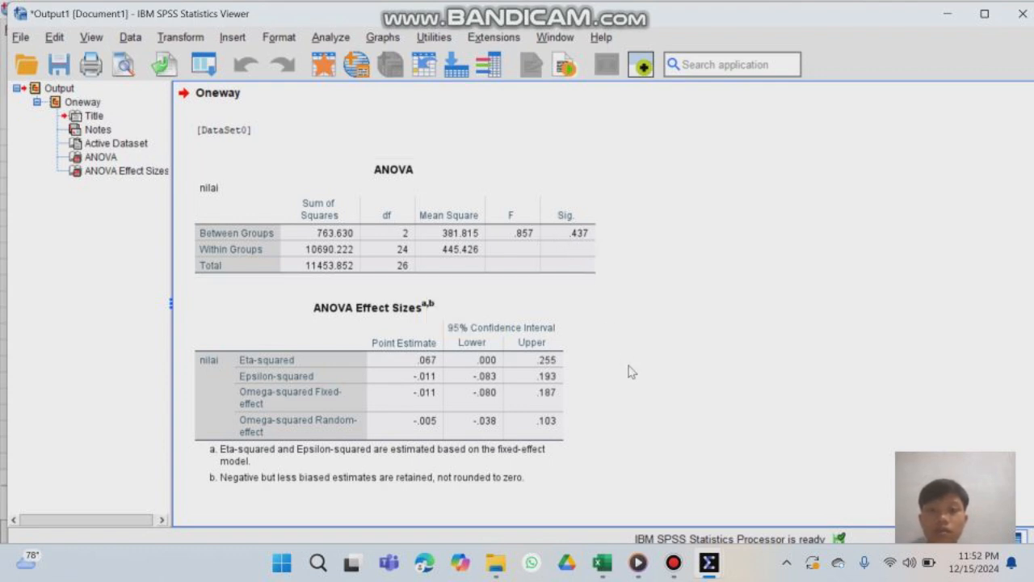
Step: Set up a nonparametric test for several independent samples in the data editor, with nilai as test variable and media as grouping variable
{"action": "mouse_move", "coordinate": [711, 562]}
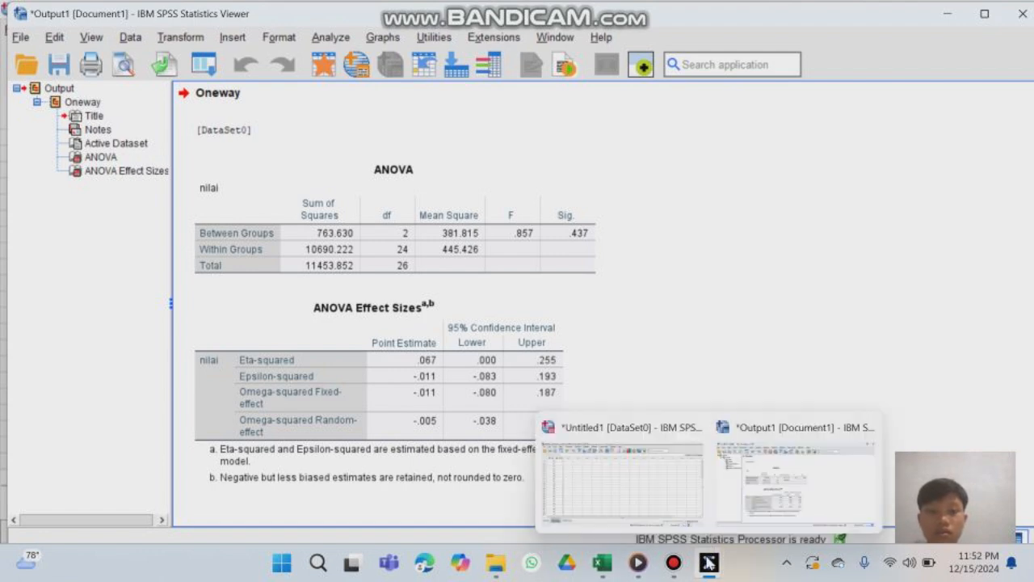
{"action": "left_click", "coordinate": [659, 508]}
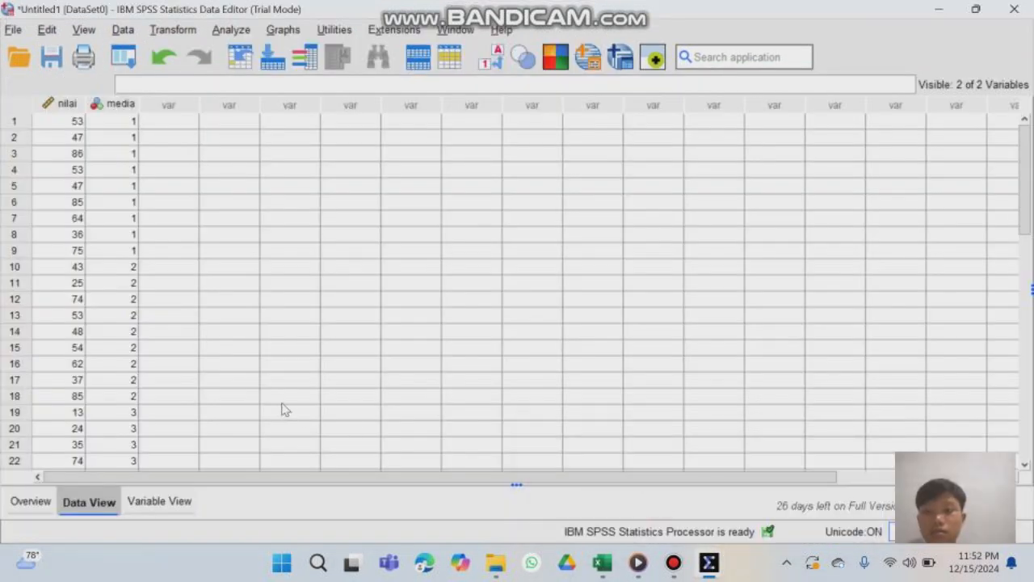
{"action": "left_click", "coordinate": [249, 35]}
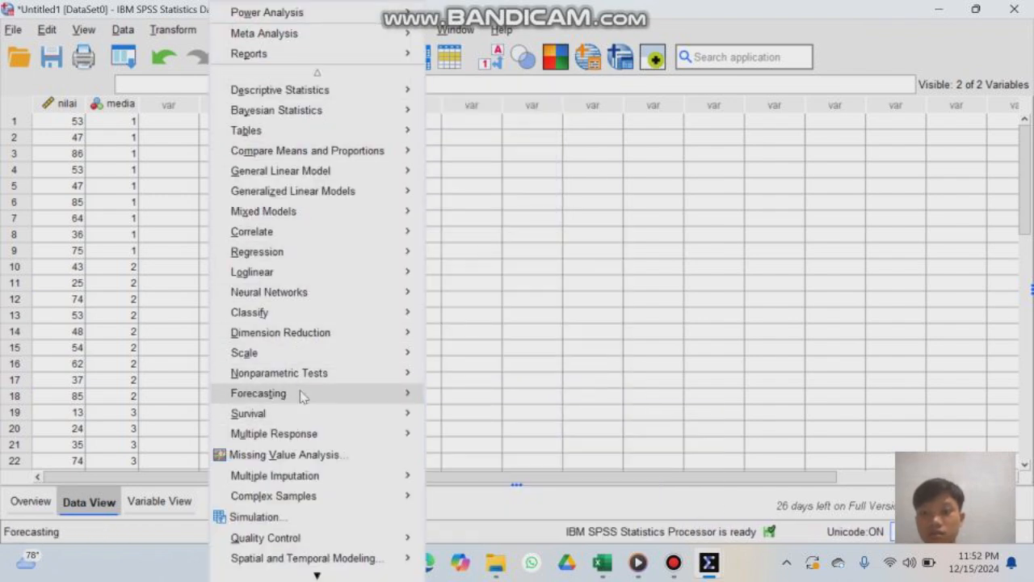
{"action": "mouse_move", "coordinate": [404, 394]}
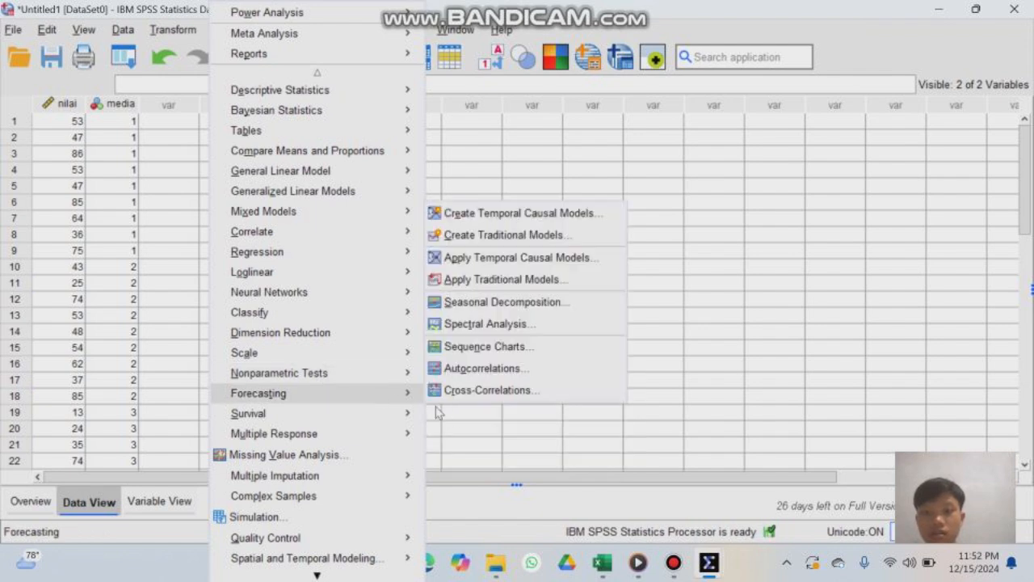
{"action": "mouse_move", "coordinate": [397, 374]}
{"action": "mouse_move", "coordinate": [477, 468]}
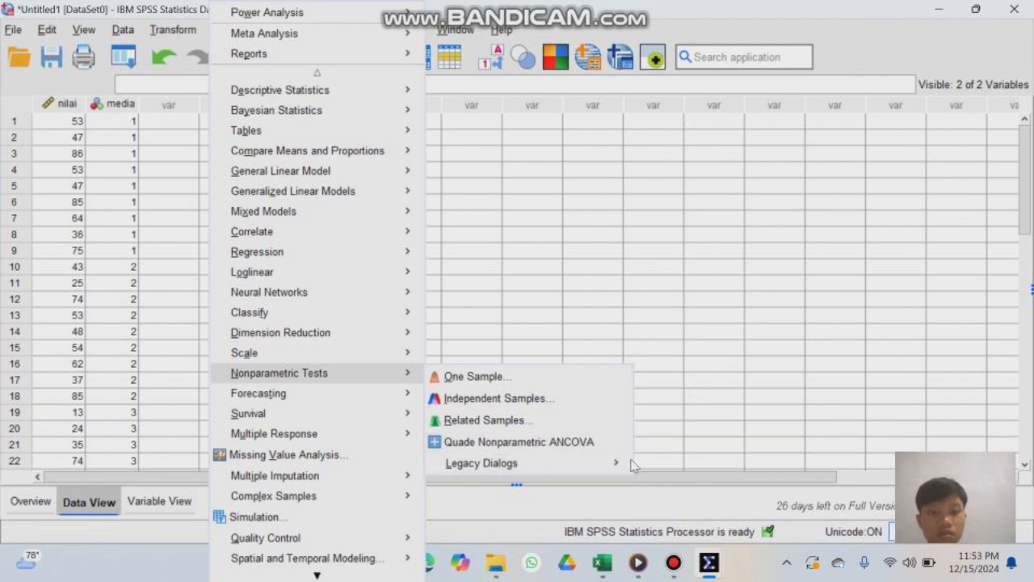
{"action": "mouse_move", "coordinate": [635, 465]}
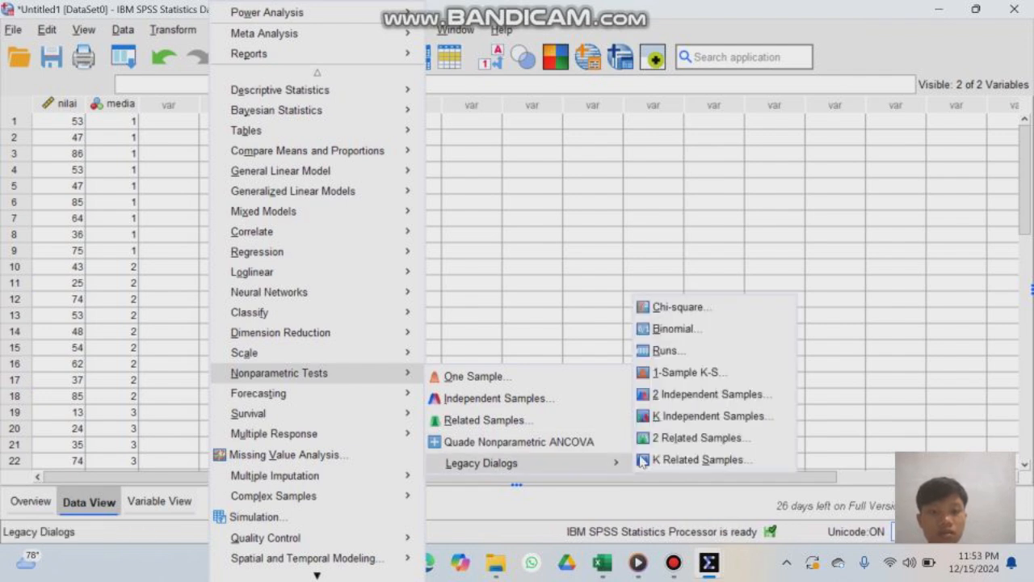
{"action": "left_click", "coordinate": [687, 417]}
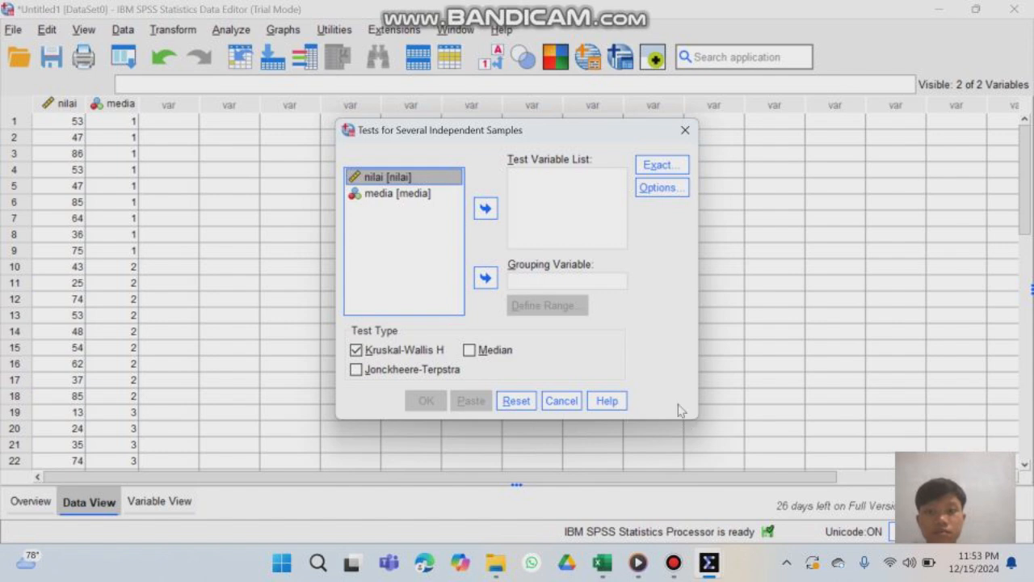
{"action": "left_click", "coordinate": [488, 208]}
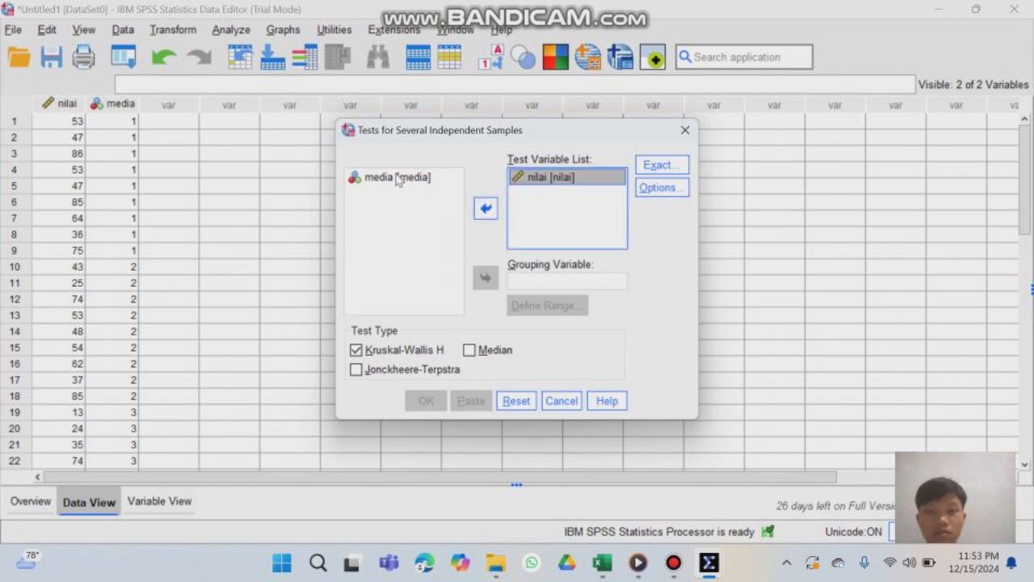
{"action": "left_click", "coordinate": [397, 178]}
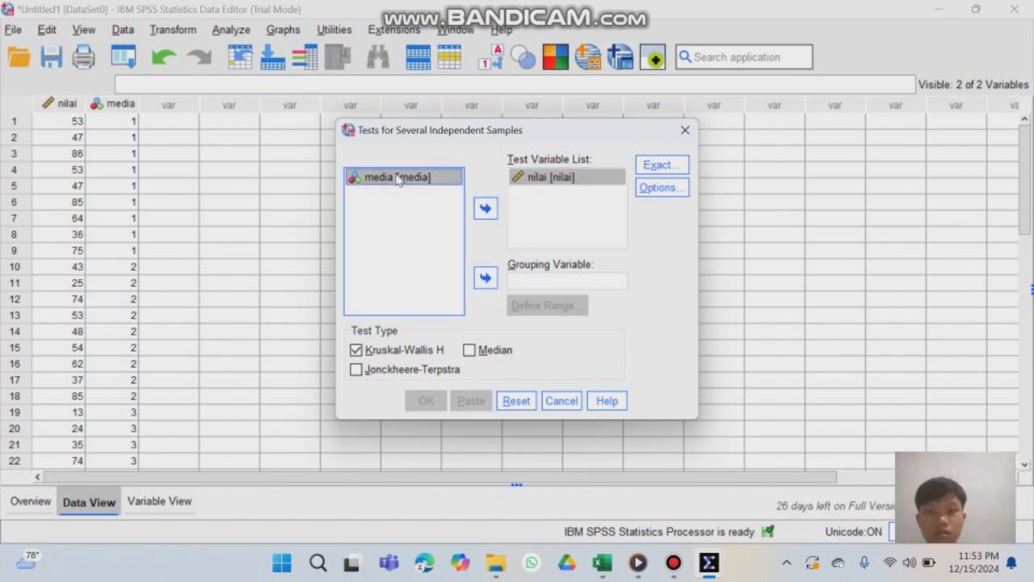
{"action": "left_click", "coordinate": [485, 279]}
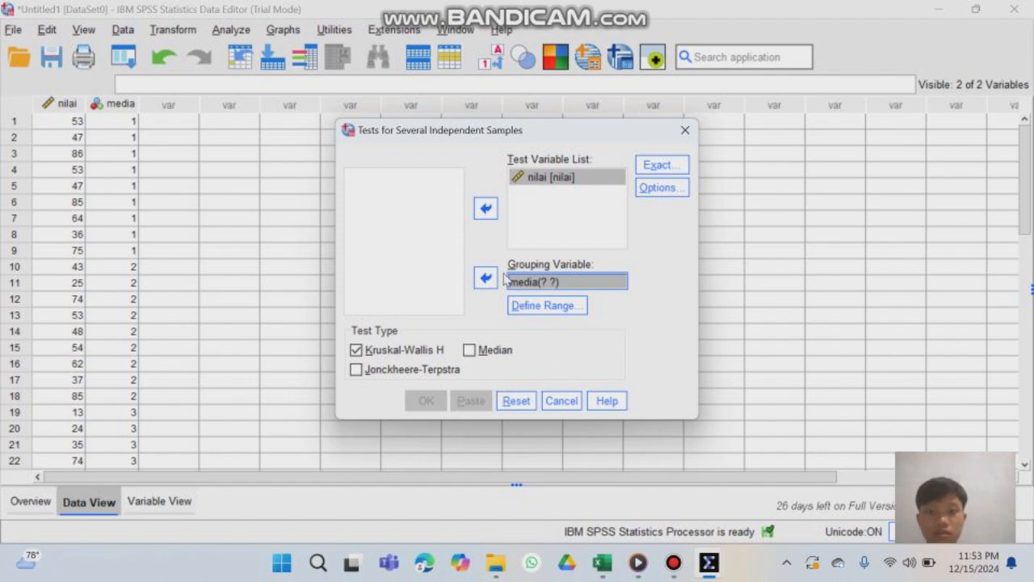
Step: Swap the two variables, making media the test variable and nilai the grouping variable
{"action": "left_click", "coordinate": [548, 185]}
{"action": "left_click", "coordinate": [547, 183]}
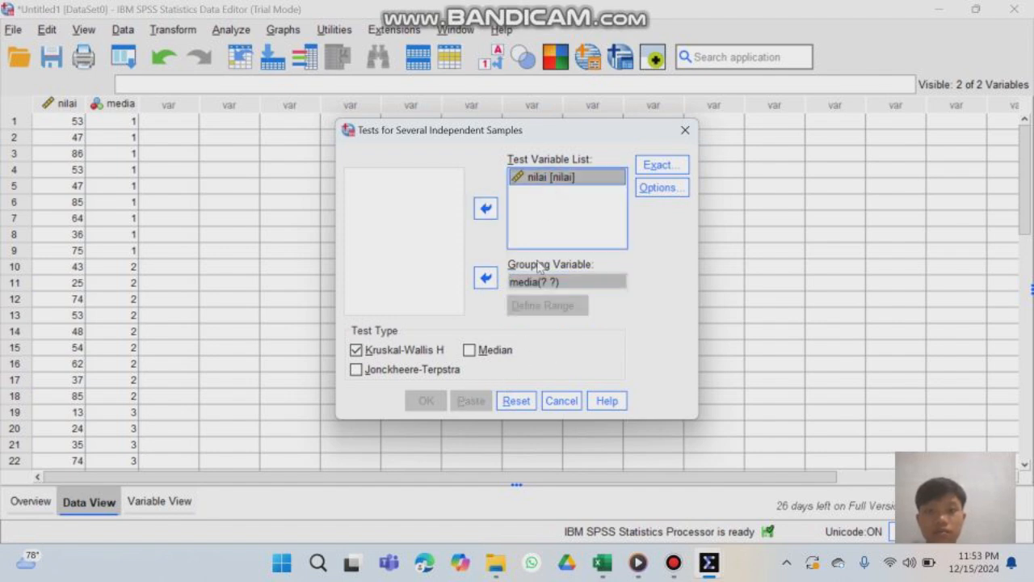
{"action": "left_click", "coordinate": [485, 208]}
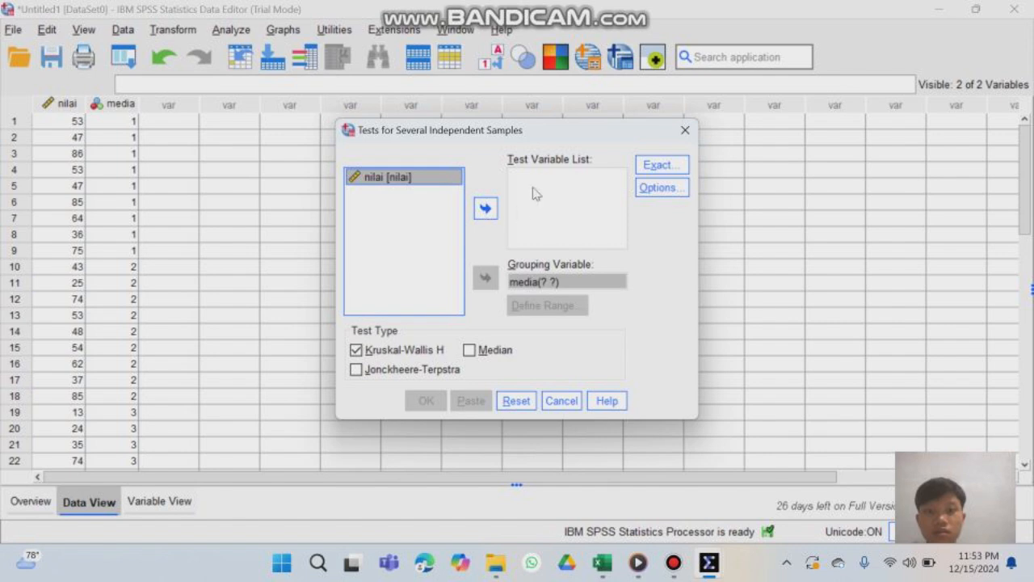
{"action": "left_click", "coordinate": [526, 282]}
{"action": "left_click", "coordinate": [486, 277]}
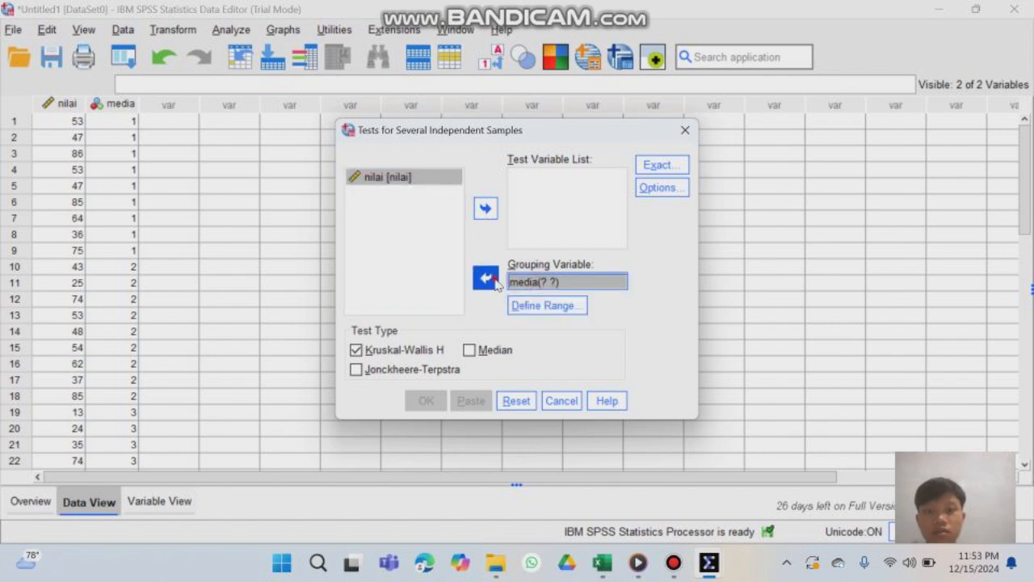
{"action": "left_click", "coordinate": [485, 208]}
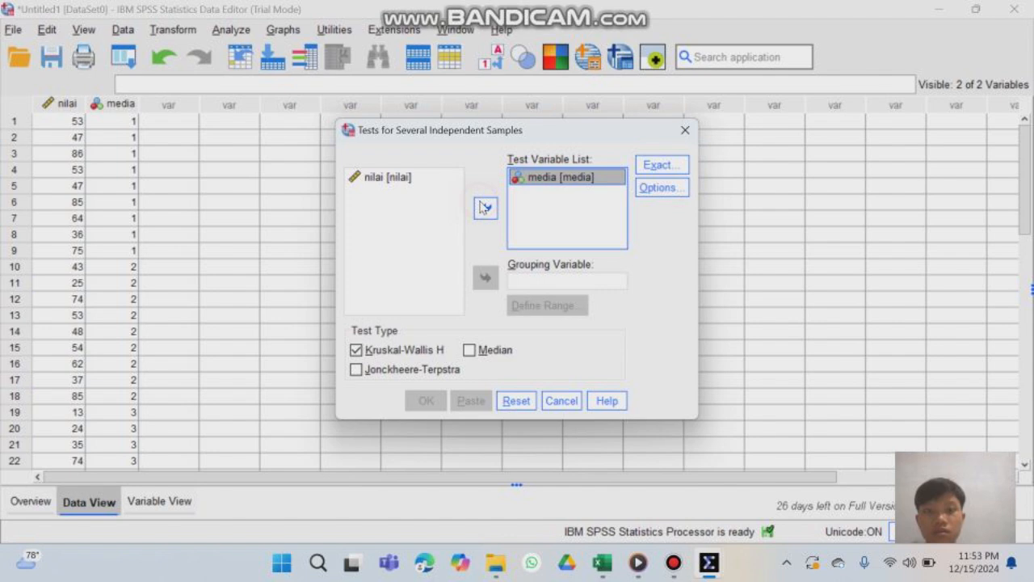
{"action": "left_click", "coordinate": [400, 176]}
{"action": "left_click", "coordinate": [487, 280]}
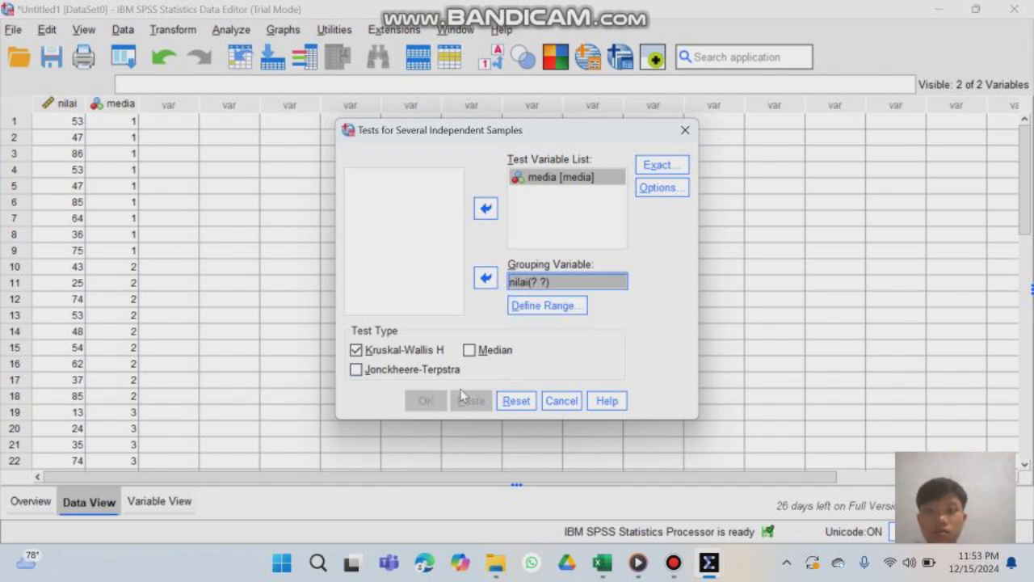
{"action": "mouse_move", "coordinate": [681, 562]}
{"action": "left_click", "coordinate": [669, 483]}
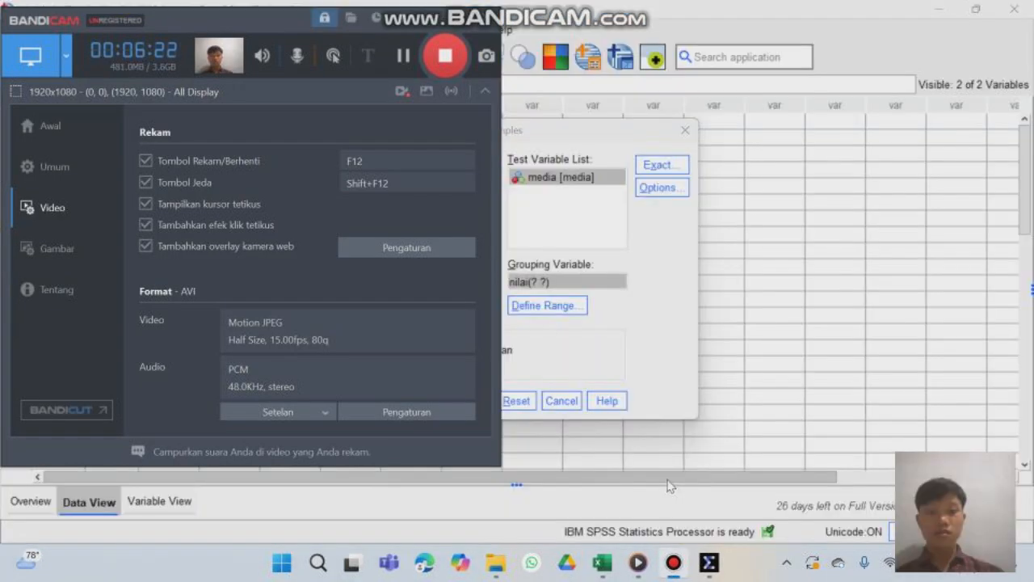
{"action": "left_click", "coordinate": [404, 56]}
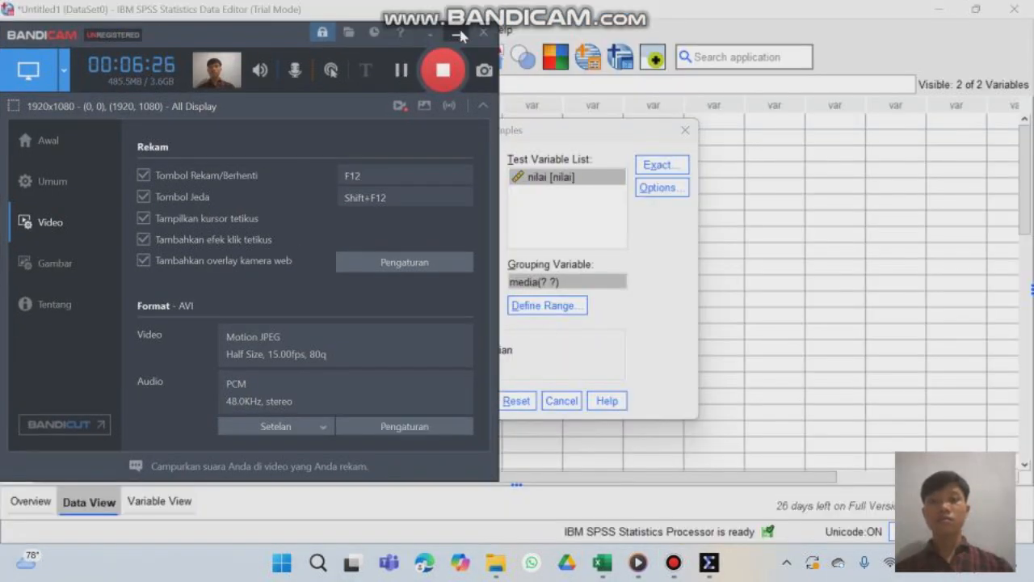
{"action": "left_click", "coordinate": [459, 35]}
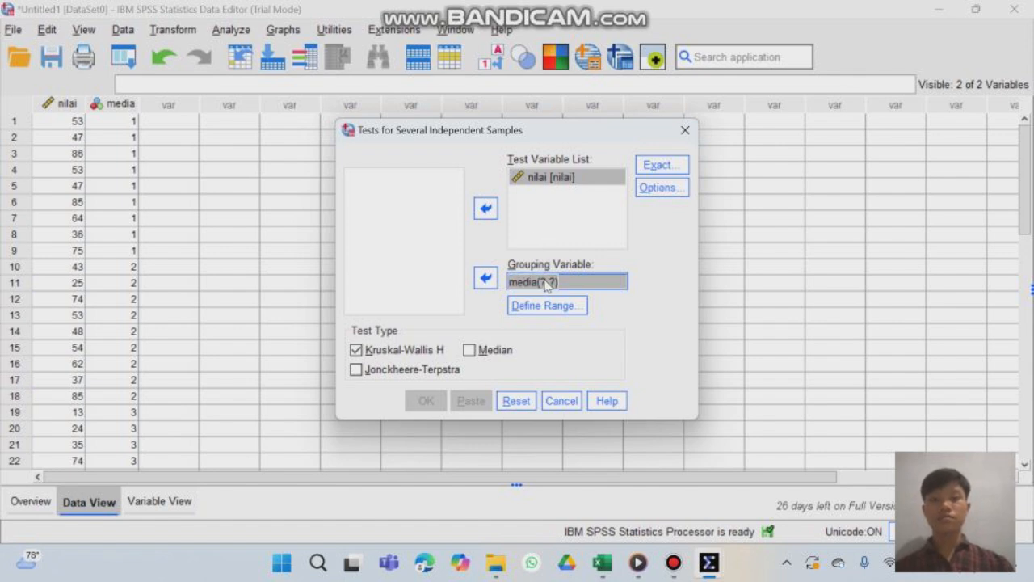
Step: Define the media grouping range with minimum 1 and maximum 3, and run the Kruskal-Wallis H test on nilai
{"action": "left_click", "coordinate": [565, 306]}
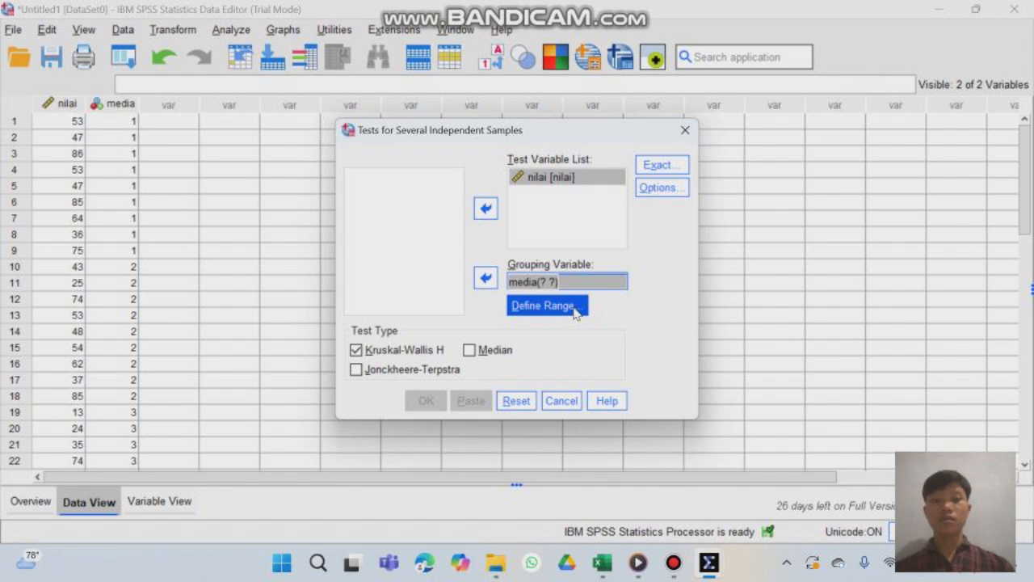
{"action": "left_click", "coordinate": [575, 312]}
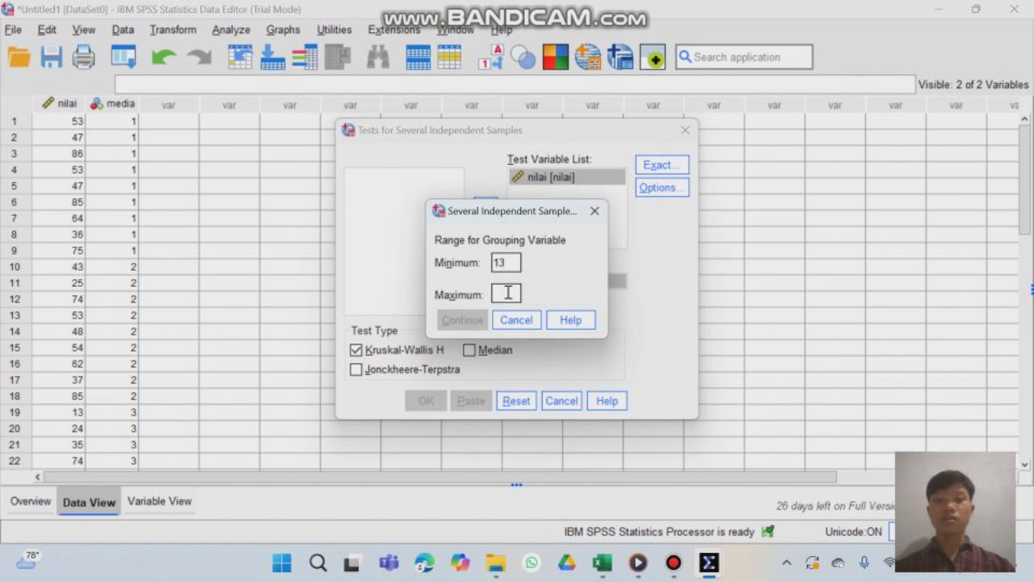
{"action": "key", "text": "BackSpace"}
{"action": "left_click", "coordinate": [507, 295]}
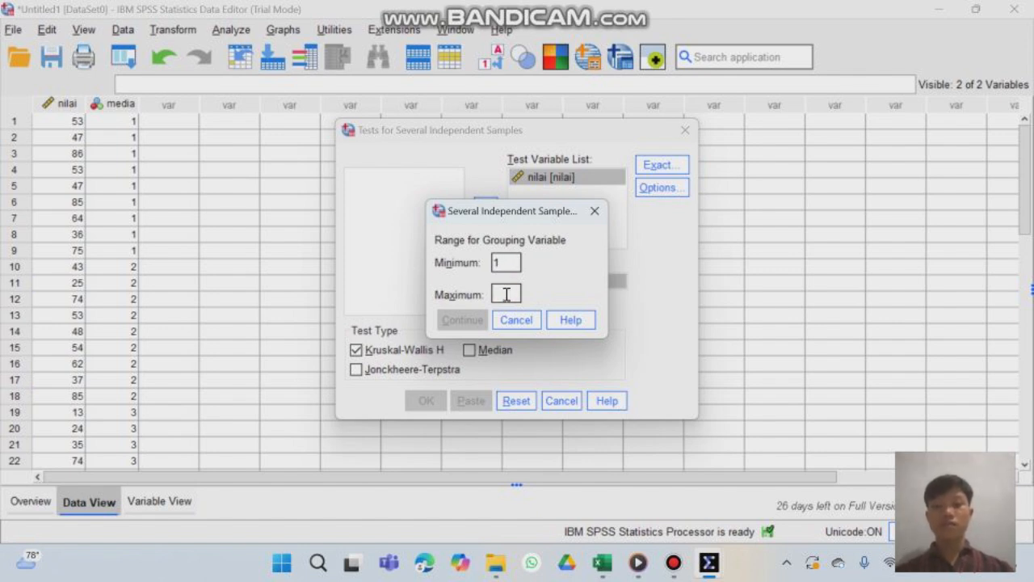
{"action": "type", "text": "3"}
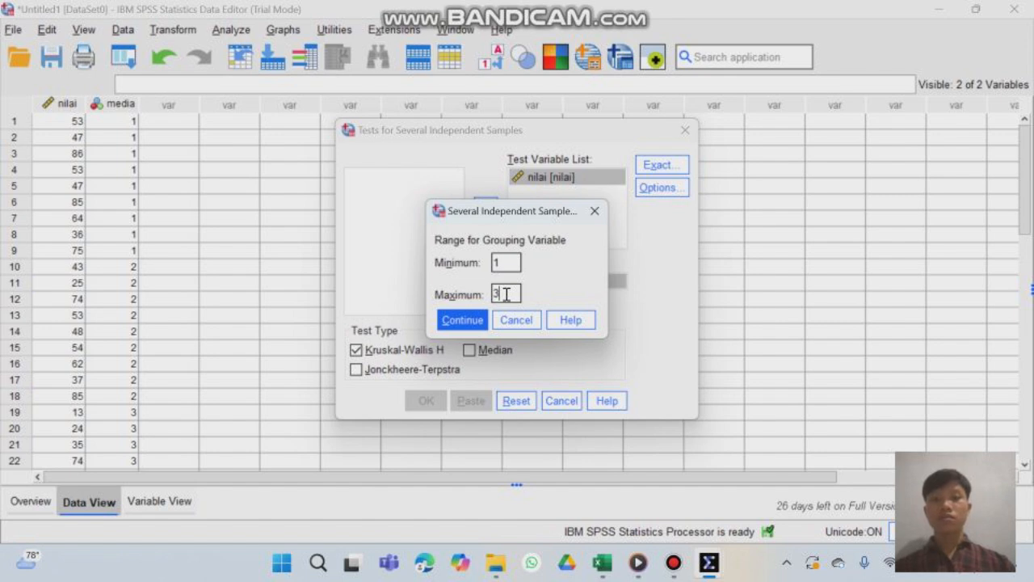
{"action": "left_click", "coordinate": [463, 320]}
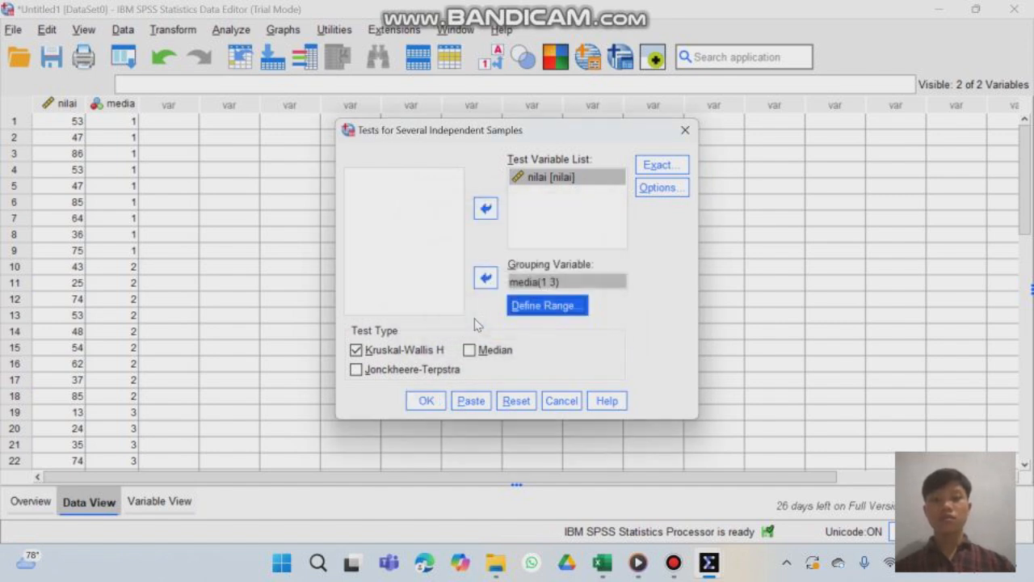
{"action": "left_click", "coordinate": [430, 402]}
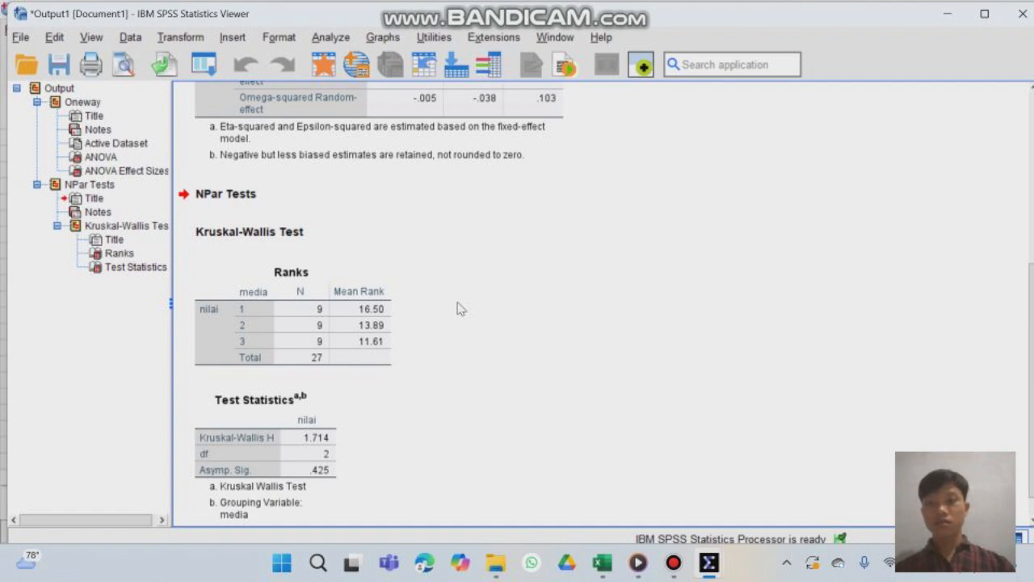
Step: Examine the Ranks and Test Statistics tables of the Kruskal-Wallis output
{"action": "scroll", "coordinate": [458, 308], "scroll_direction": "down", "scroll_amount": 1}
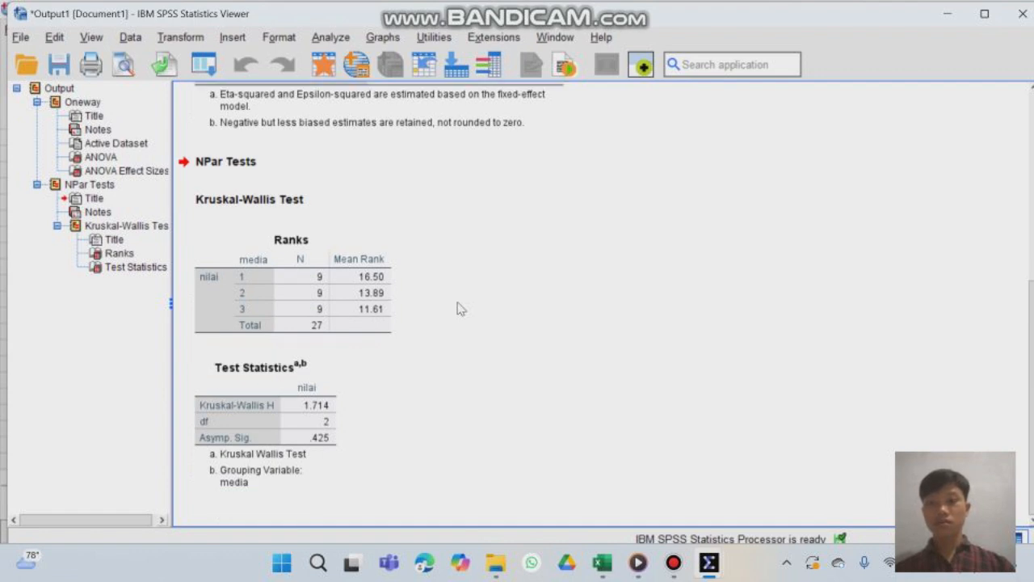
{"action": "left_click", "coordinate": [340, 413]}
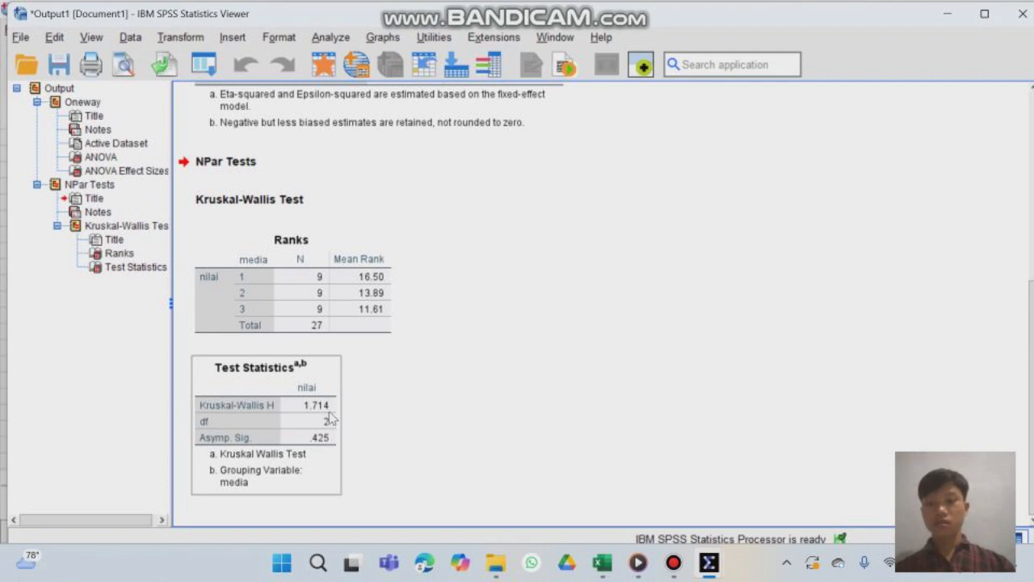
{"action": "left_click", "coordinate": [348, 417]}
{"action": "left_click", "coordinate": [346, 416]}
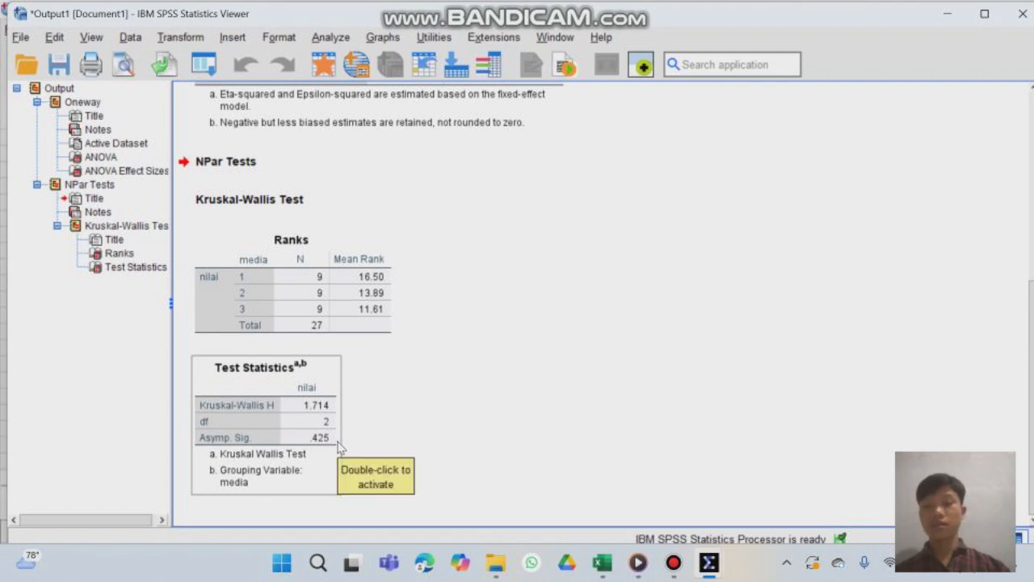
{"action": "left_click", "coordinate": [374, 436]}
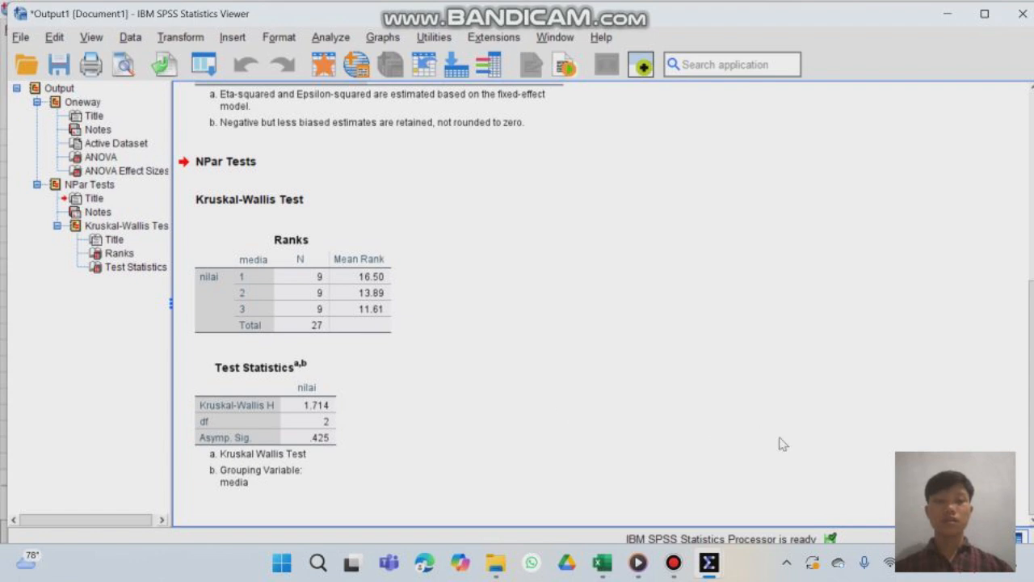
{"action": "mouse_move", "coordinate": [974, 511]}
{"action": "mouse_move", "coordinate": [673, 562]}
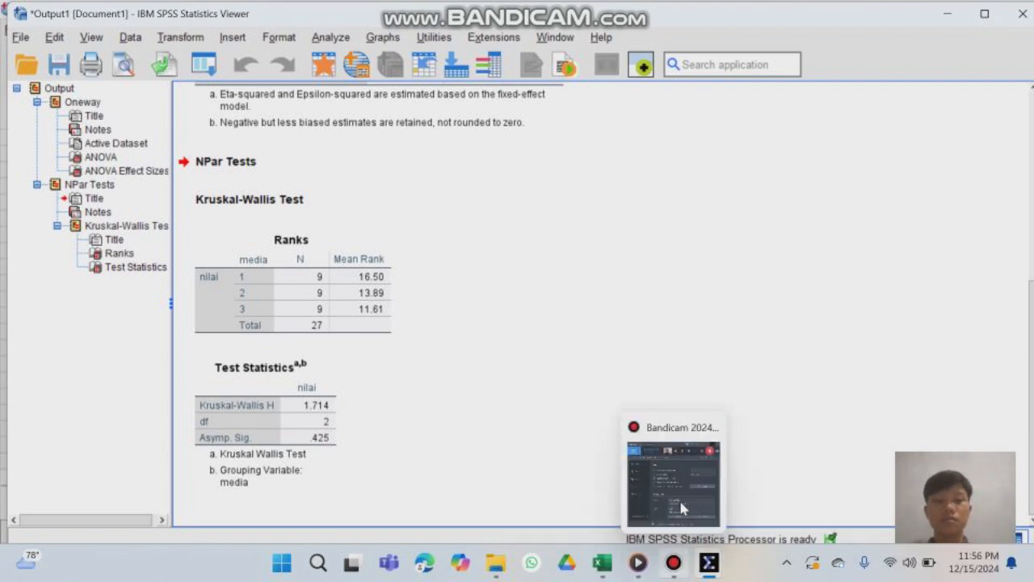